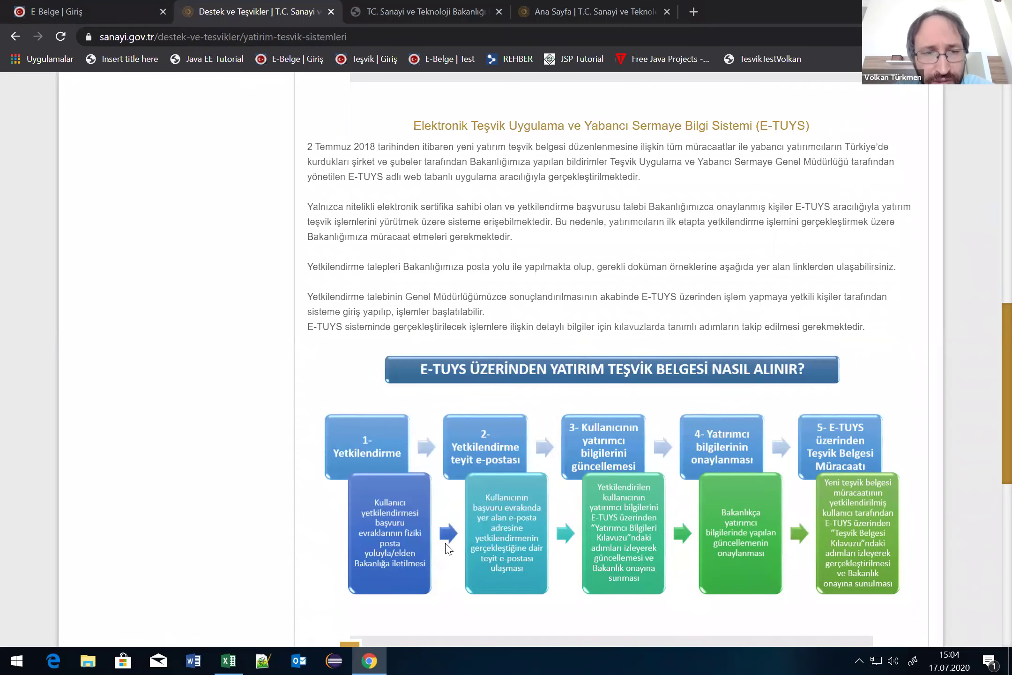
Attempt the E-Belge login with the password twice, dismissing the connection errors each time
{"action": "scroll", "coordinate": [505, 335], "scroll_direction": "up", "scroll_amount": 1}
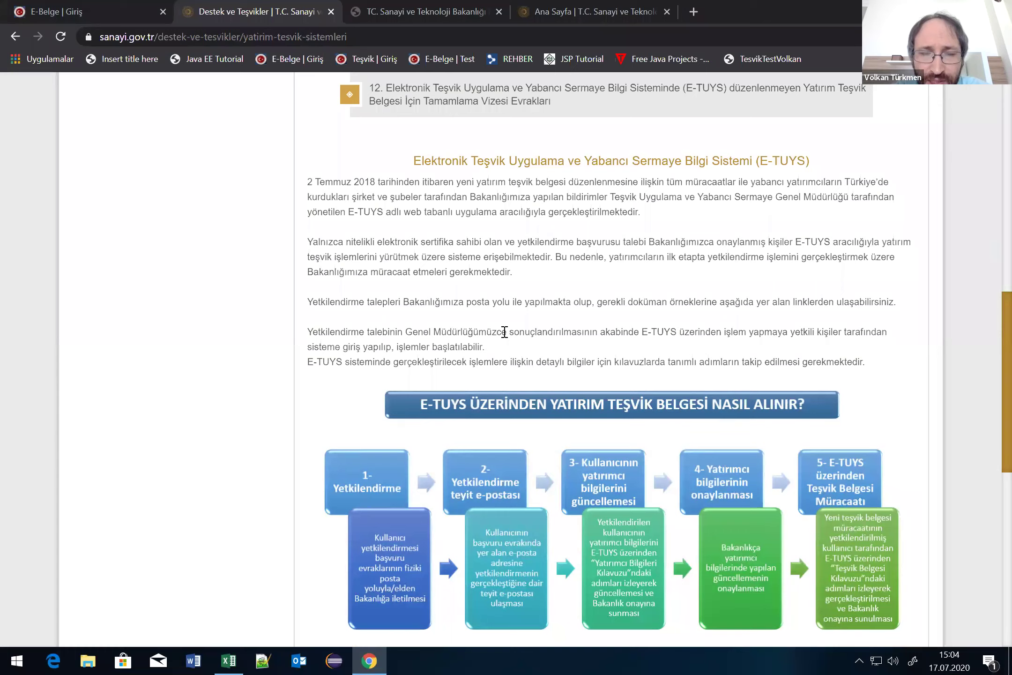
{"action": "left_click", "coordinate": [117, 10]}
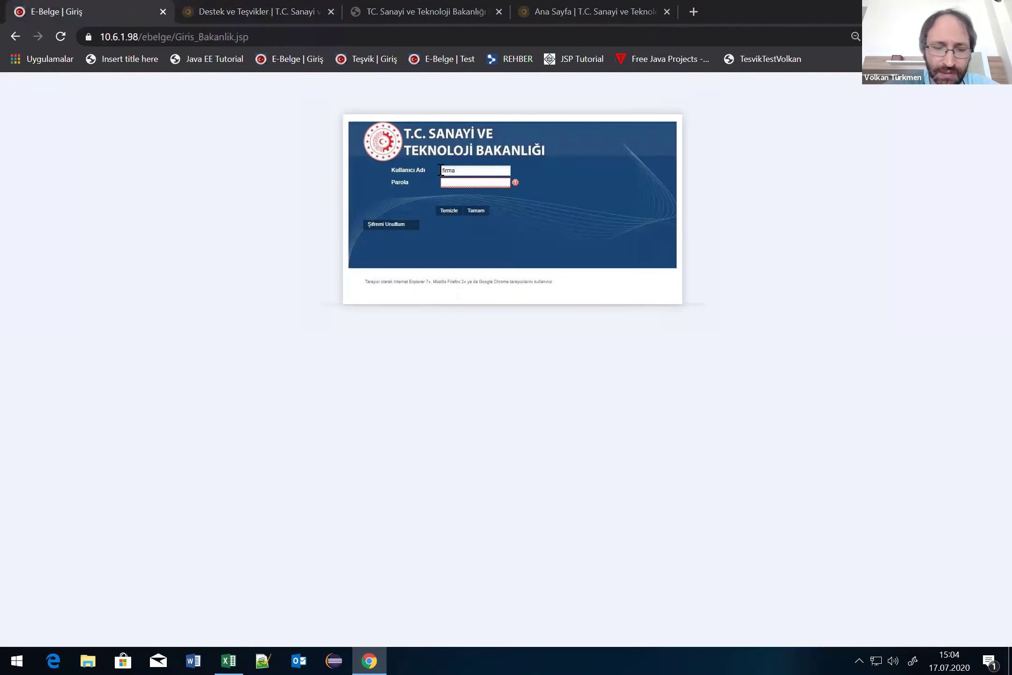
{"action": "type", "text": "****"}
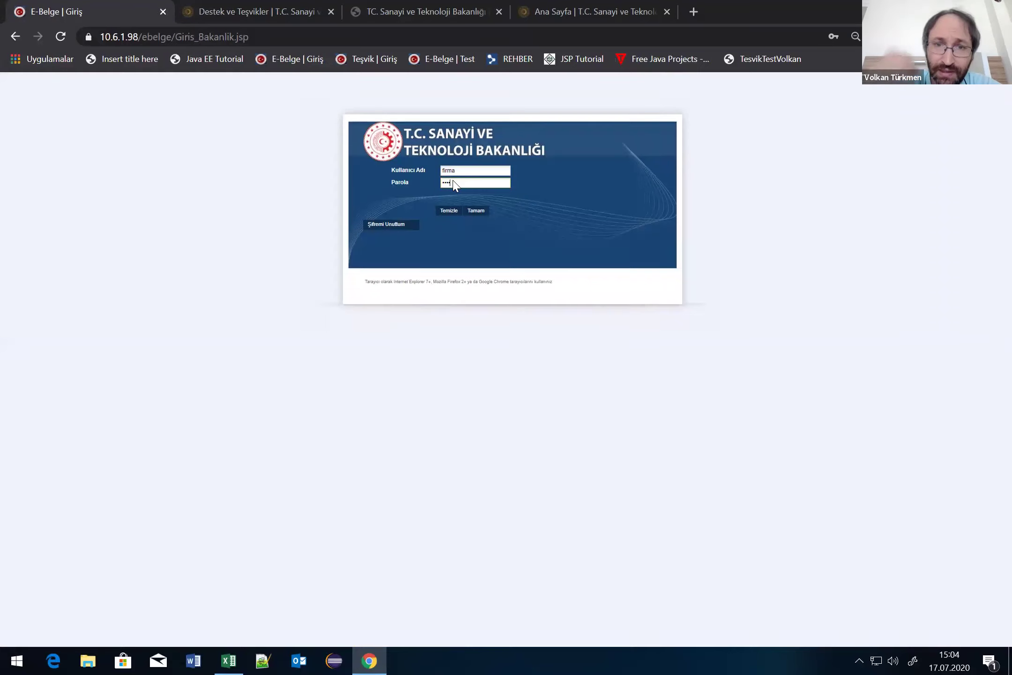
{"action": "key", "text": "Return"}
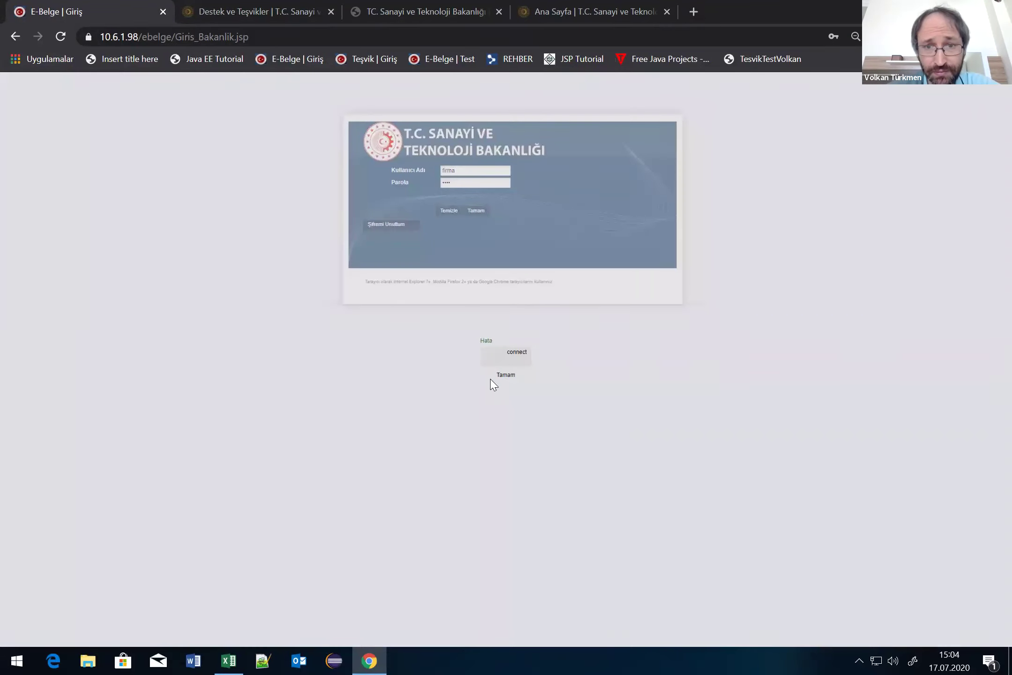
{"action": "left_click", "coordinate": [502, 375]}
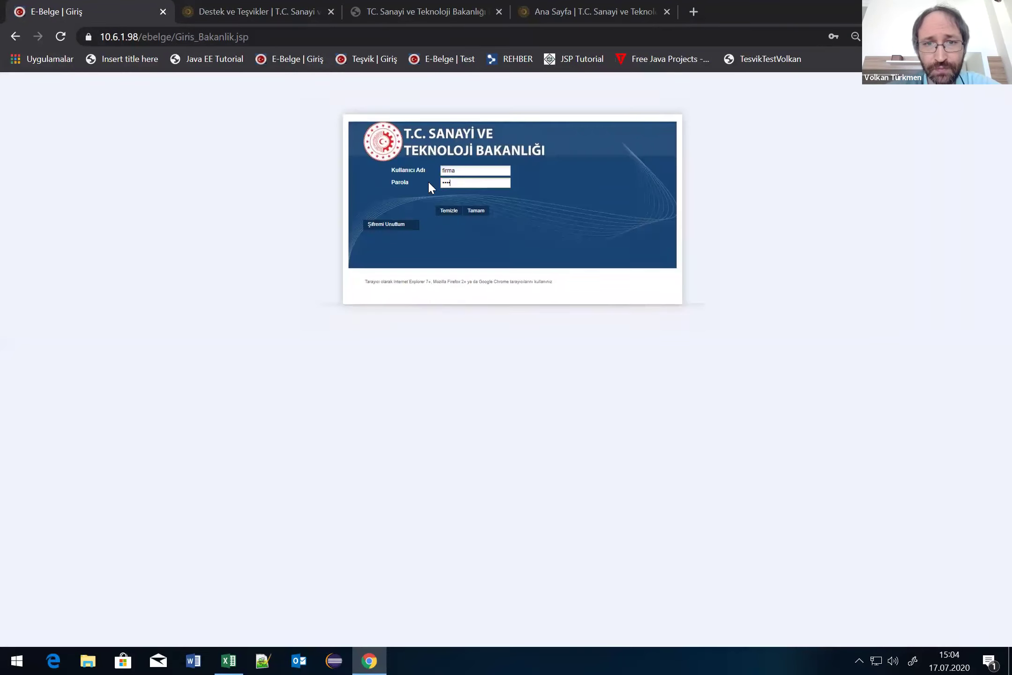
{"action": "type", "text": "1"}
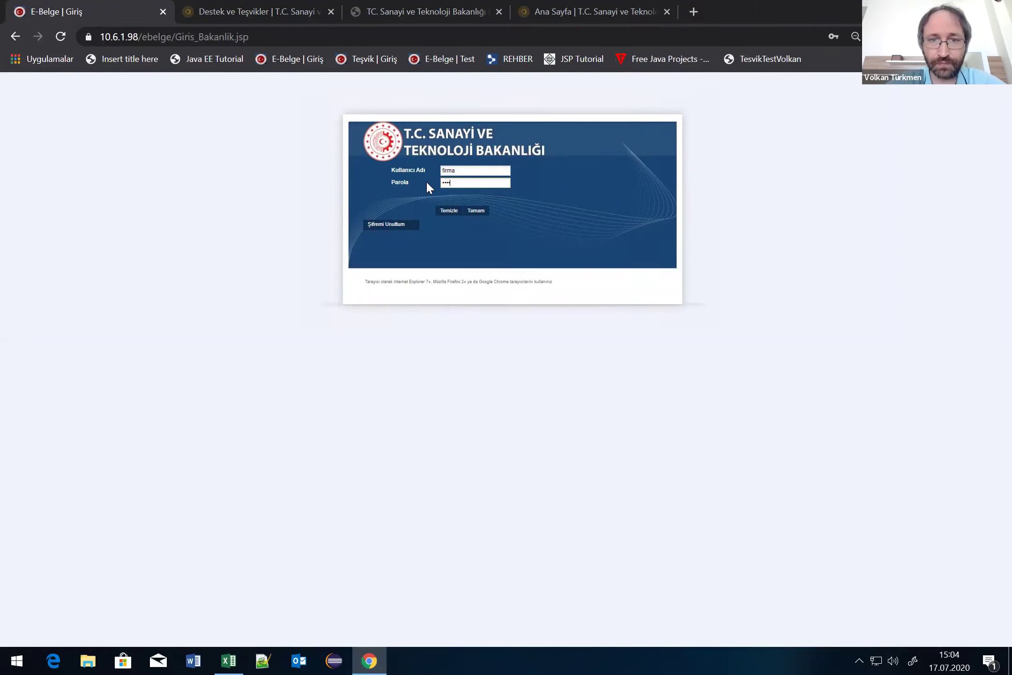
{"action": "key", "text": "Return"}
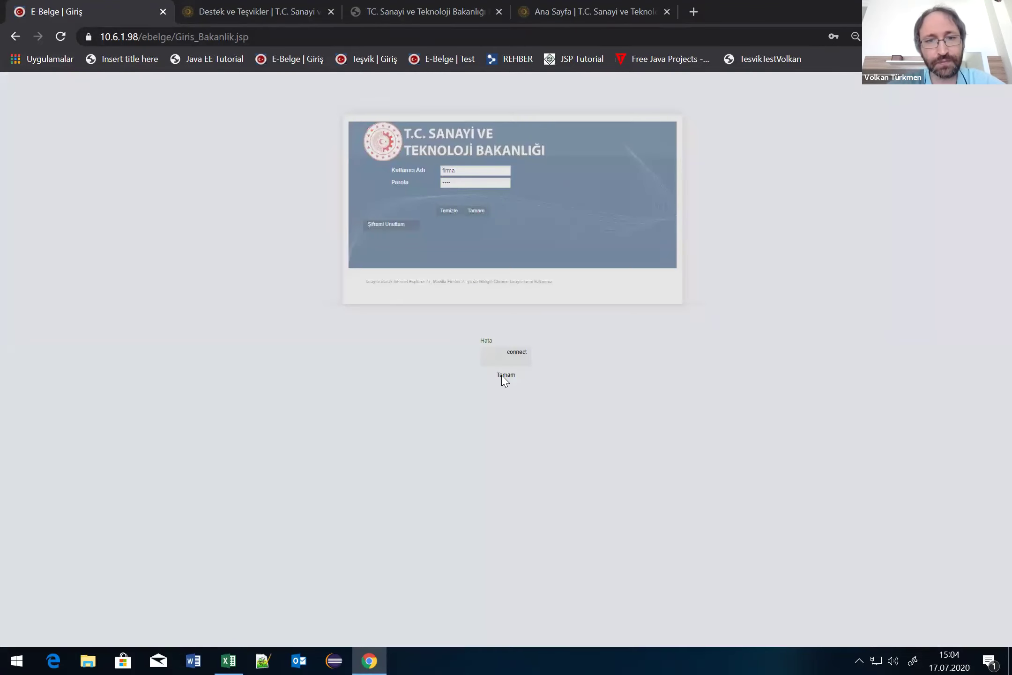
{"action": "left_click", "coordinate": [501, 376]}
Reload the login page, accept the certificate warning, and sign in to E-TUYS after one invalid-user rejection
{"action": "left_click", "coordinate": [60, 37]}
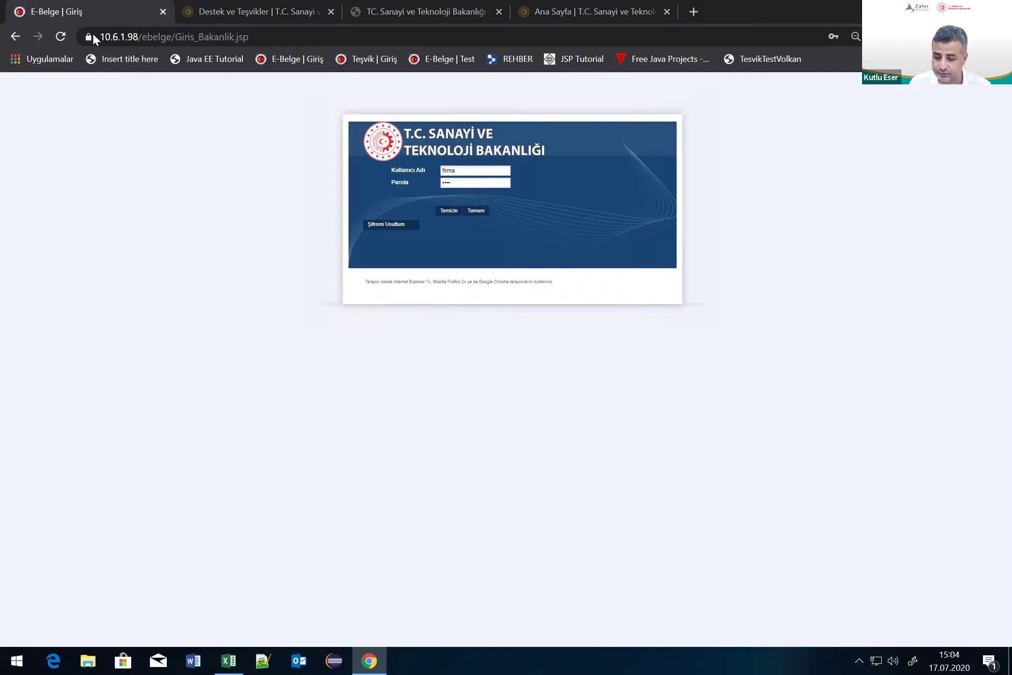
{"action": "left_click", "coordinate": [477, 307]}
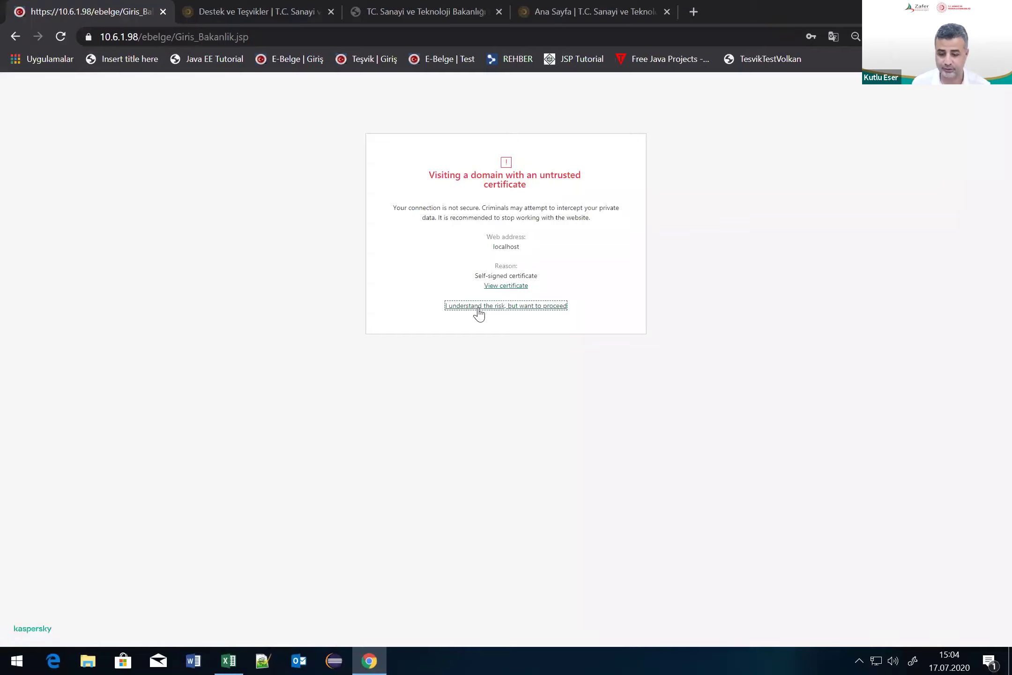
{"action": "left_click", "coordinate": [478, 309]}
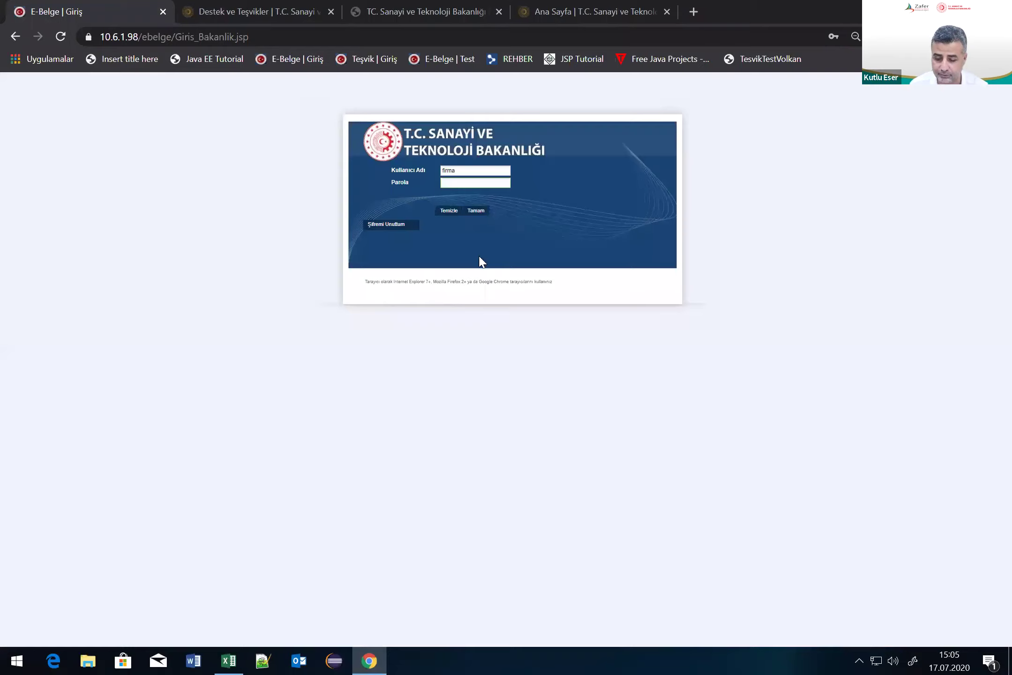
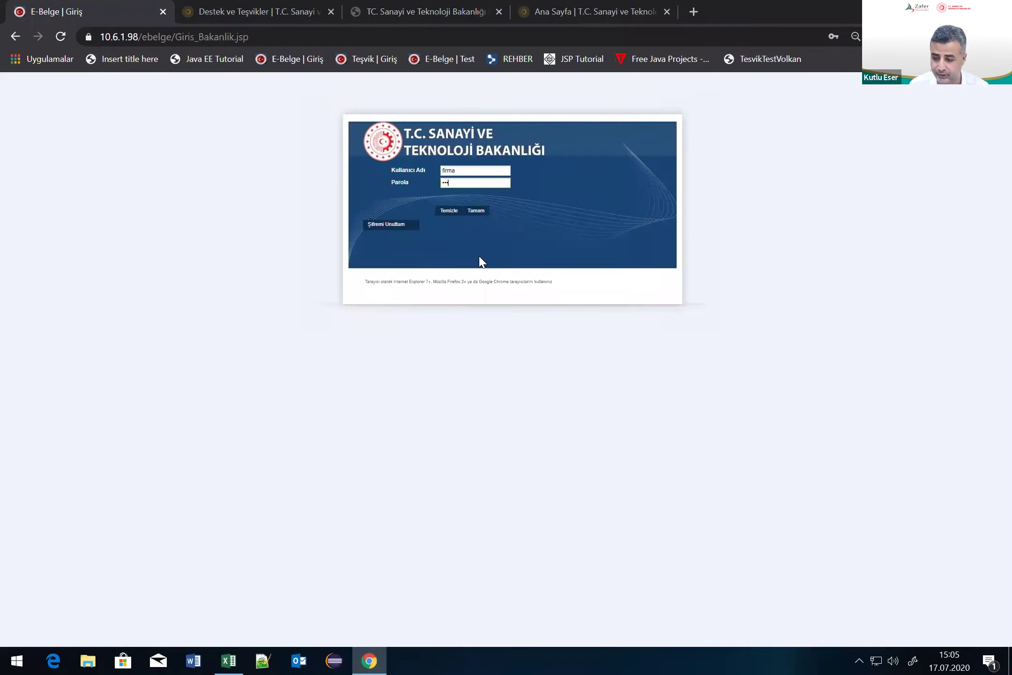
{"action": "key", "text": "Return"}
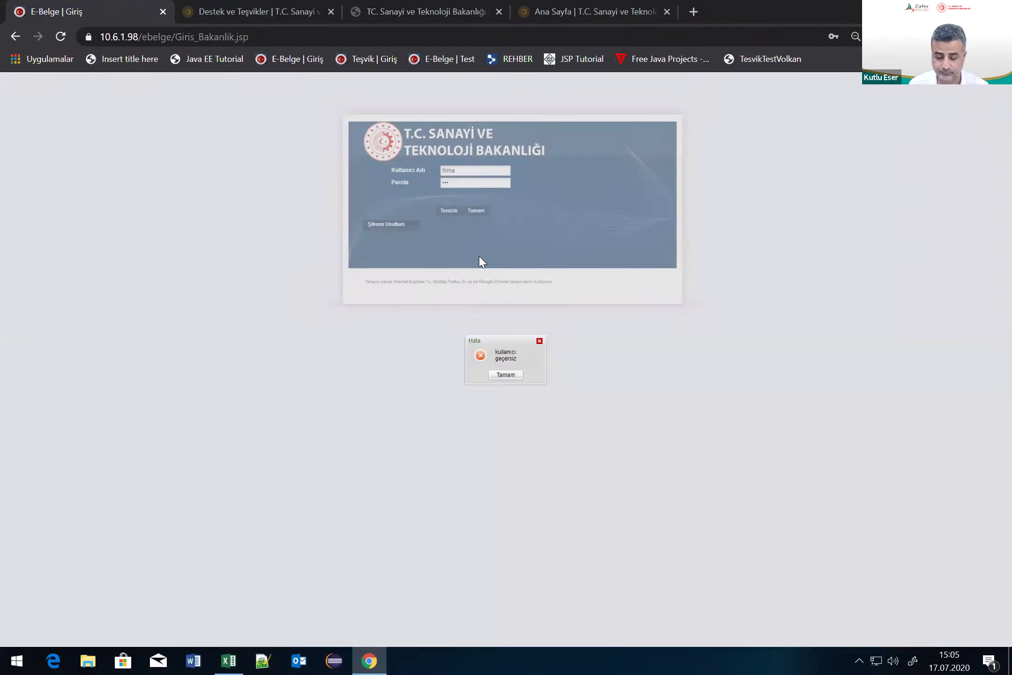
{"action": "left_click", "coordinate": [511, 375]}
{"action": "left_click", "coordinate": [403, 186]}
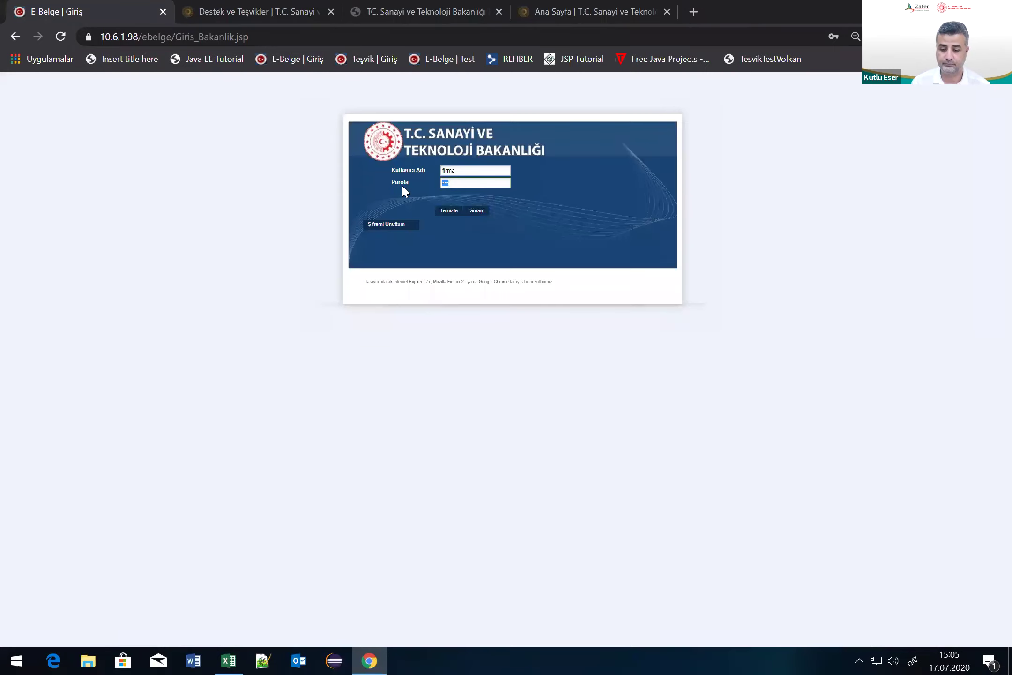
{"action": "key", "text": "Return"}
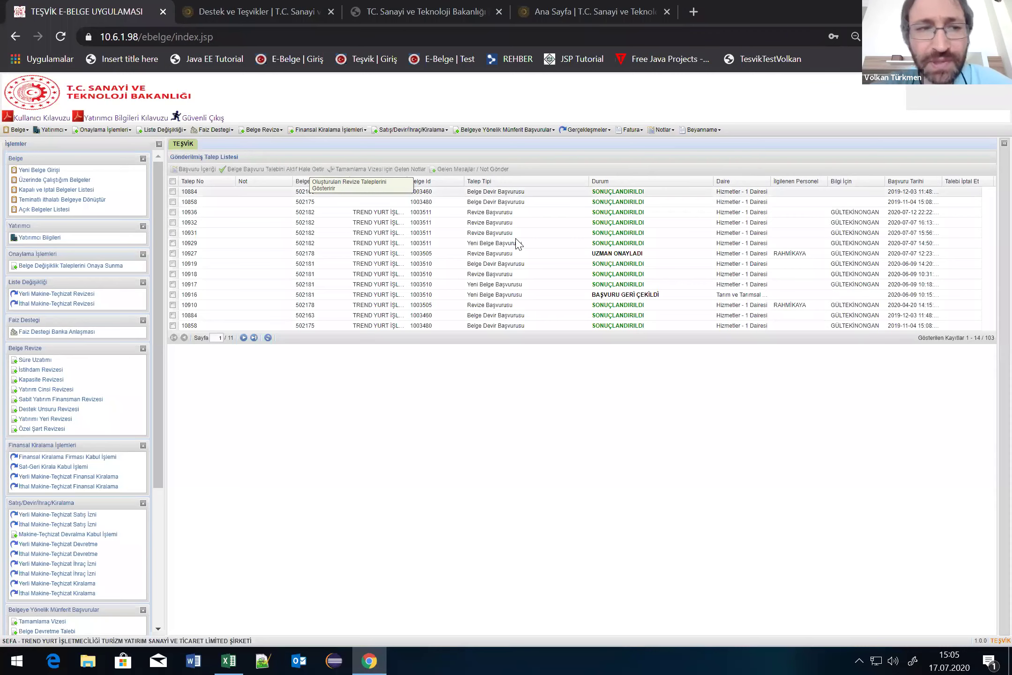
Open Yatırımcı Bilgileri and select the firm's single AKTİF investor record in MALATYA
{"action": "left_click", "coordinate": [51, 239]}
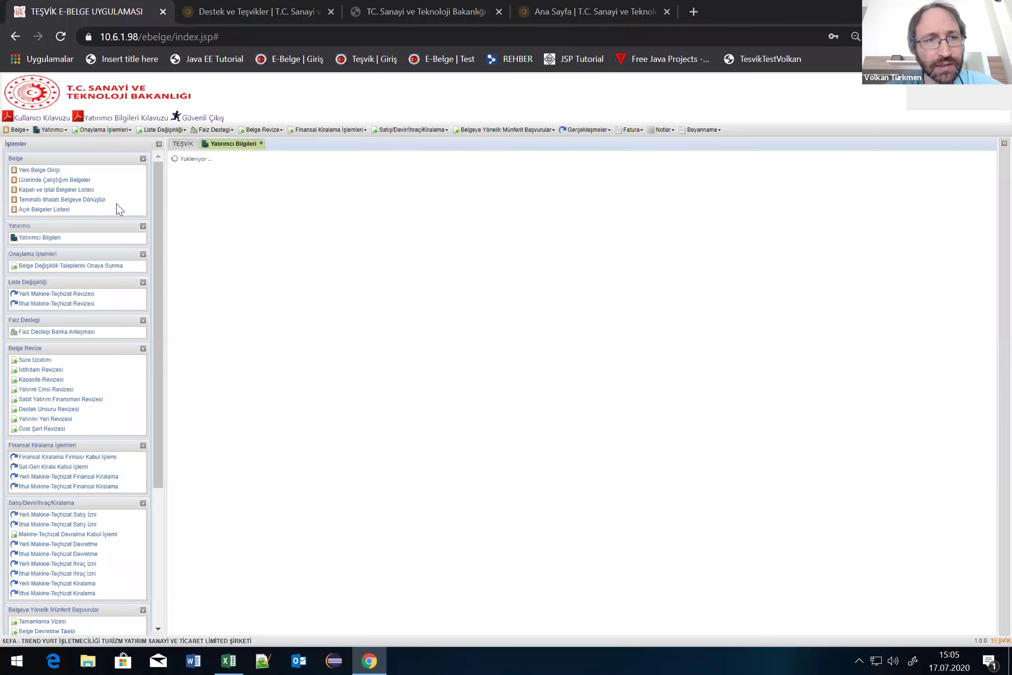
{"action": "scroll", "coordinate": [57, 166], "scroll_direction": "down", "scroll_amount": 1}
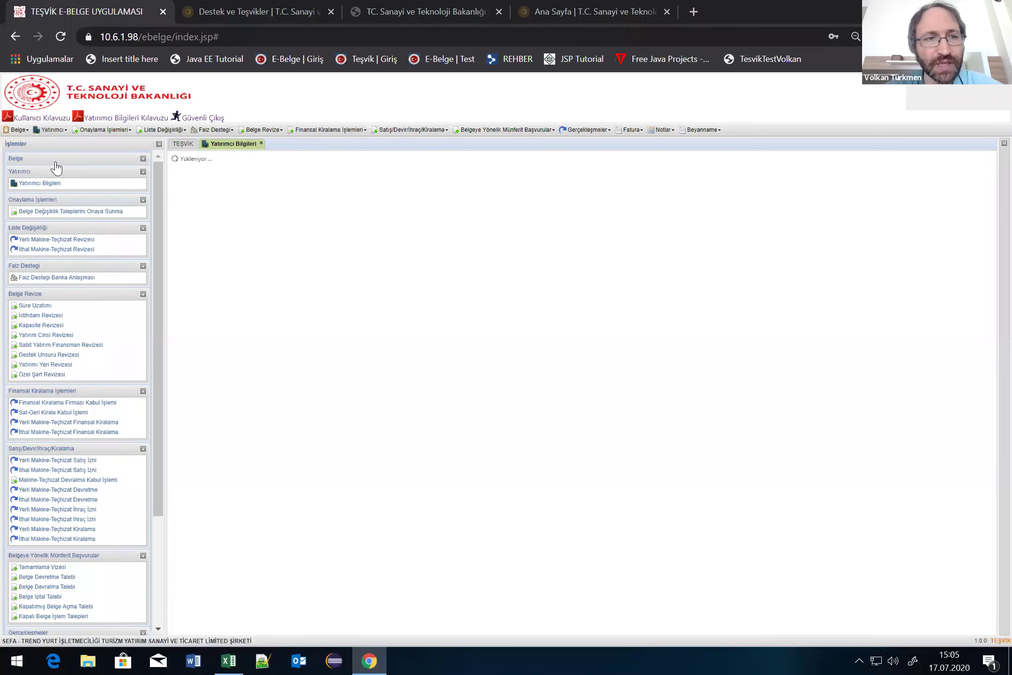
{"action": "scroll", "coordinate": [60, 233], "scroll_direction": "up", "scroll_amount": 1}
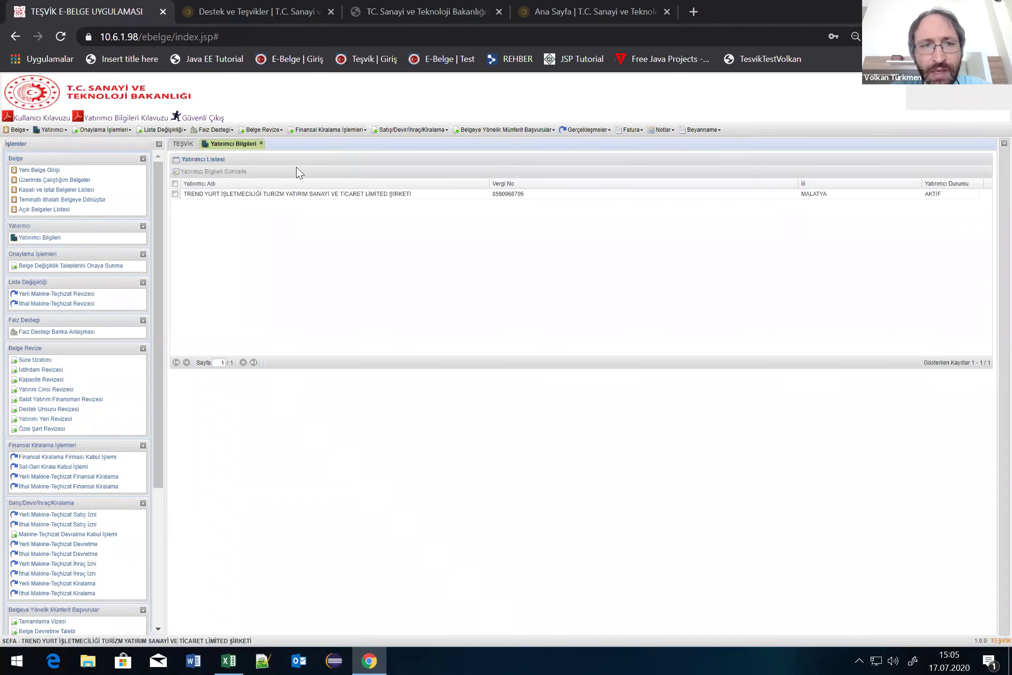
{"action": "left_click", "coordinate": [301, 194]}
Open the investor's update form and show the Ortak Listesi with its SERMAYE ARTIŞI partner
{"action": "left_click", "coordinate": [236, 172]}
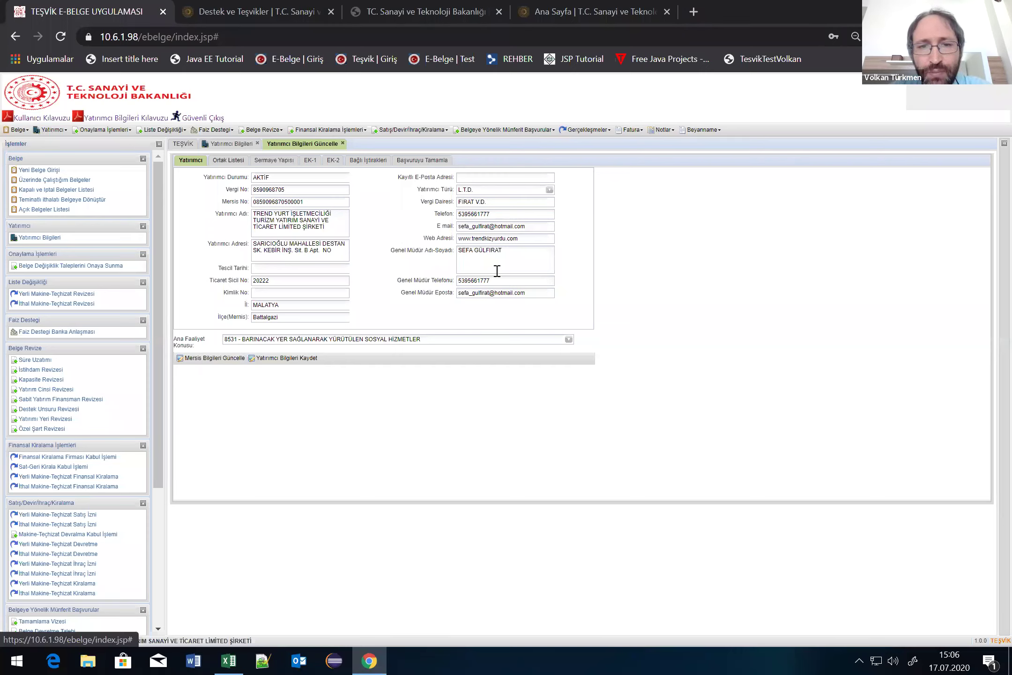
{"action": "left_click", "coordinate": [243, 161]}
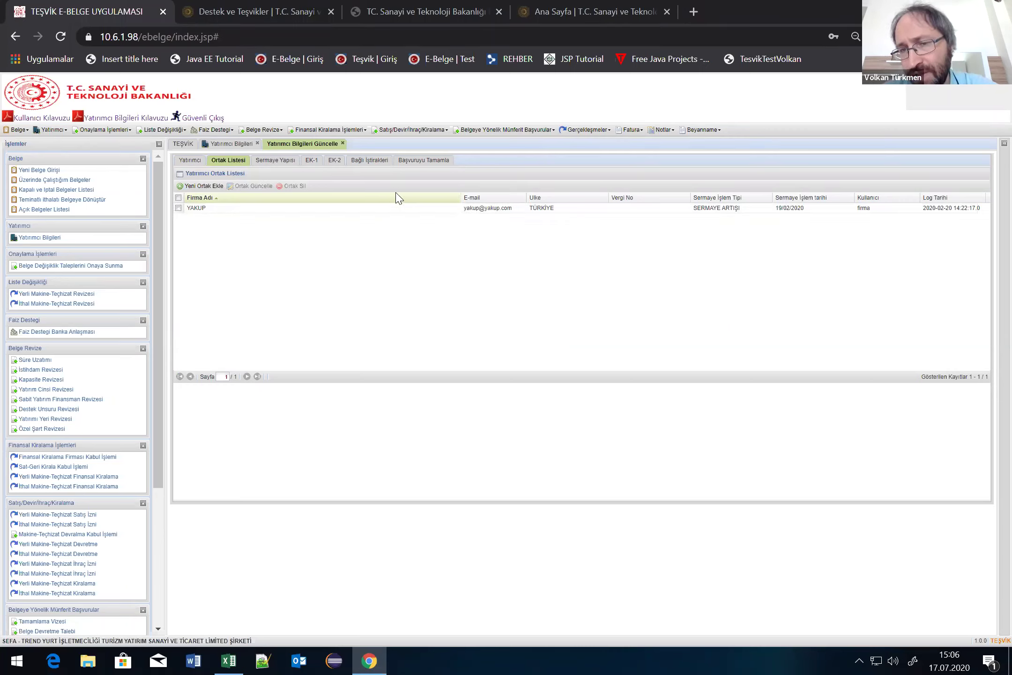
Review the İLK KURULUŞ capital structure (5.000.000,00, 100% domestic), then return to Ortak Listesi
{"action": "left_click", "coordinate": [283, 167]}
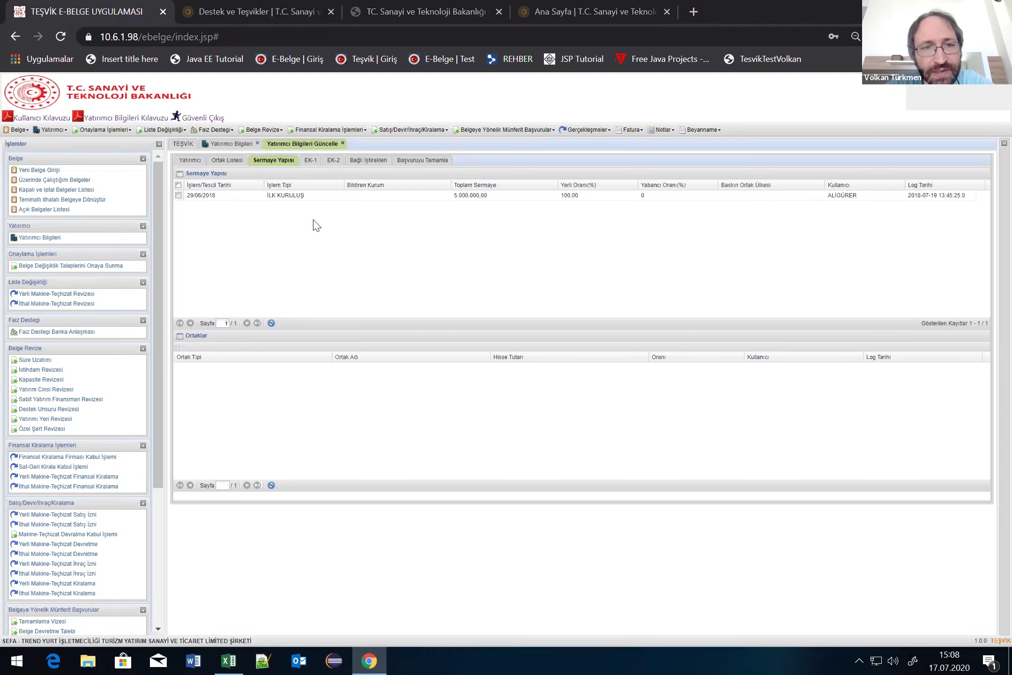
{"action": "left_click", "coordinate": [228, 161]}
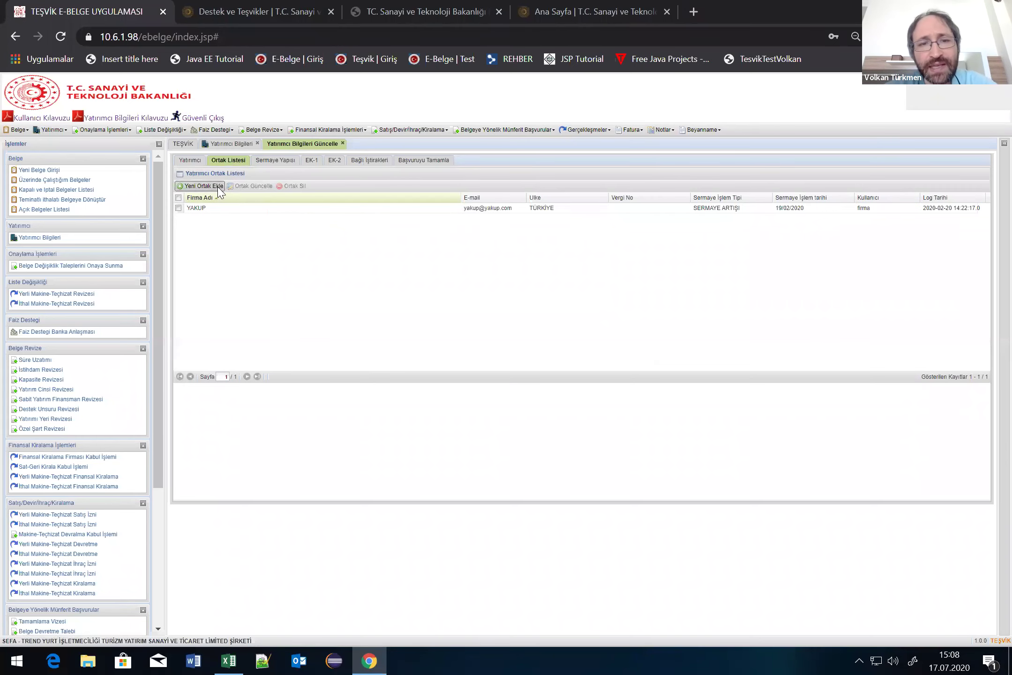
Open a new-partner form and switch its partnership type from Firma Ortak to Şahıs Ortak
{"action": "left_click", "coordinate": [218, 187]}
{"action": "left_click", "coordinate": [569, 245]}
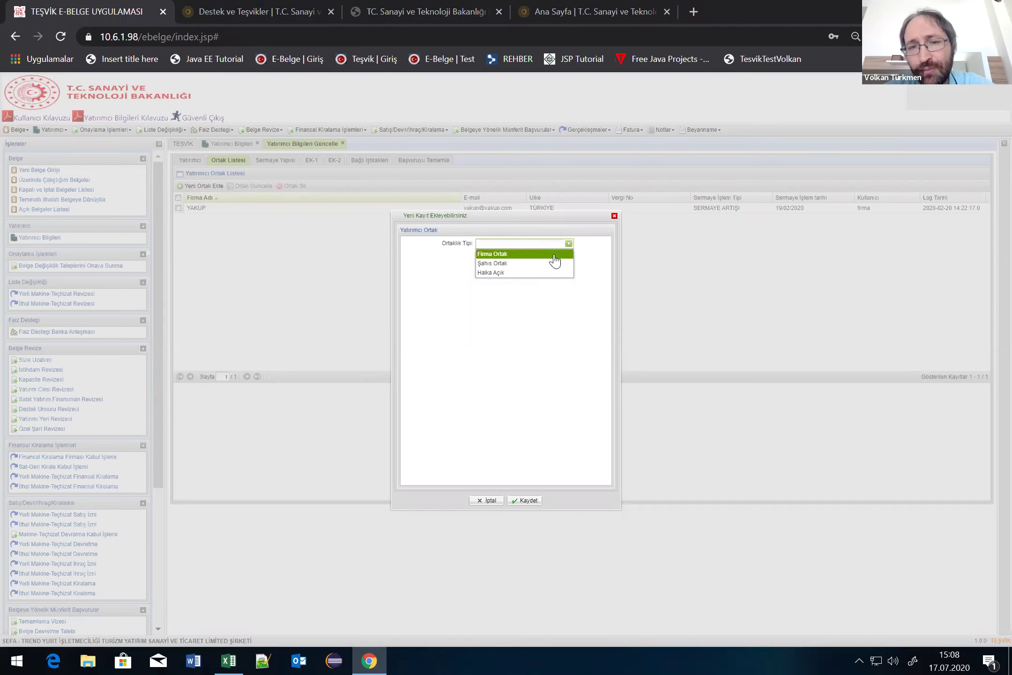
{"action": "left_click", "coordinate": [555, 256]}
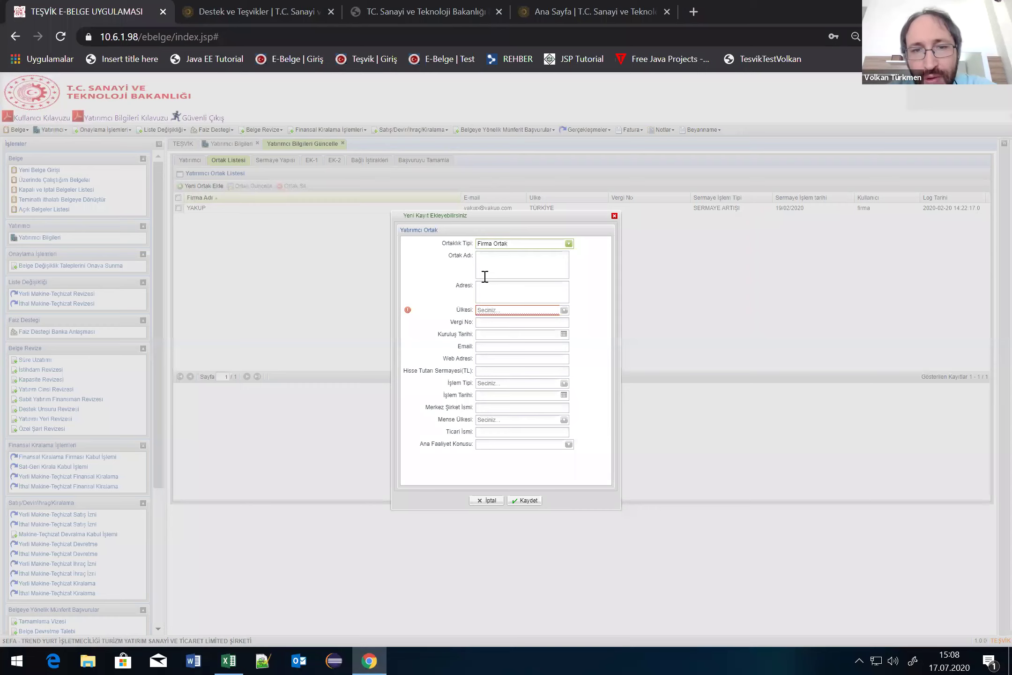
{"action": "left_click", "coordinate": [515, 257]}
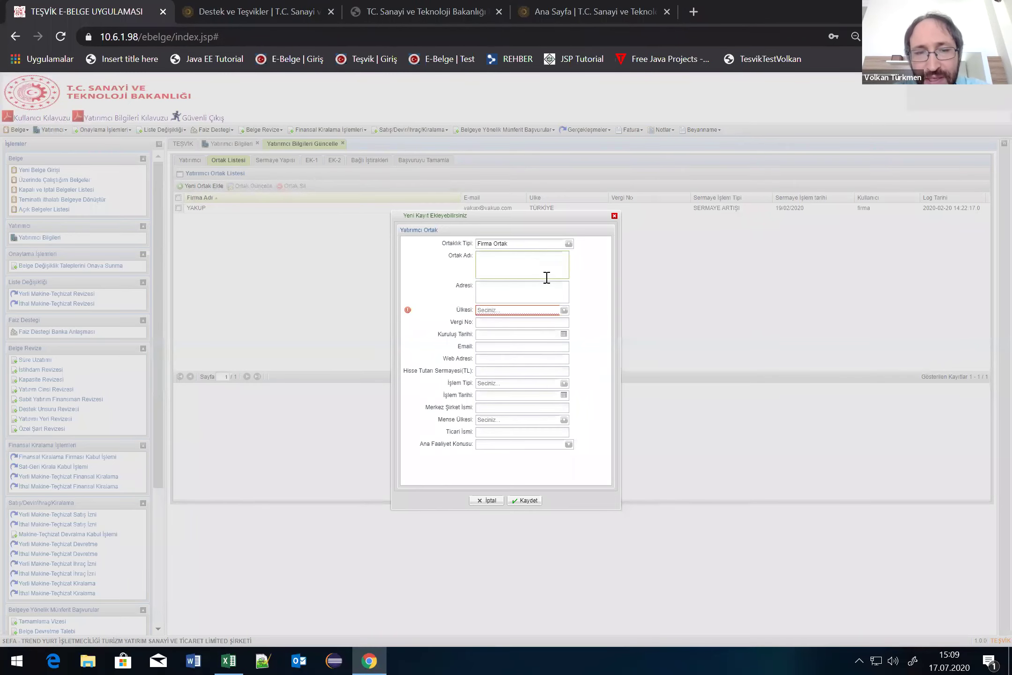
{"action": "left_click", "coordinate": [569, 243]}
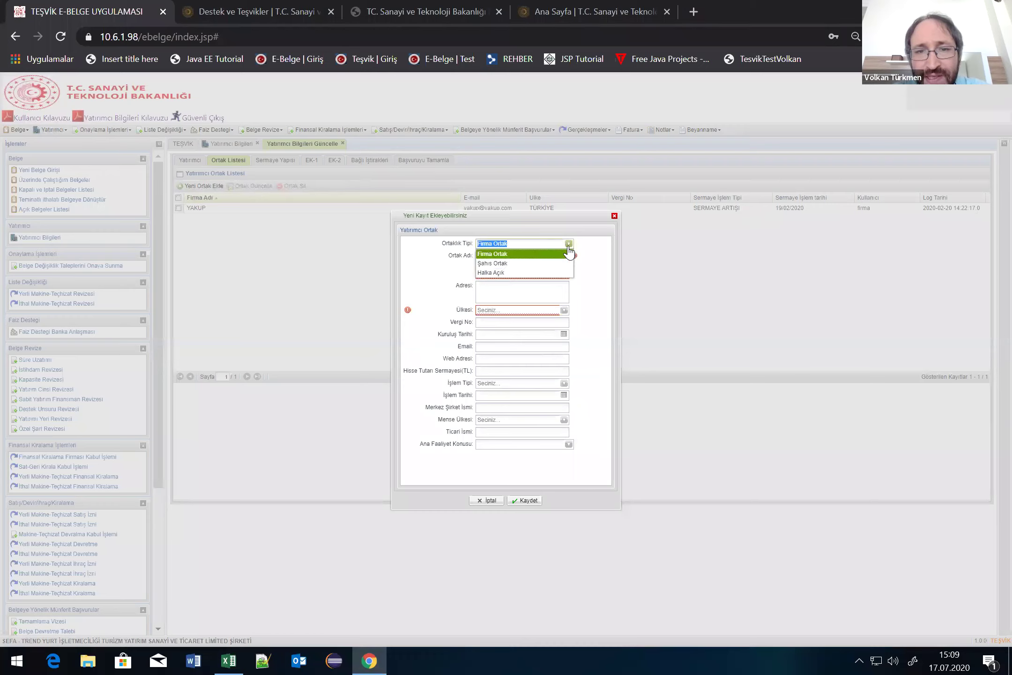
{"action": "left_click", "coordinate": [562, 263]}
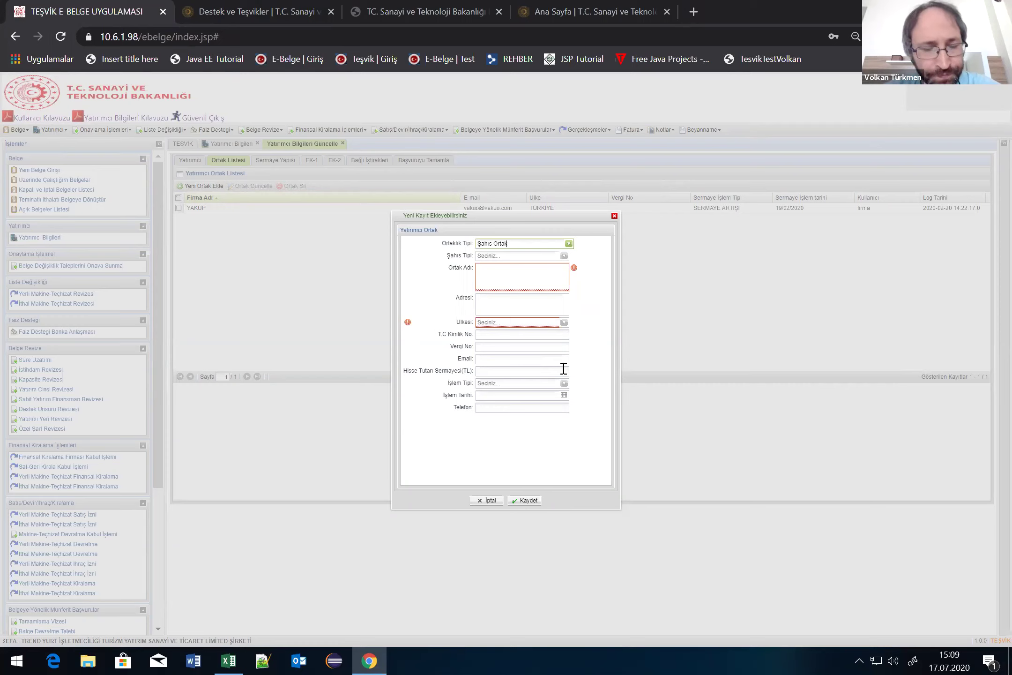
{"action": "left_click", "coordinate": [489, 501]}
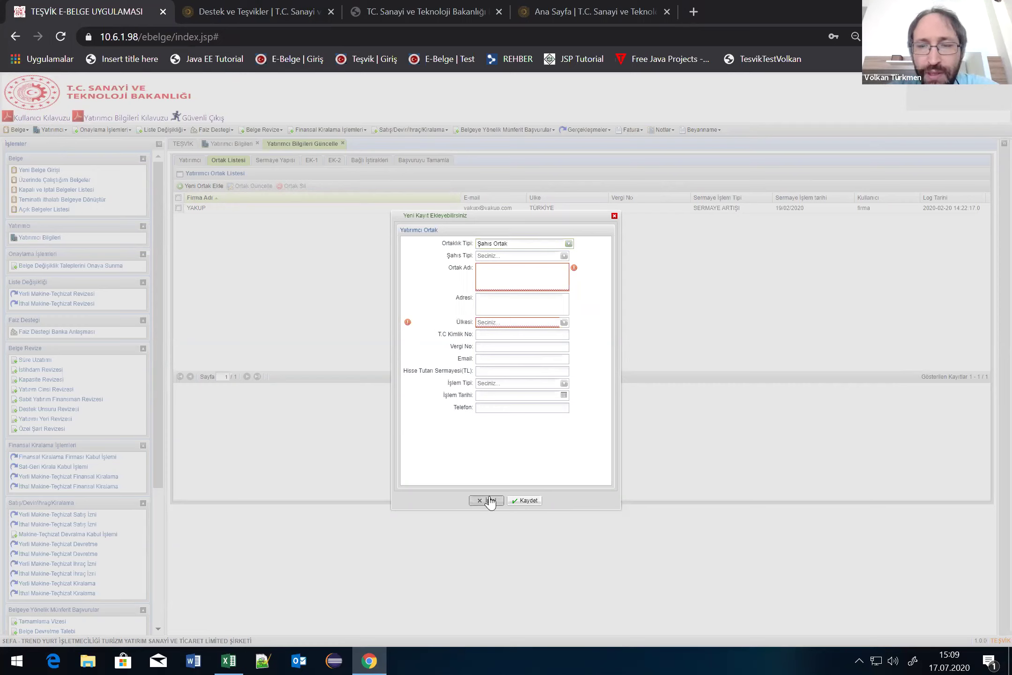
Close the new-partner form with İptal without saving
{"action": "left_click", "coordinate": [490, 500]}
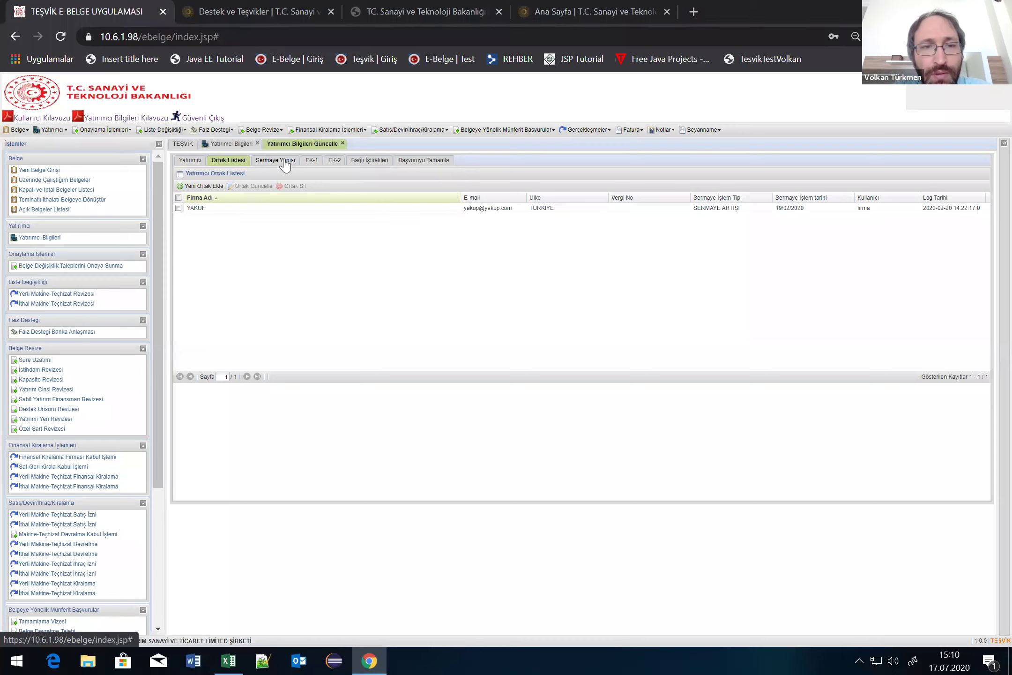
Check the İLK KURULUŞ record's partner (one YERLİ FİRMA, 5.000.000,00 at 100%), then return to Ortak Listesi
{"action": "left_click", "coordinate": [285, 162]}
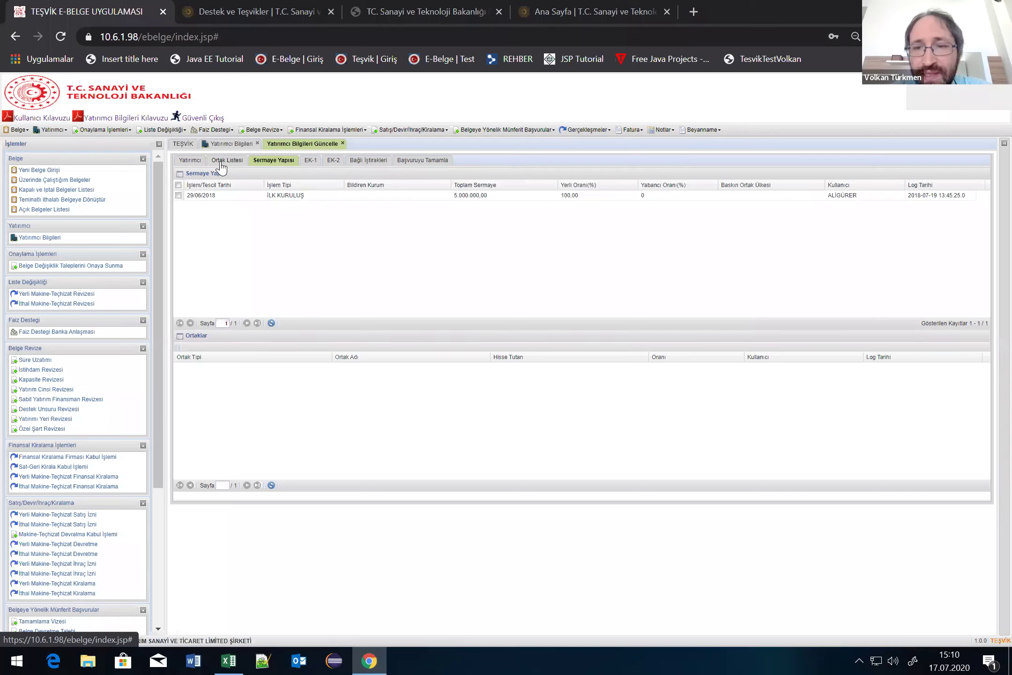
{"action": "left_click", "coordinate": [287, 196]}
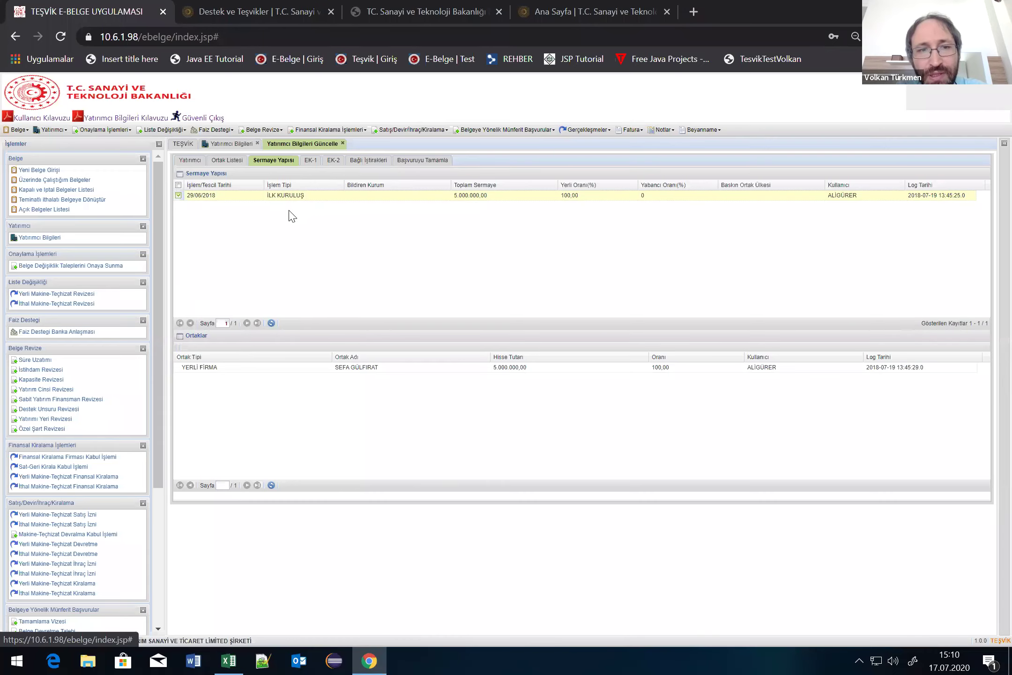
{"action": "left_click", "coordinate": [232, 161]}
Start a new partner of partnership type Şahıs Ortak and person type YERLİ ŞAHIS
{"action": "left_click", "coordinate": [206, 186]}
{"action": "left_click", "coordinate": [569, 244]}
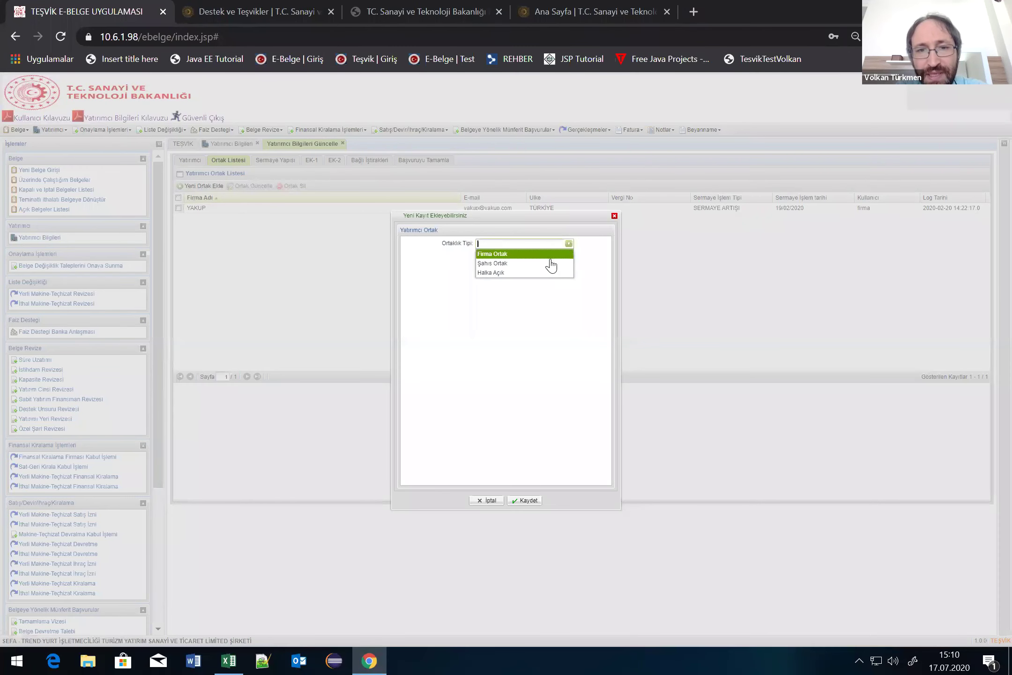
{"action": "left_click", "coordinate": [552, 264]}
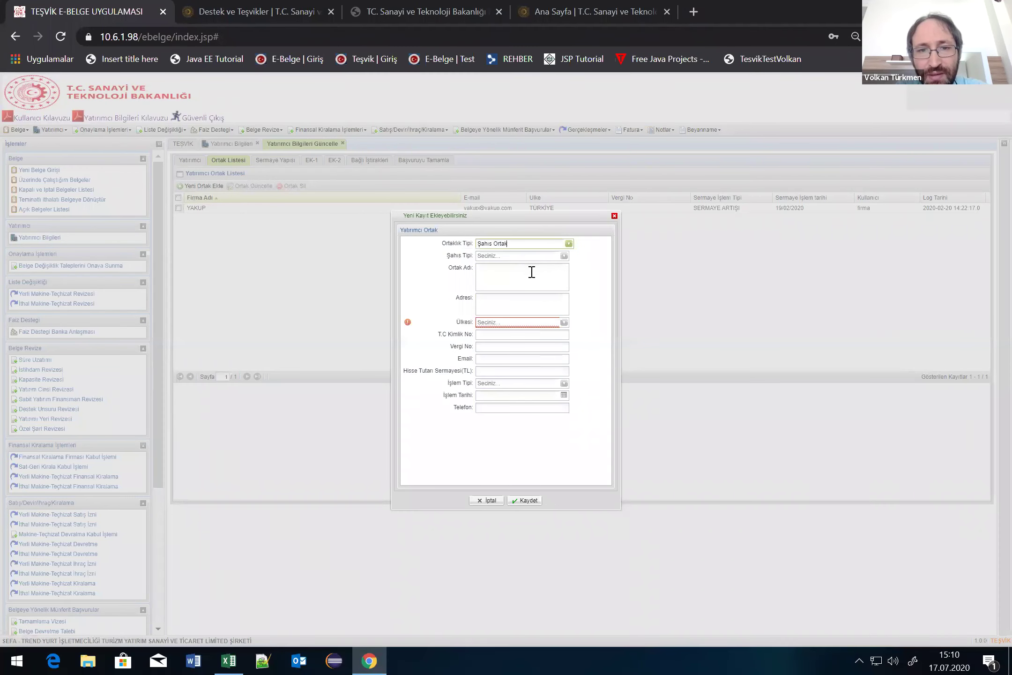
{"action": "left_click", "coordinate": [564, 255]}
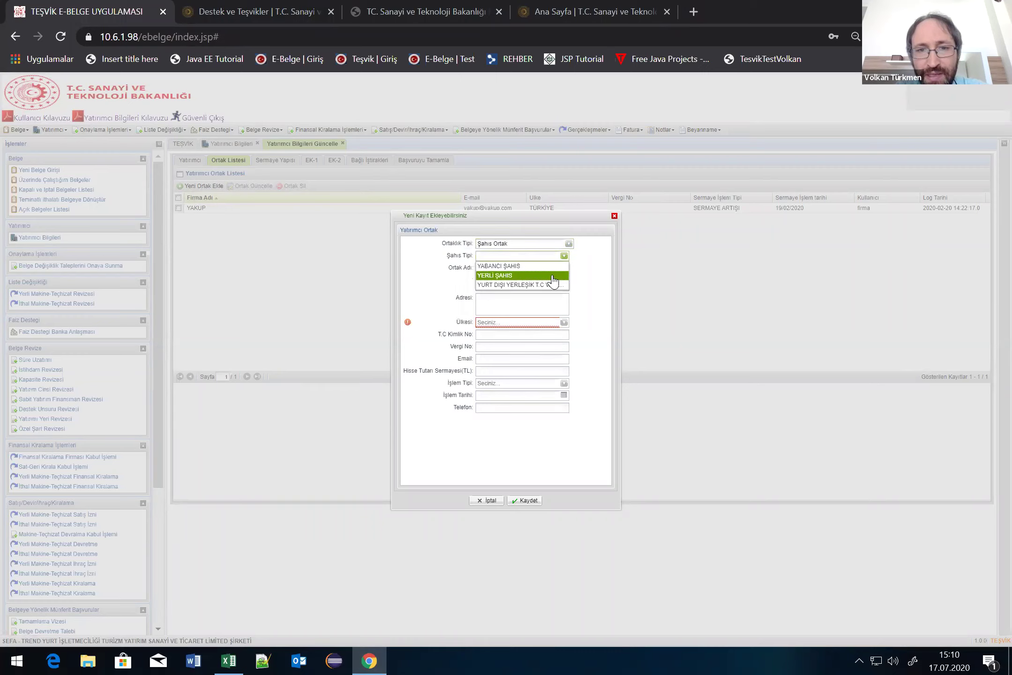
{"action": "left_click", "coordinate": [554, 277]}
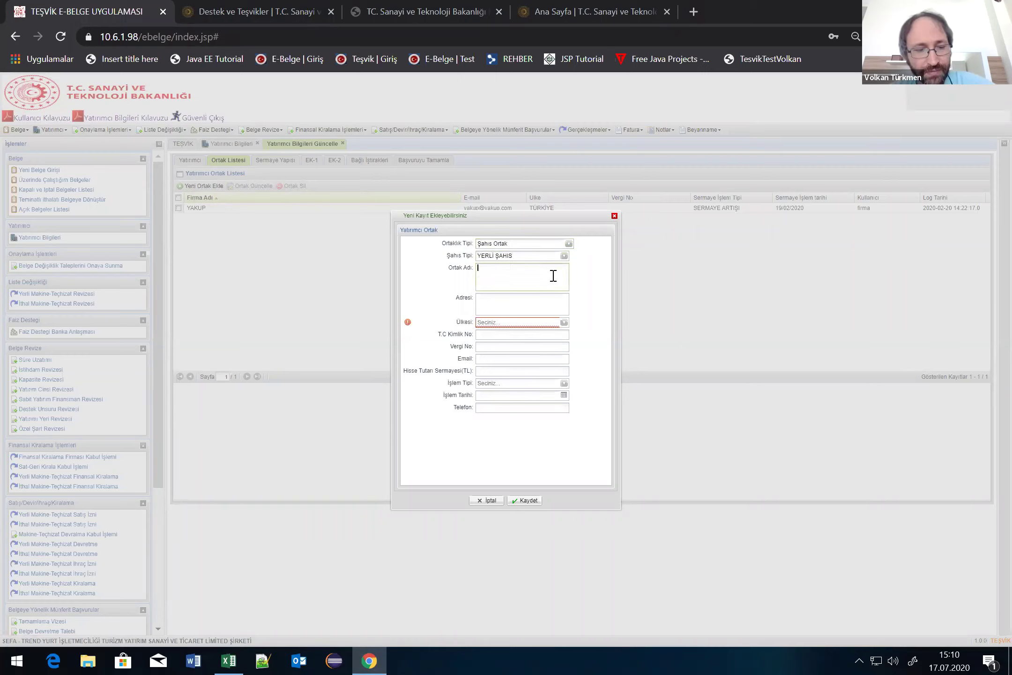
Enter name and address 'A', country TÜRKİYE, and a trimmed T.C. Kimlik number
{"action": "type", "text": "A"}
{"action": "left_click", "coordinate": [549, 300]}
{"action": "type", "text": "a"}
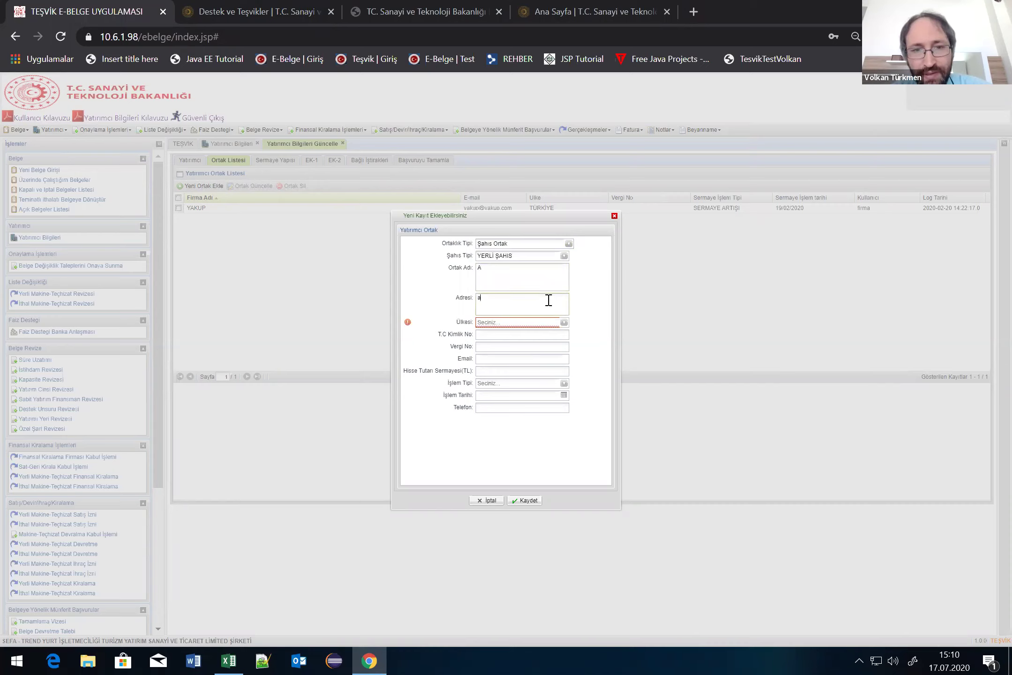
{"action": "left_click", "coordinate": [564, 322]}
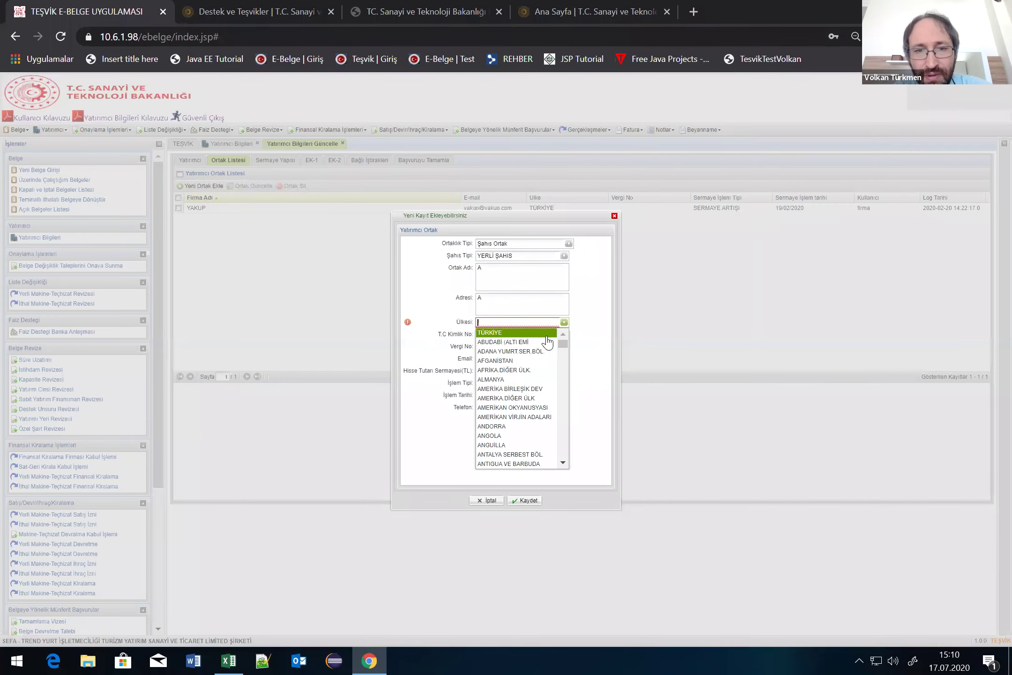
{"action": "left_click", "coordinate": [548, 334]}
{"action": "type", "text": "1223456789090"}
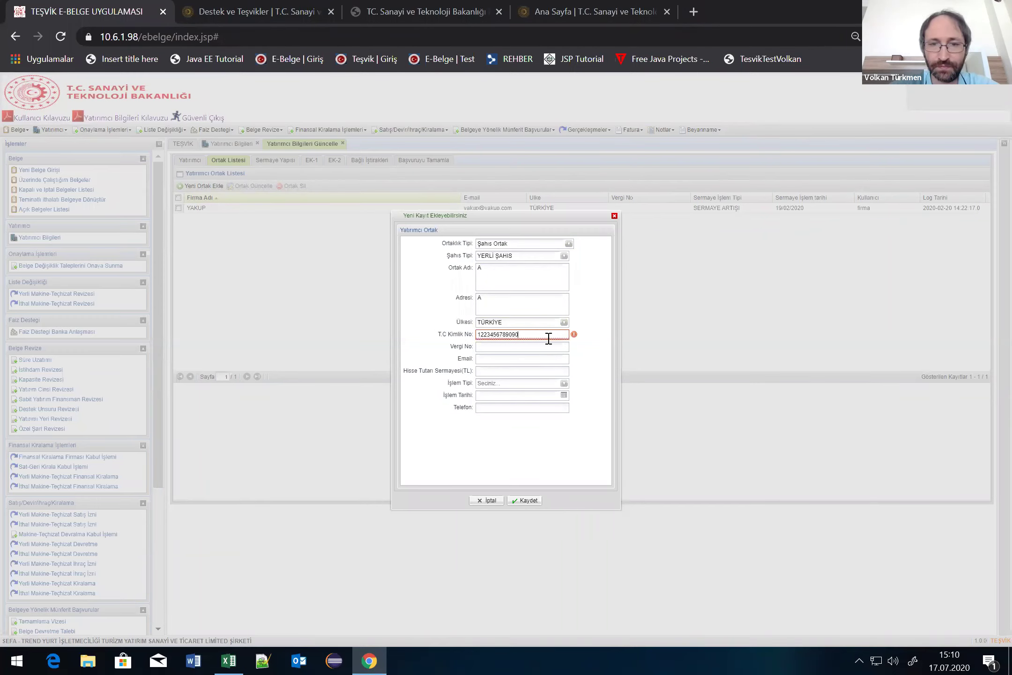
{"action": "type", "text": "0998765"}
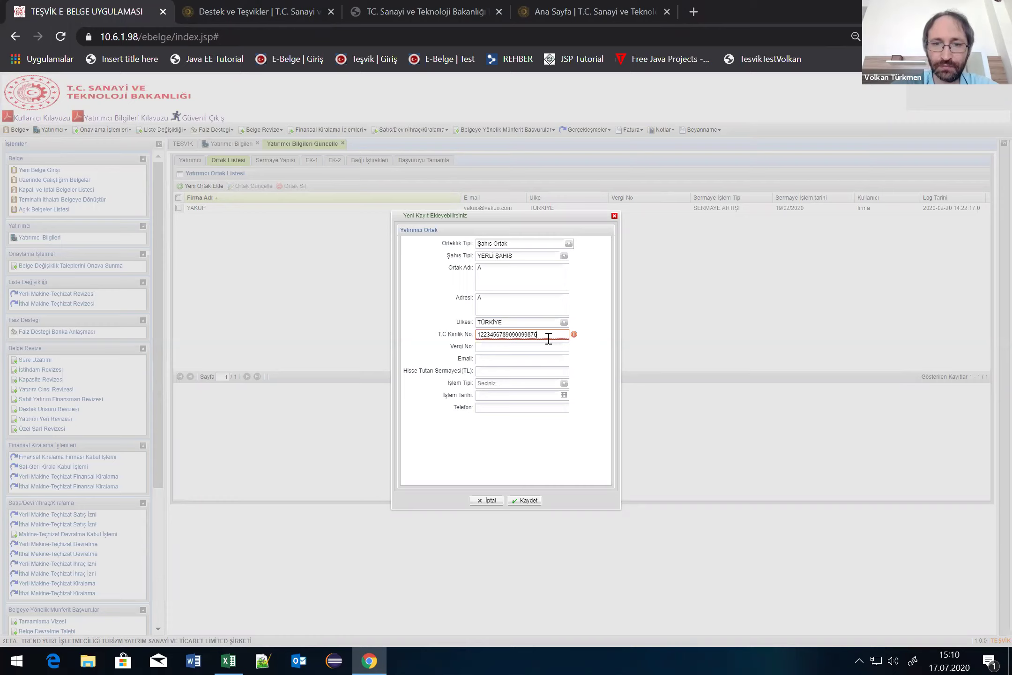
{"action": "type", "text": "45"}
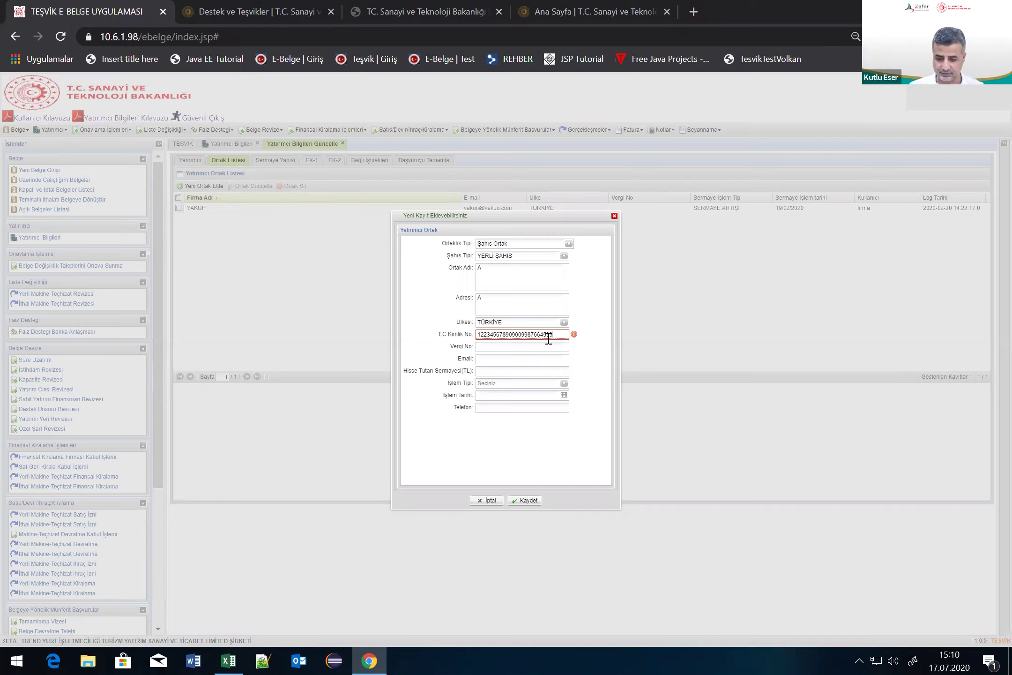
{"action": "key", "text": "BackSpace"}
{"action": "key", "text": "BackSpace"}
{"action": "key", "text": "BackSpace"}
{"action": "key", "text": "BackSpace"}
{"action": "key", "text": "BackSpace"}
{"action": "key", "text": "BackSpace"}
{"action": "key", "text": "BackSpace"}
{"action": "key", "text": "BackSpace"}
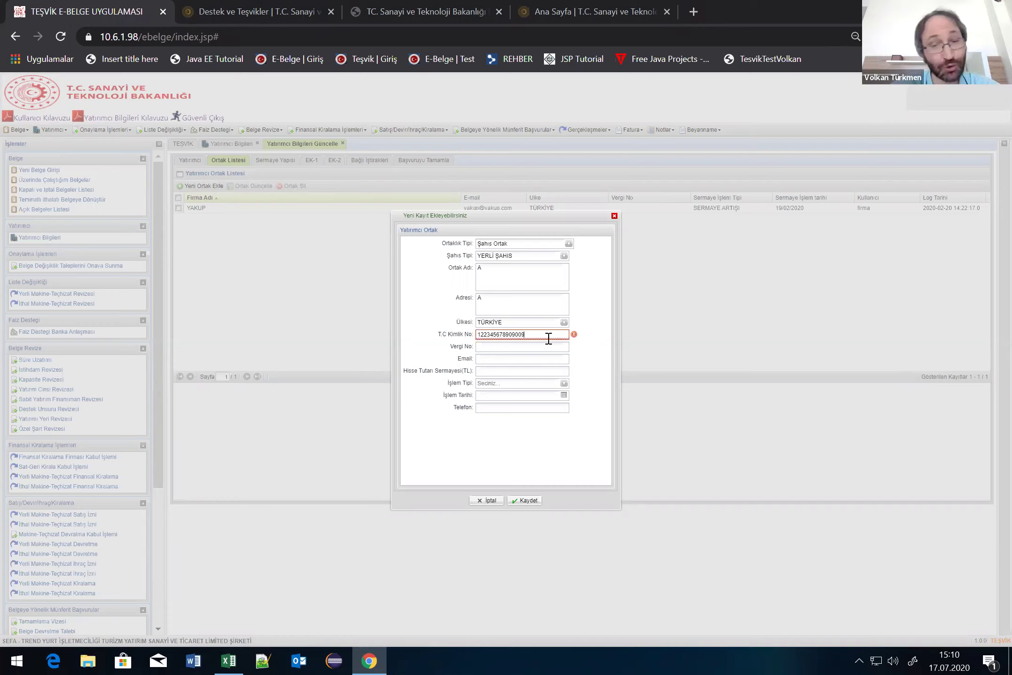
{"action": "key", "text": "BackSpace"}
{"action": "key", "text": "BackSpace"}
{"action": "key", "text": "BackSpace"}
{"action": "key", "text": "BackSpace"}
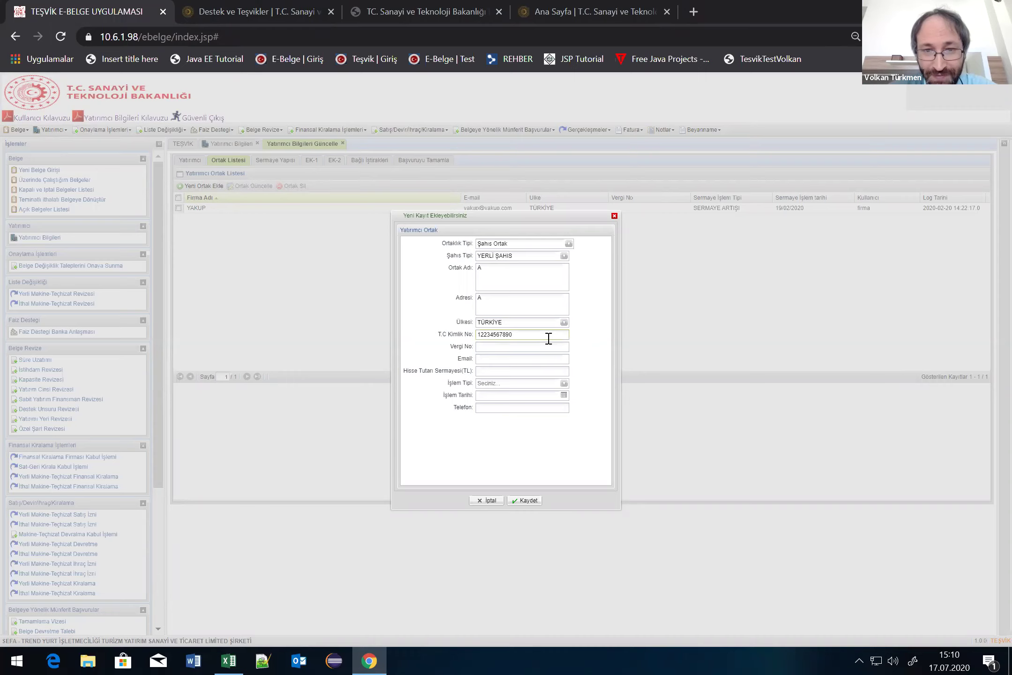
Finish the ID number and enter a placeholder e-mail address, correcting earlier mistyped attempts
{"action": "type", "text": "0"}
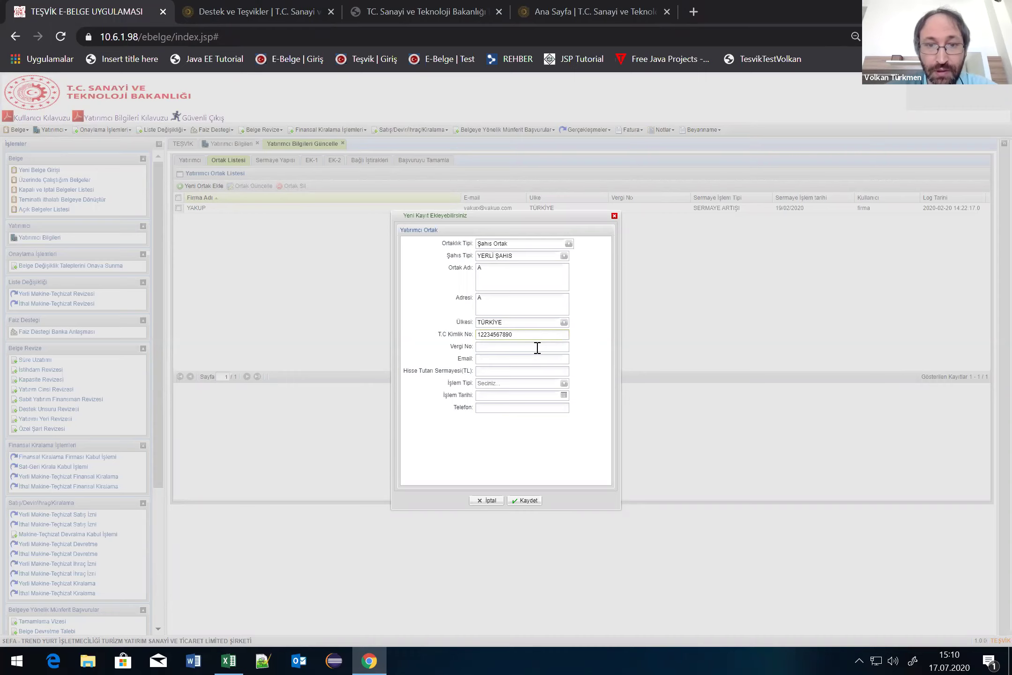
{"action": "left_click", "coordinate": [548, 360]}
{"action": "left_click", "coordinate": [564, 383]}
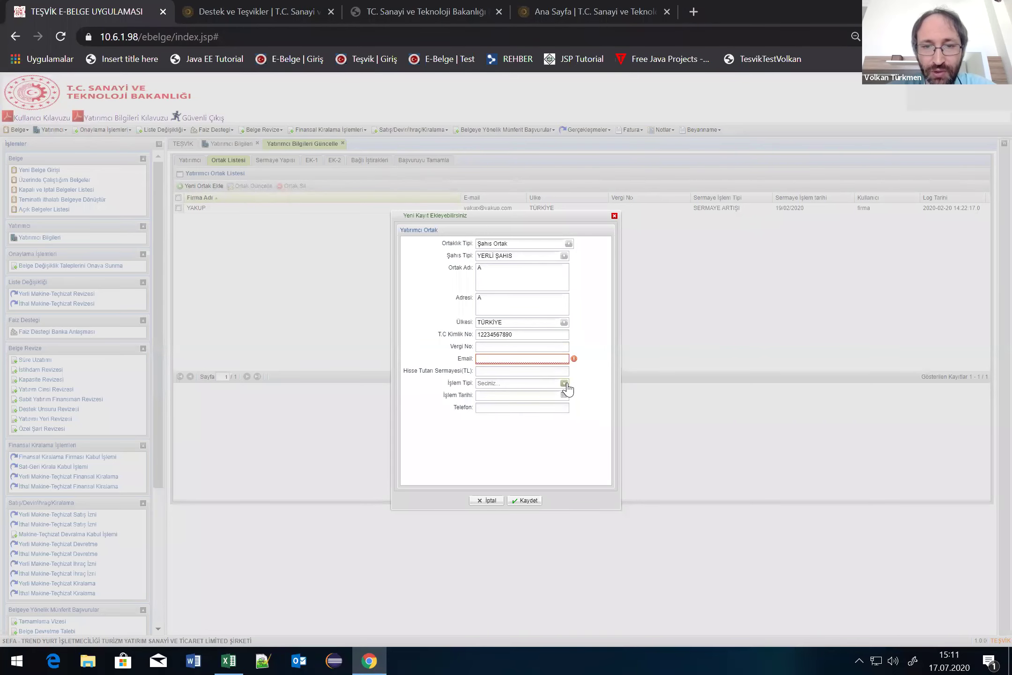
{"action": "left_click", "coordinate": [554, 358]}
{"action": "type", "text": "@lk"}
{"action": "left_click", "coordinate": [477, 359]}
{"action": "type", "text": "a"}
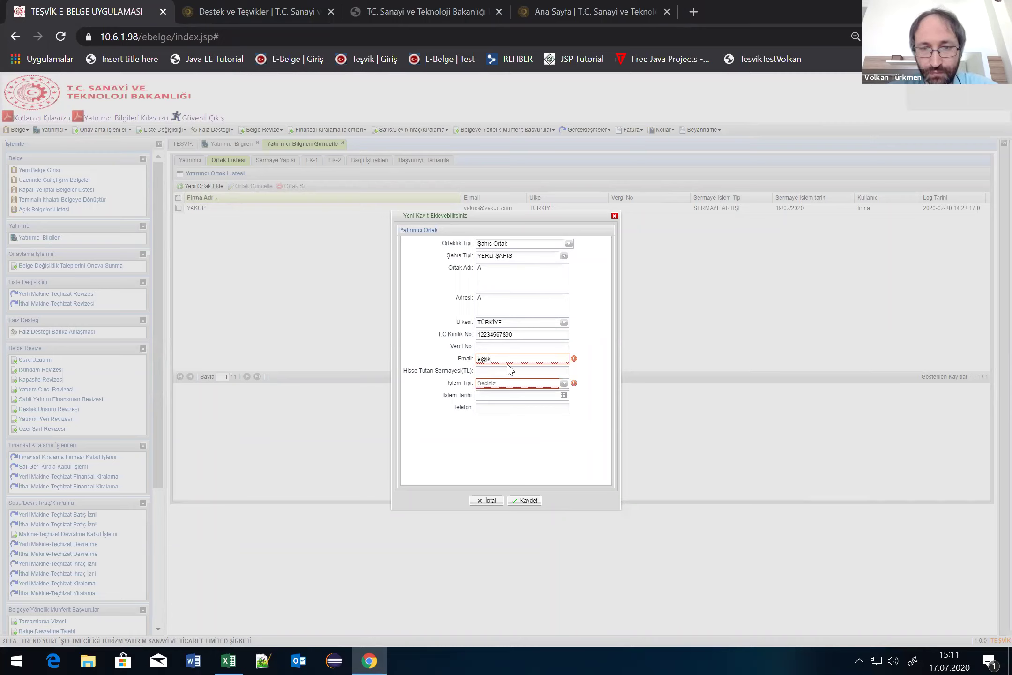
{"action": "key", "text": "ctrl+a"}
{"action": "key", "text": "BackSpace"}
{"action": "type", "text": ".com"}
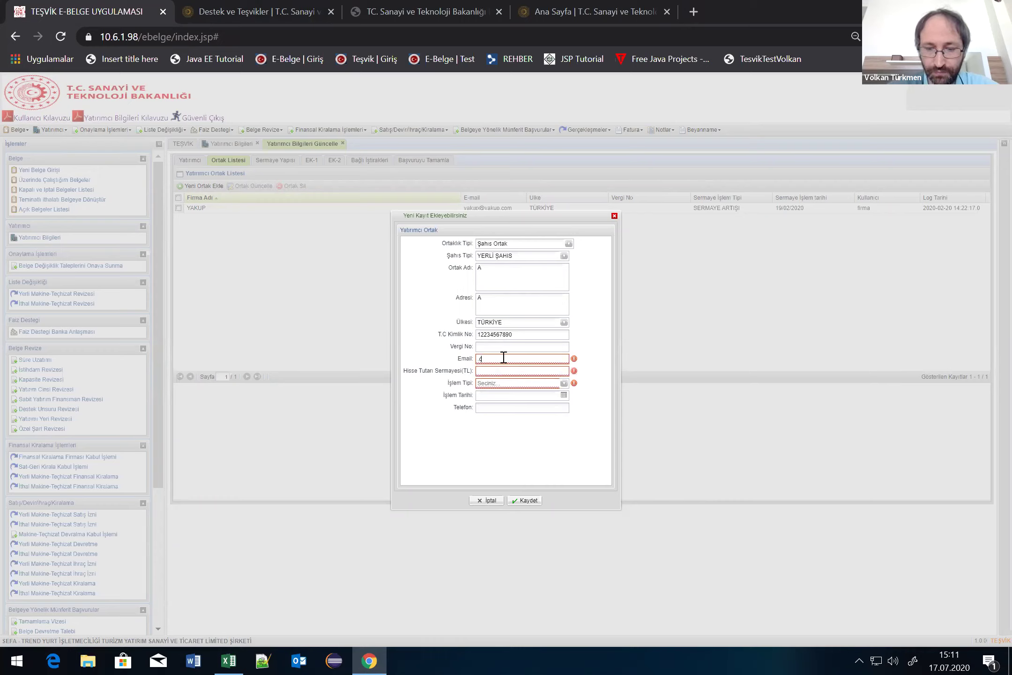
{"action": "key", "text": "BackSpace"}
{"action": "key", "text": "BackSpace"}
{"action": "key", "text": "BackSpace"}
{"action": "key", "text": "BackSpace"}
{"action": "type", "text": "a@"}
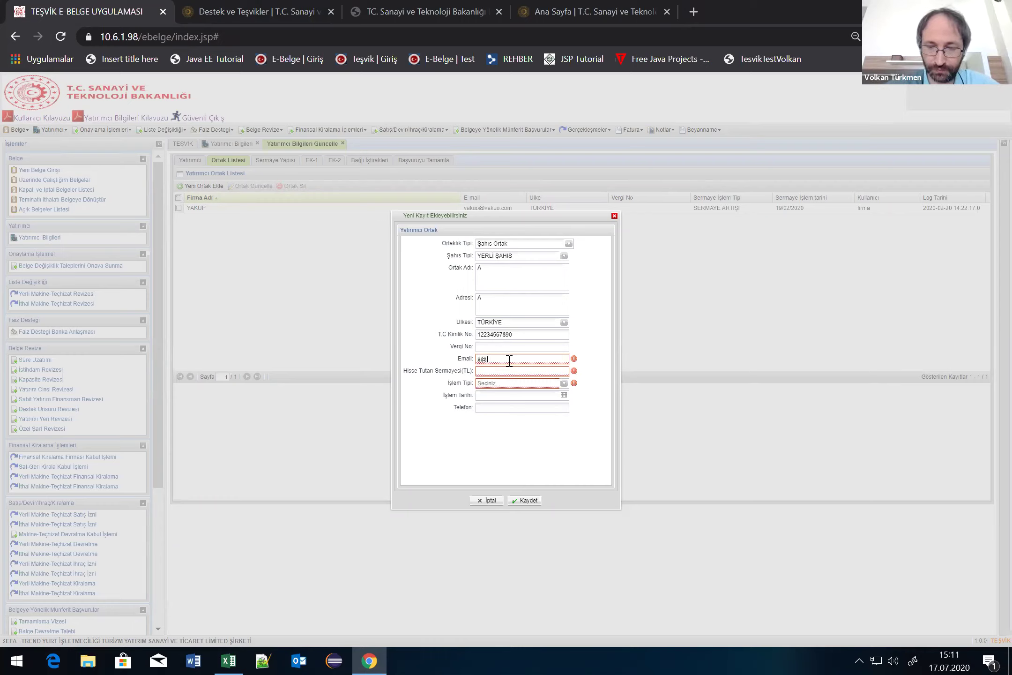
{"action": "type", "text": "bd.com"}
Set share amount 1200, transaction type HİSSE DEVRİ, date 17/07/2020, and a phone number
{"action": "key", "text": "Tab"}
{"action": "type", "text": "1200"}
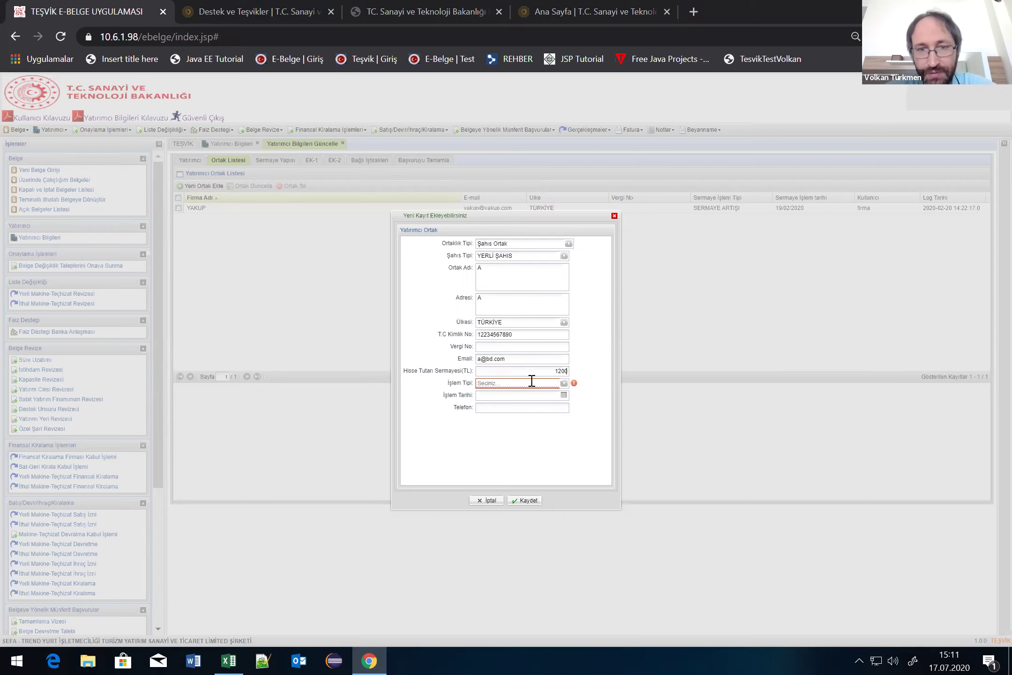
{"action": "left_click", "coordinate": [563, 386]}
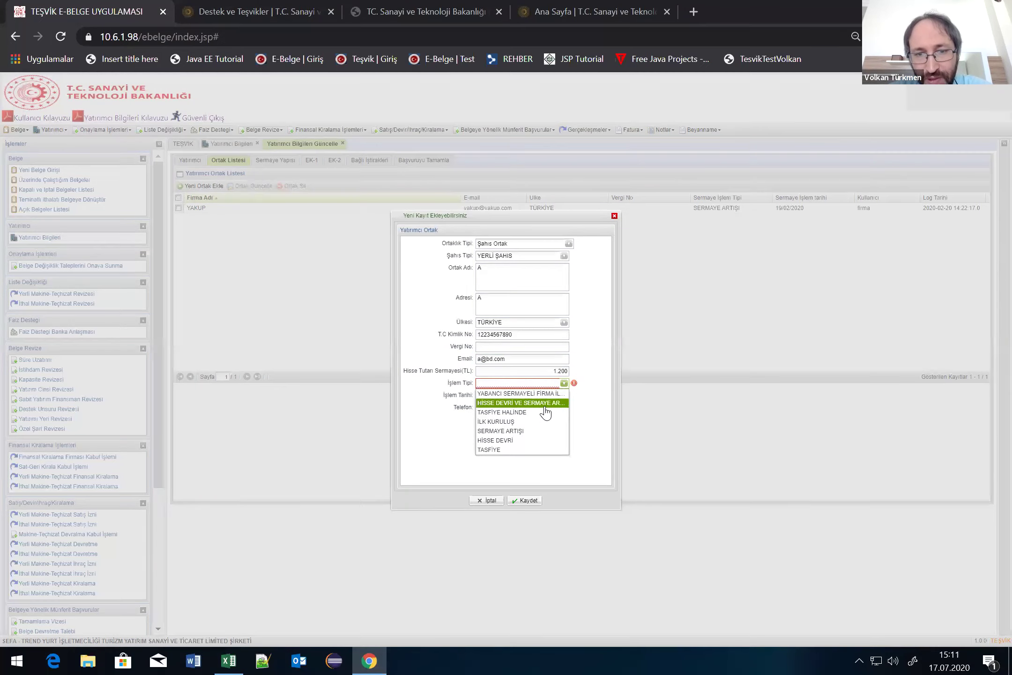
{"action": "left_click", "coordinate": [547, 406]}
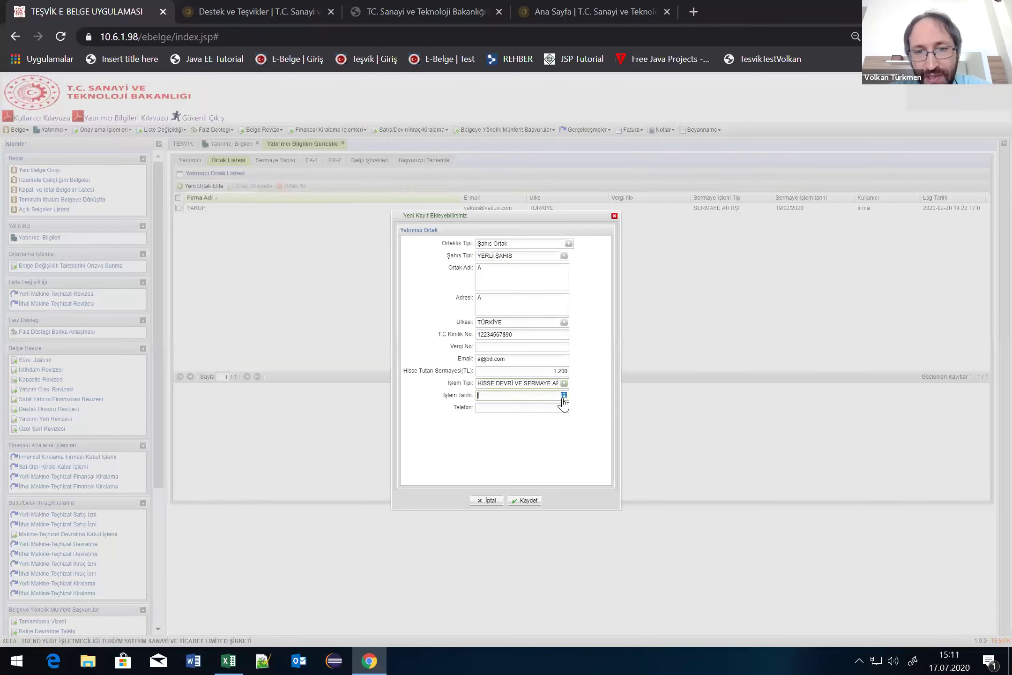
{"action": "left_click", "coordinate": [564, 395]}
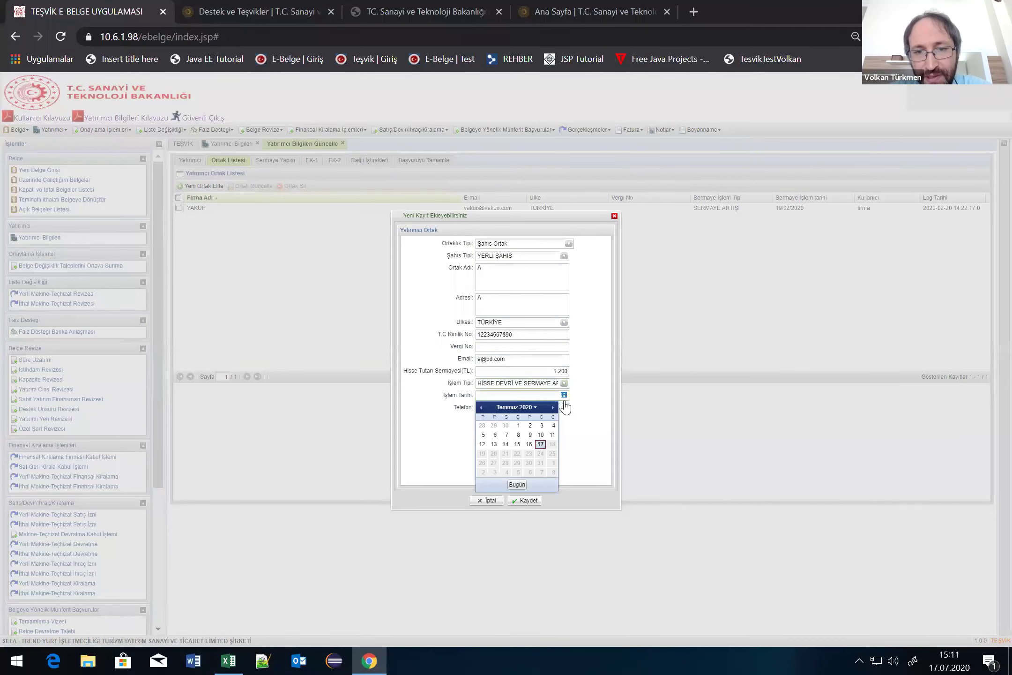
{"action": "left_click", "coordinate": [542, 445]}
{"action": "left_click", "coordinate": [533, 409]}
{"action": "type", "text": "98"}
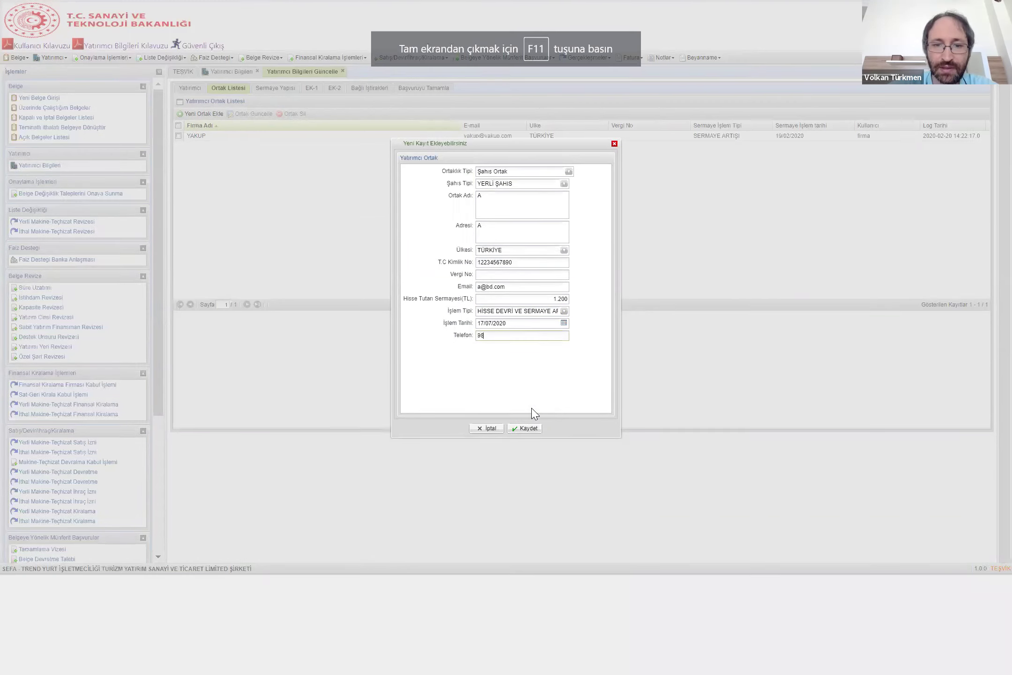
Try saving the partner, dismiss the application-under-evaluation error, and cancel the form
{"action": "key", "text": "F11"}
{"action": "left_click", "coordinate": [535, 430]}
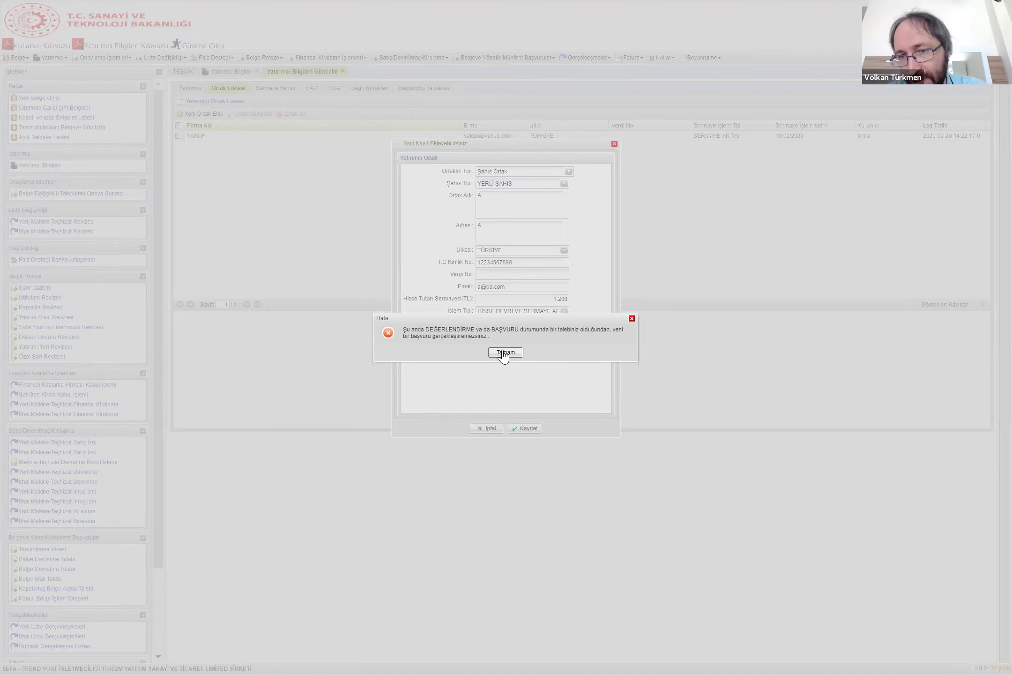
{"action": "left_click", "coordinate": [505, 353]}
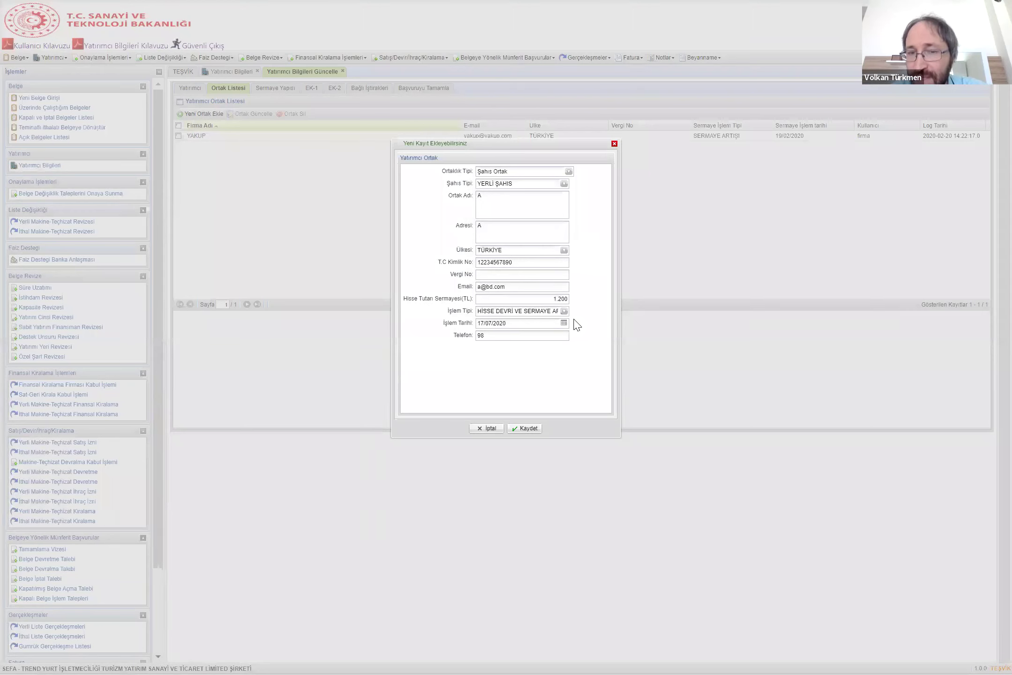
{"action": "left_click", "coordinate": [483, 428]}
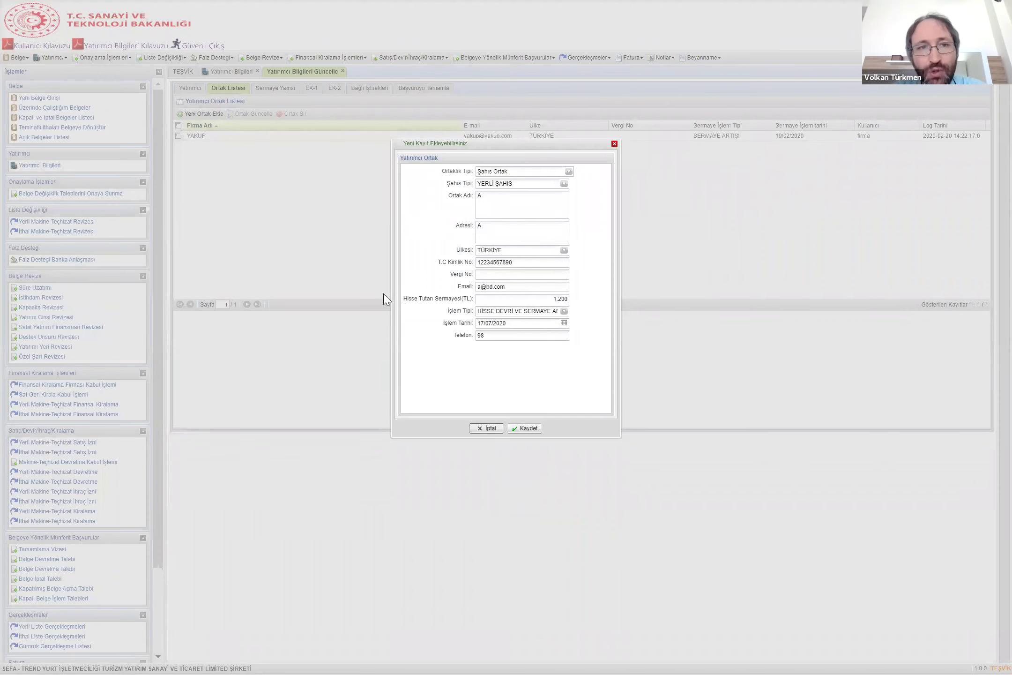
Browse the Sermaye Yapısı and Başvuruyu Tamamla tabs, ending on EK-1 with its 2018 report
{"action": "left_click", "coordinate": [278, 89]}
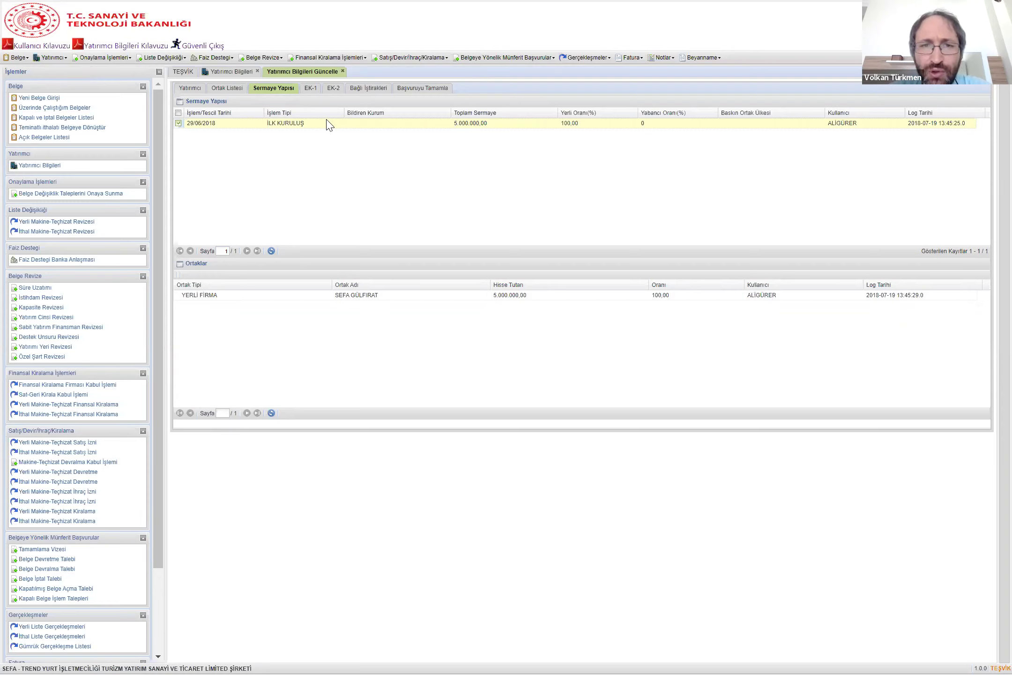
{"action": "left_click", "coordinate": [428, 91]}
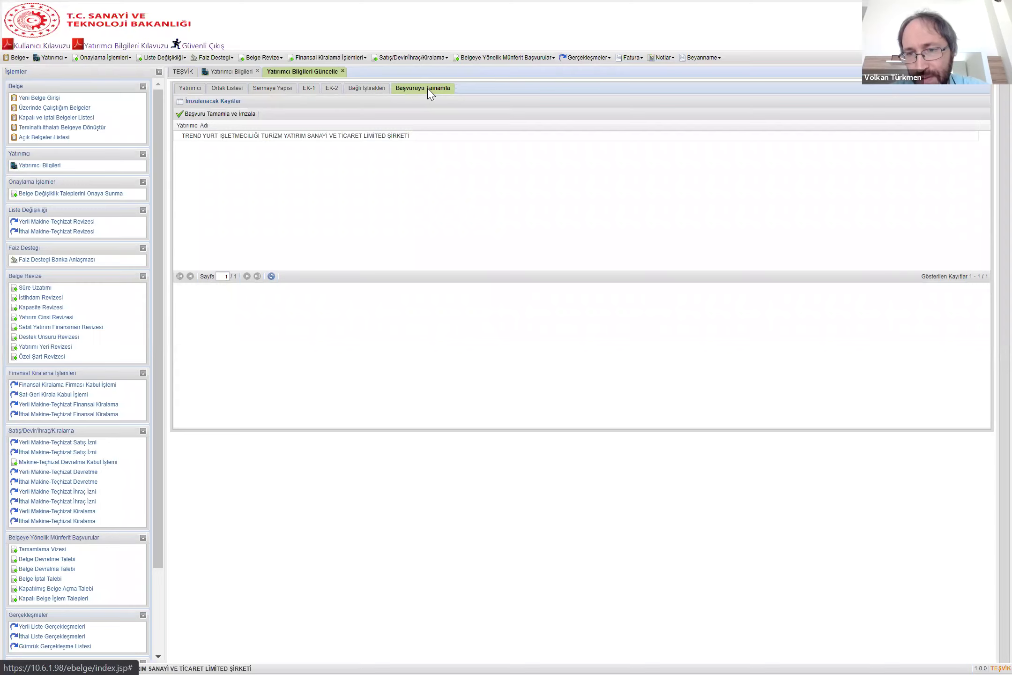
{"action": "left_click", "coordinate": [318, 95]}
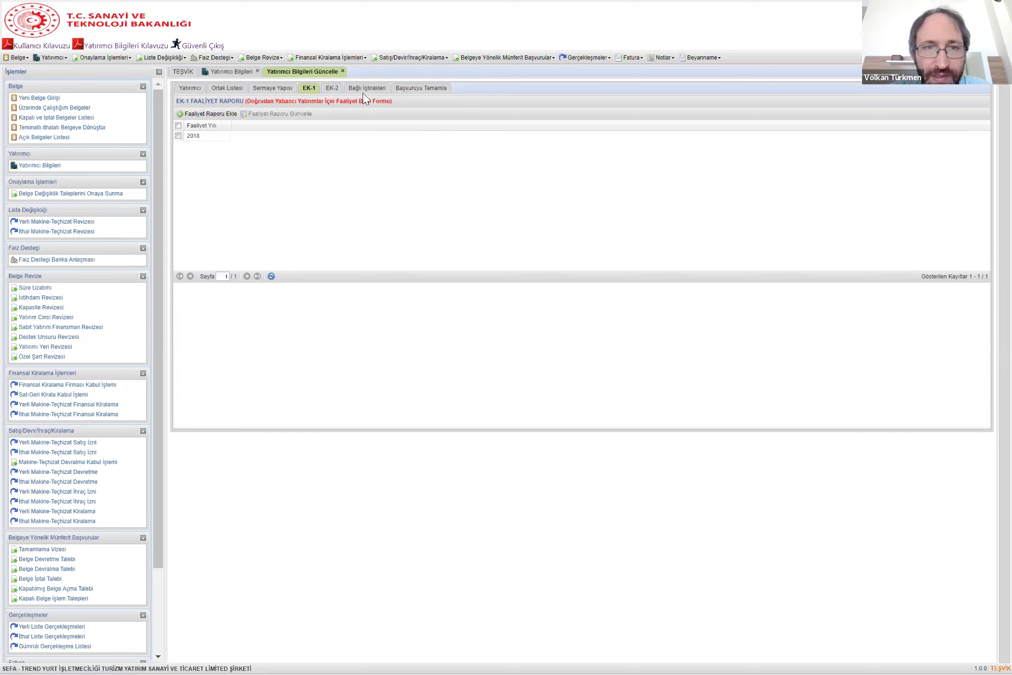
{"action": "left_click", "coordinate": [335, 89]}
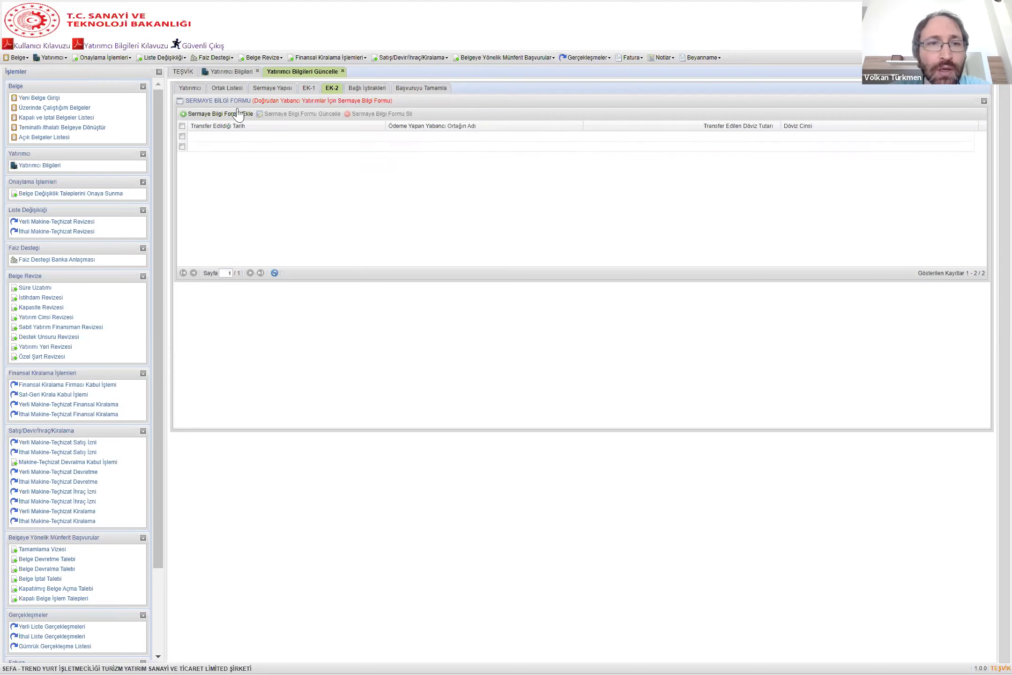
{"action": "left_click", "coordinate": [309, 88]}
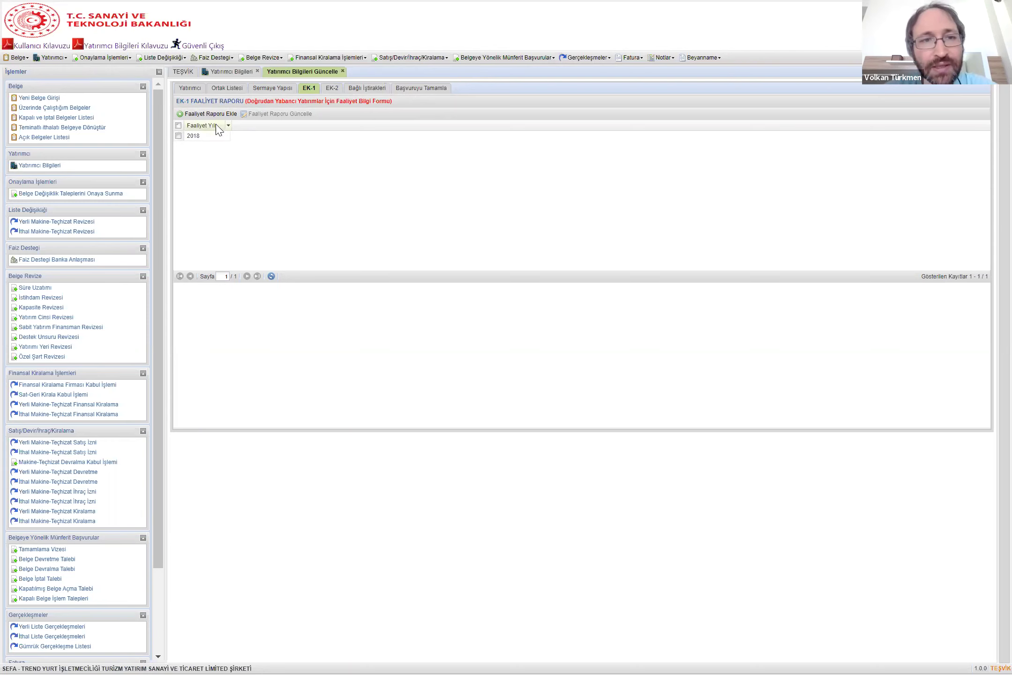
{"action": "left_click", "coordinate": [206, 114]}
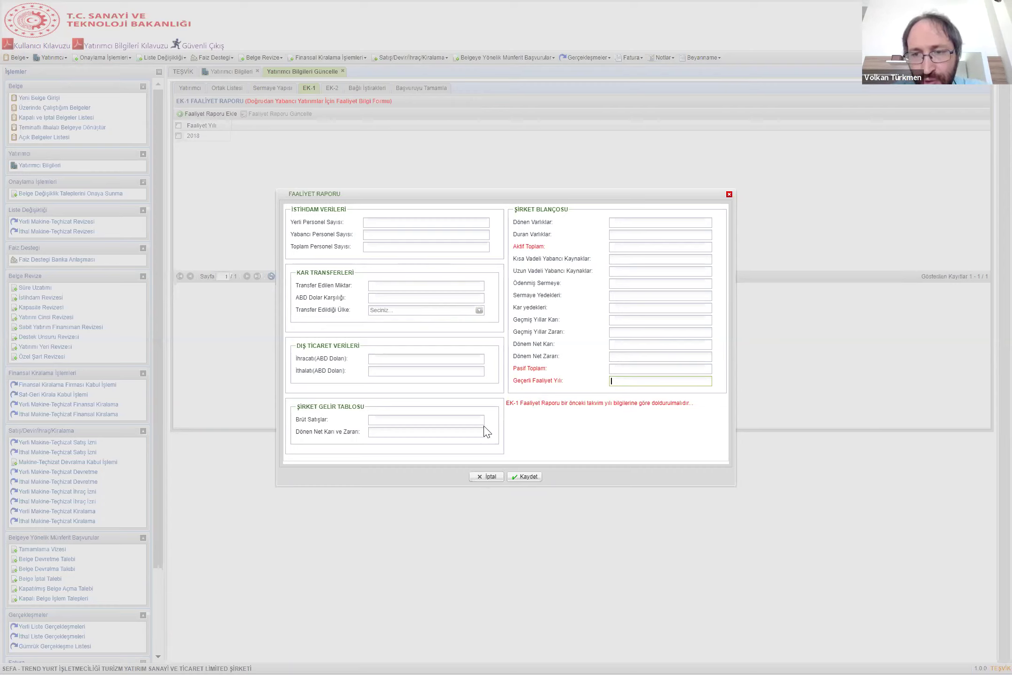
{"action": "left_click", "coordinate": [480, 477]}
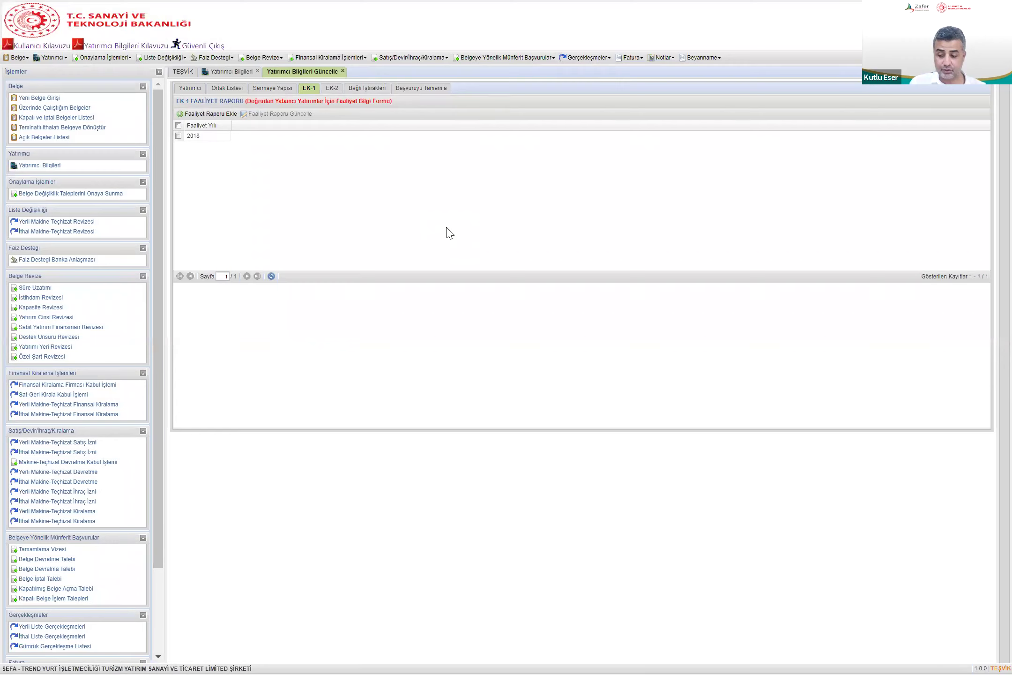
Check the Sermaye Yapısı records, then return to the EK-1 activity report list with its 2018 report
{"action": "left_click", "coordinate": [268, 90]}
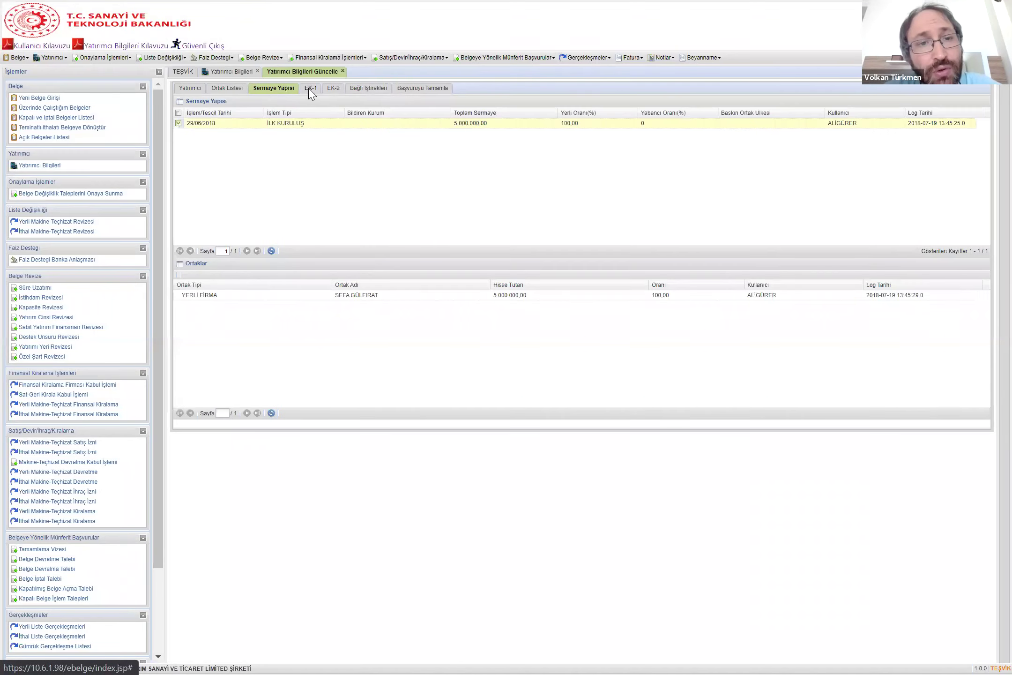
{"action": "left_click", "coordinate": [309, 89]}
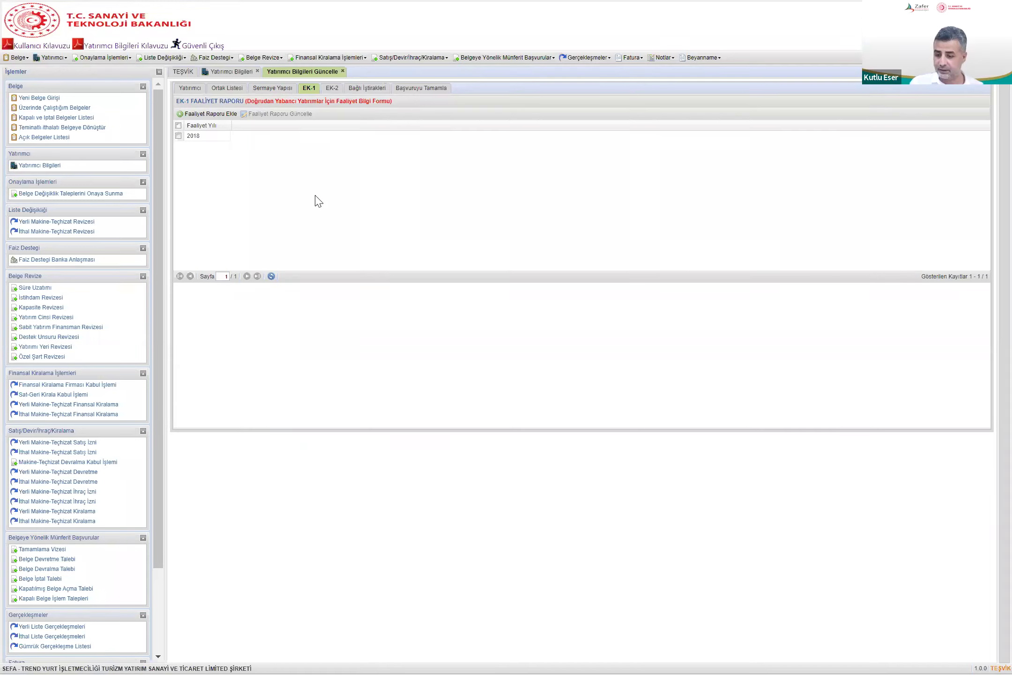
Switch to EK-2 capital information and start a blank Sermaye Bilgi Formu entry
{"action": "left_click", "coordinate": [332, 92]}
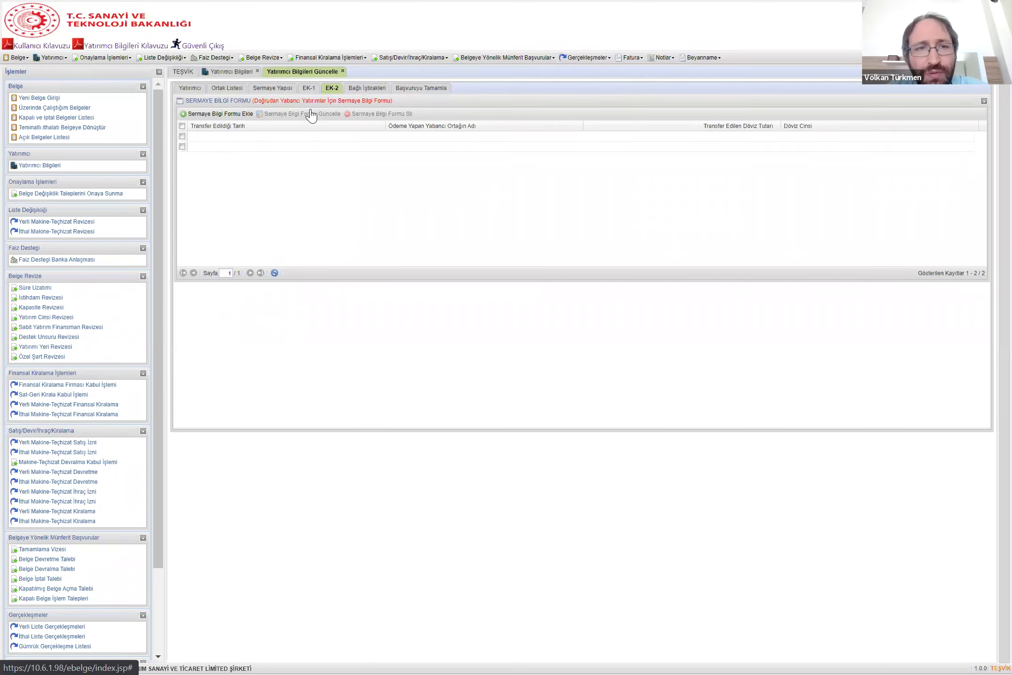
{"action": "left_click", "coordinate": [237, 115]}
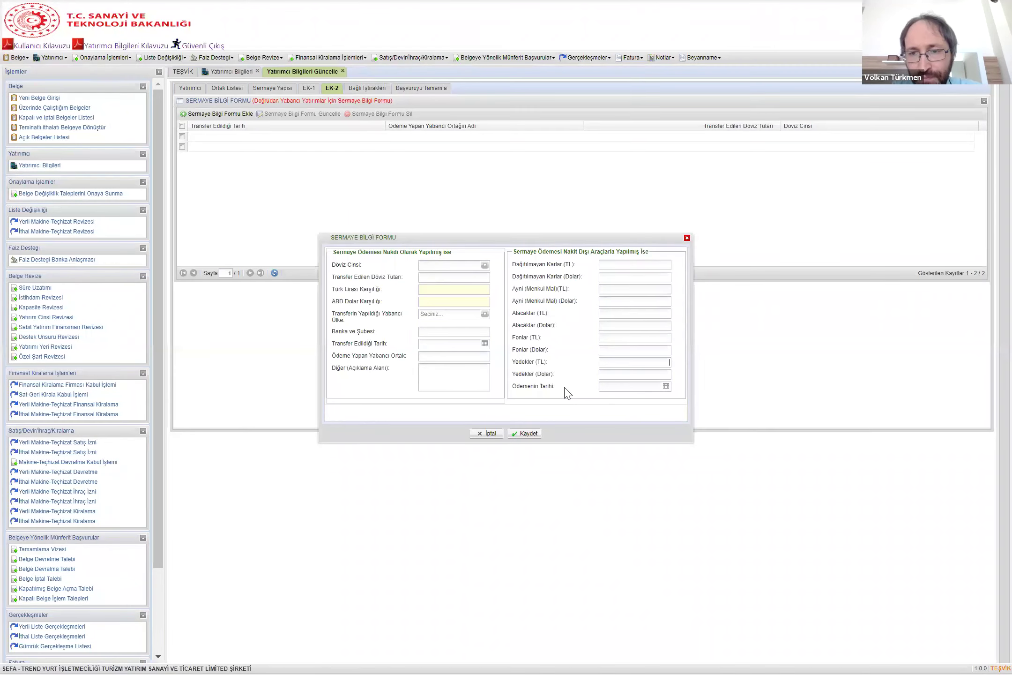
Cancel the blank Sermaye Bilgi Formu without adding a capital record
{"action": "left_click", "coordinate": [490, 434]}
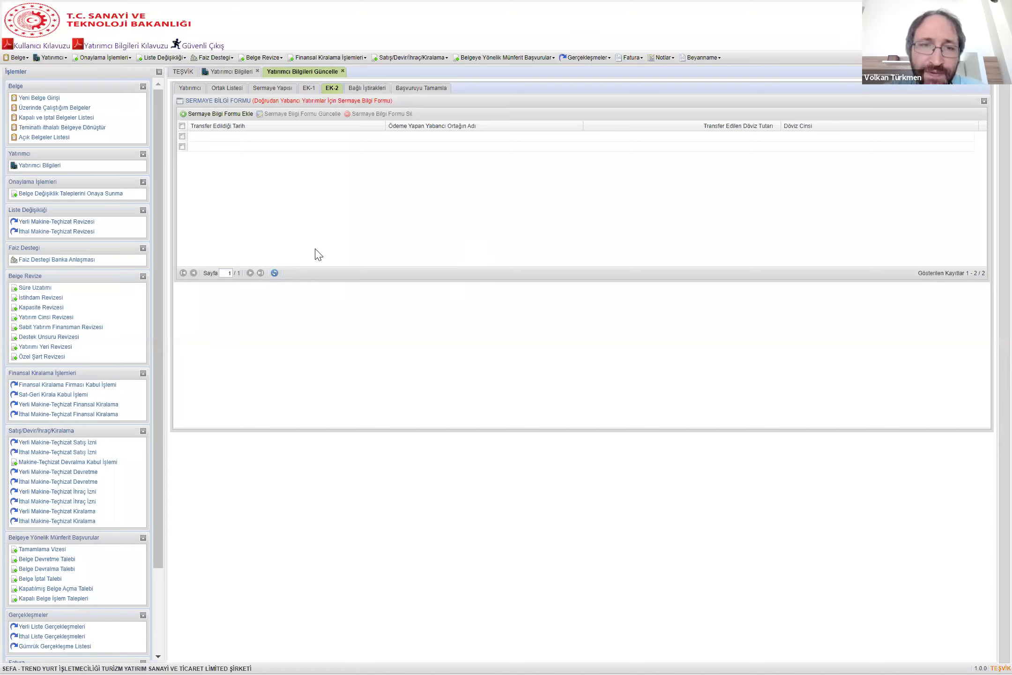
Select the second capital record, then show the Bağlı İştirakler list with AEQA and DSA
{"action": "left_click", "coordinate": [392, 150]}
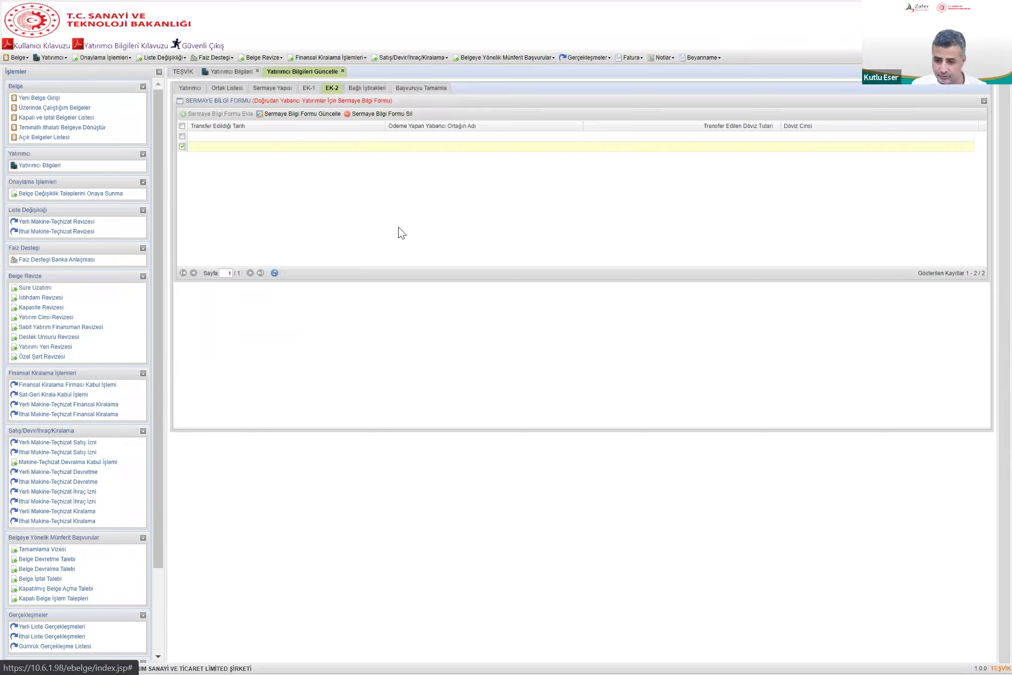
{"action": "left_click", "coordinate": [375, 90]}
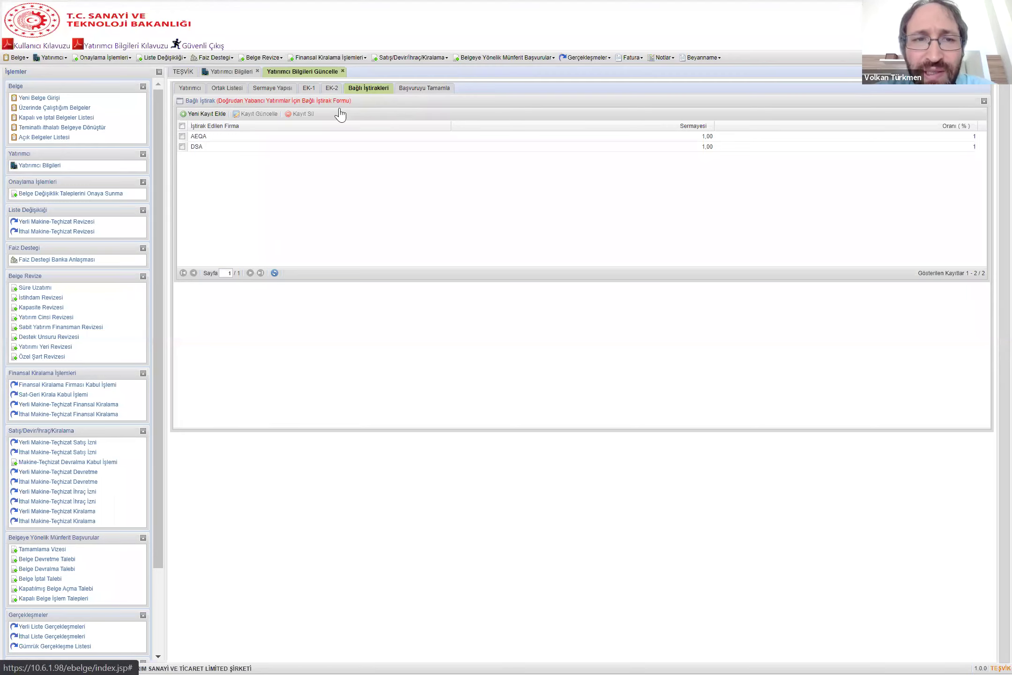
Glance at the Başvuruyu Tamamla signing records, then return to the Yatırımcı details
{"action": "left_click", "coordinate": [409, 92]}
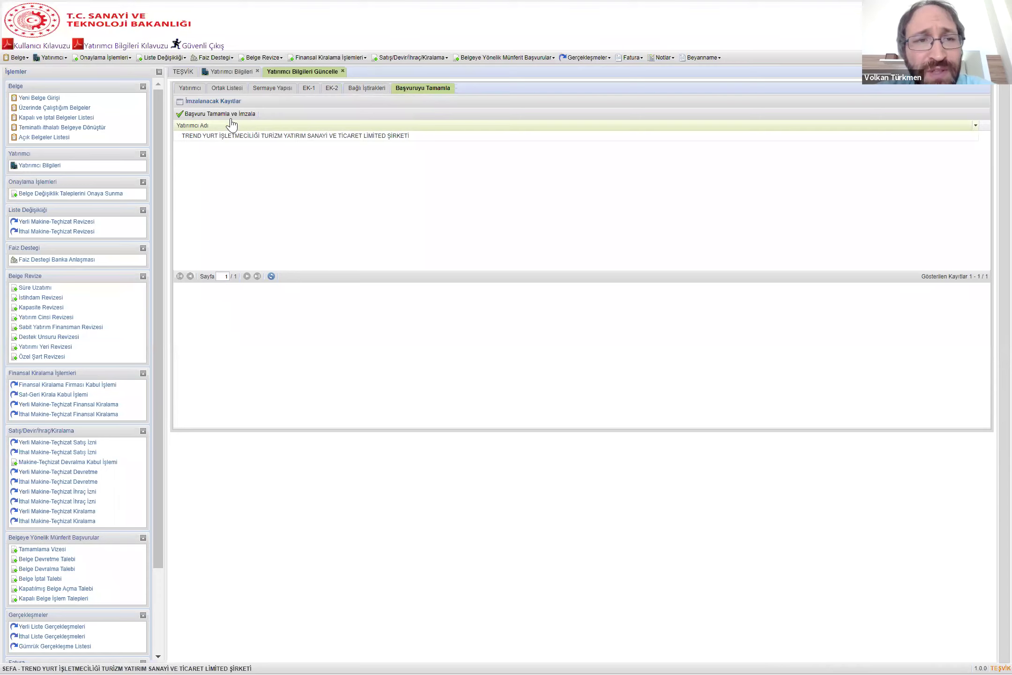
{"action": "left_click", "coordinate": [190, 89]}
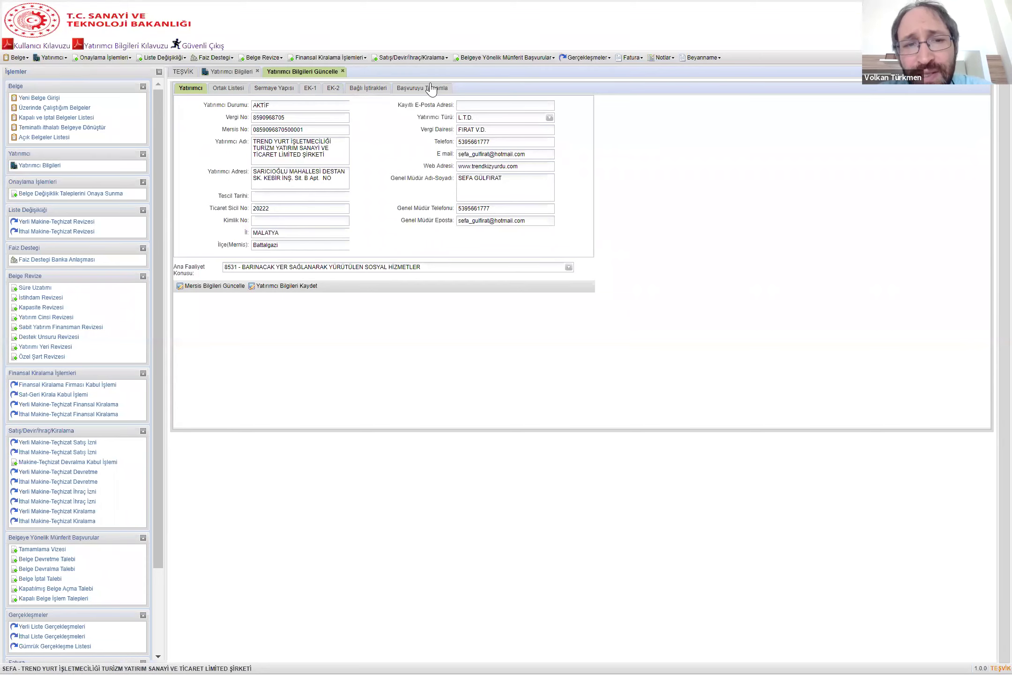
{"action": "left_click", "coordinate": [287, 287]}
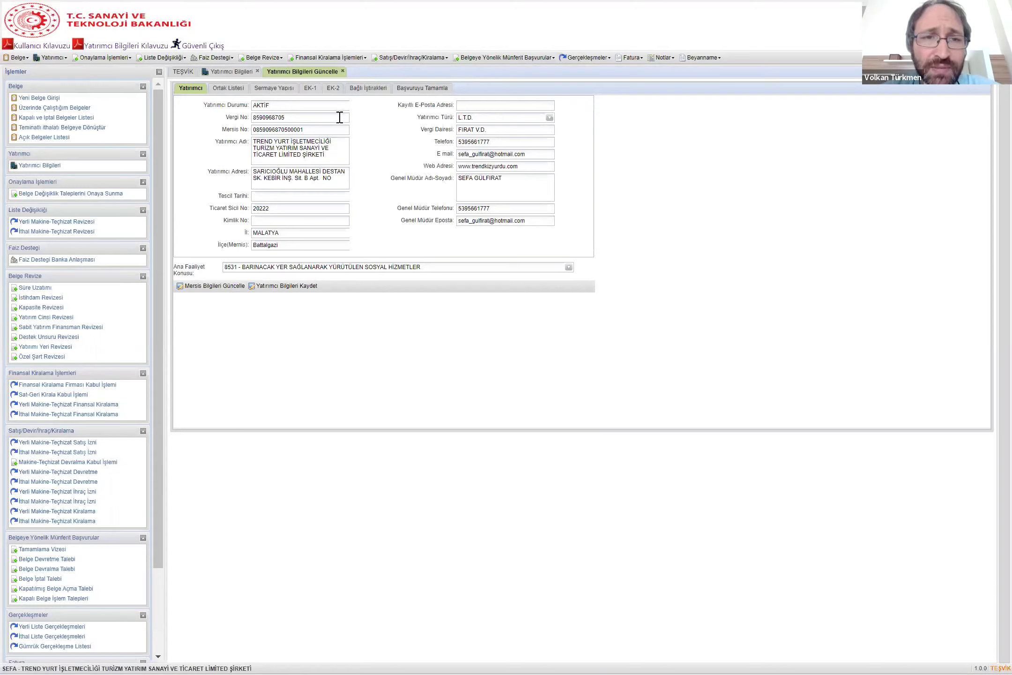
{"action": "left_click_drag", "start_coordinate": [340, 117], "coordinate": [256, 120]}
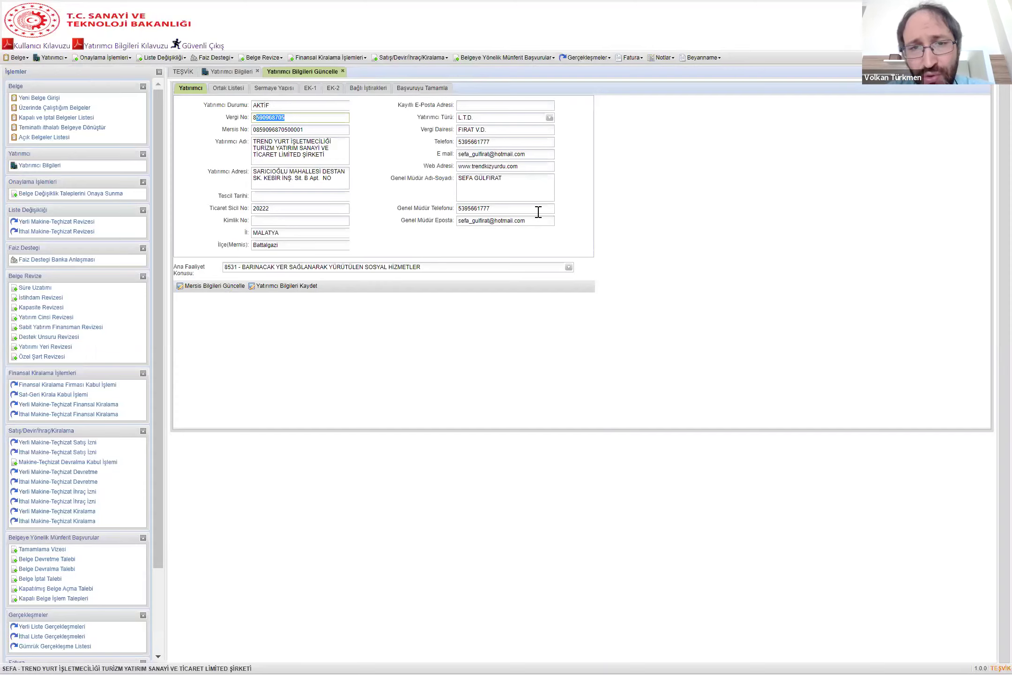
{"action": "left_click", "coordinate": [571, 231]}
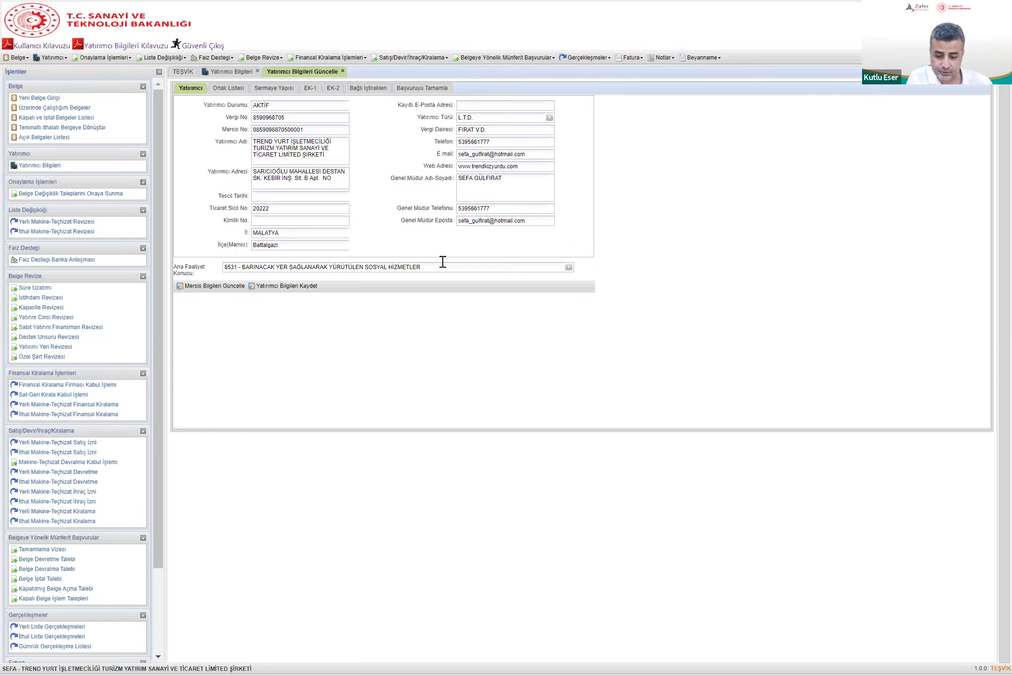
Highlight the end of the main activity description, then revisit the Bağlı İştirakler list
{"action": "left_click_drag", "start_coordinate": [443, 262], "coordinate": [320, 267]}
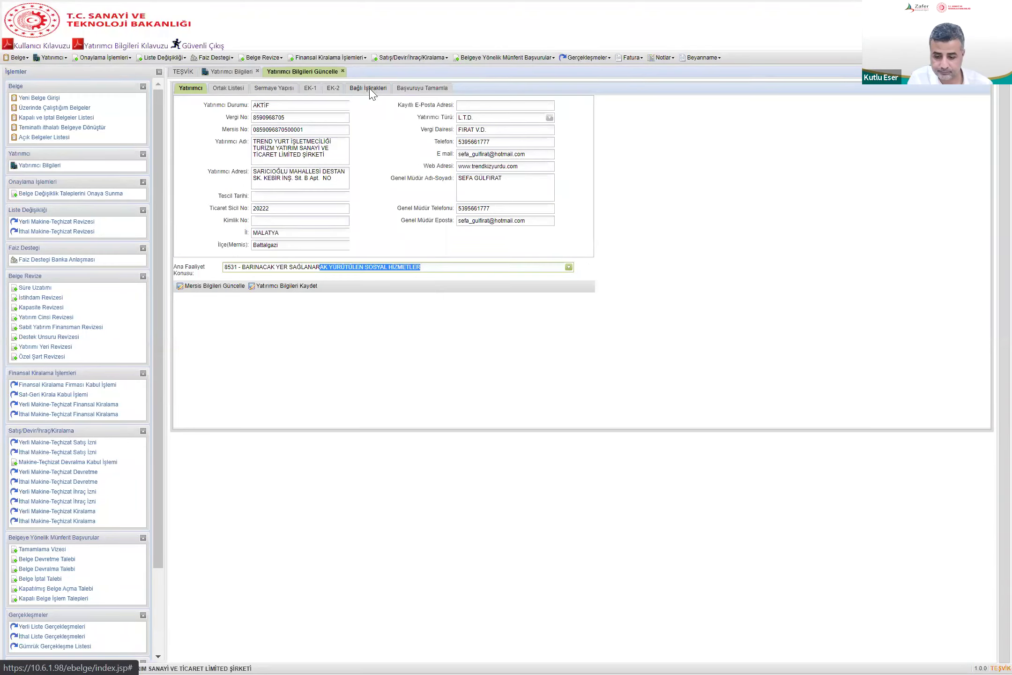
{"action": "left_click", "coordinate": [370, 91]}
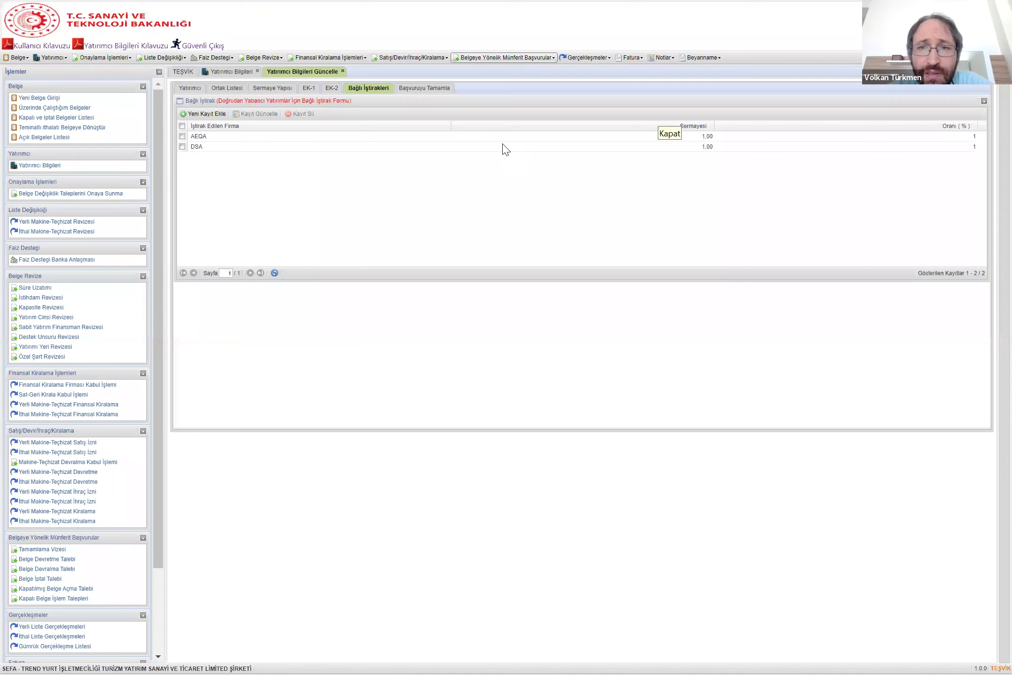
Return to the Yatırımcı details of the AKTİF L.T.D. firm in Battalgazi, MALATYA
{"action": "left_click", "coordinate": [195, 94]}
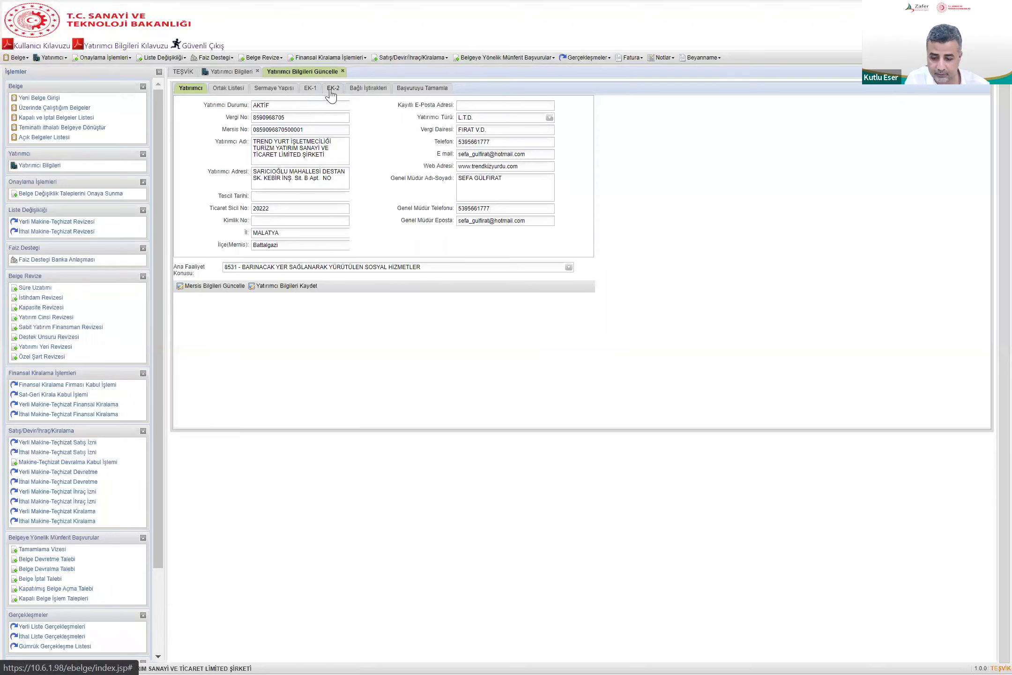
Switch to the EK-2 Sermaye Bilgi Formu grid holding two records
{"action": "left_click", "coordinate": [332, 89]}
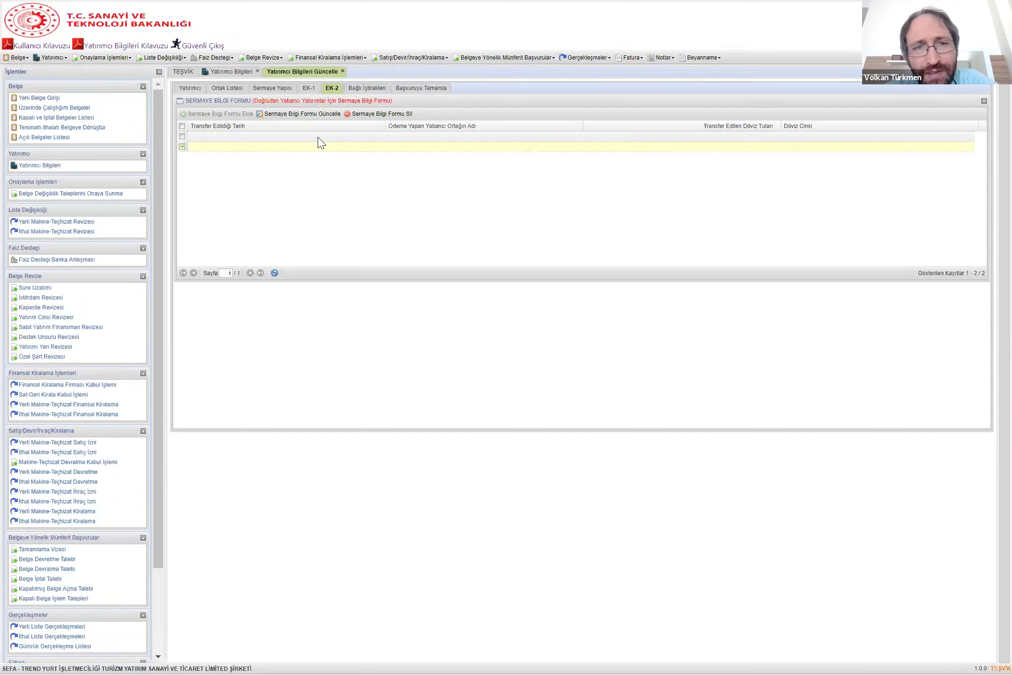
Select the first of the two empty capital information records in the EK-2 grid
{"action": "left_click", "coordinate": [318, 136]}
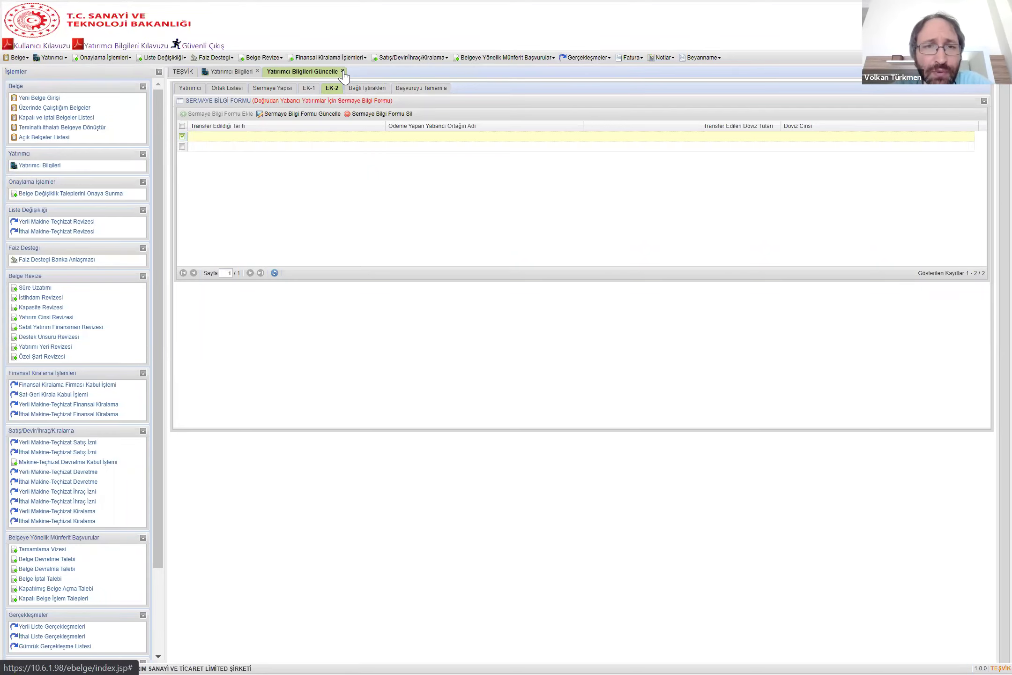
Close the investor update page, start a Yeni Belge Girişi, and list the application request types
{"action": "left_click", "coordinate": [343, 72]}
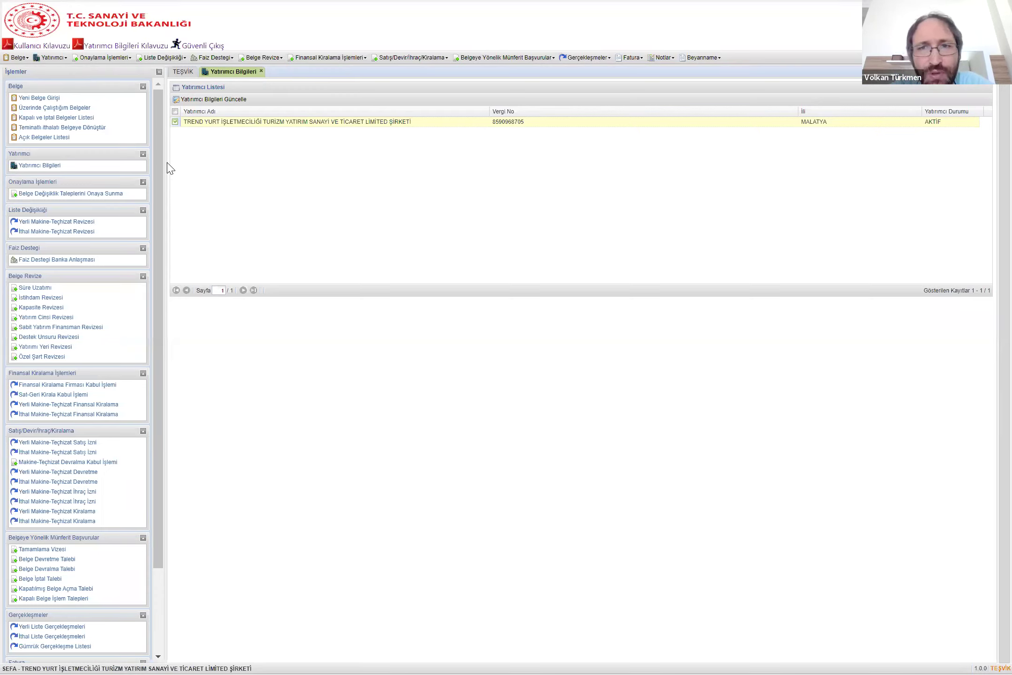
{"action": "left_click", "coordinate": [41, 98]}
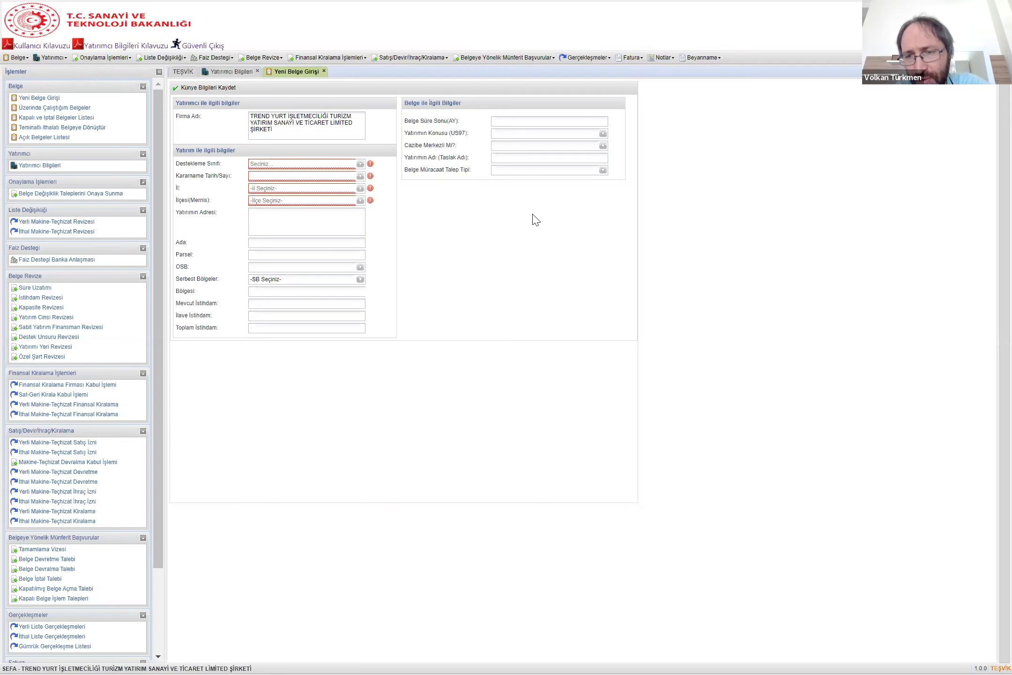
{"action": "left_click", "coordinate": [604, 170]}
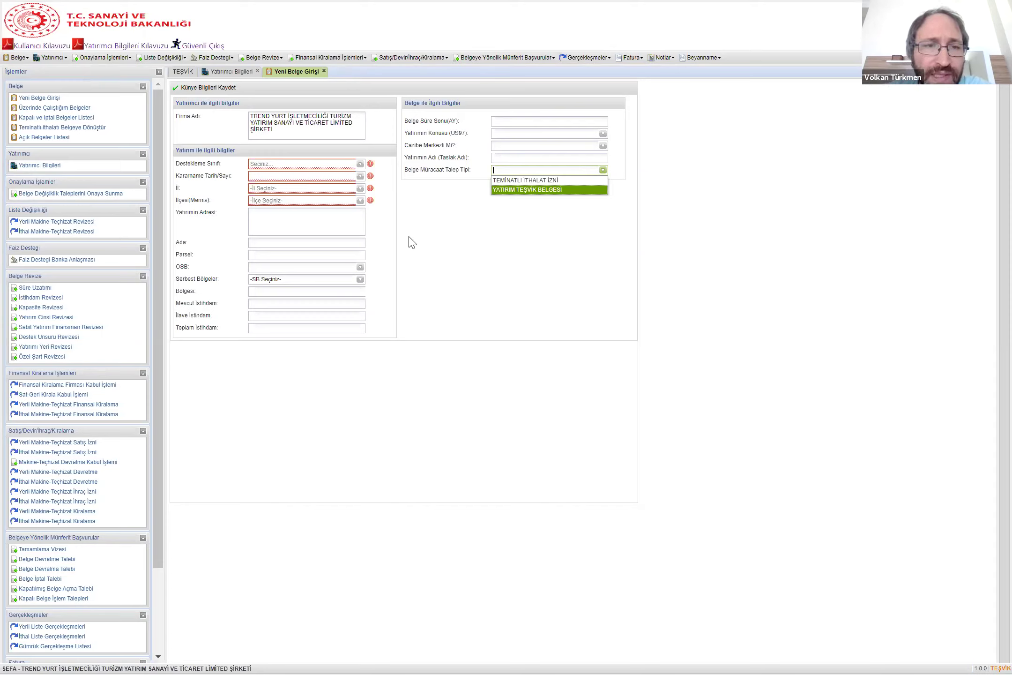
Open and dismiss the request type, support class and decree date/number lists without choosing anything
{"action": "left_click", "coordinate": [365, 150]}
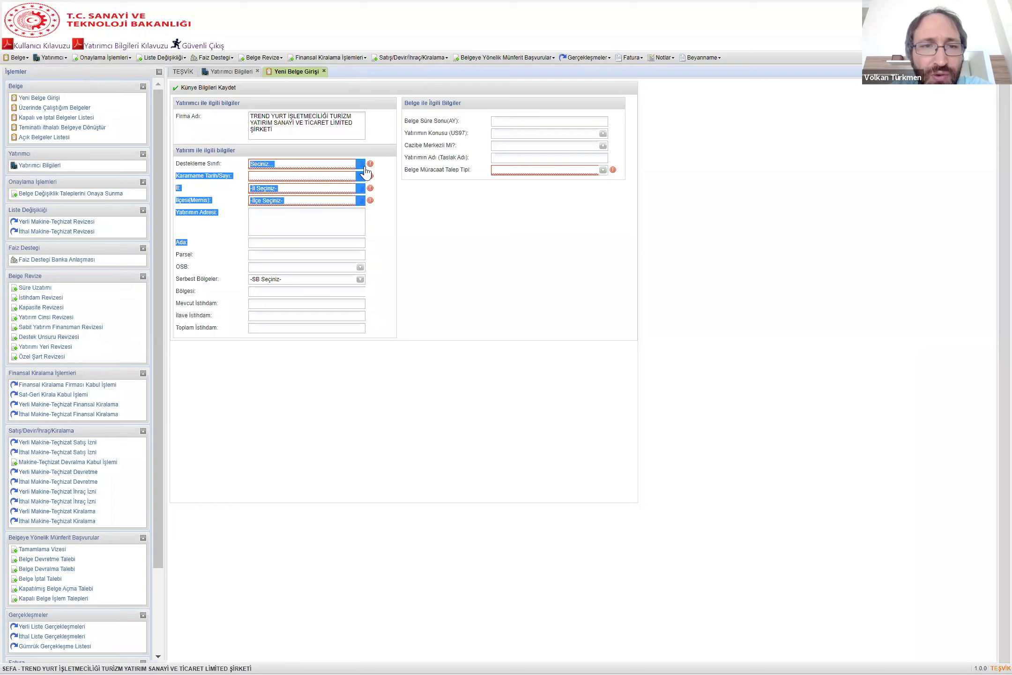
{"action": "left_click", "coordinate": [360, 164]}
{"action": "left_click", "coordinate": [398, 177]}
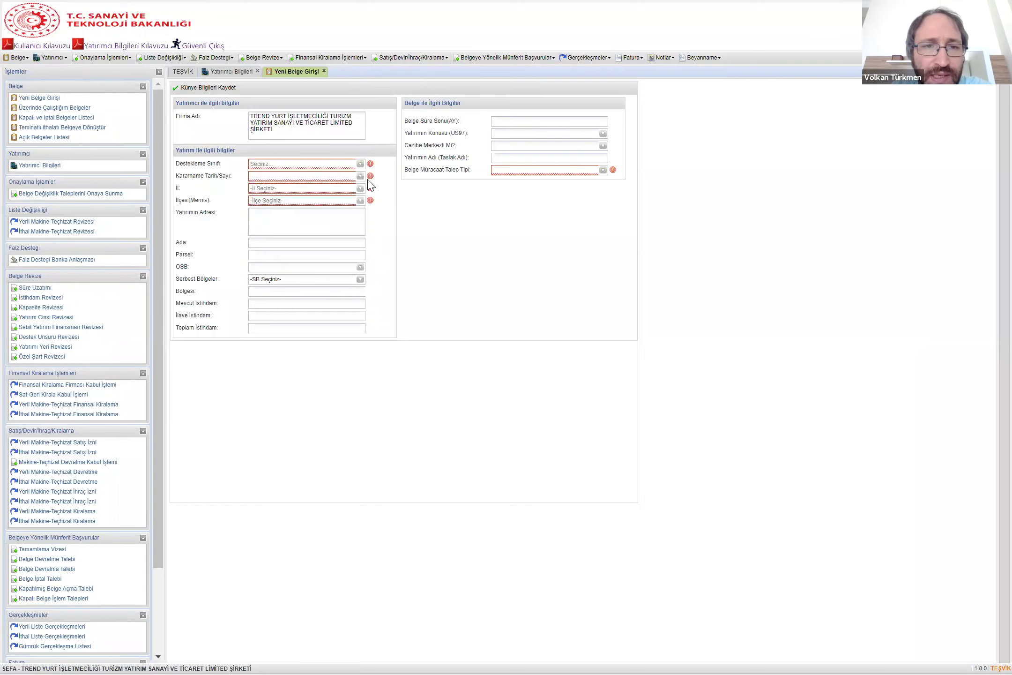
{"action": "left_click", "coordinate": [360, 177]}
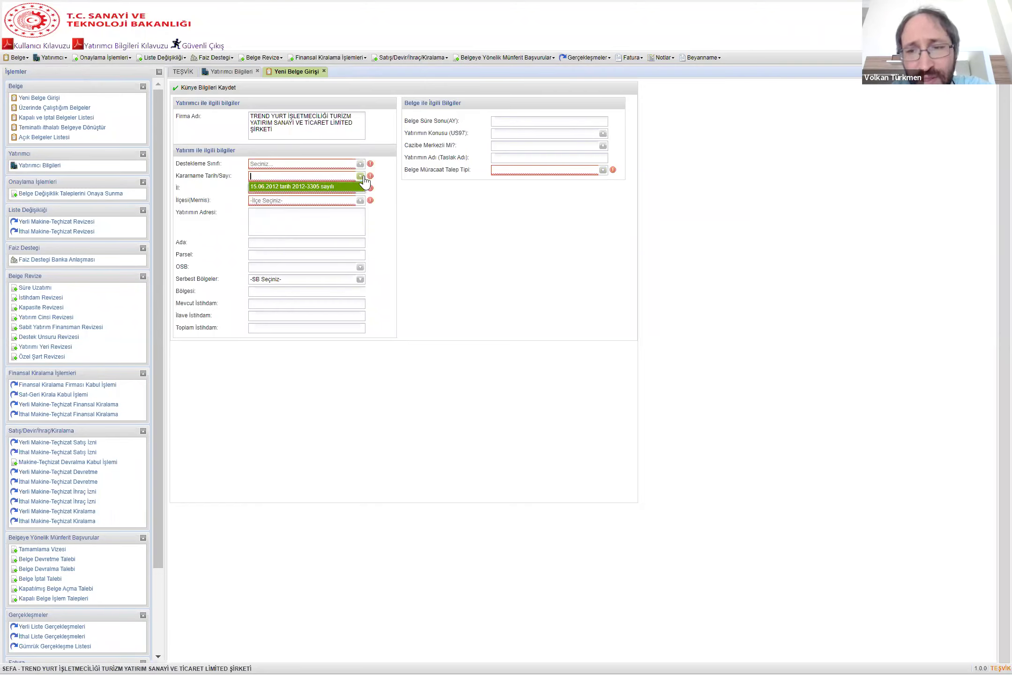
{"action": "left_click", "coordinate": [386, 220]}
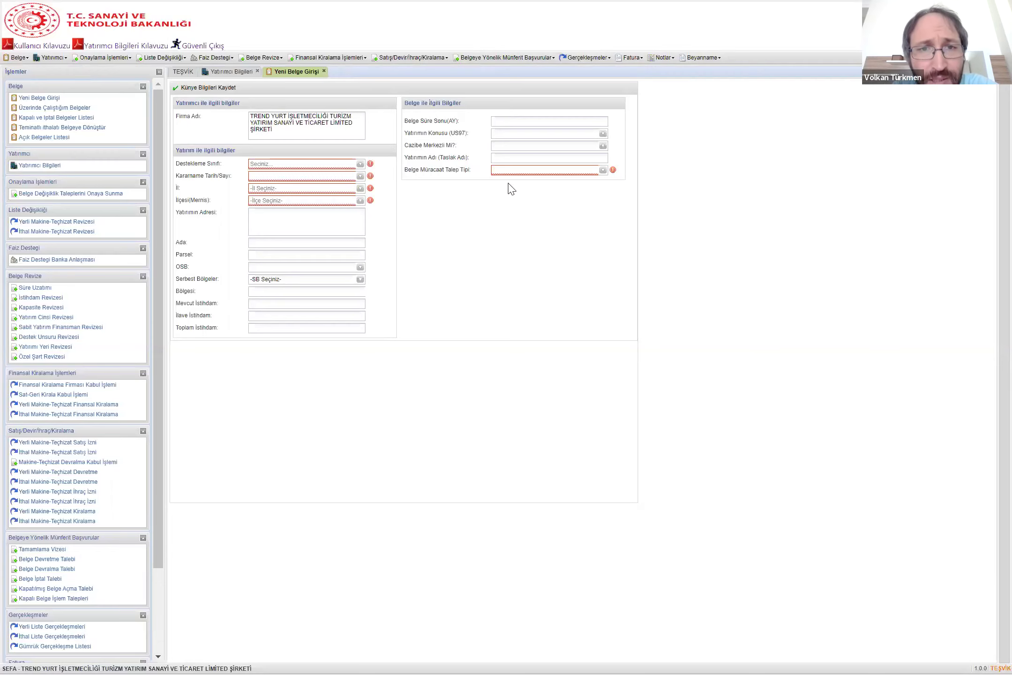
Scroll through the Yatırımın Konusu (US97) sector codes, type 't', then click away to leave it empty
{"action": "left_click", "coordinate": [604, 134]}
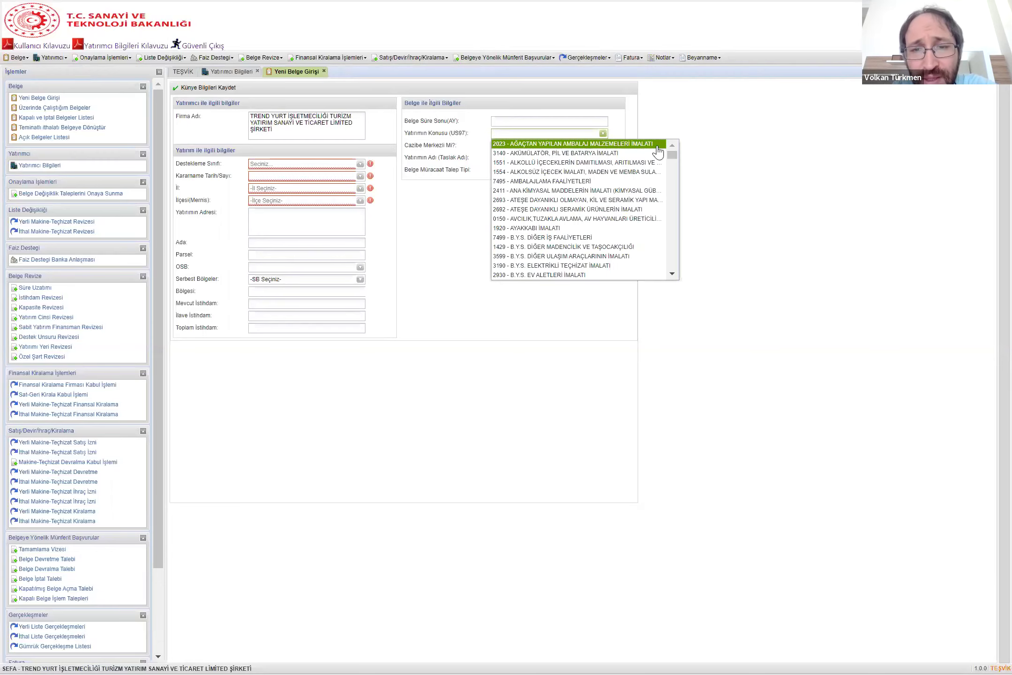
{"action": "left_click_drag", "start_coordinate": [674, 158], "coordinate": [673, 255]}
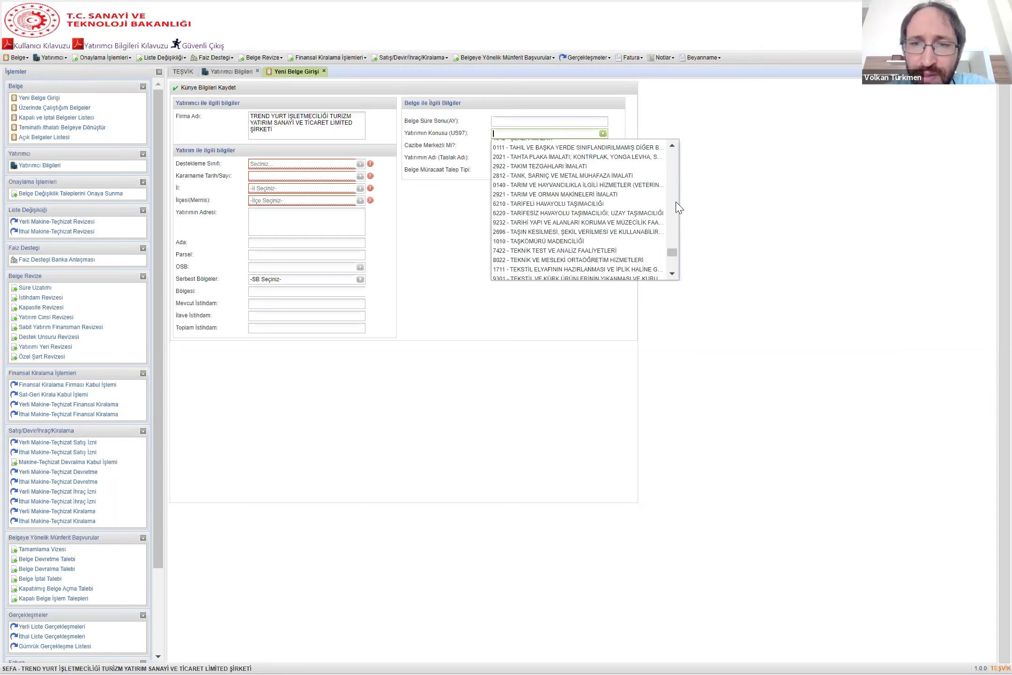
{"action": "scroll", "coordinate": [676, 203], "scroll_direction": "up", "scroll_amount": 4}
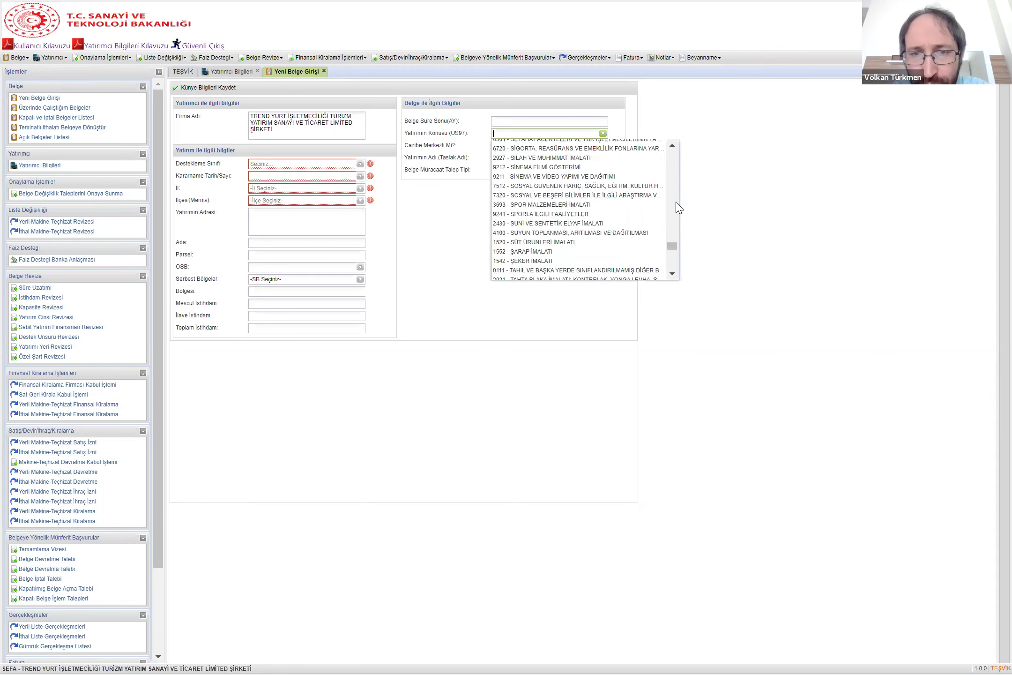
{"action": "left_click_drag", "start_coordinate": [673, 249], "coordinate": [670, 239]}
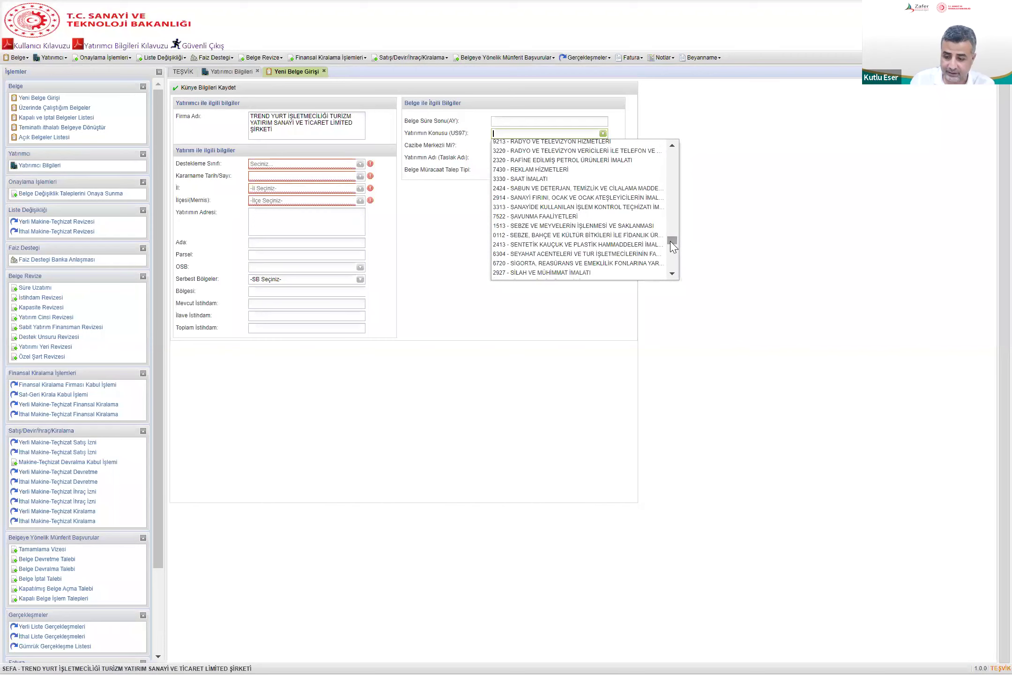
{"action": "type", "text": "t"}
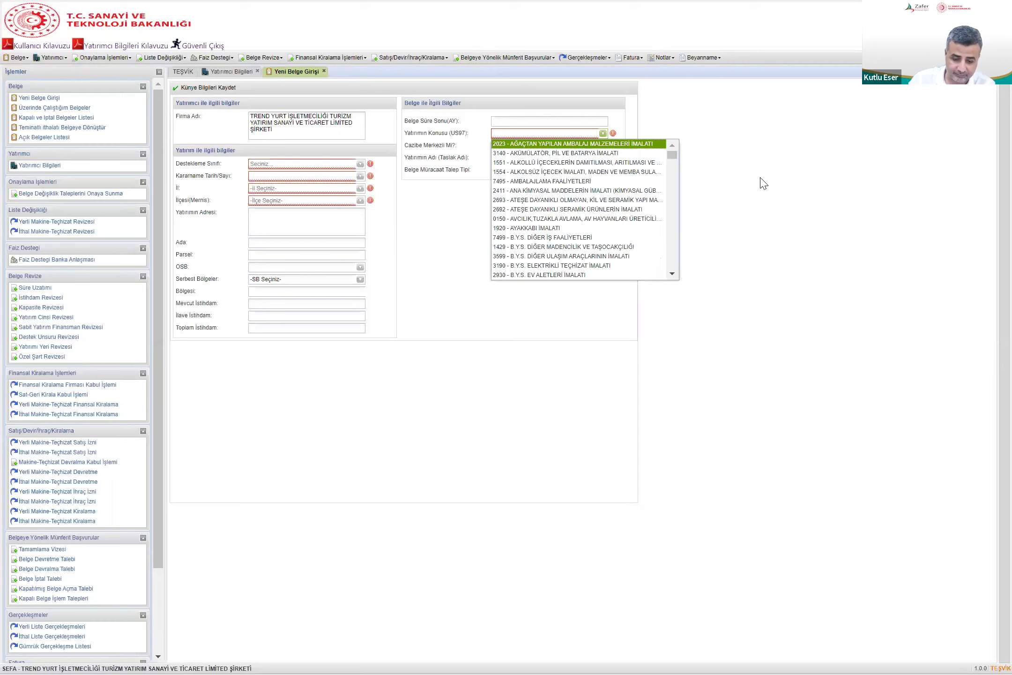
{"action": "left_click", "coordinate": [680, 205]}
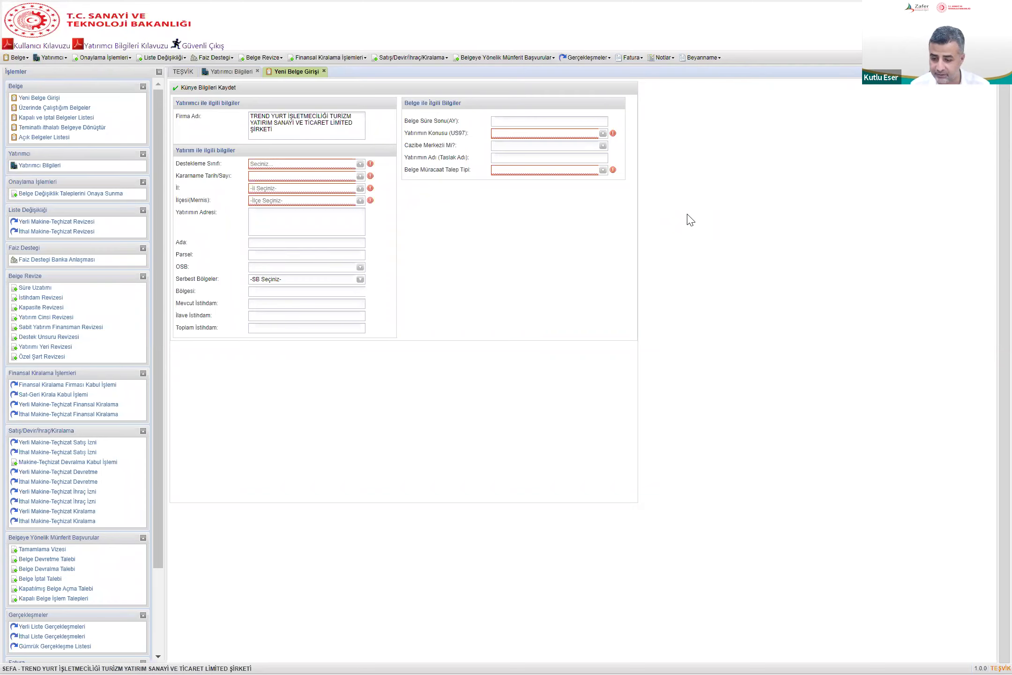
Open the decree date/number list, then switch to the Süre Uzatımı list of active certificates
{"action": "left_click", "coordinate": [360, 176]}
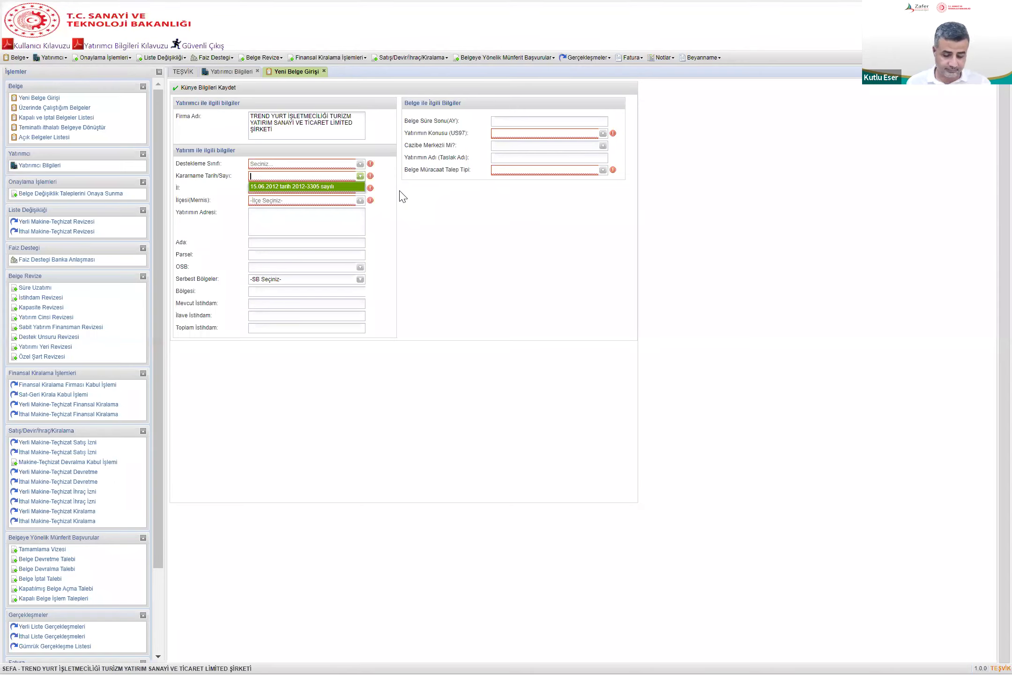
{"action": "left_click", "coordinate": [35, 288]}
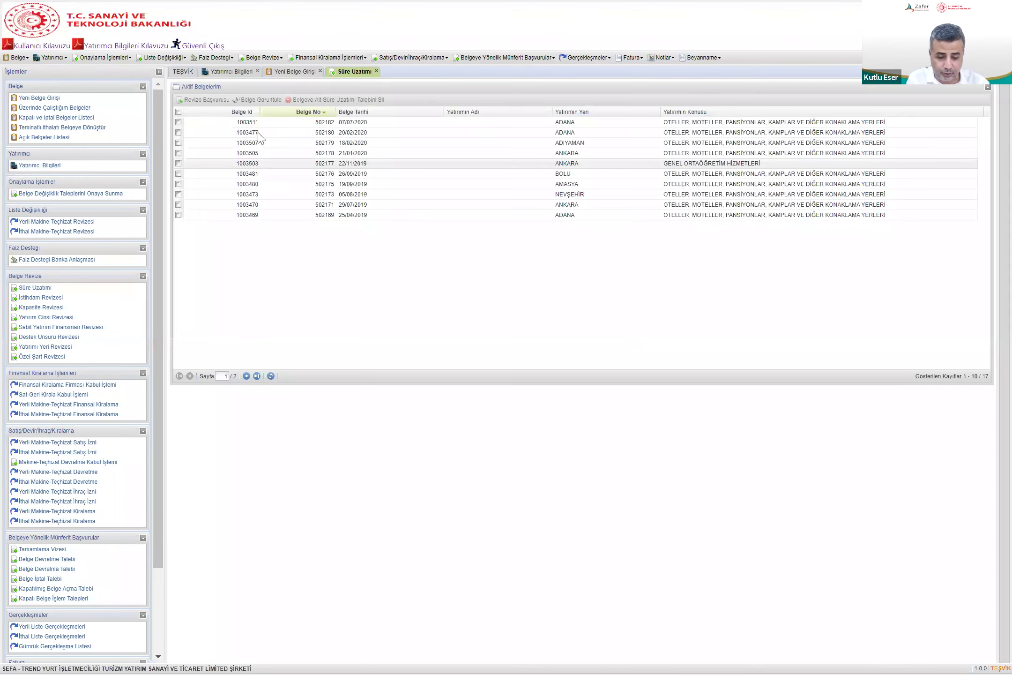
Start a duration revision request for certificate 1003477 with Mücbir Sebep Mi? set to HAYIR
{"action": "left_click", "coordinate": [258, 133]}
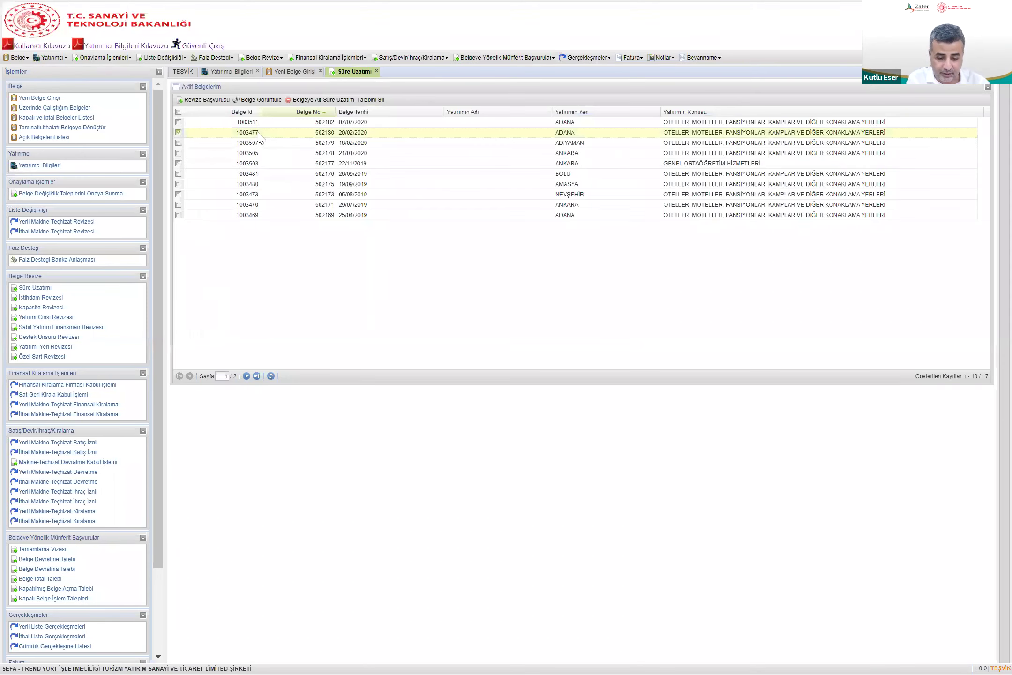
{"action": "left_click", "coordinate": [202, 101]}
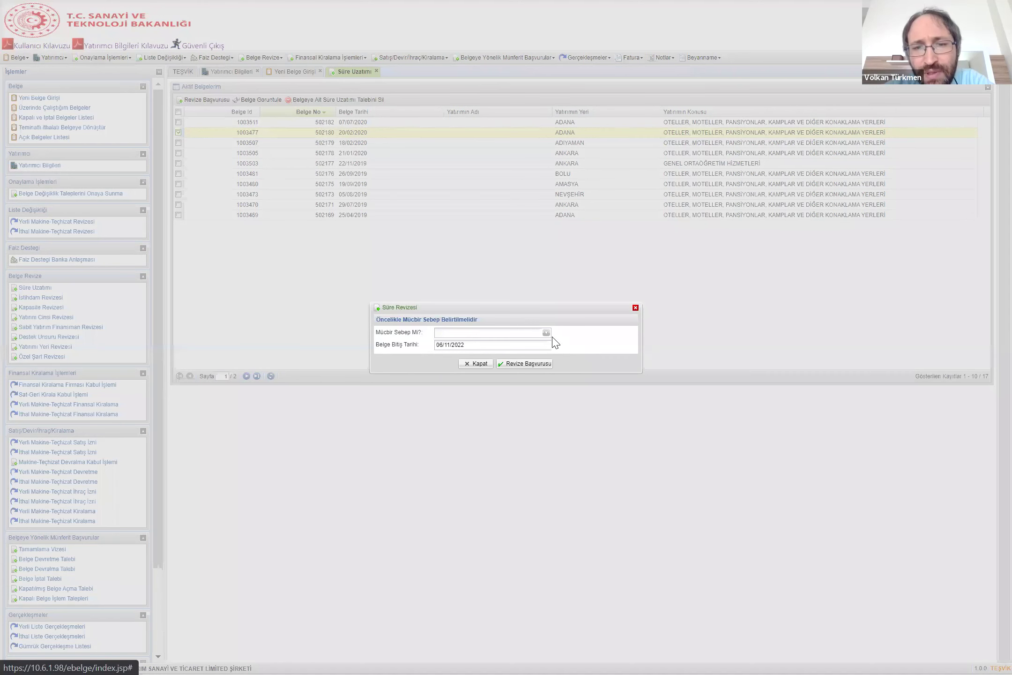
{"action": "left_click", "coordinate": [547, 333]}
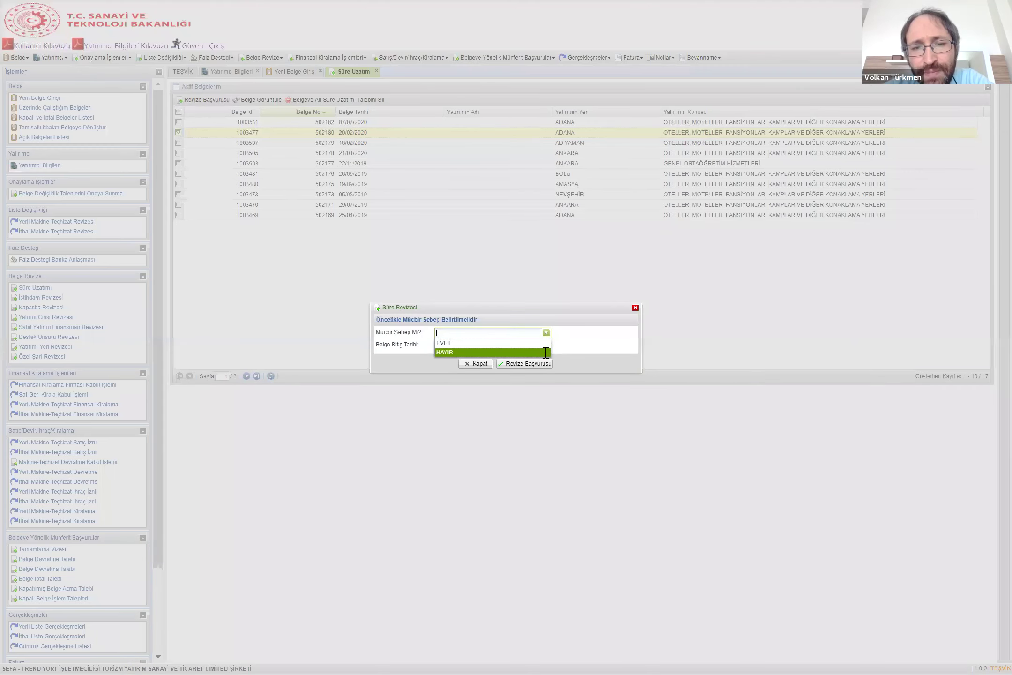
{"action": "left_click", "coordinate": [546, 353]}
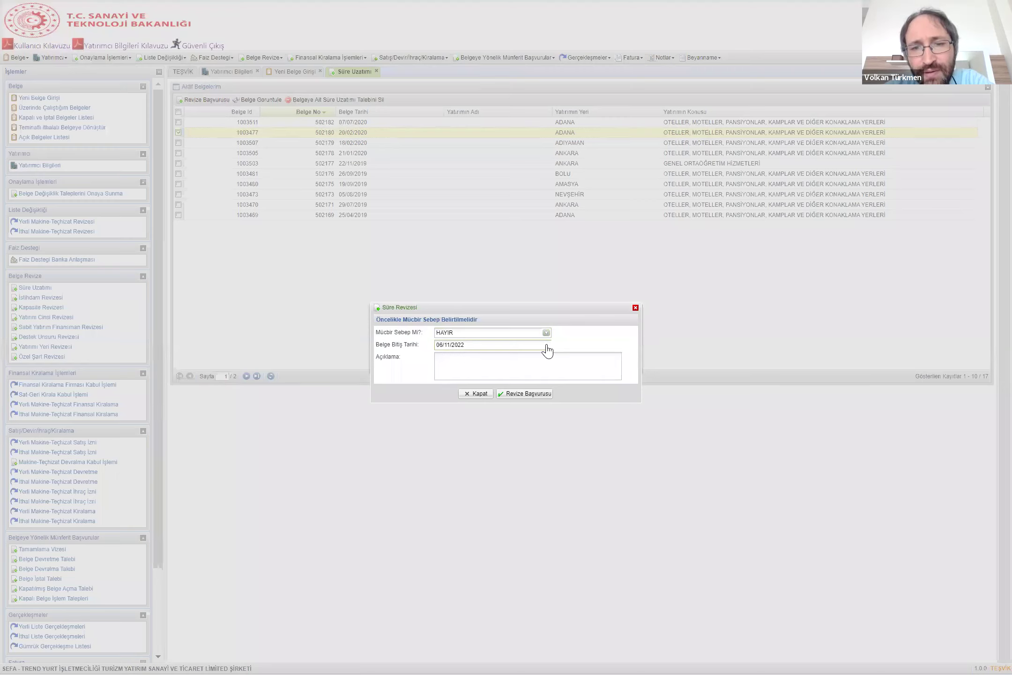
Change Mücbir Sebep Mi? to EVET, then close the request unsubmitted and return to Yeni Belge Girişi
{"action": "left_click", "coordinate": [511, 364]}
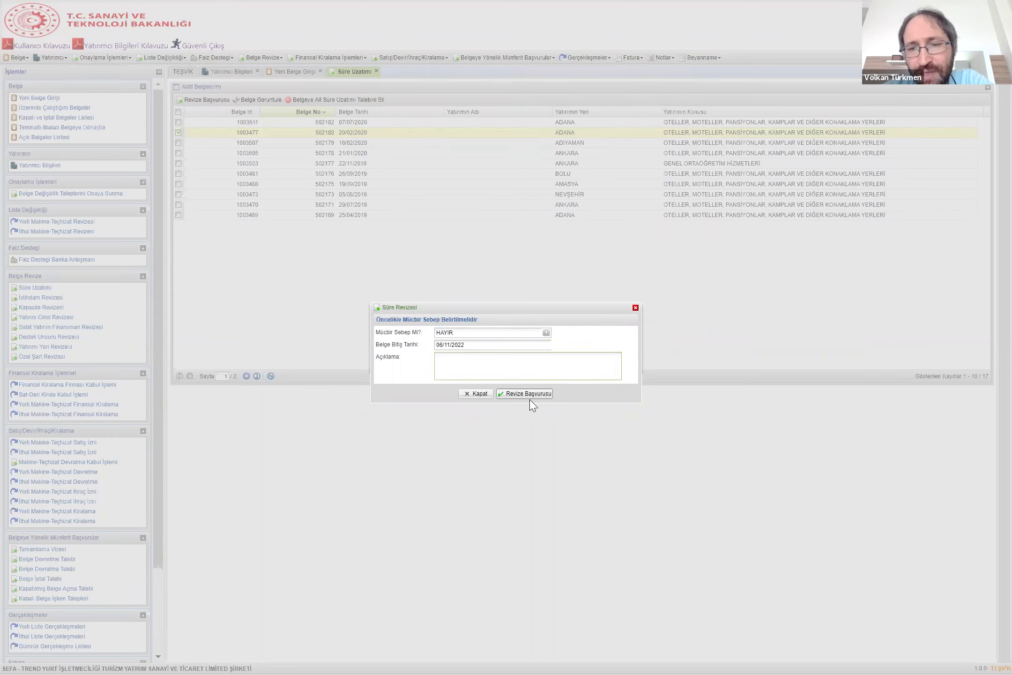
{"action": "left_click", "coordinate": [547, 333]}
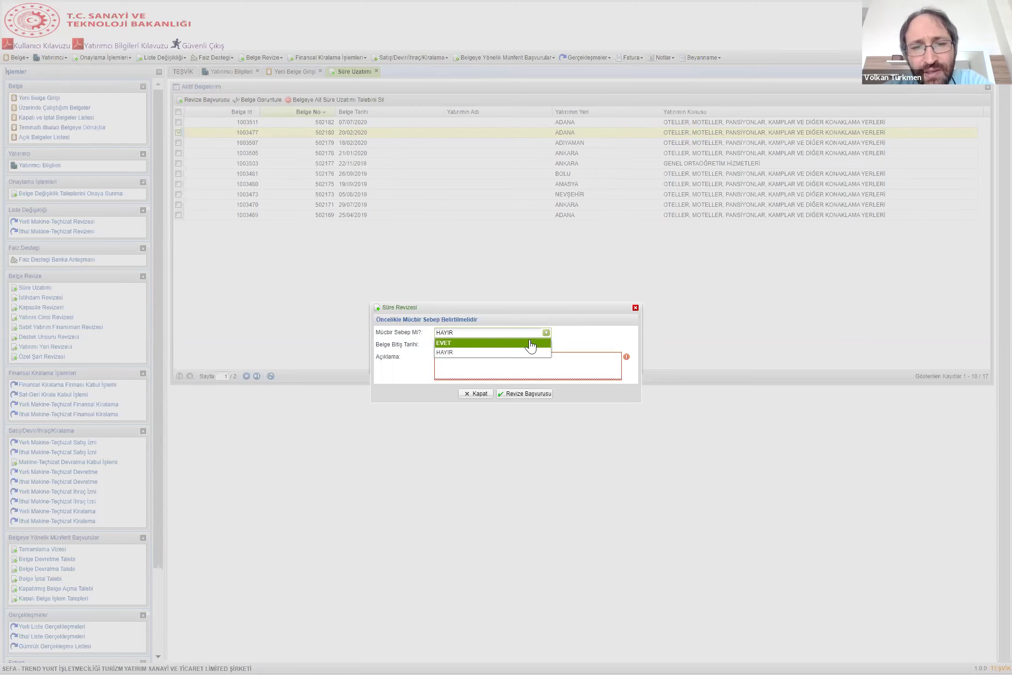
{"action": "left_click", "coordinate": [531, 344]}
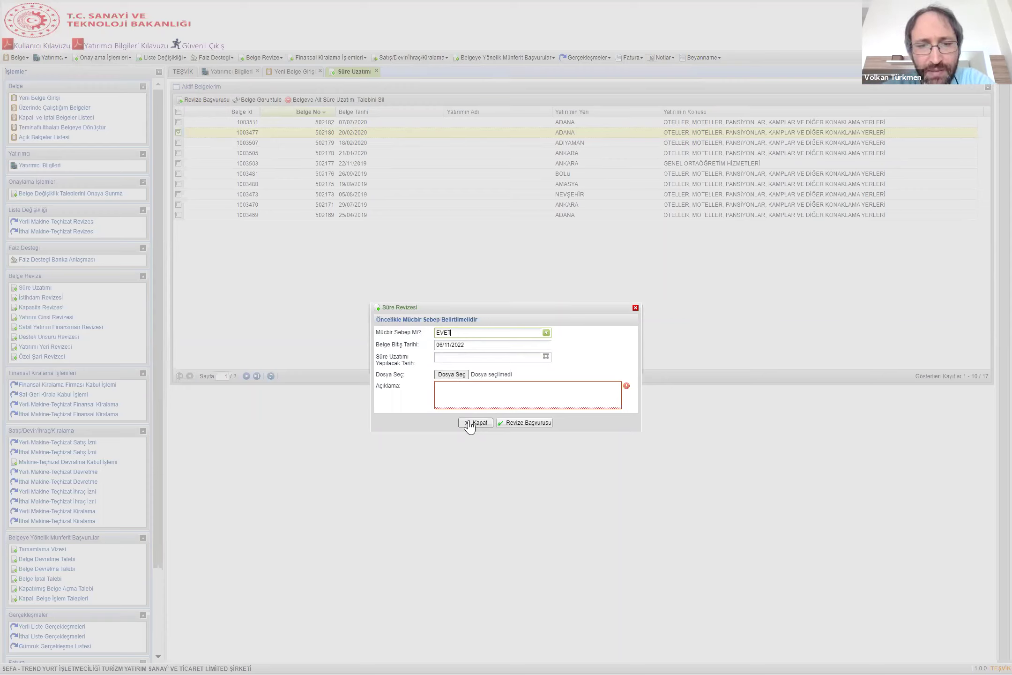
{"action": "left_click", "coordinate": [470, 424]}
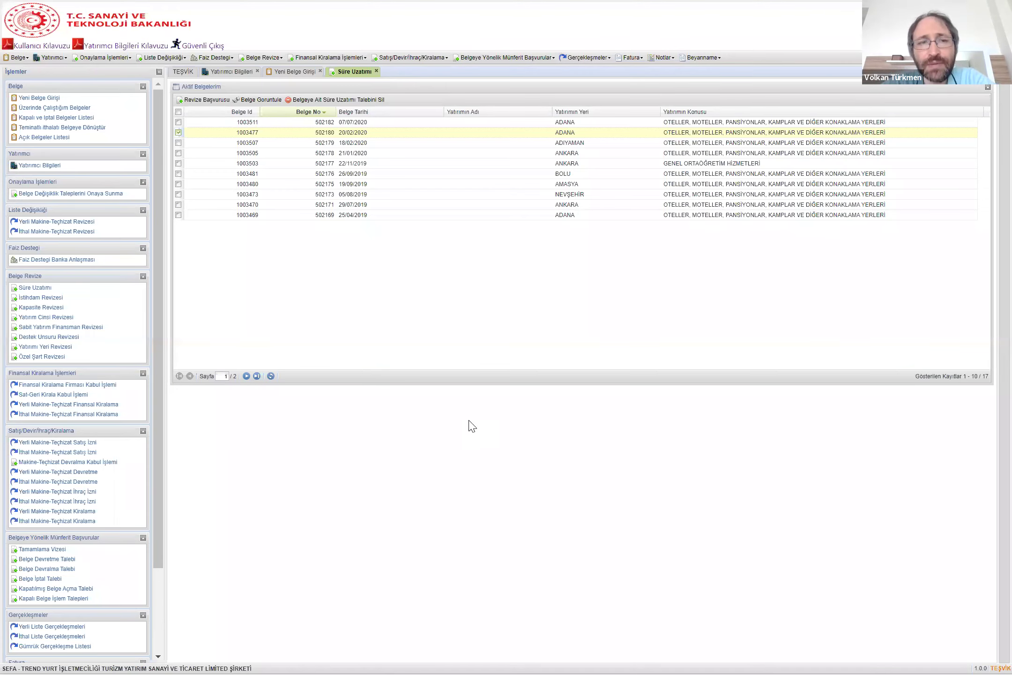
{"action": "left_click", "coordinate": [294, 78]}
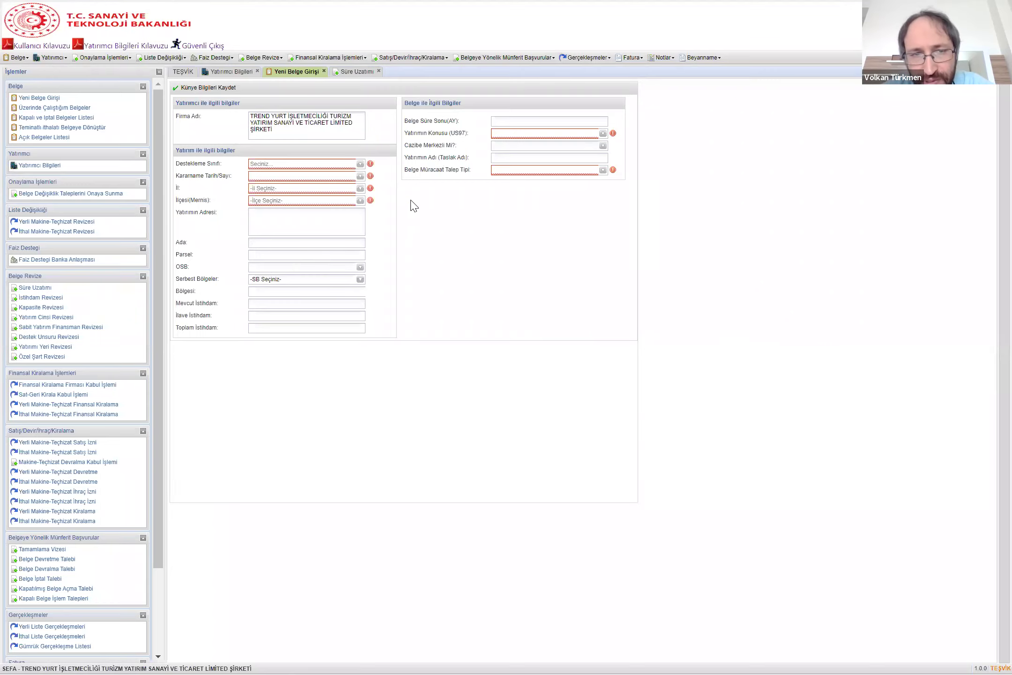
Open draft certificate 1003508 (adıyaman) from the in-progress certificates list for updating
{"action": "left_click", "coordinate": [49, 137]}
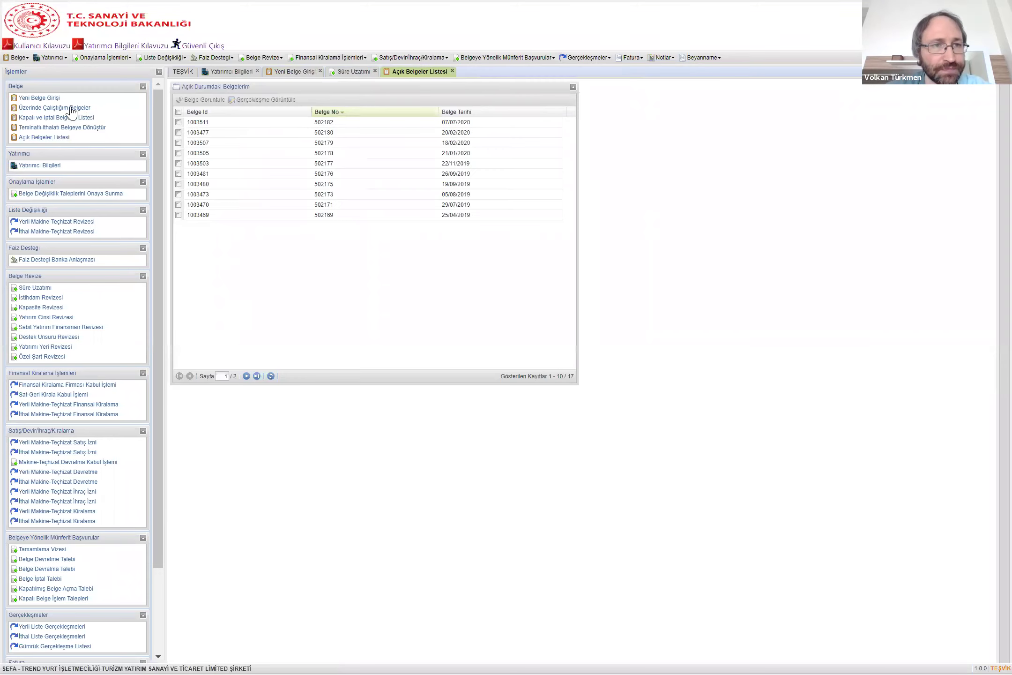
{"action": "left_click", "coordinate": [87, 109]}
{"action": "left_click", "coordinate": [367, 124]}
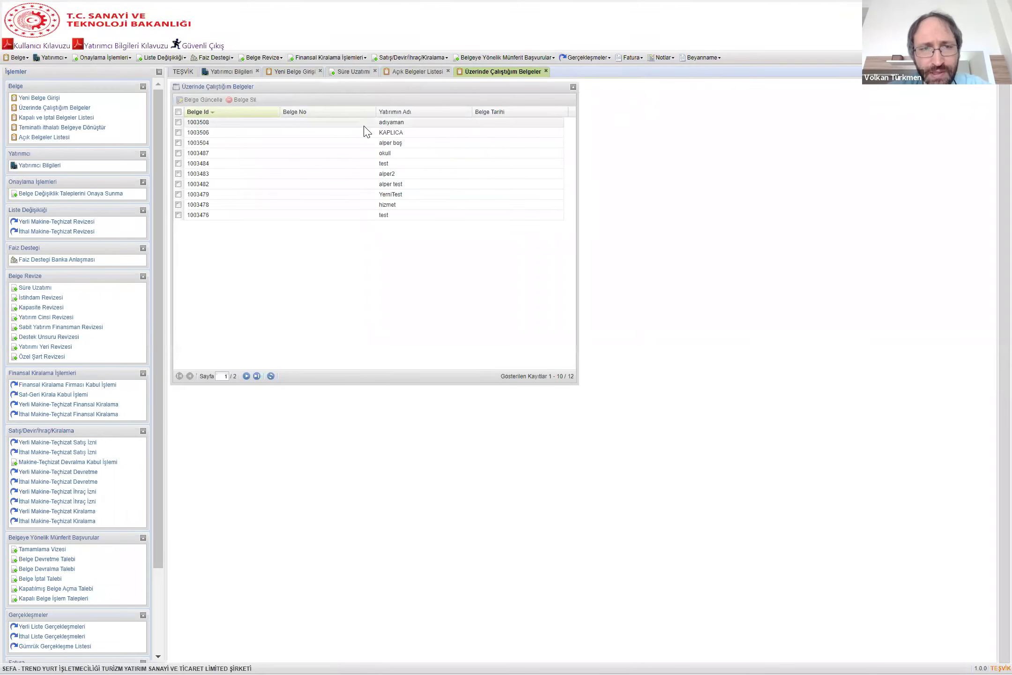
{"action": "left_click", "coordinate": [211, 100]}
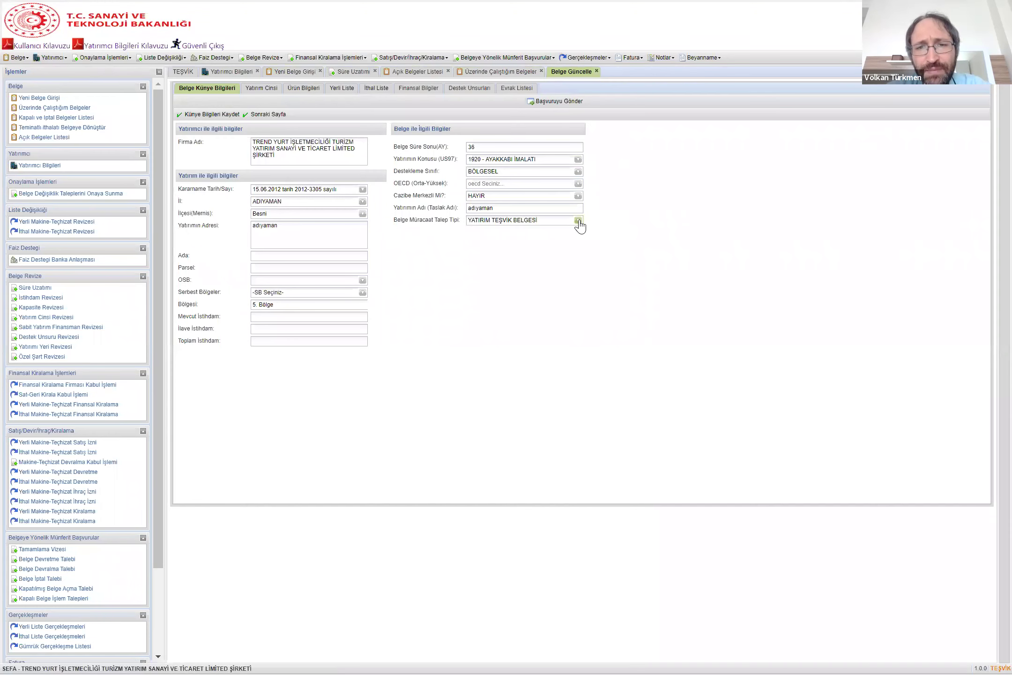
Save the request type as TEMİNATLI İTHALAT İZNİ and advance to the Ürün Bilgileri page
{"action": "left_click", "coordinate": [578, 221]}
{"action": "left_click", "coordinate": [560, 239]}
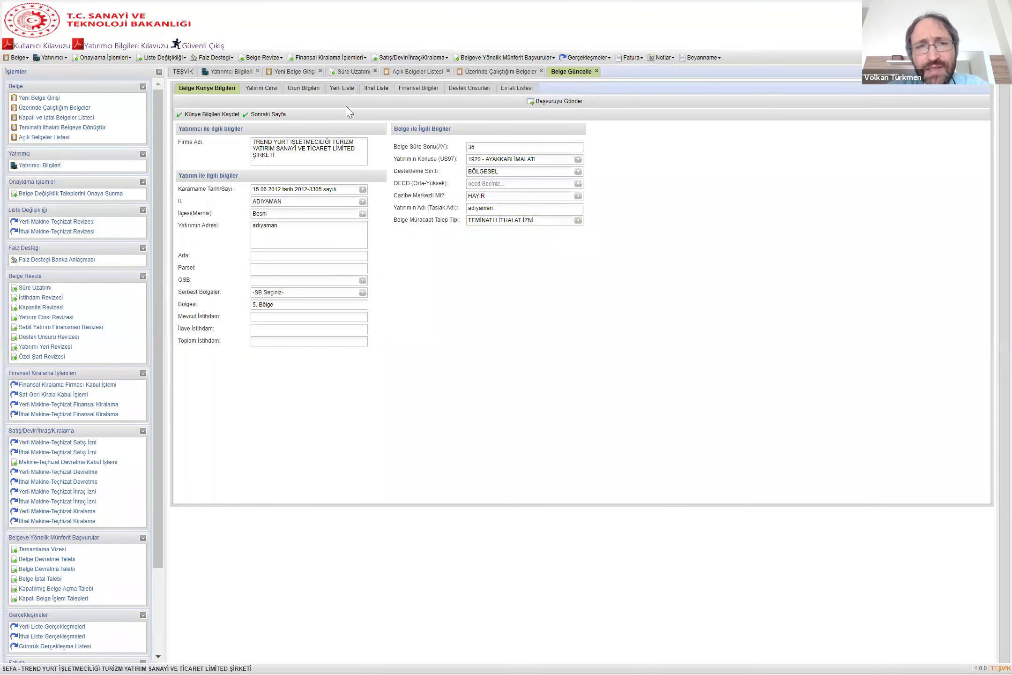
{"action": "left_click", "coordinate": [277, 115]}
{"action": "left_click", "coordinate": [223, 90]}
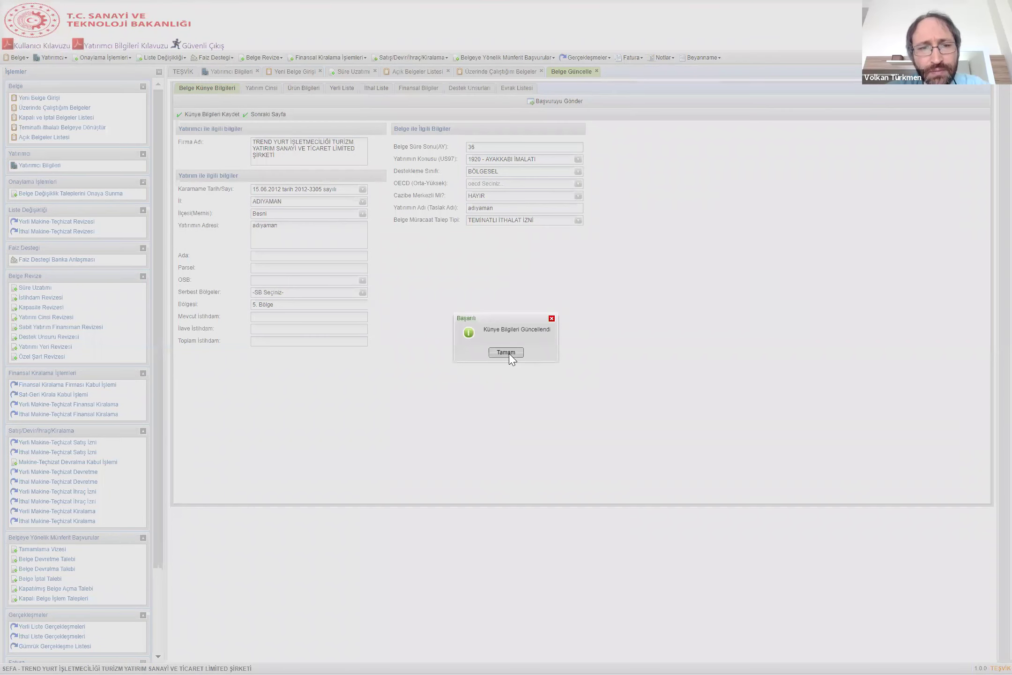
{"action": "left_click", "coordinate": [510, 354]}
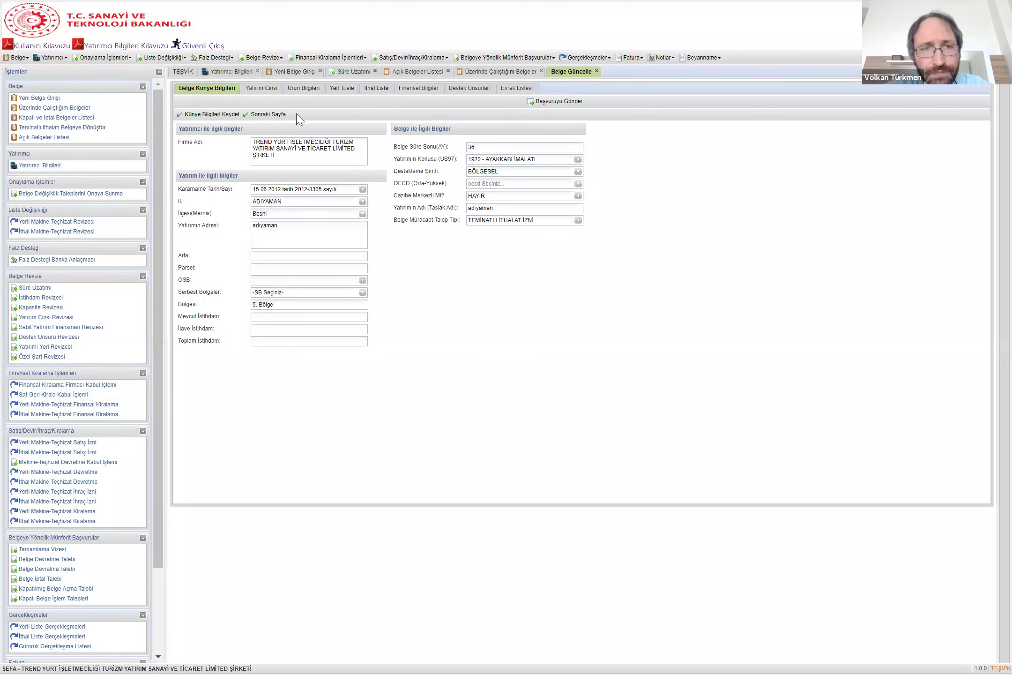
{"action": "left_click", "coordinate": [271, 116]}
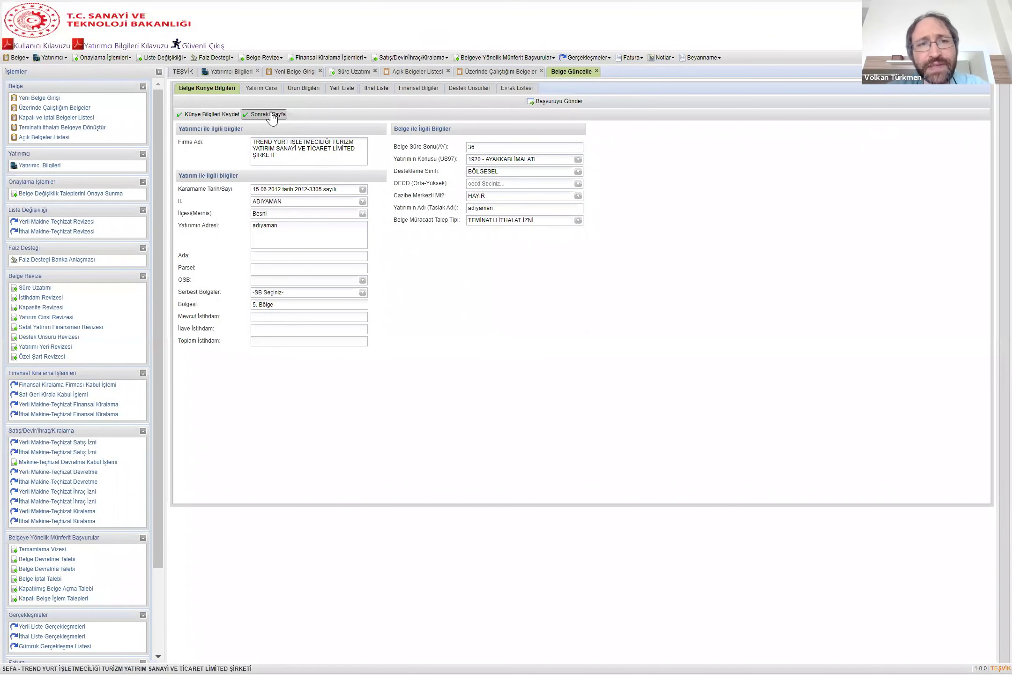
{"action": "left_click", "coordinate": [299, 164]}
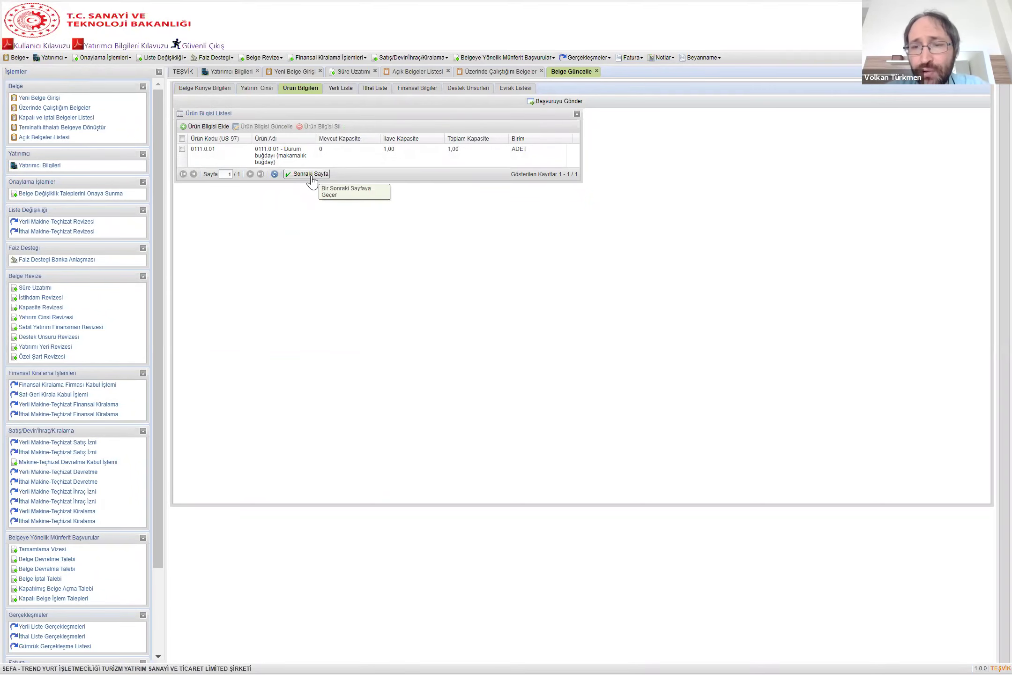
Page through Yerli Liste, İthal Liste and Finansal Bilgiler to Destek Unsurları and the empty Evrak Listesi
{"action": "left_click", "coordinate": [311, 175]}
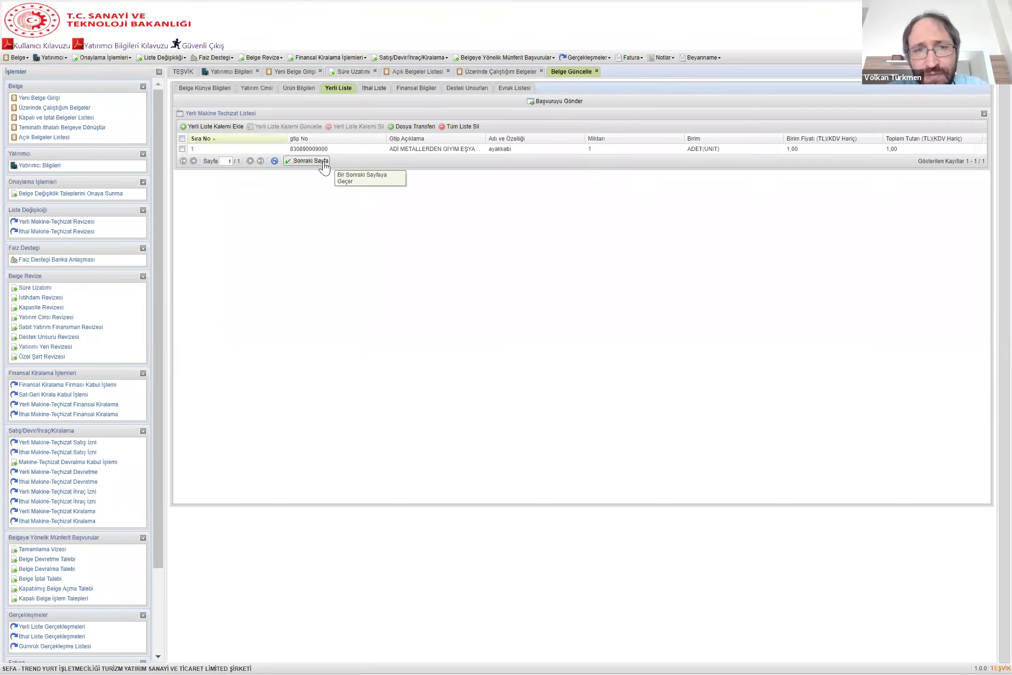
{"action": "left_click", "coordinate": [323, 164]}
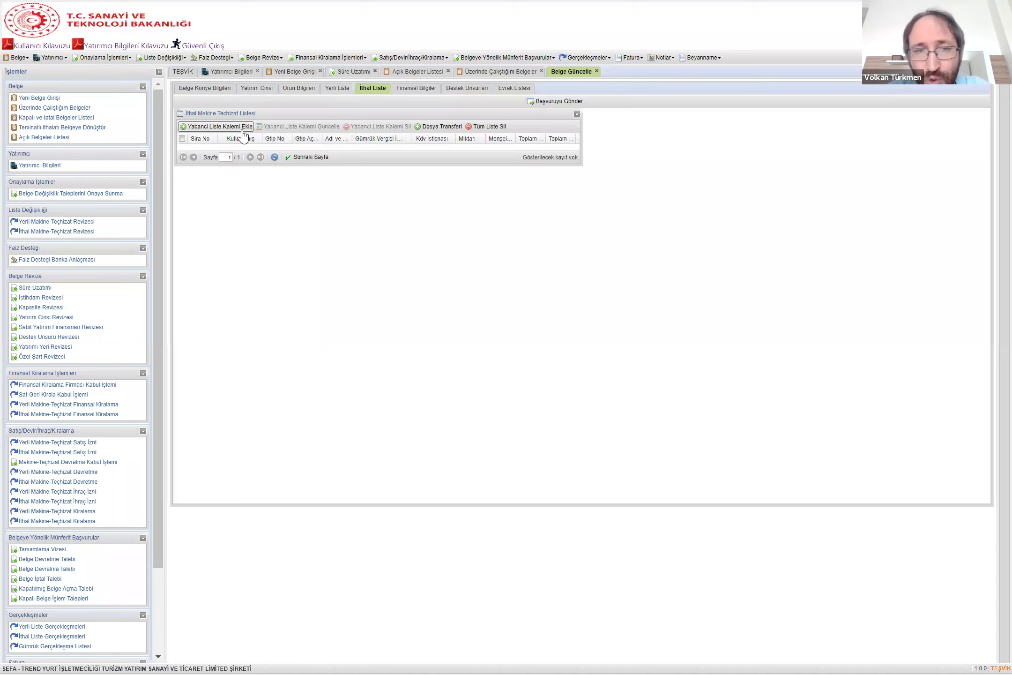
{"action": "left_click", "coordinate": [319, 157]}
{"action": "left_click", "coordinate": [479, 89]}
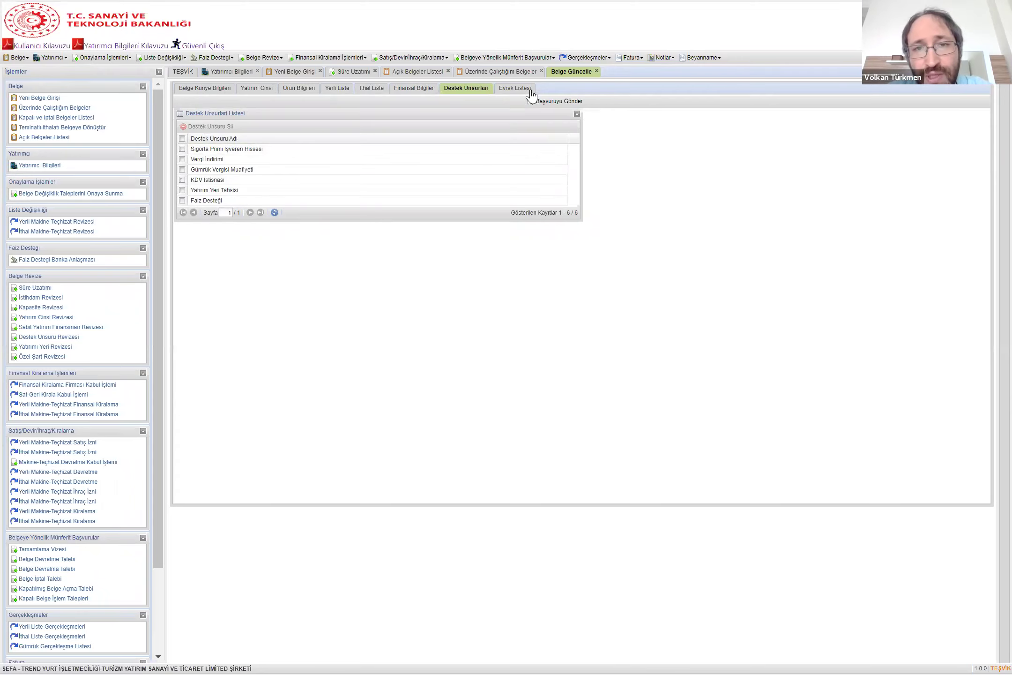
{"action": "left_click", "coordinate": [514, 89]}
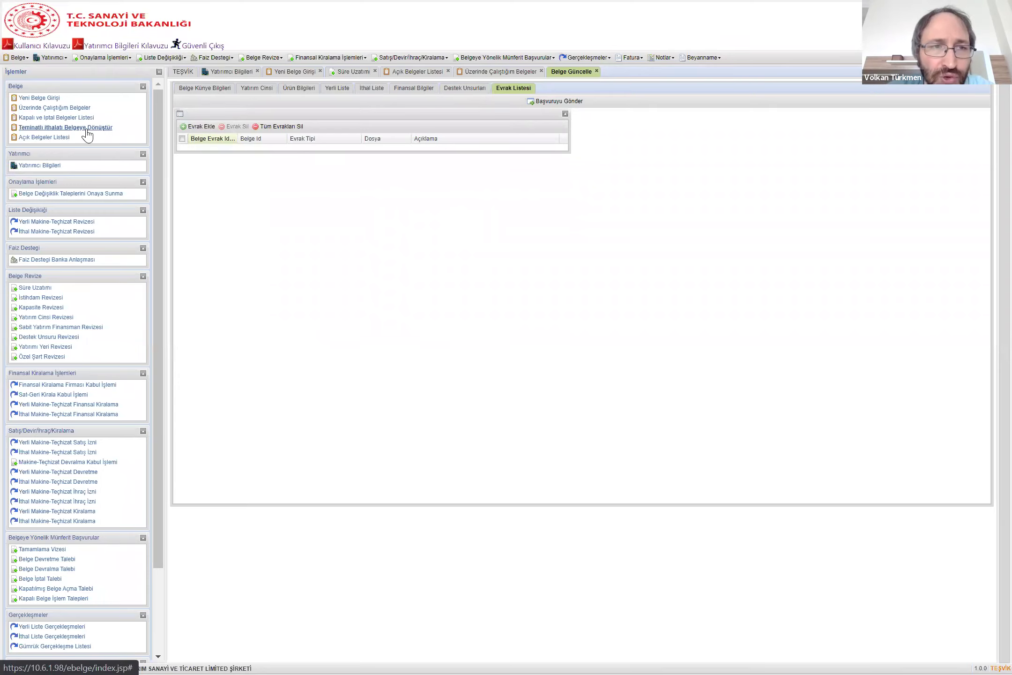
{"action": "scroll", "coordinate": [87, 134], "scroll_direction": "down", "scroll_amount": 1}
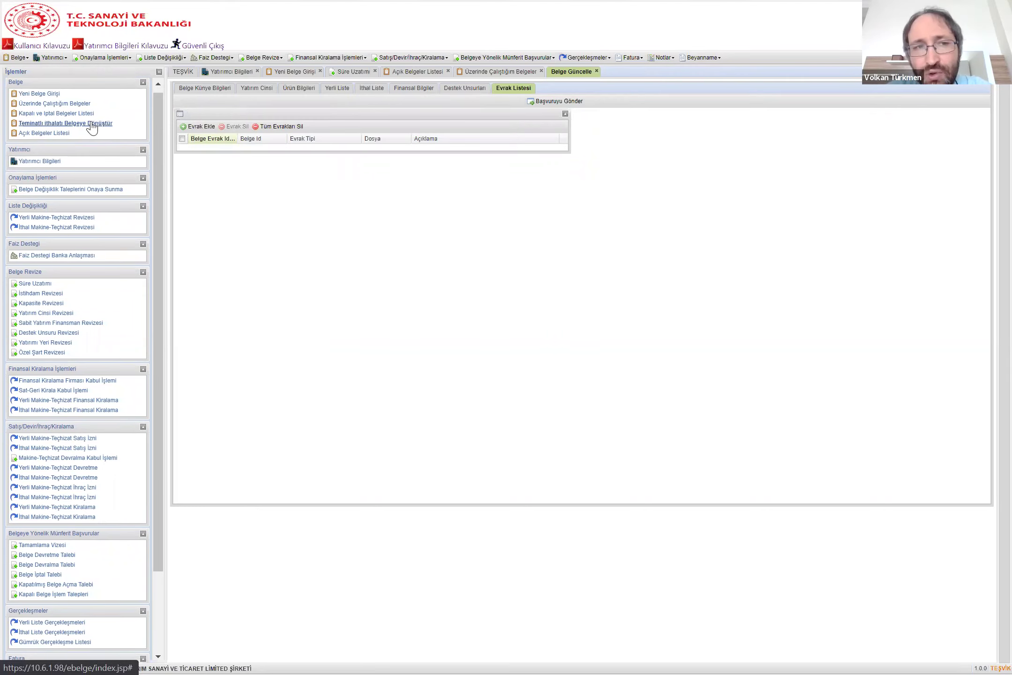
Review change request 10943's Başvuru İçeriği in the approval list, then close that approval tab
{"action": "left_click", "coordinate": [92, 125]}
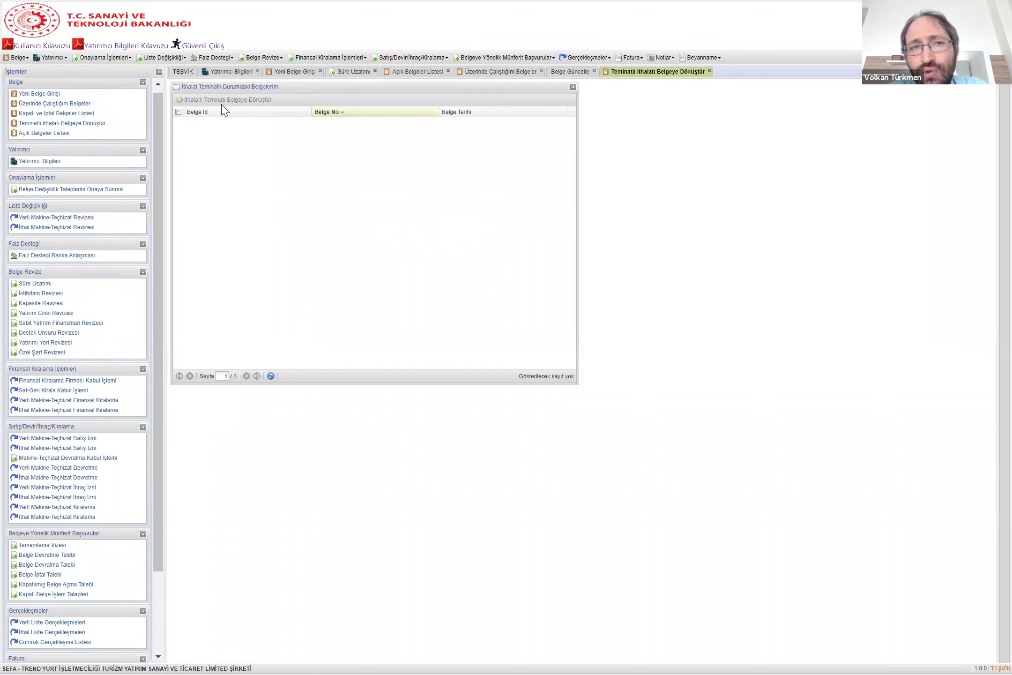
{"action": "left_click", "coordinate": [95, 190]}
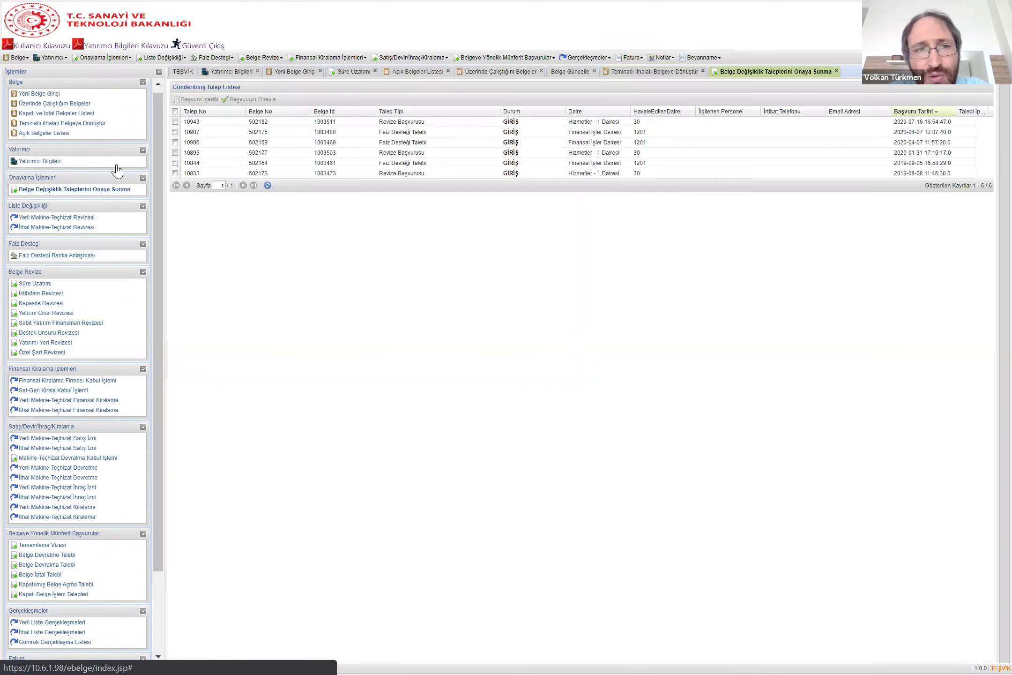
{"action": "left_click", "coordinate": [249, 124]}
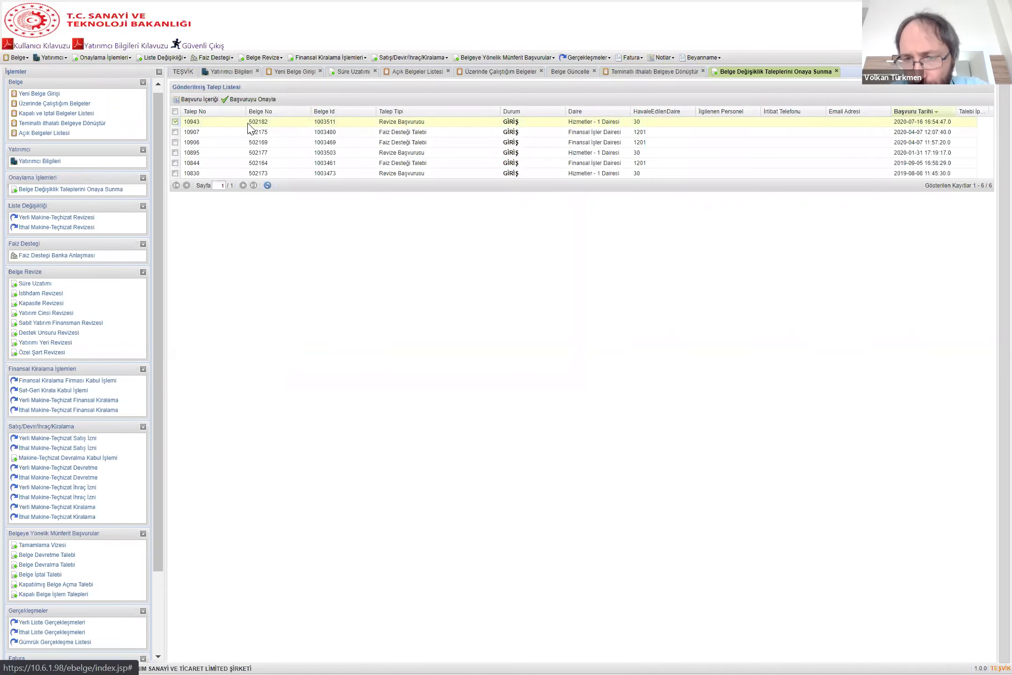
{"action": "left_click", "coordinate": [206, 103]}
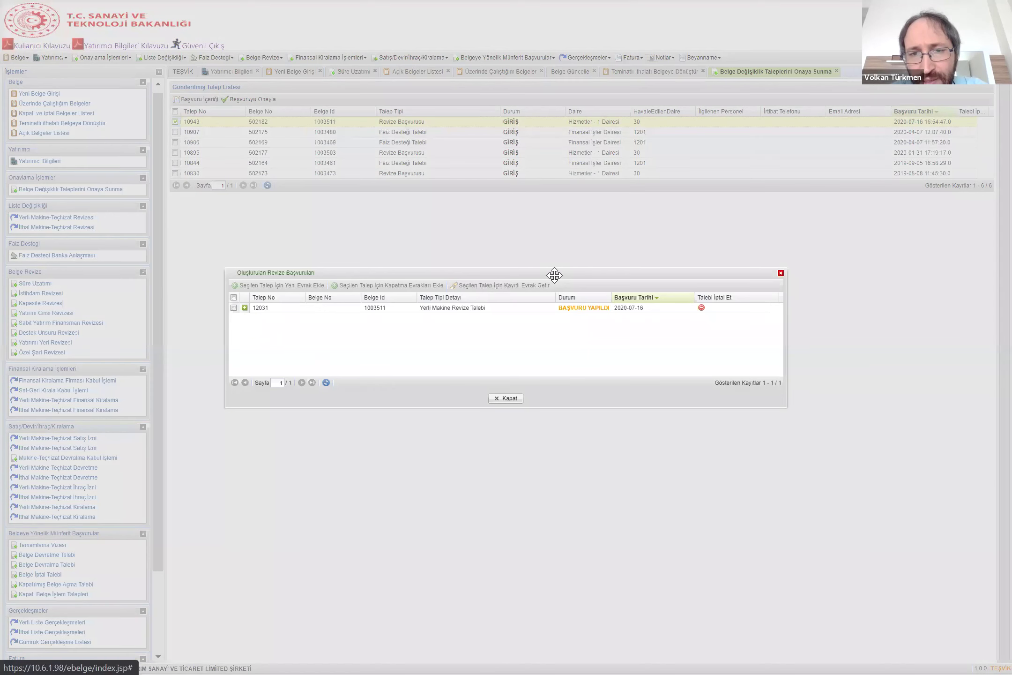
{"action": "left_click_drag", "start_coordinate": [440, 244], "coordinate": [657, 242]}
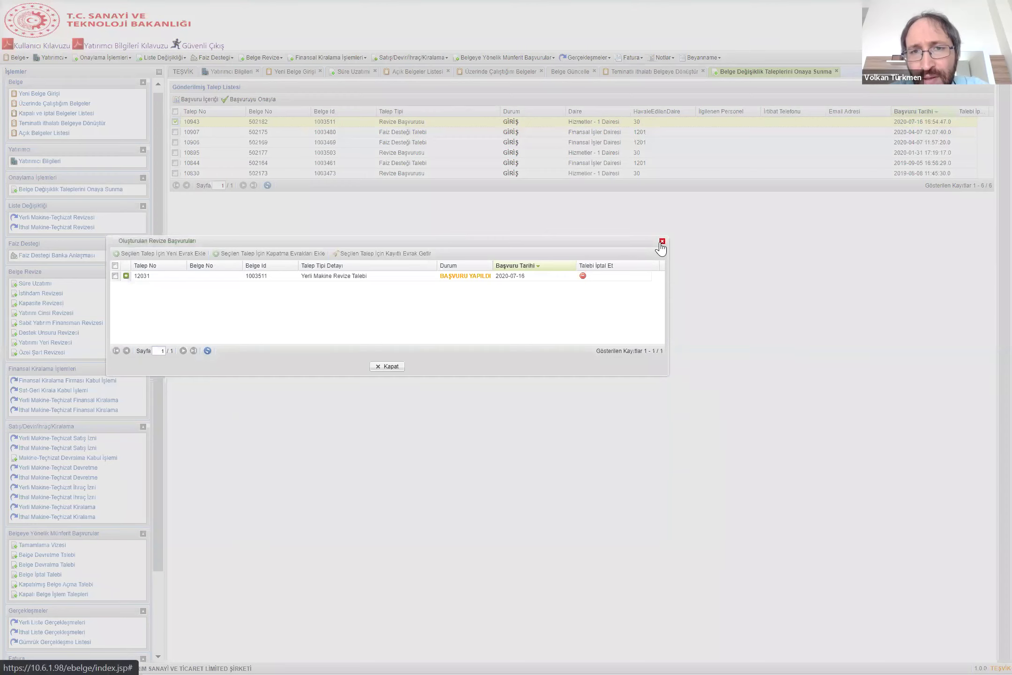
{"action": "left_click", "coordinate": [662, 240]}
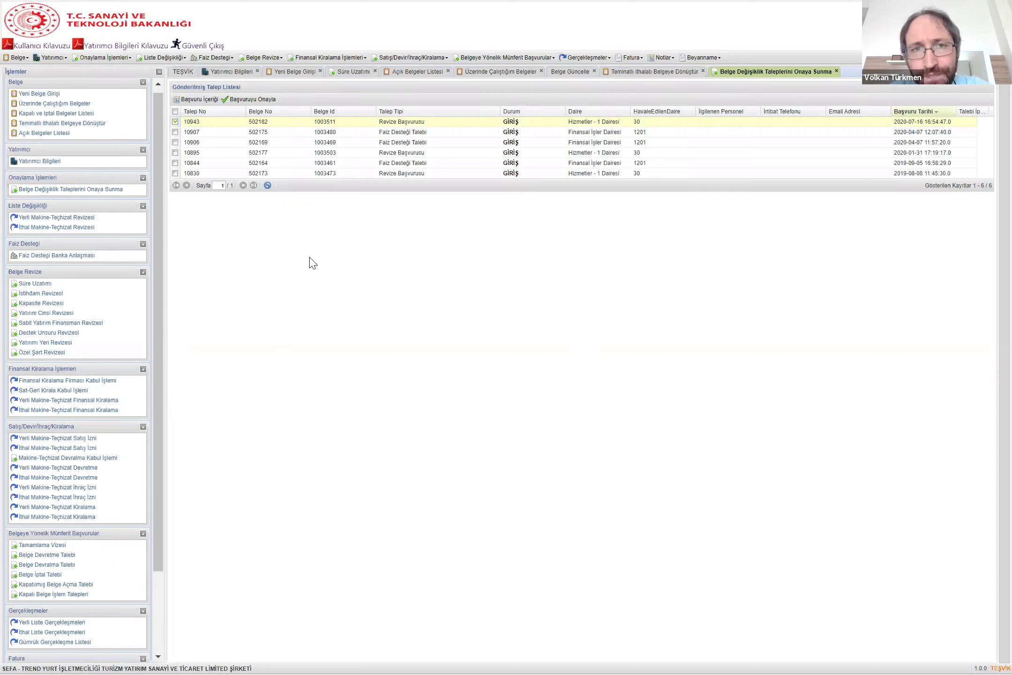
{"action": "left_click", "coordinate": [837, 72]}
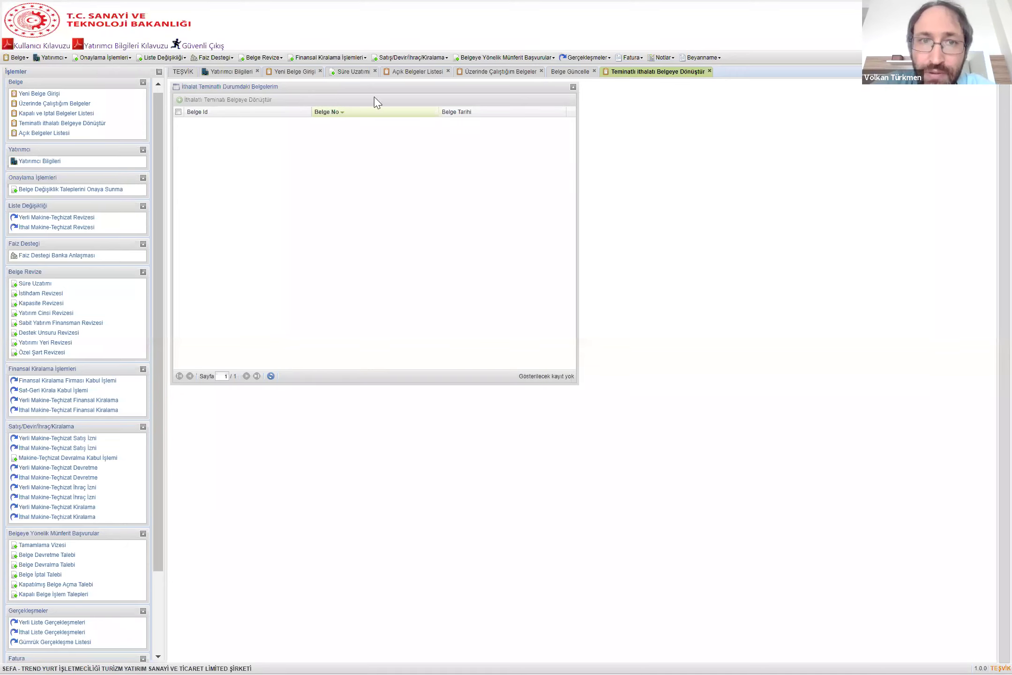
Return to the Yeni Belge Girişi form and drop down the Yatırımın Konusu (US97) list
{"action": "left_click", "coordinate": [300, 72]}
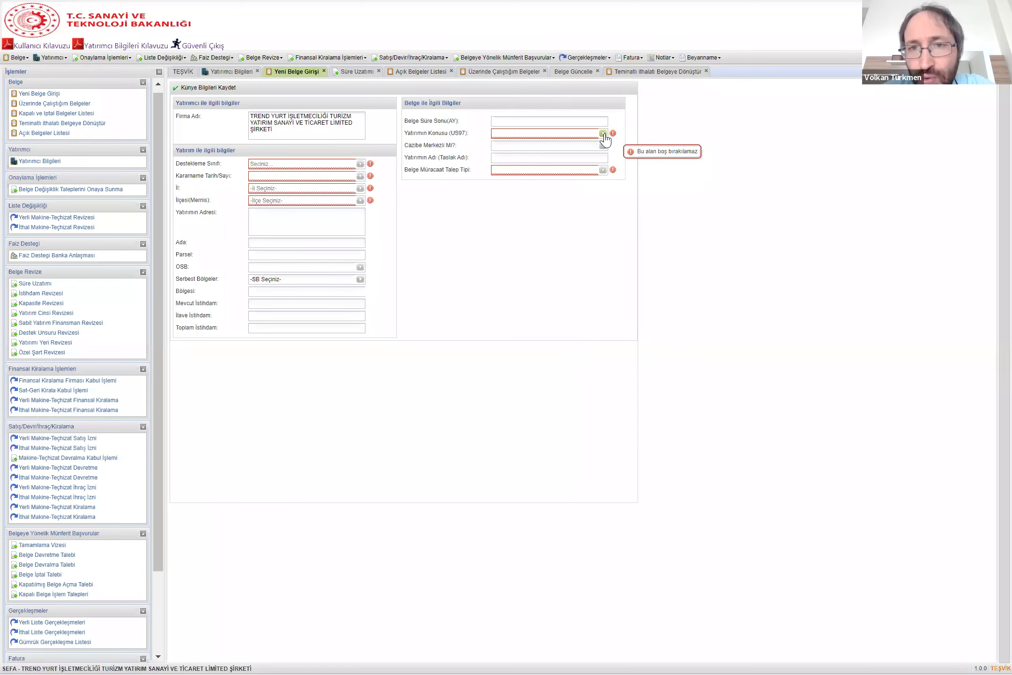
{"action": "left_click", "coordinate": [603, 134]}
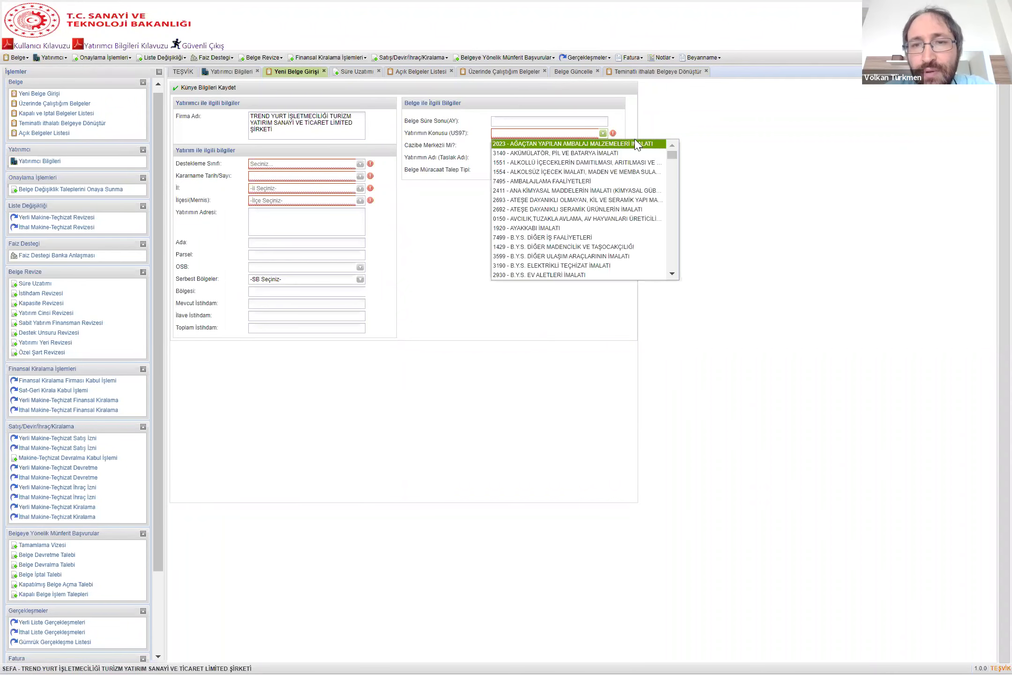
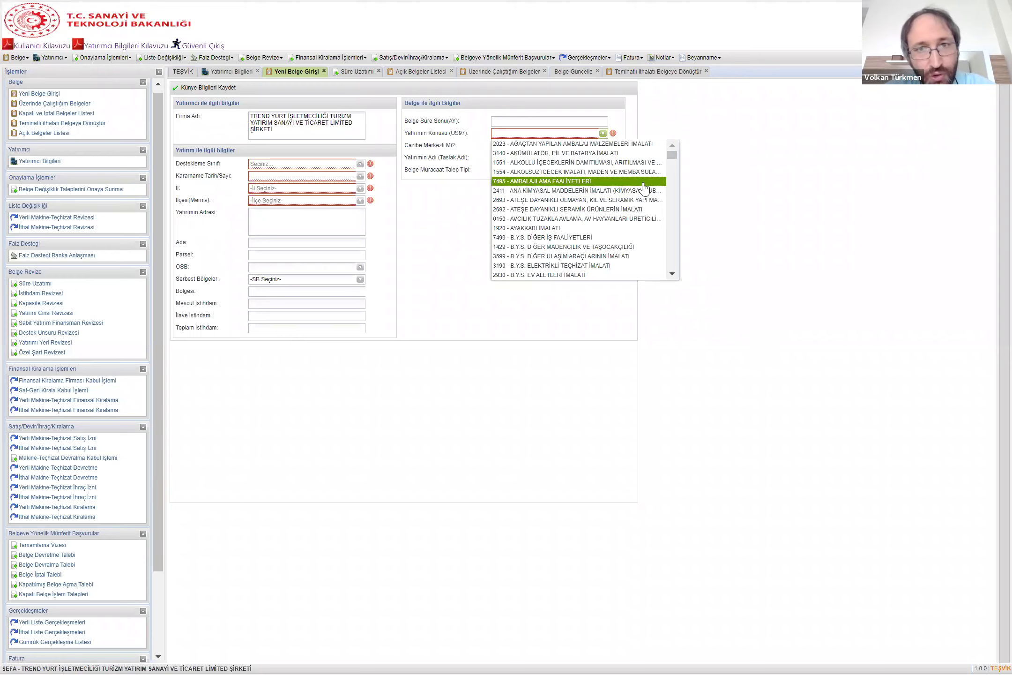
Set Yatırımın Konusu to 4010 - ELEKTRİK ÜRETİMİ, İLETİMİ VE DAĞITIMI
{"action": "type", "text": "4010 - ELEKTRİK ÜRETİMİ, İLETİMİ VE I"}
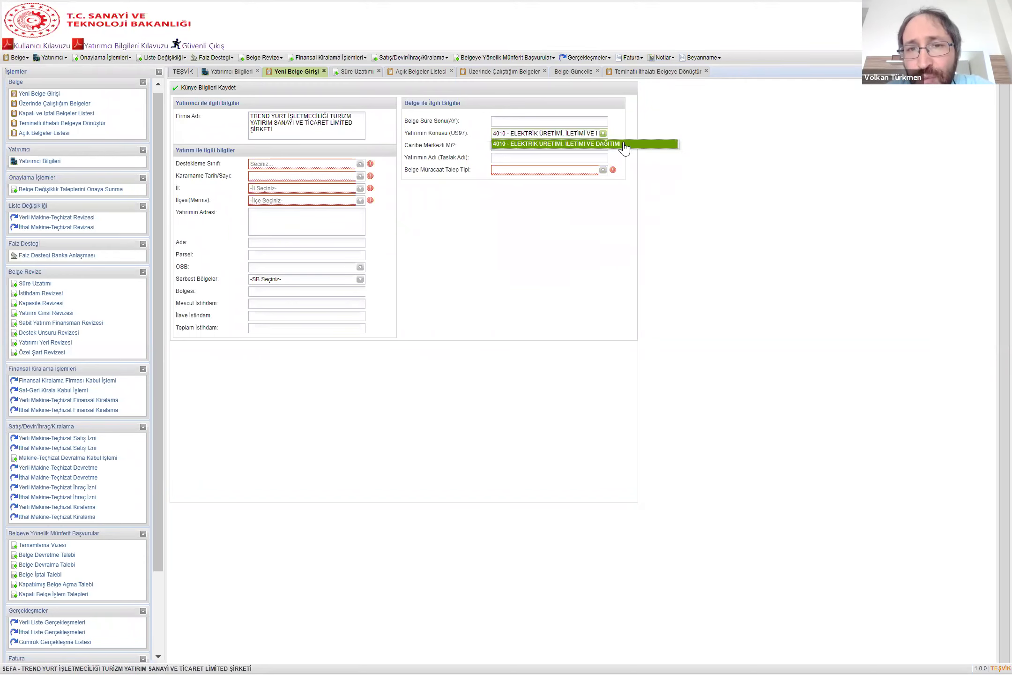
{"action": "left_click", "coordinate": [625, 146]}
{"action": "left_click", "coordinate": [626, 147]}
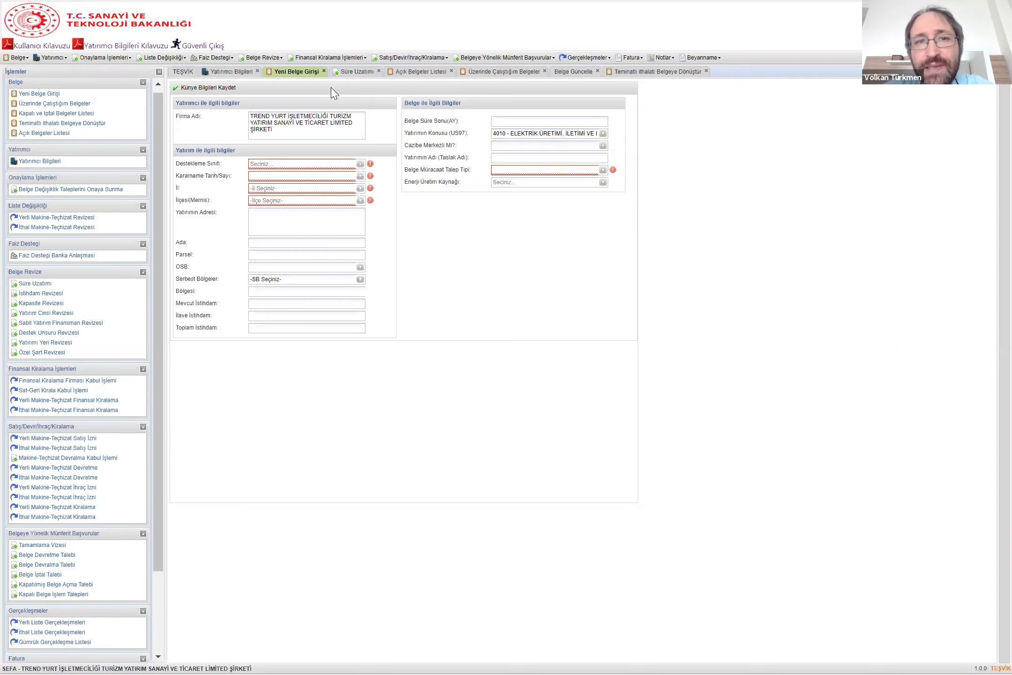
Show the Belge Güncelle product list with durum wheat product 0111.0.01
{"action": "left_click", "coordinate": [497, 72]}
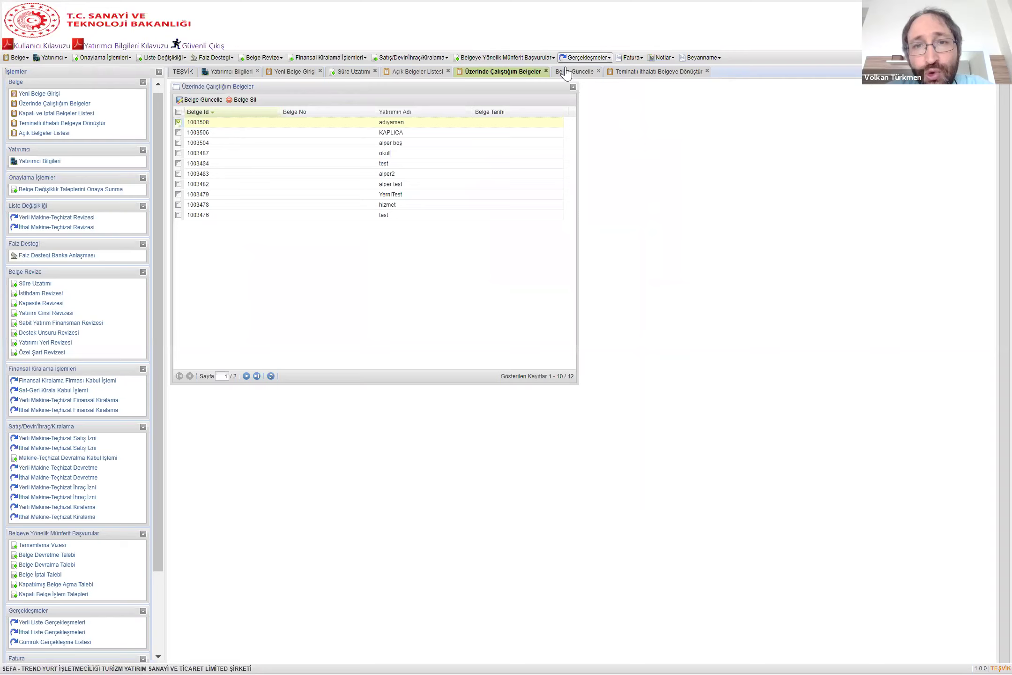
{"action": "left_click", "coordinate": [563, 72]}
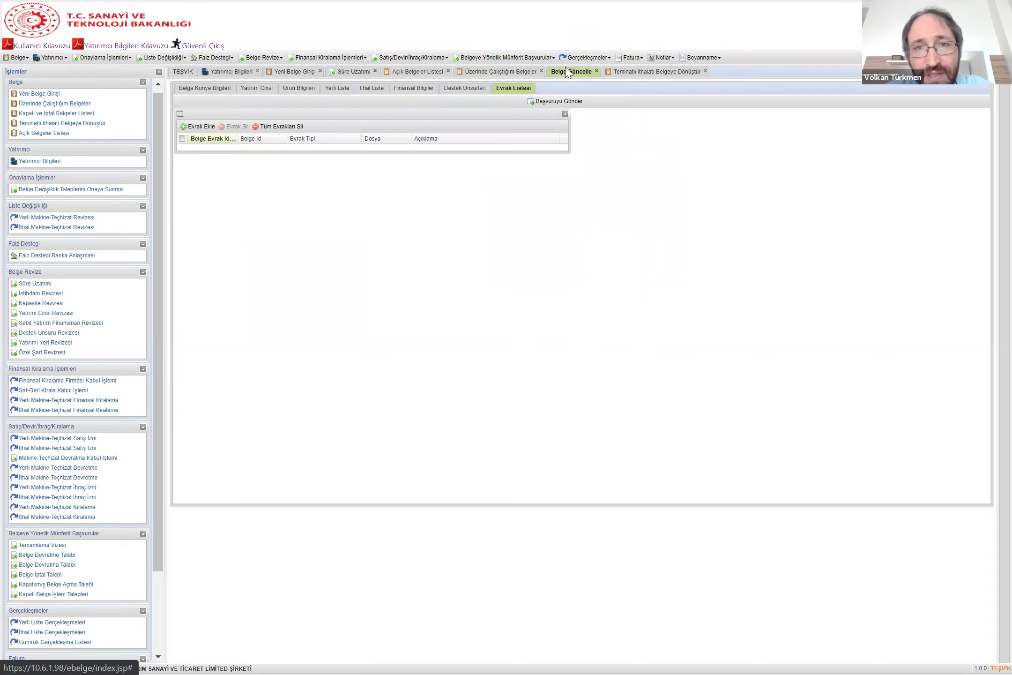
{"action": "left_click", "coordinate": [307, 90]}
{"action": "left_click", "coordinate": [352, 165]}
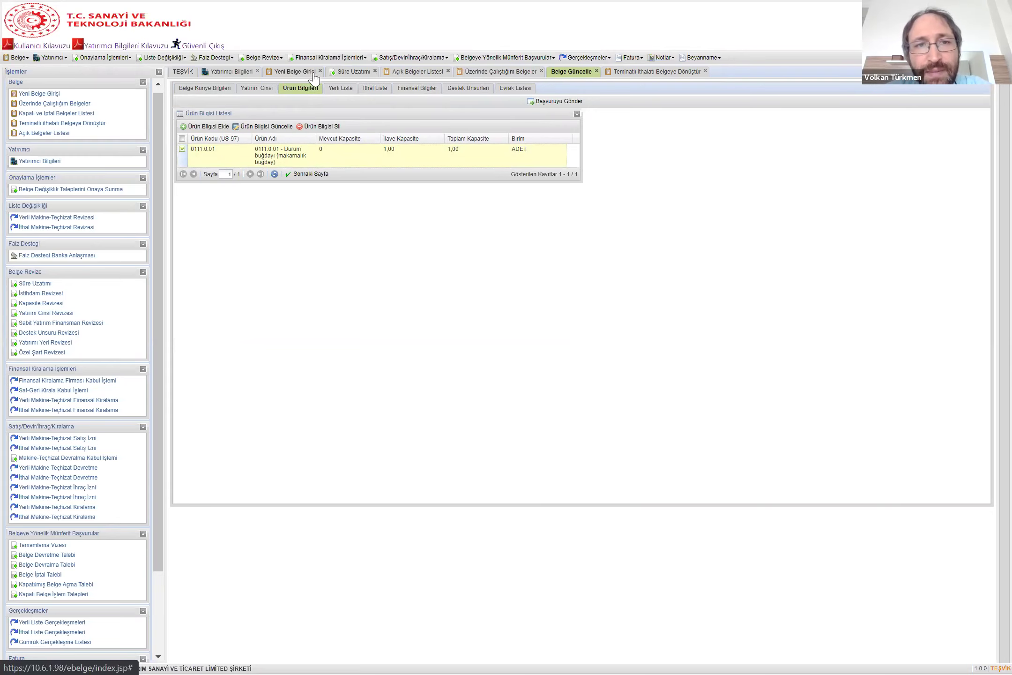
{"action": "left_click", "coordinate": [300, 72]}
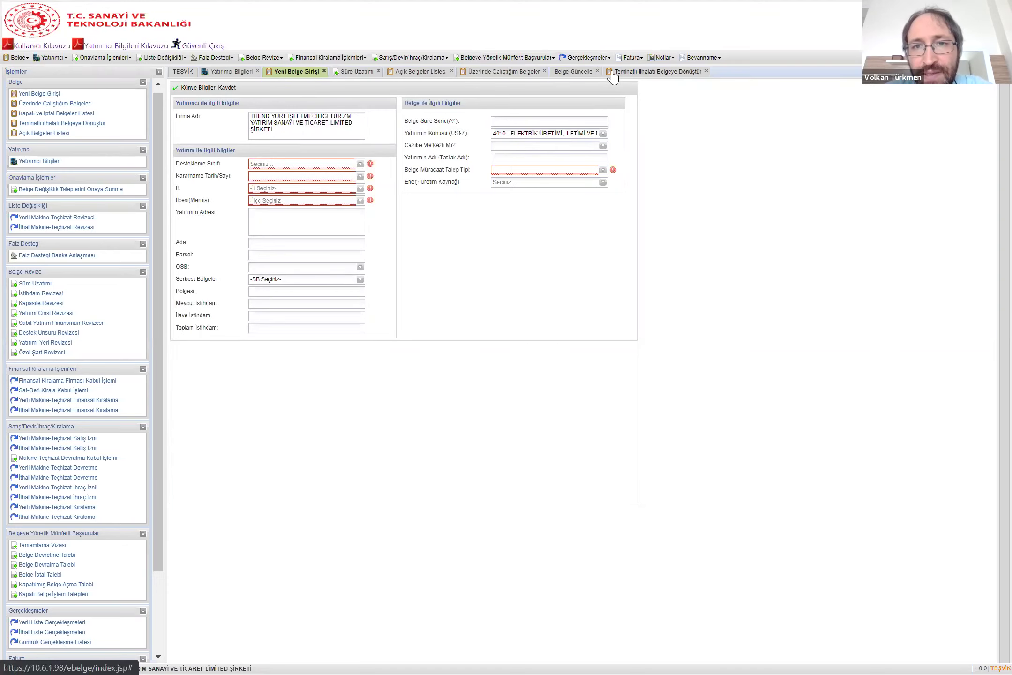
{"action": "left_click", "coordinate": [580, 72]}
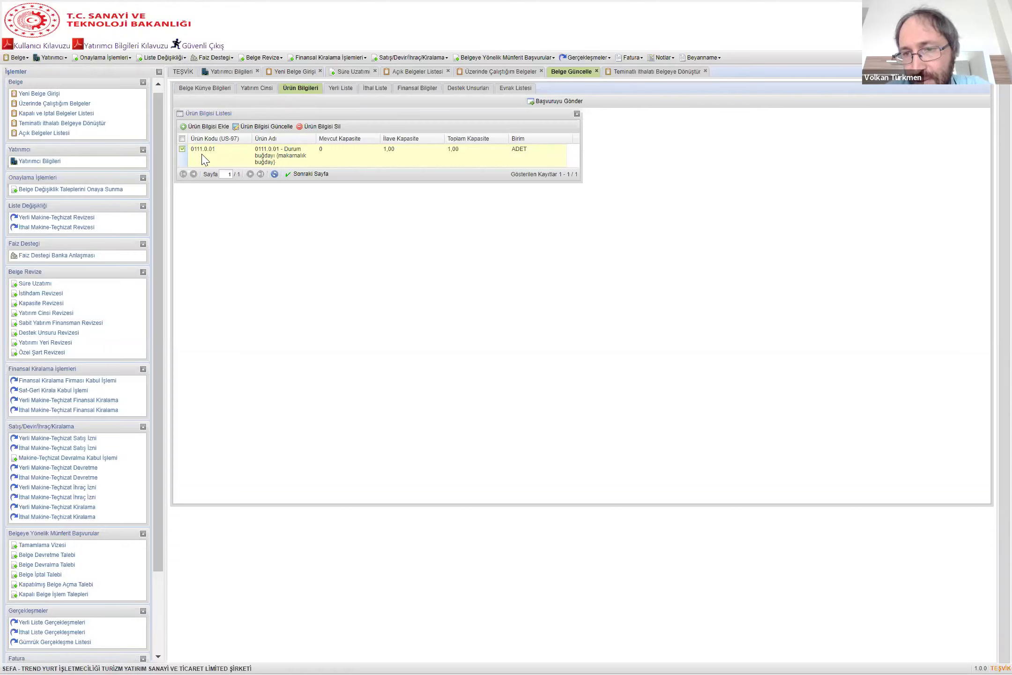
{"action": "left_click", "coordinate": [209, 127]}
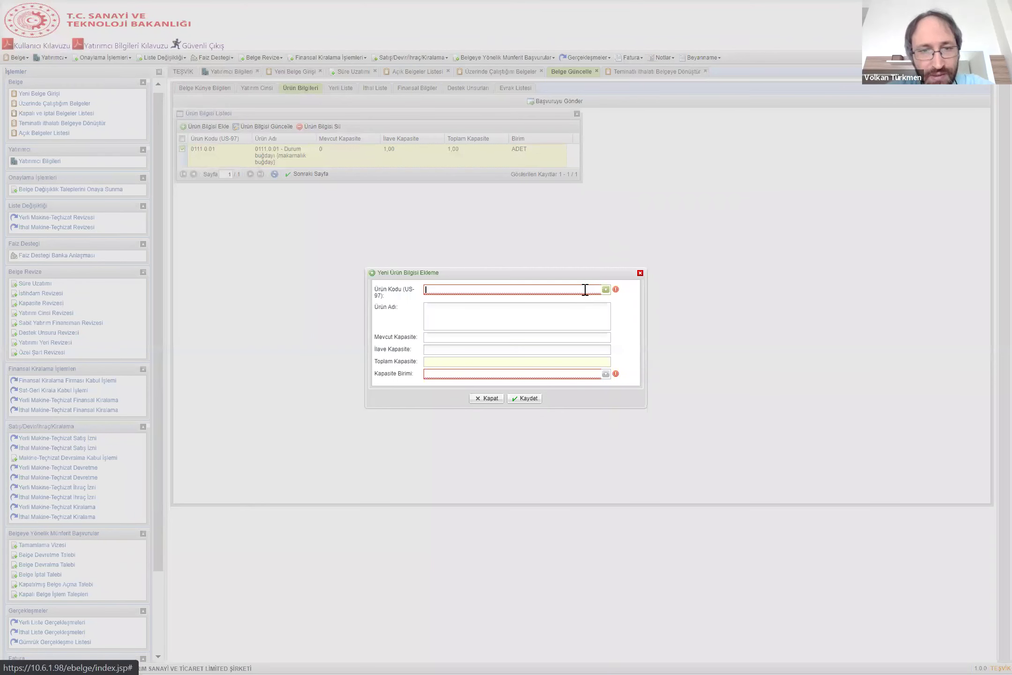
{"action": "type", "text": "4010.0.01 - Elektrik enerjisi üretimi"}
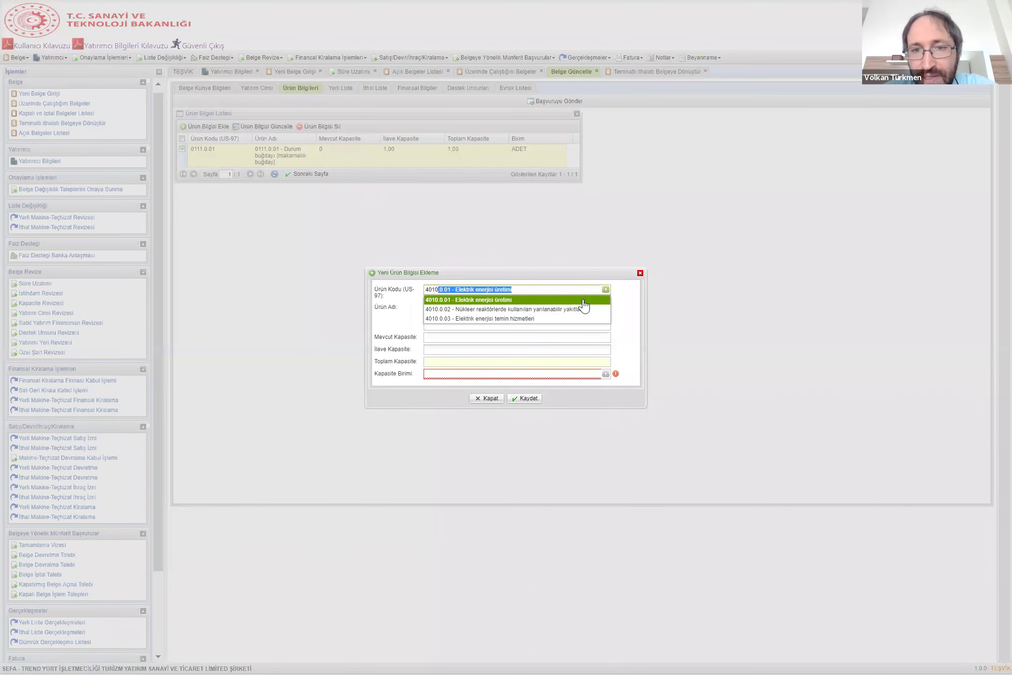
{"action": "left_click", "coordinate": [581, 302]}
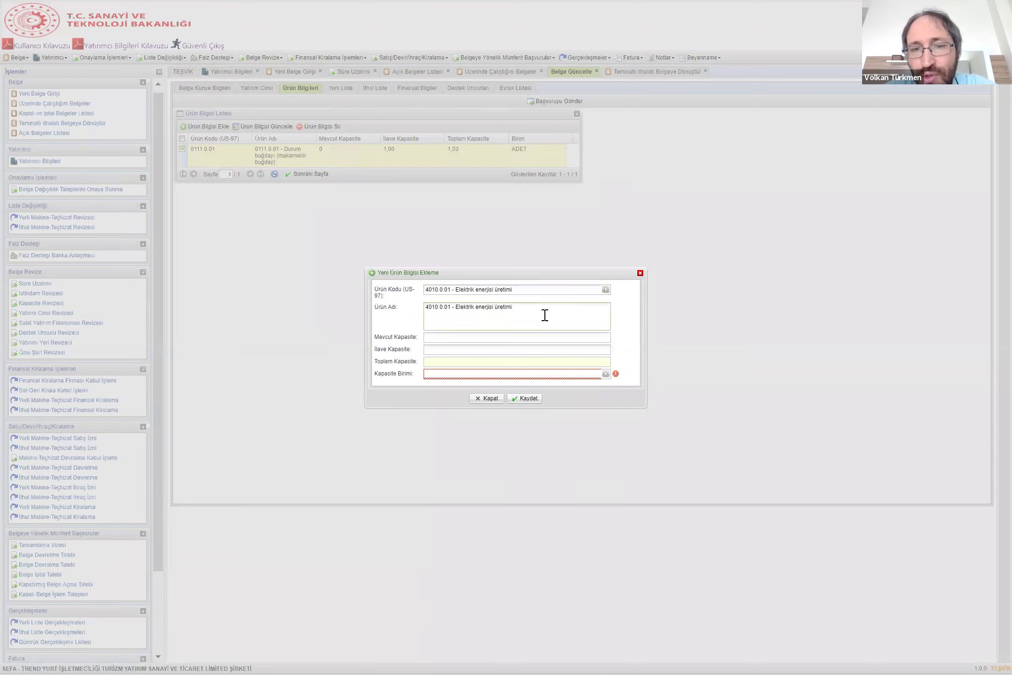
{"action": "left_click_drag", "start_coordinate": [531, 309], "coordinate": [427, 310]}
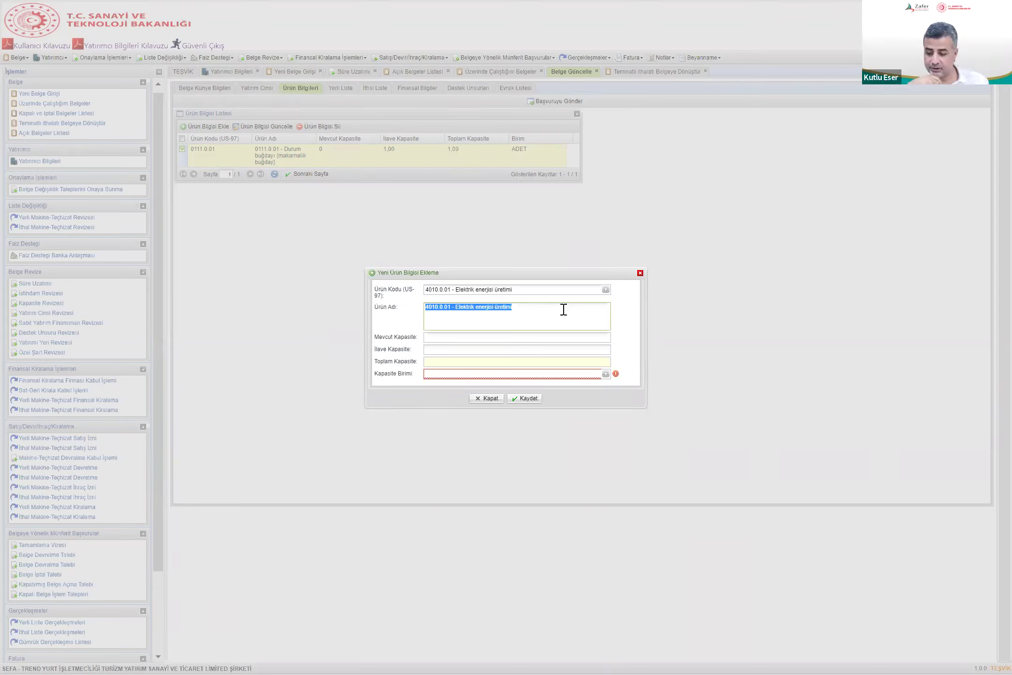
{"action": "left_click", "coordinate": [480, 399]}
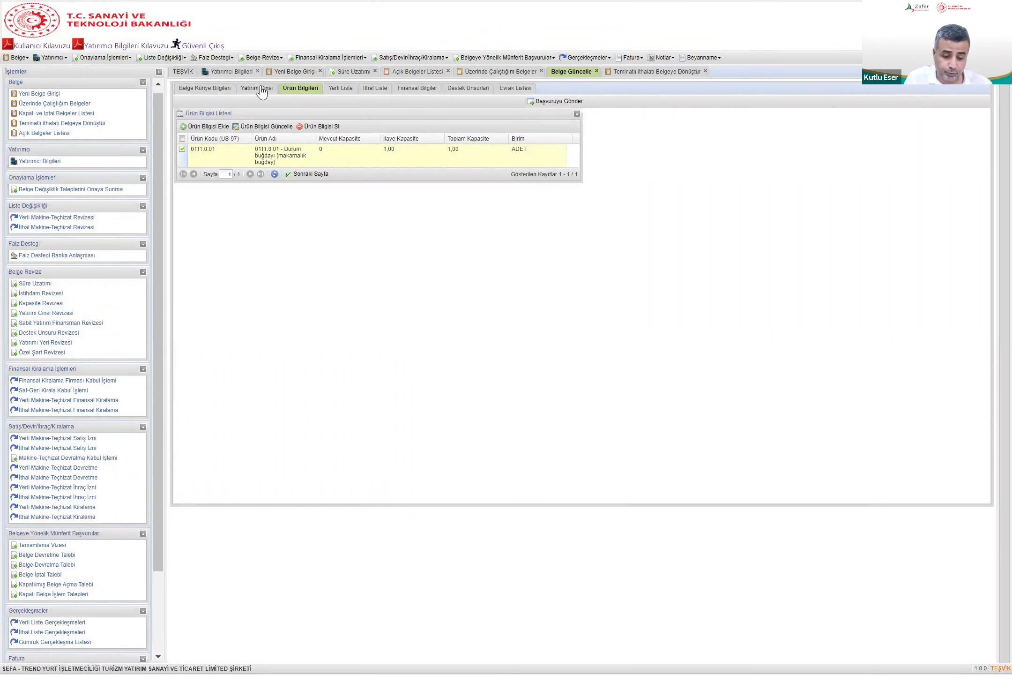
Show the Belge Künye Bilgileri form for the 1920 - AYAKKABI İMALATI document, then exit full-screen browsing
{"action": "left_click", "coordinate": [214, 89]}
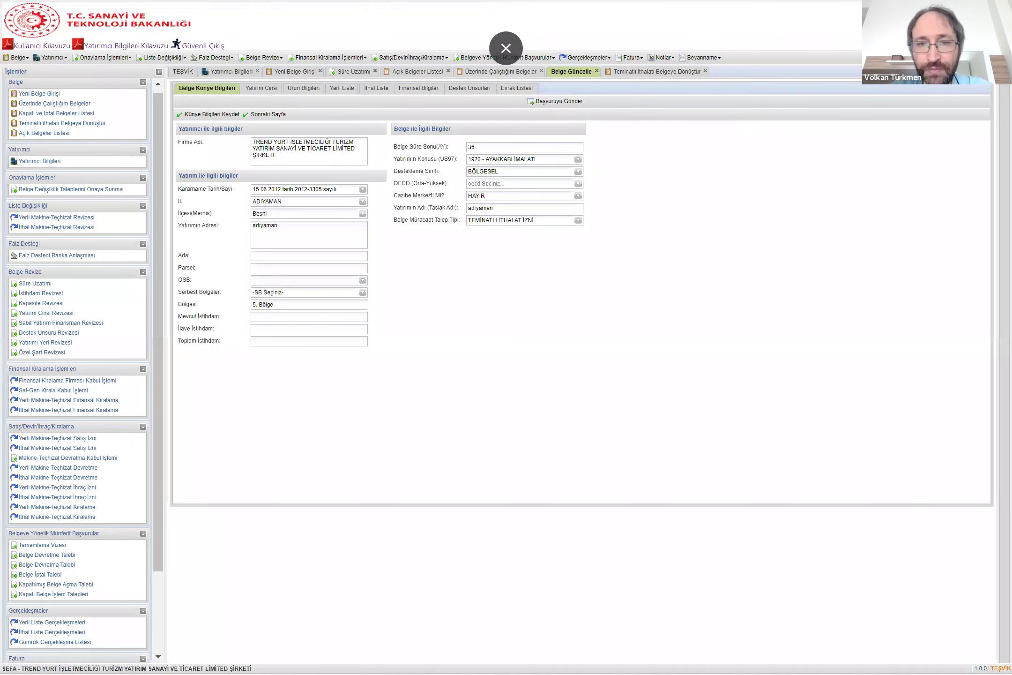
{"action": "left_click", "coordinate": [507, 48]}
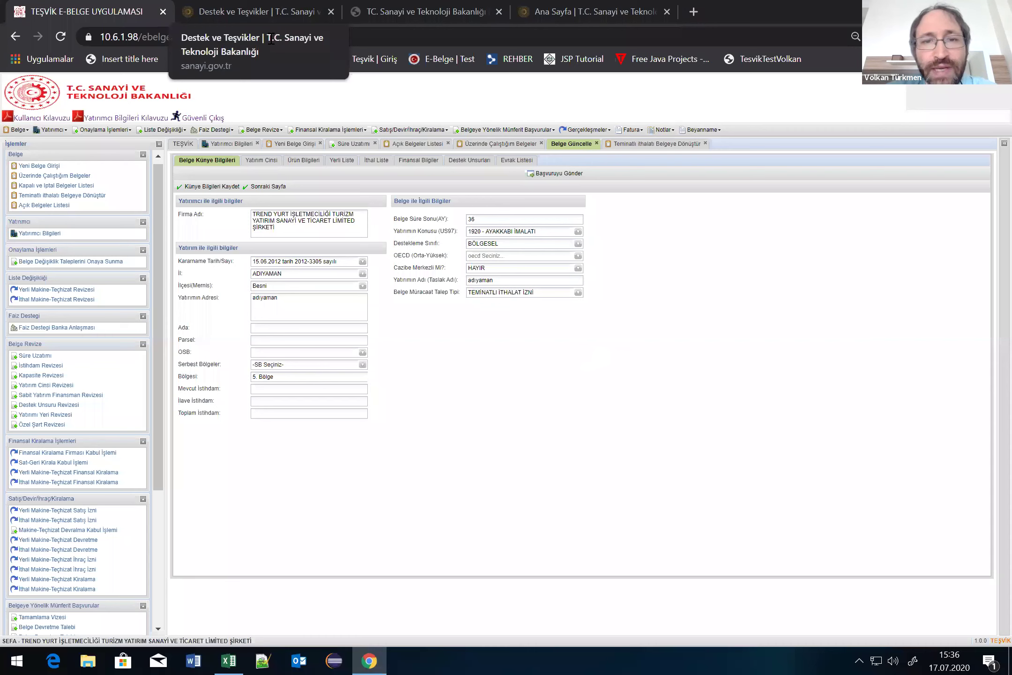
In the Destek ve Teşvikler tab, load the sanayi.gov.tr home page from the address bar
{"action": "left_click", "coordinate": [263, 11]}
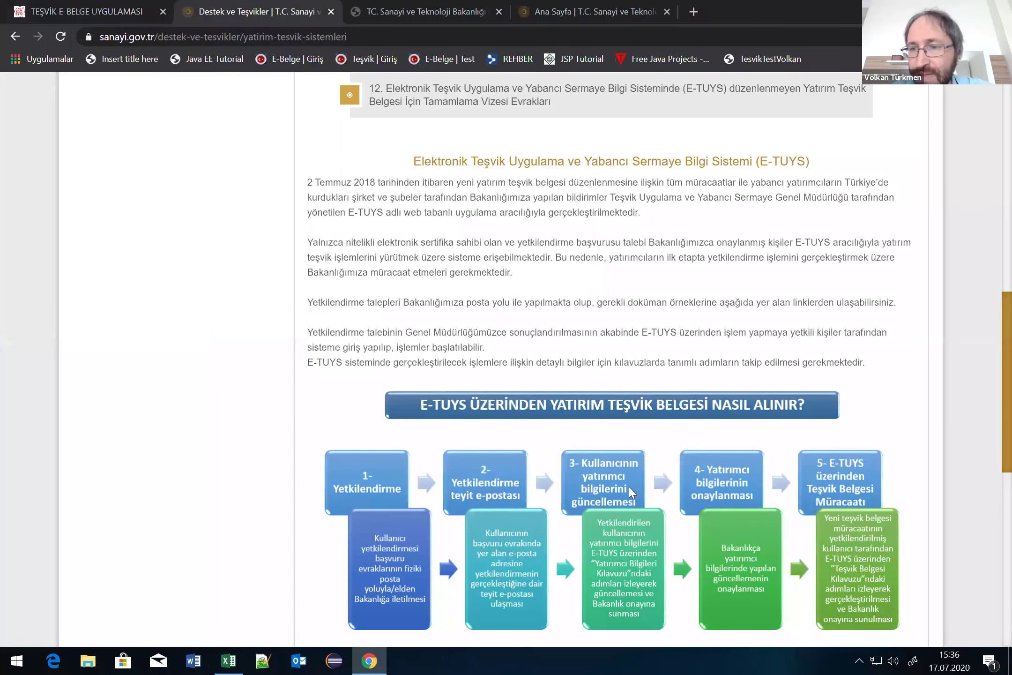
{"action": "scroll", "coordinate": [945, 343], "scroll_direction": "down", "scroll_amount": 5}
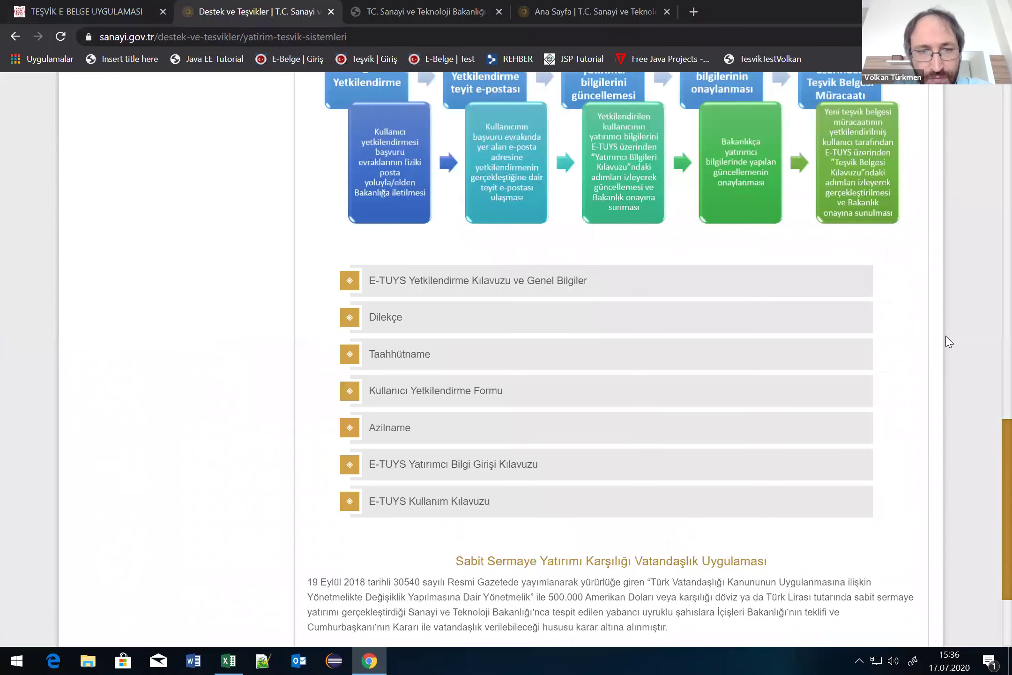
{"action": "scroll", "coordinate": [852, 82], "scroll_direction": "up", "scroll_amount": 10}
{"action": "scroll", "coordinate": [852, 84], "scroll_direction": "up", "scroll_amount": 2}
{"action": "scroll", "coordinate": [852, 86], "scroll_direction": "down", "scroll_amount": 7}
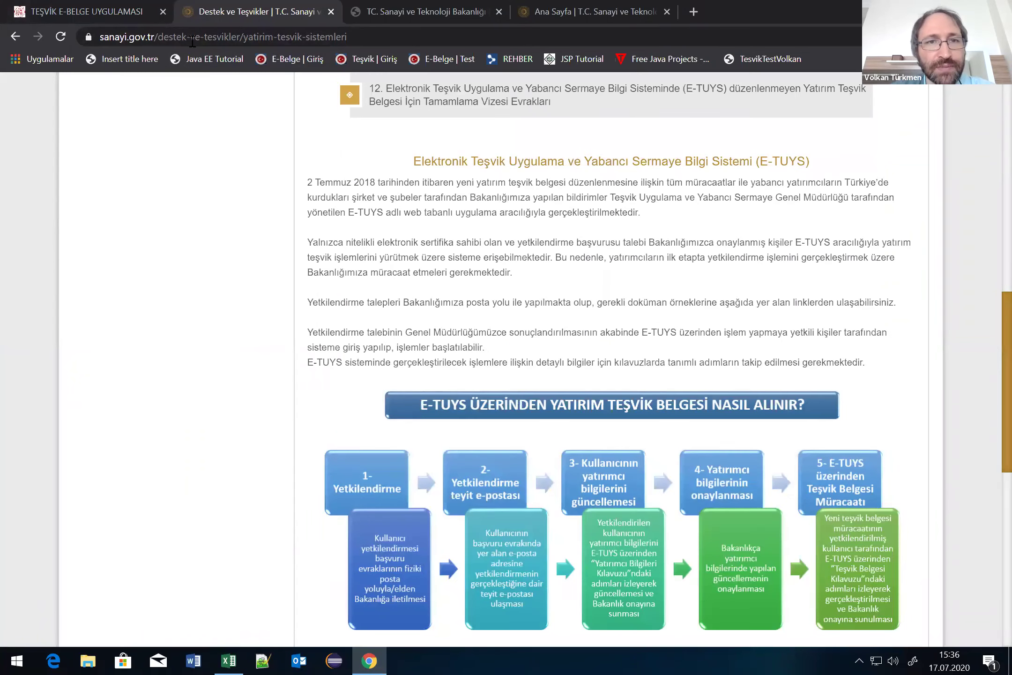
{"action": "left_click", "coordinate": [246, 37]}
{"action": "type", "text": "sanayi.gov.tr"}
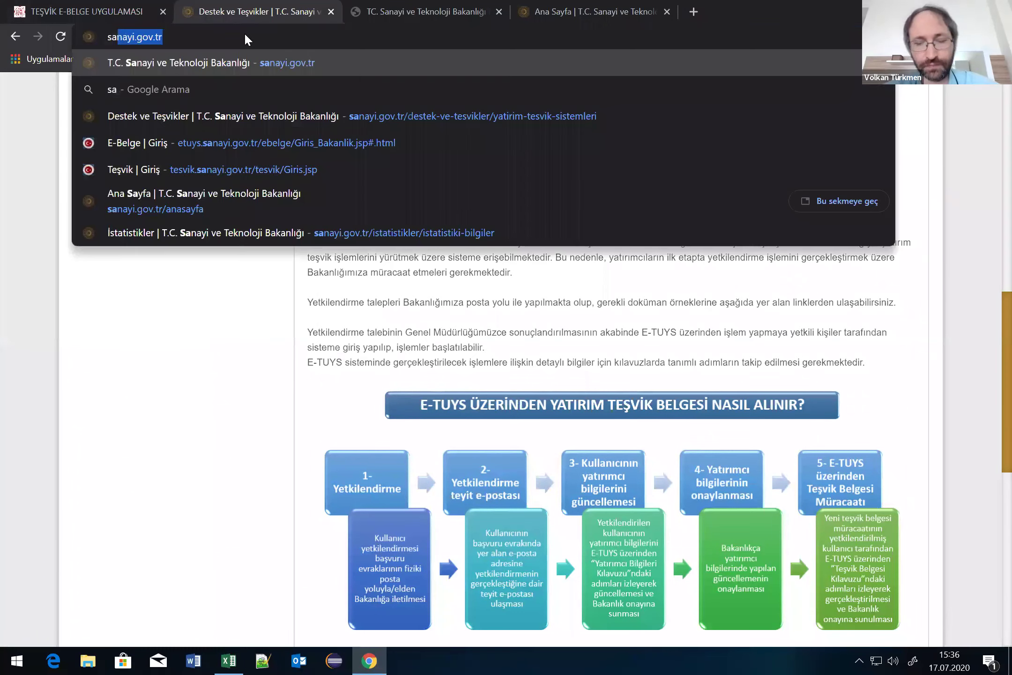
{"action": "key", "text": "Return"}
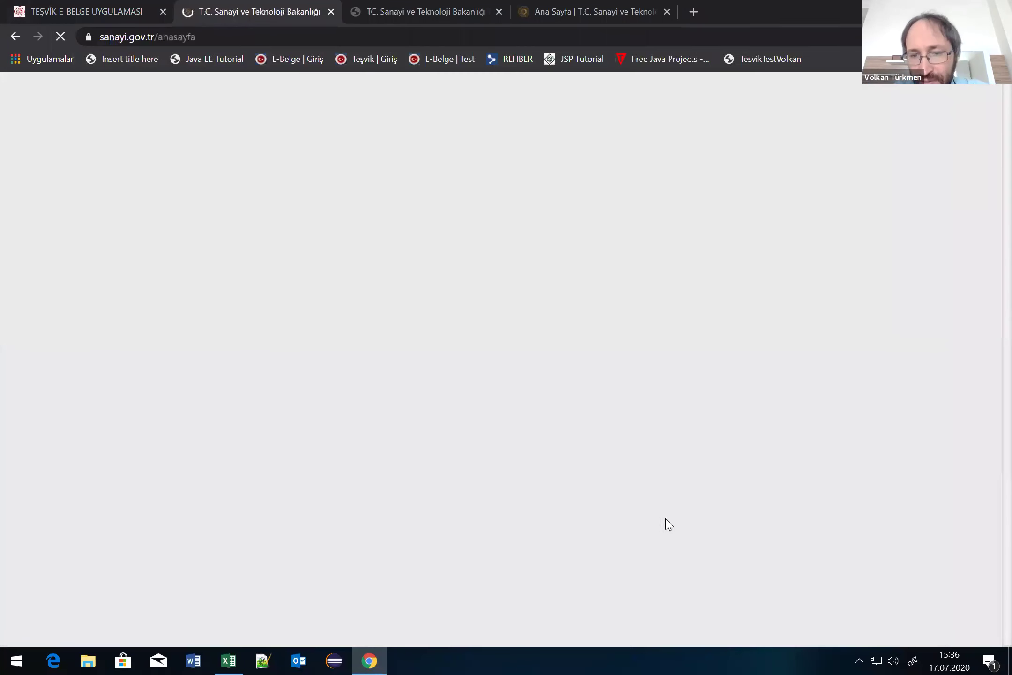
{"action": "scroll", "coordinate": [705, 549], "scroll_direction": "down", "scroll_amount": 2}
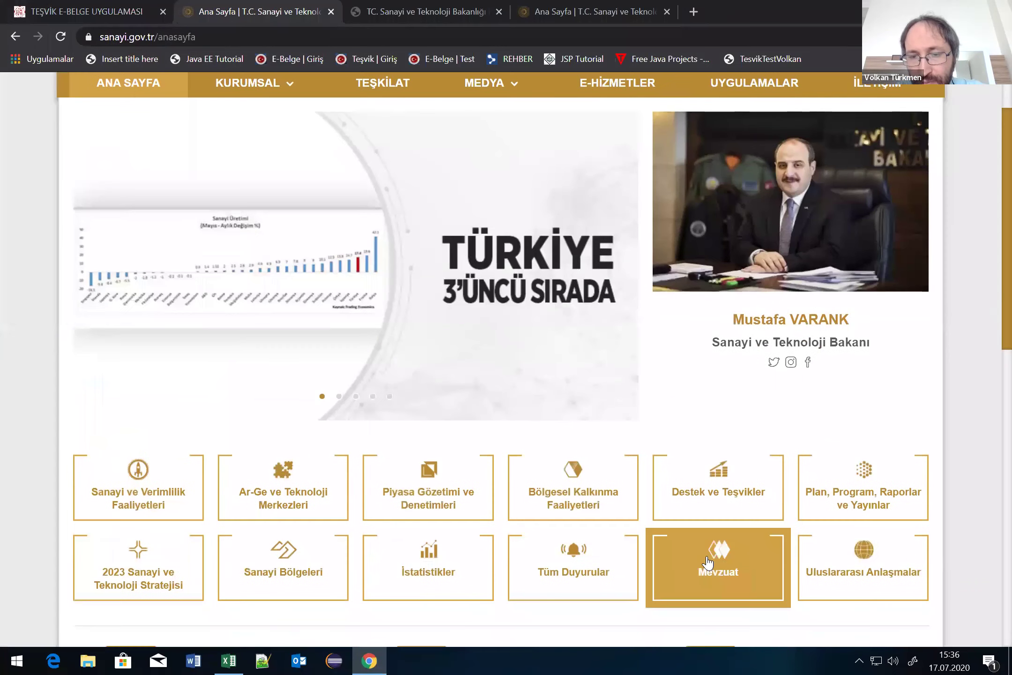
{"action": "left_click", "coordinate": [708, 563]}
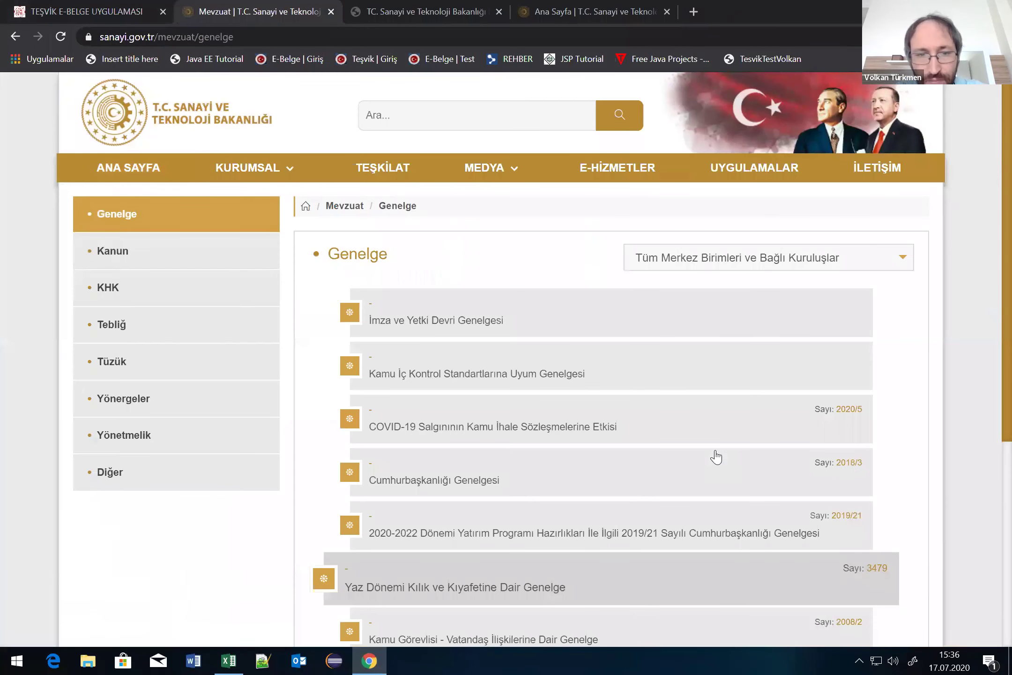
{"action": "scroll", "coordinate": [994, 332], "scroll_direction": "down", "scroll_amount": 3}
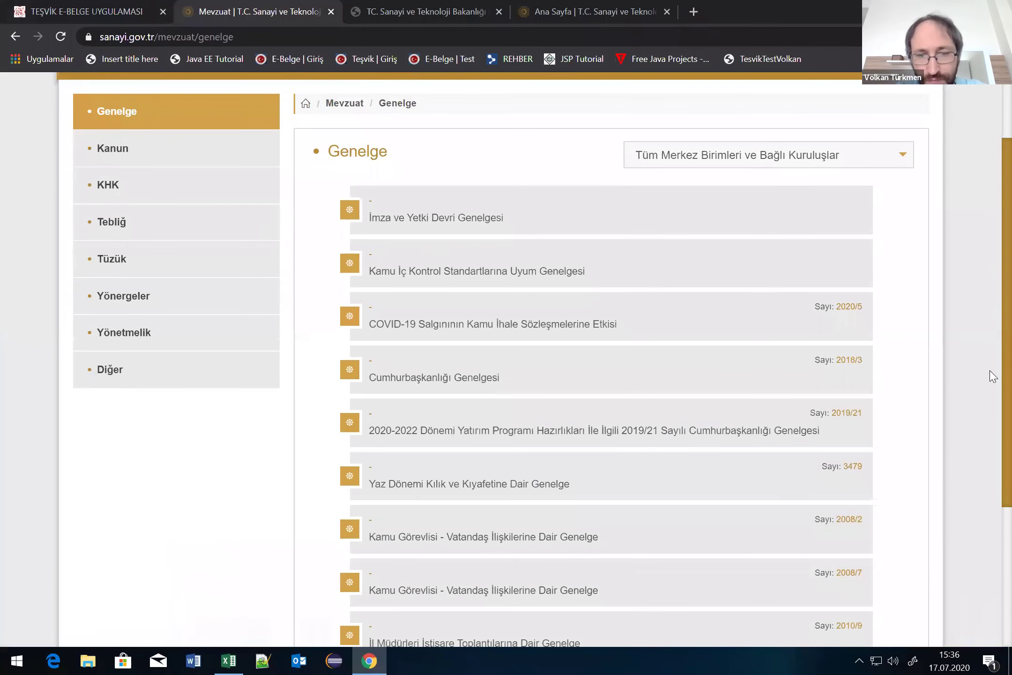
{"action": "scroll", "coordinate": [993, 471], "scroll_direction": "down", "scroll_amount": 3}
{"action": "scroll", "coordinate": [985, 356], "scroll_direction": "up", "scroll_amount": 4}
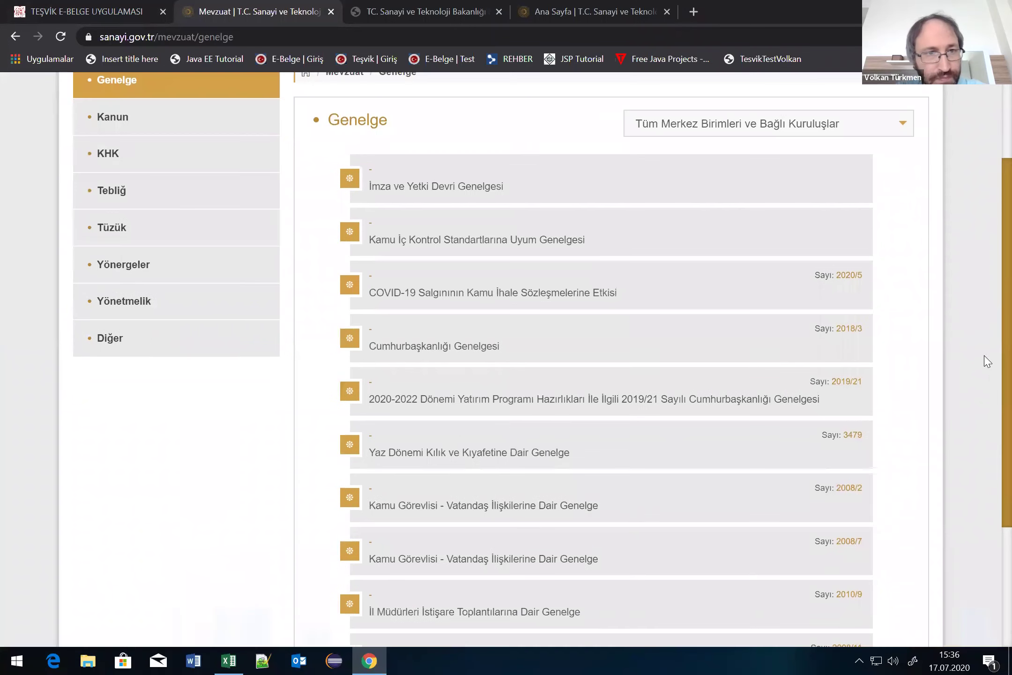
{"action": "scroll", "coordinate": [980, 349], "scroll_direction": "up", "scroll_amount": 1}
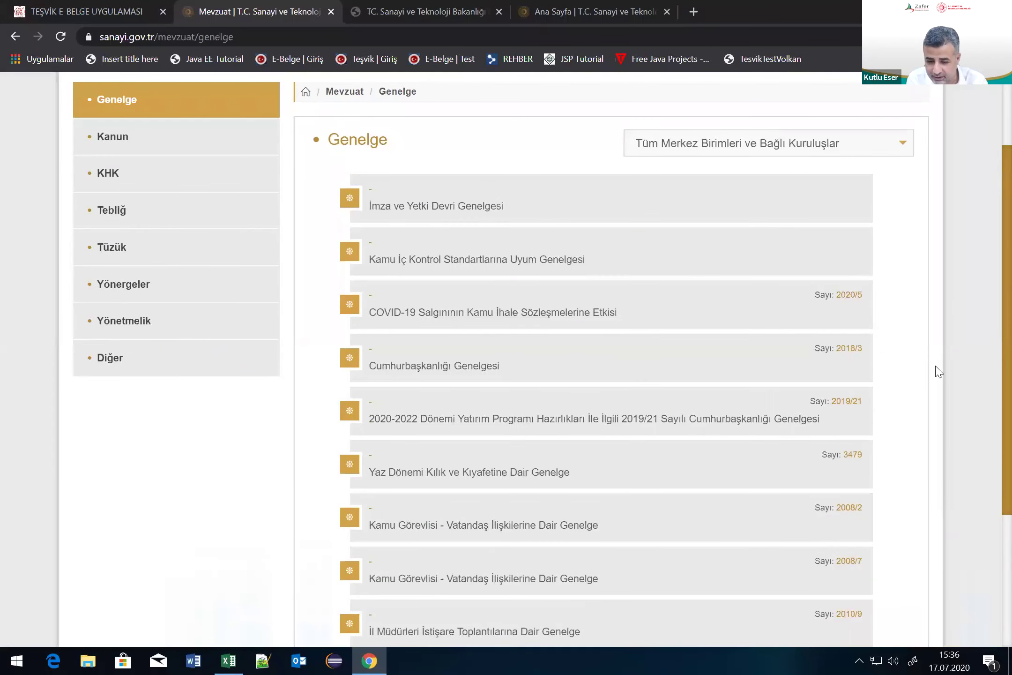
{"action": "left_click", "coordinate": [136, 357]}
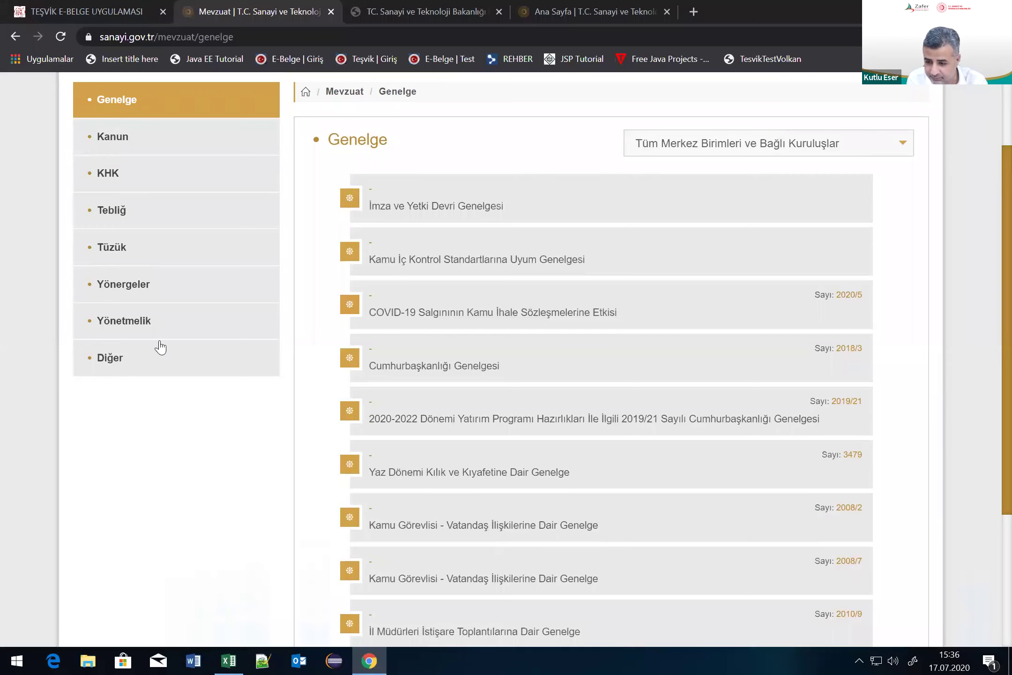
{"action": "scroll", "coordinate": [990, 307], "scroll_direction": "down", "scroll_amount": 3}
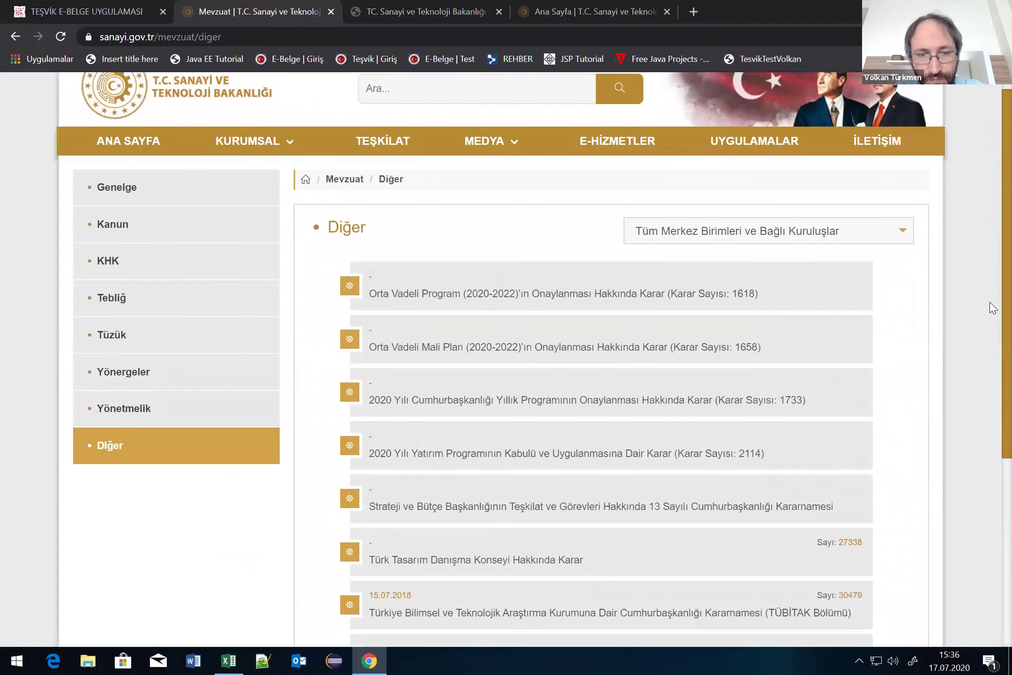
{"action": "scroll", "coordinate": [990, 469], "scroll_direction": "down", "scroll_amount": 3}
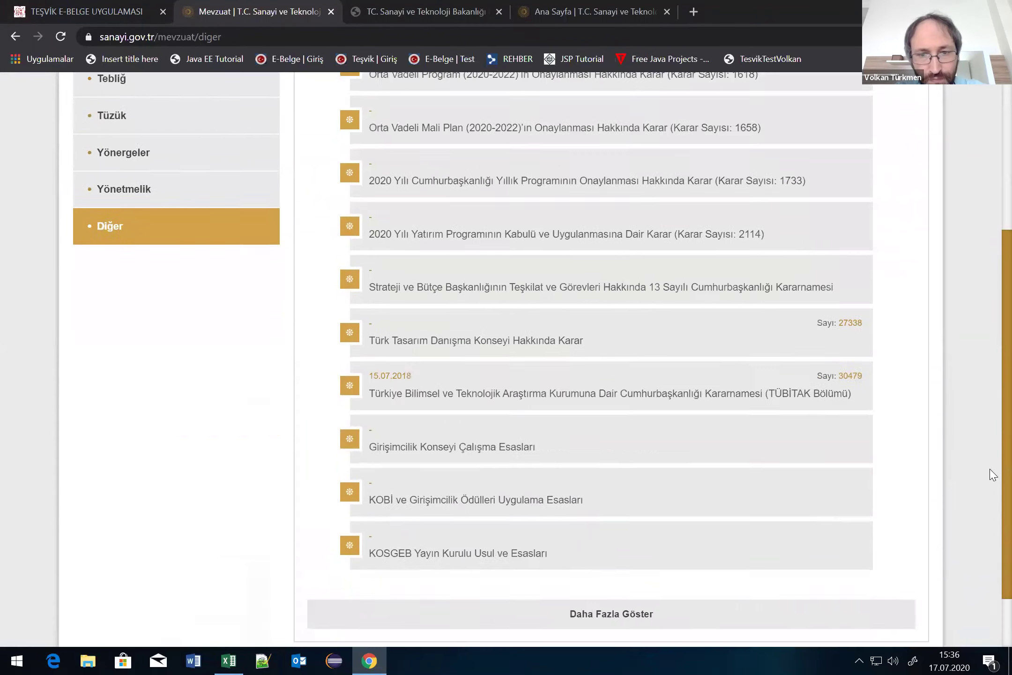
{"action": "left_click", "coordinate": [656, 550]}
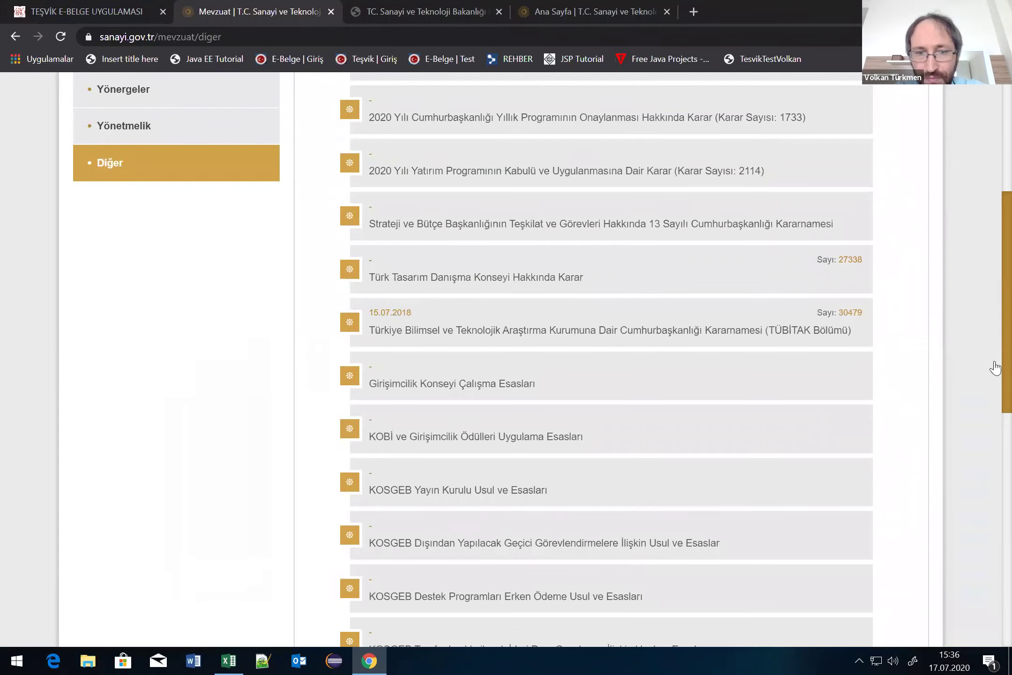
{"action": "scroll", "coordinate": [993, 601], "scroll_direction": "down", "scroll_amount": 9}
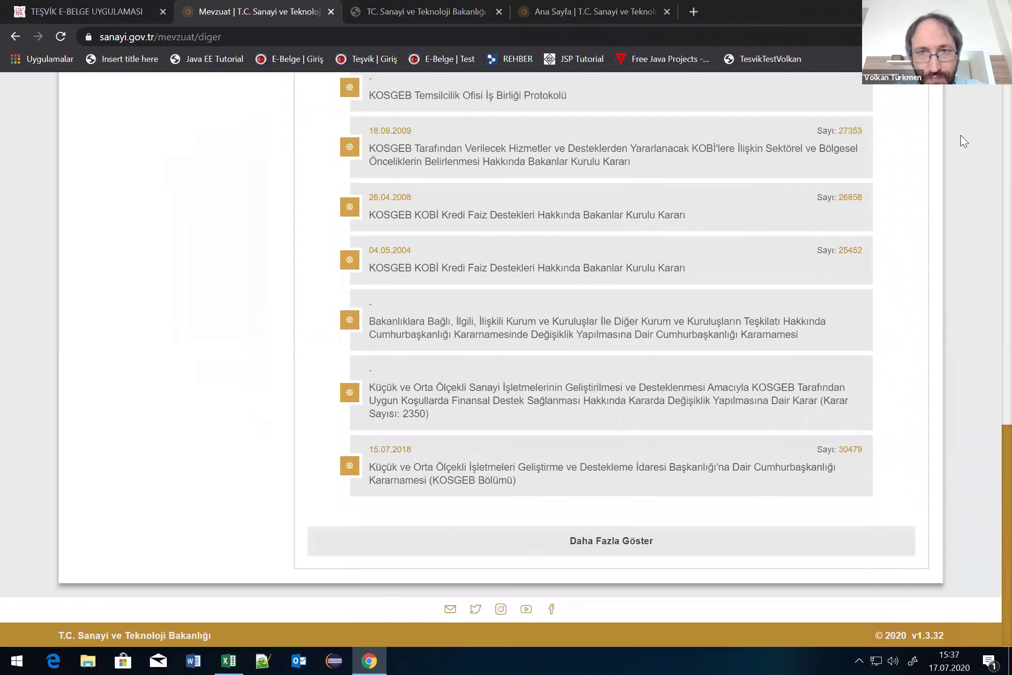
{"action": "scroll", "coordinate": [960, 140], "scroll_direction": "up", "scroll_amount": 18}
{"action": "scroll", "coordinate": [960, 140], "scroll_direction": "down", "scroll_amount": 6}
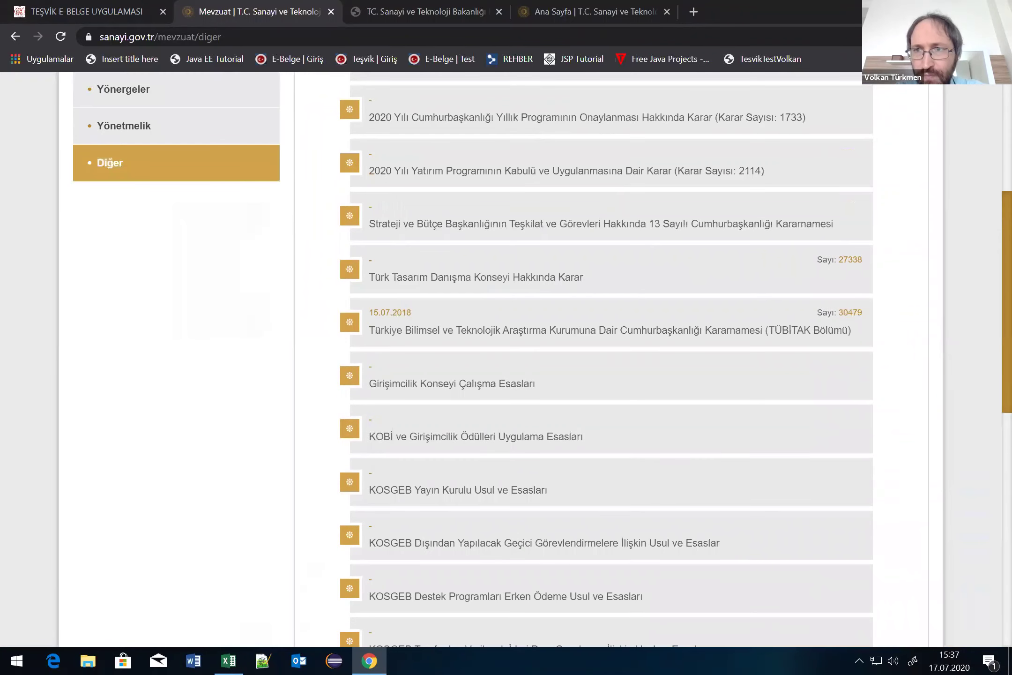
{"action": "scroll", "coordinate": [990, 194], "scroll_direction": "up", "scroll_amount": 6}
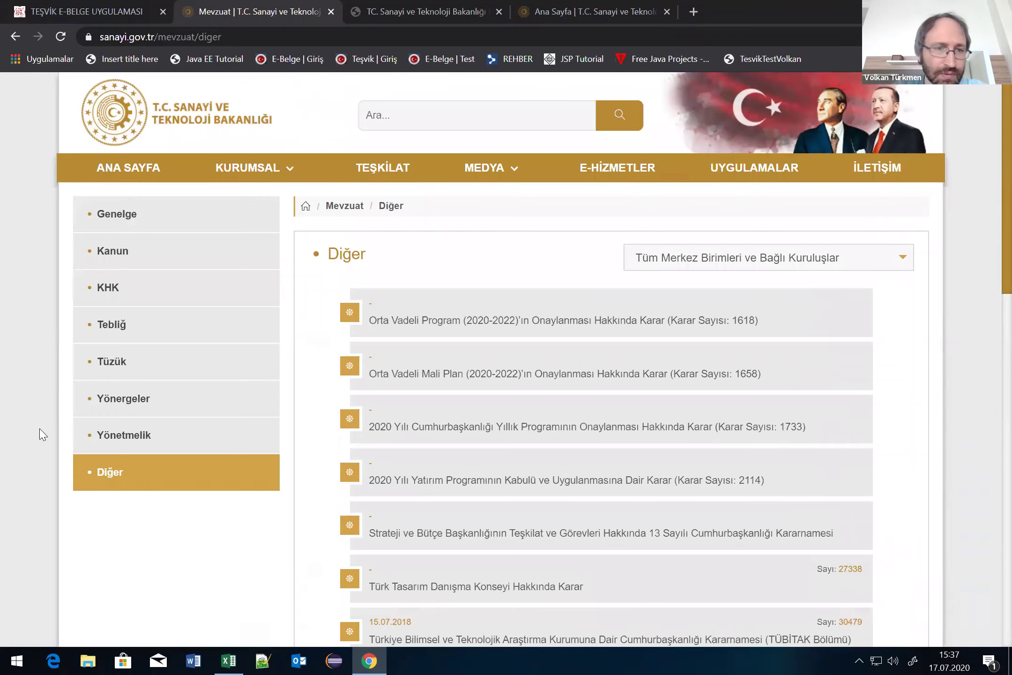
Go back to the ministry home page and open the Destek ve Teşvikler page
{"action": "left_click", "coordinate": [15, 37]}
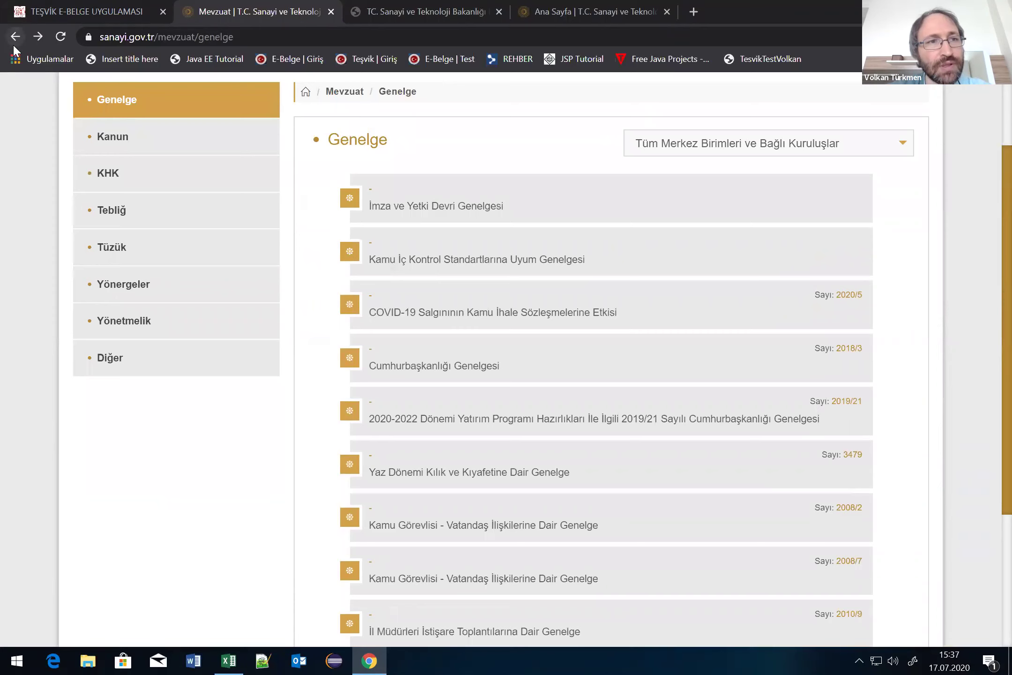
{"action": "left_click", "coordinate": [14, 40]}
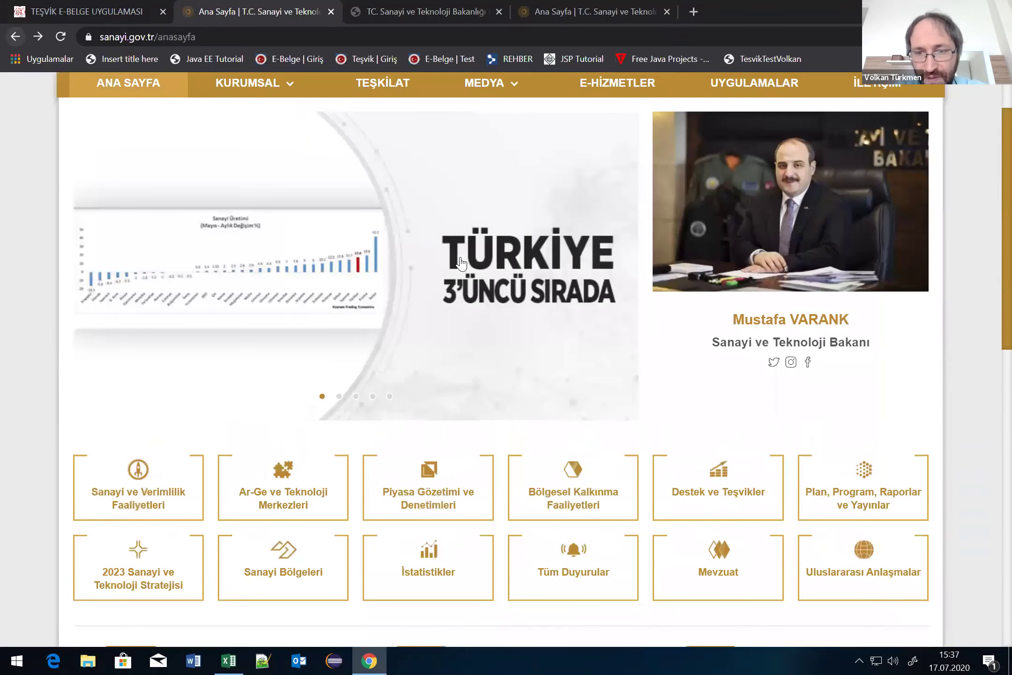
{"action": "left_click", "coordinate": [712, 480]}
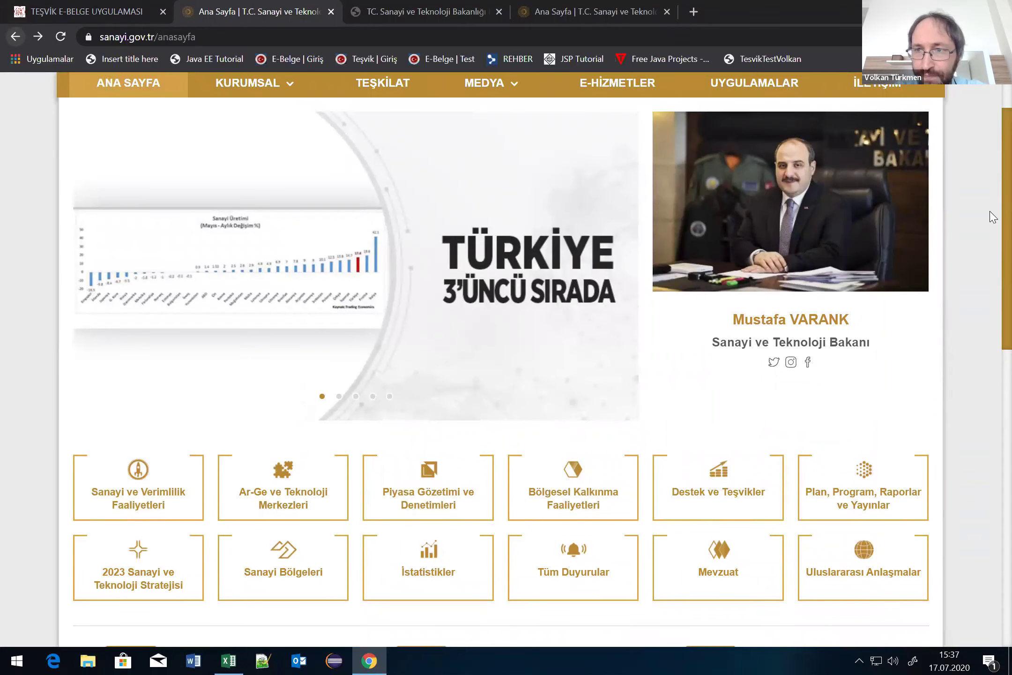
Scroll through the incentives page, then return home and open the Mevzuat section
{"action": "scroll", "coordinate": [993, 314], "scroll_direction": "down", "scroll_amount": 4}
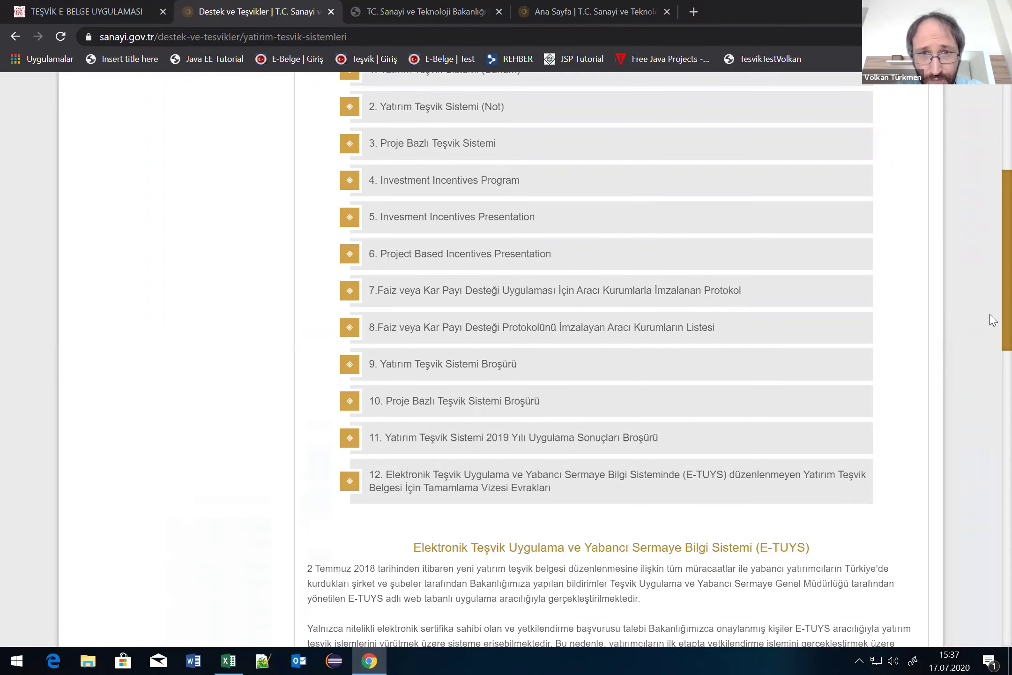
{"action": "scroll", "coordinate": [993, 344], "scroll_direction": "down", "scroll_amount": 4}
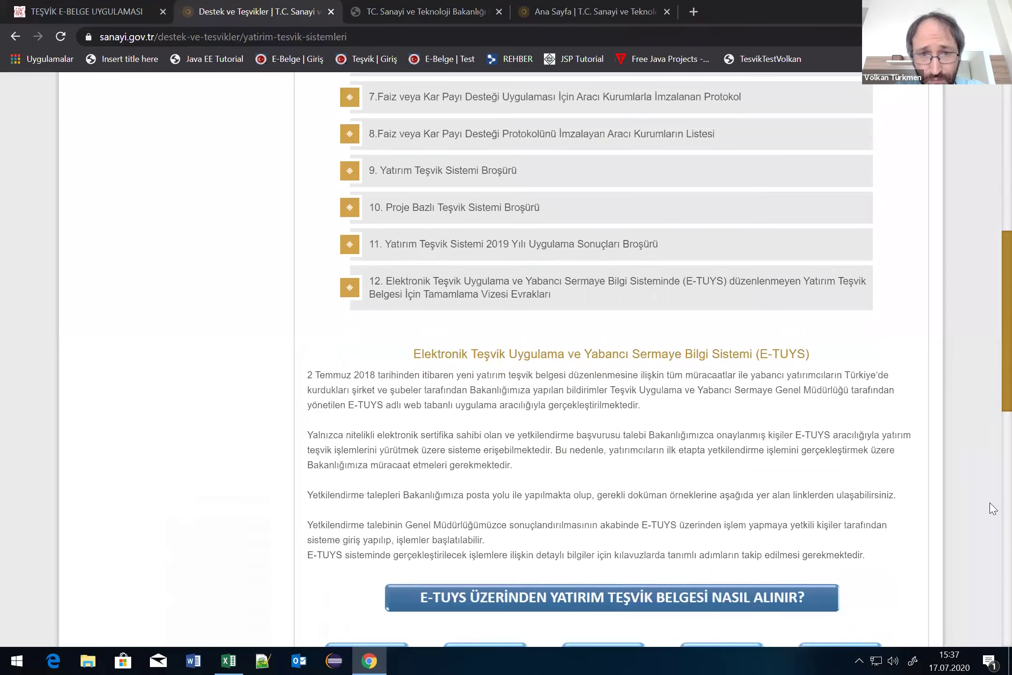
{"action": "scroll", "coordinate": [992, 539], "scroll_direction": "down", "scroll_amount": 10}
{"action": "scroll", "coordinate": [992, 604], "scroll_direction": "down", "scroll_amount": 4}
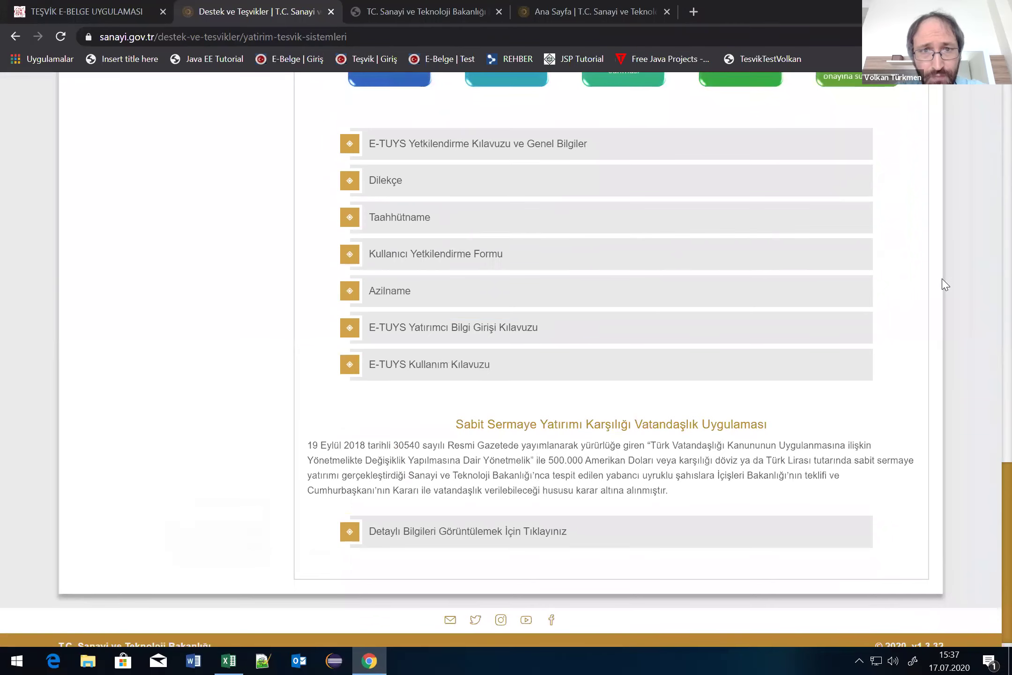
{"action": "scroll", "coordinate": [940, 220], "scroll_direction": "up", "scroll_amount": 15}
{"action": "scroll", "coordinate": [927, 223], "scroll_direction": "up", "scroll_amount": 5}
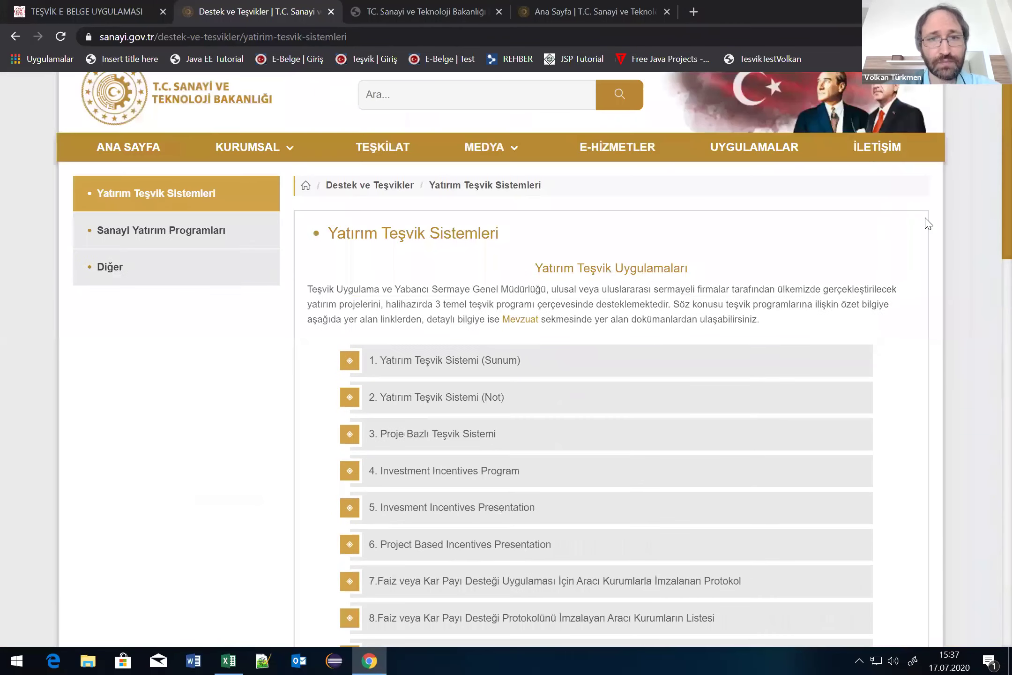
{"action": "left_click", "coordinate": [12, 37]}
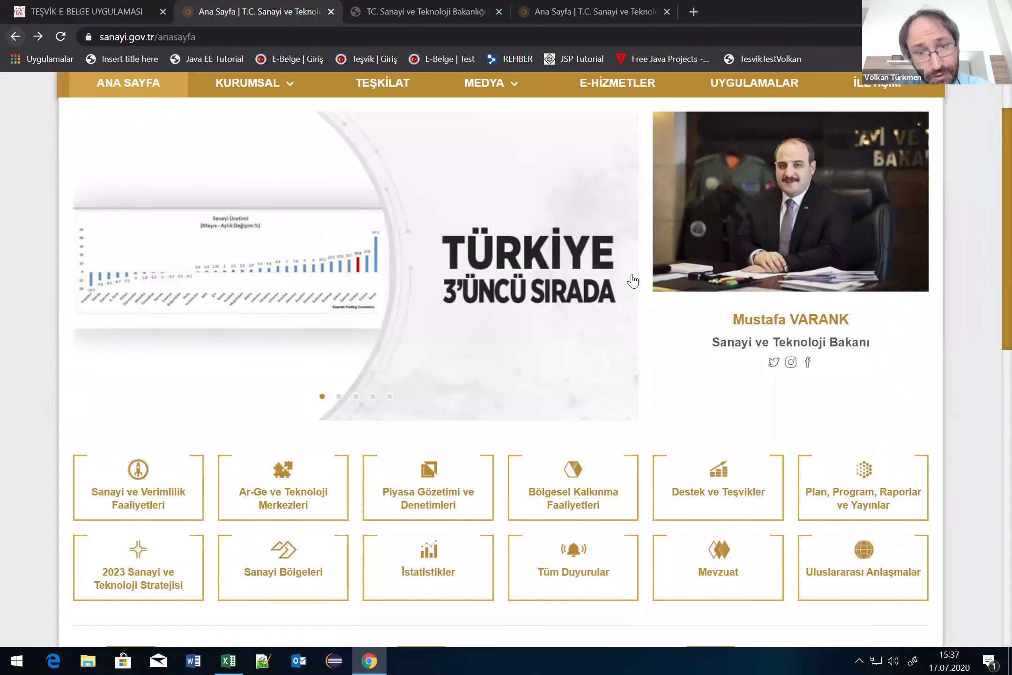
{"action": "left_click", "coordinate": [736, 574]}
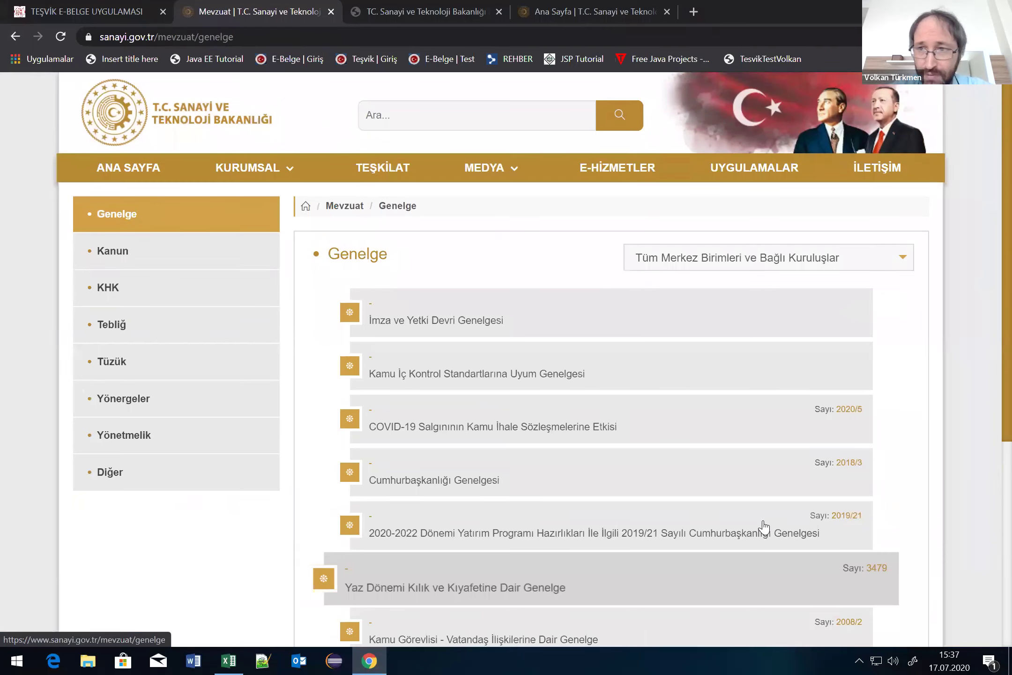
Highlight two circular titles in the Genelge list, then switch to Mevzuat's Diğer category
{"action": "left_click_drag", "start_coordinate": [993, 368], "coordinate": [990, 450]}
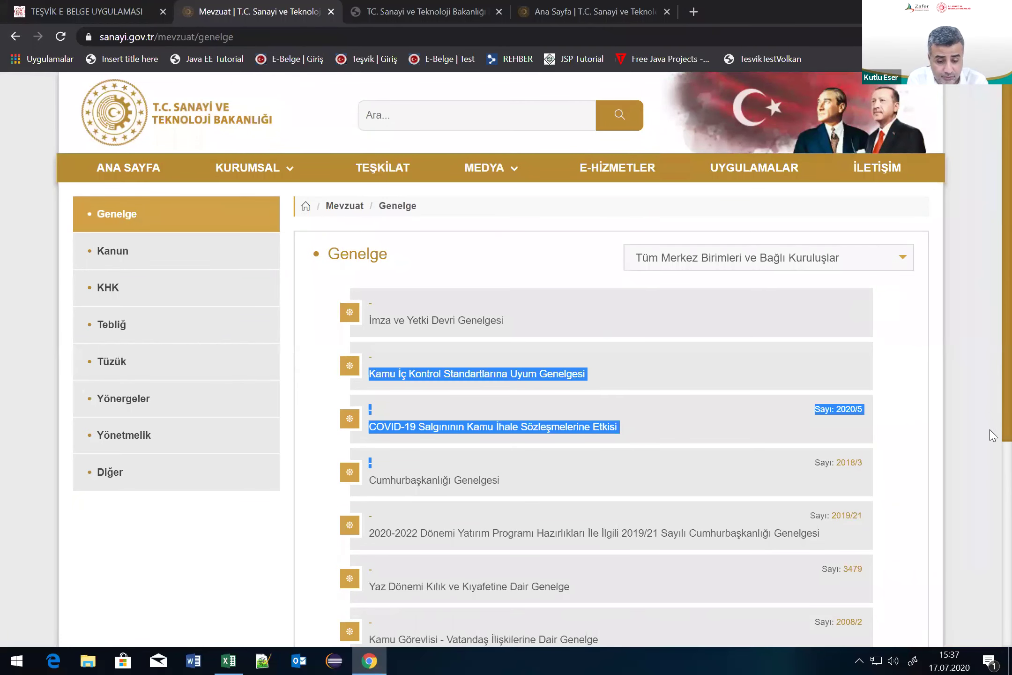
{"action": "scroll", "coordinate": [993, 549], "scroll_direction": "down", "scroll_amount": 5}
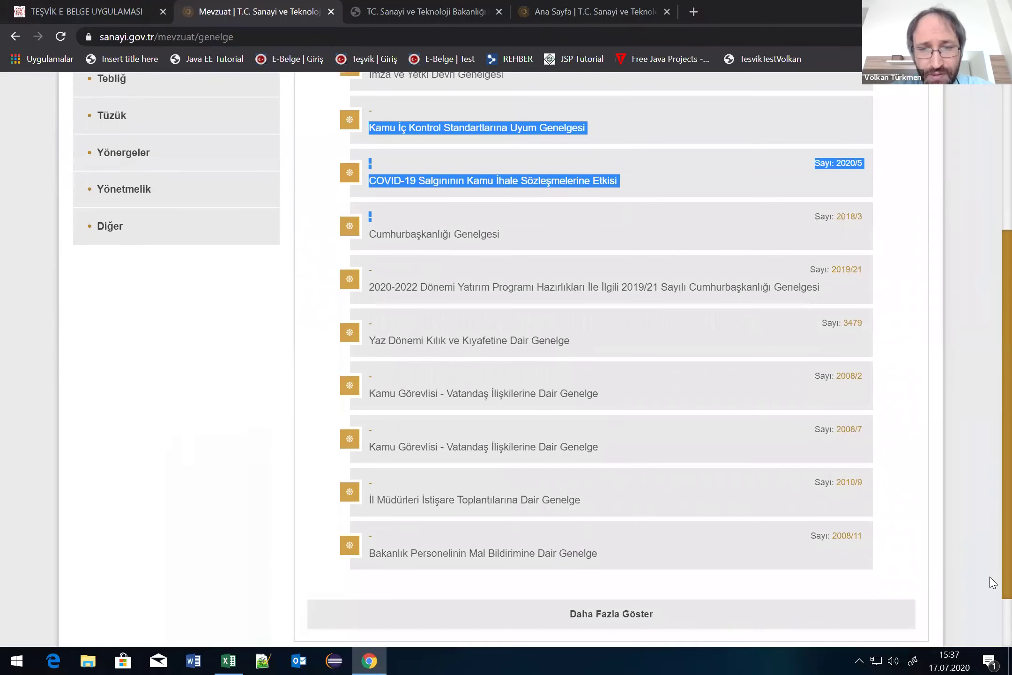
{"action": "left_click", "coordinate": [991, 480]}
{"action": "scroll", "coordinate": [984, 375], "scroll_direction": "up", "scroll_amount": 5}
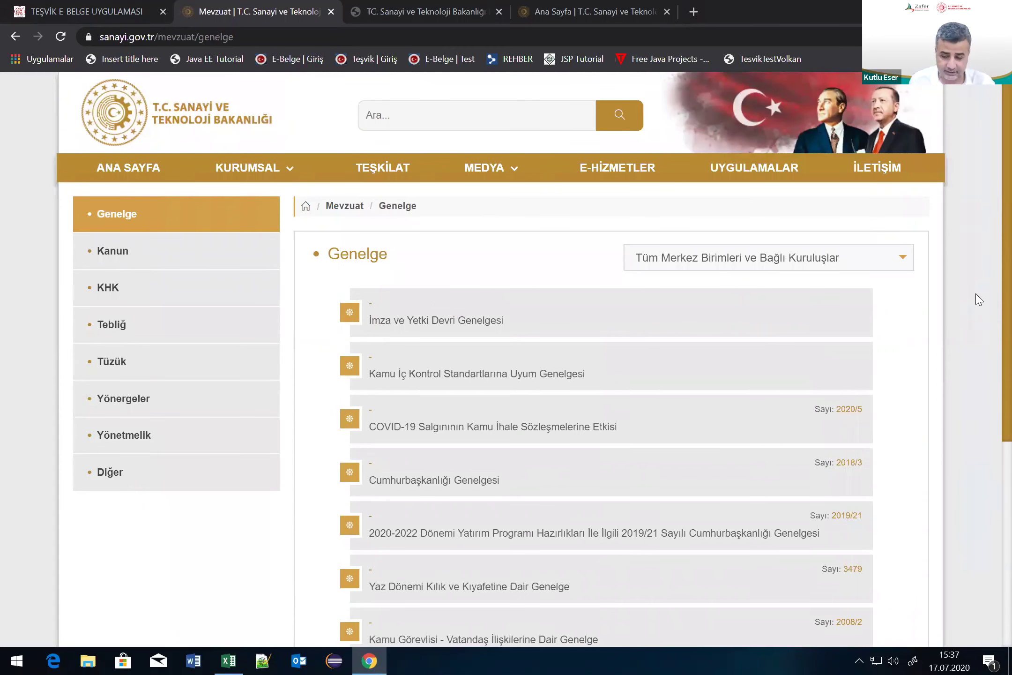
{"action": "left_click", "coordinate": [135, 482]}
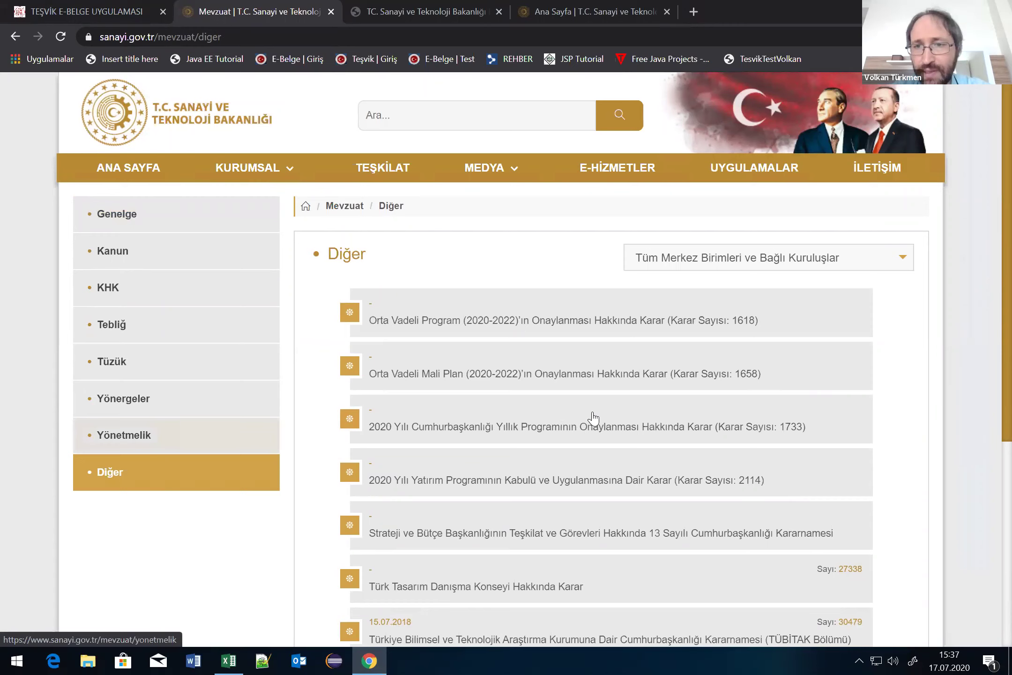
Filter Diğer to Teşvik Uygulama ve Yabancı Sermaye Gen. Müd. and open the Yatırımlarda Devlet Yardımları Hakkında Karar PDF
{"action": "left_click", "coordinate": [823, 271]}
{"action": "scroll", "coordinate": [790, 424], "scroll_direction": "down", "scroll_amount": 3}
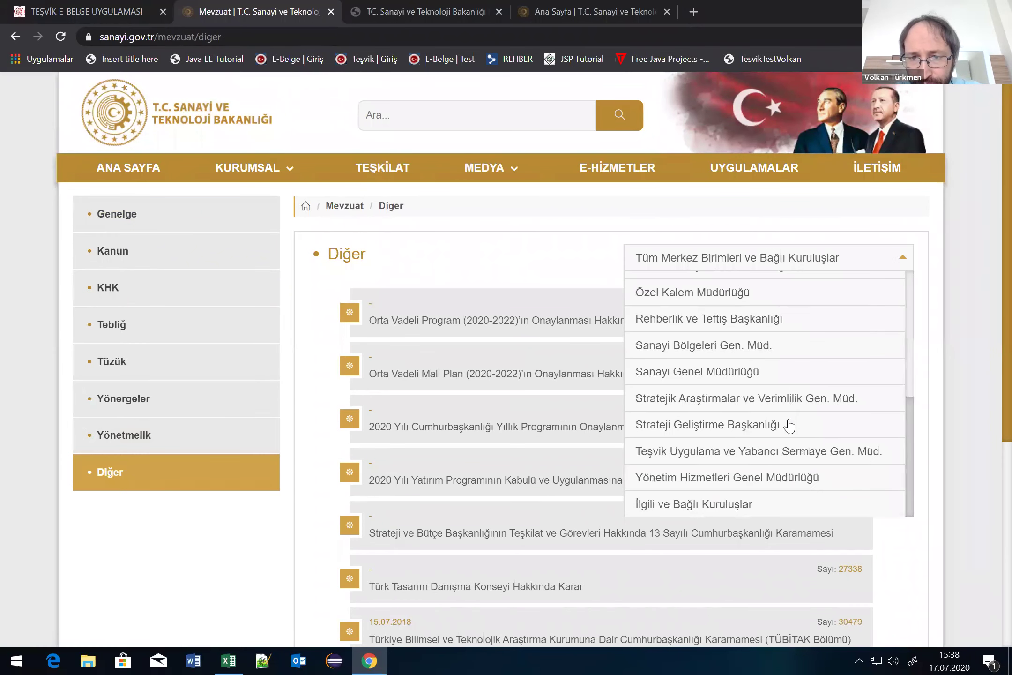
{"action": "left_click", "coordinate": [732, 455]}
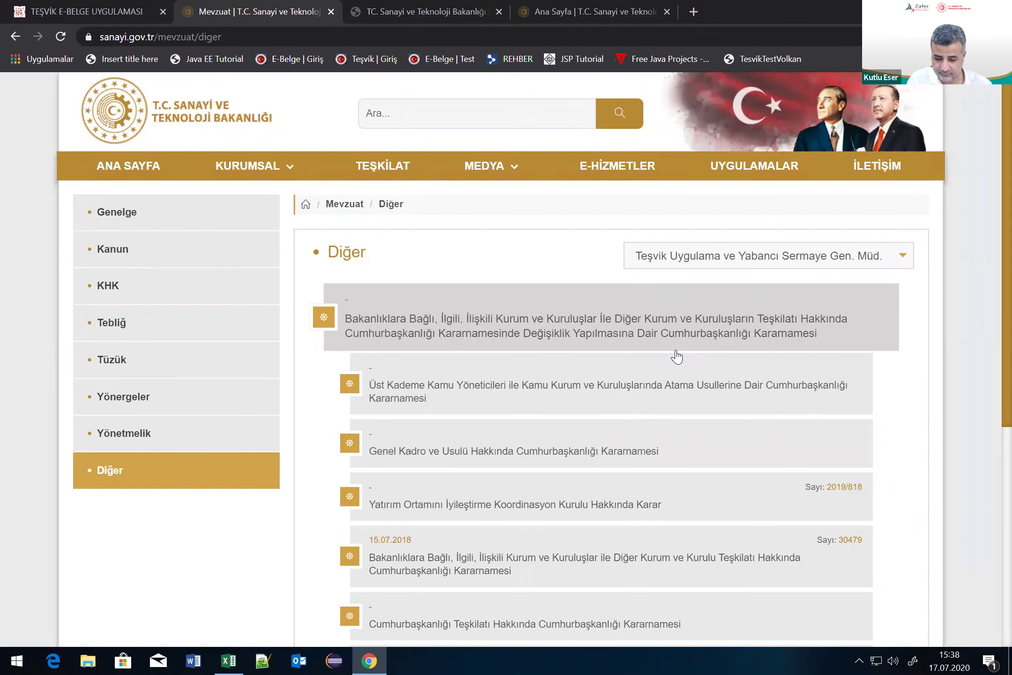
{"action": "scroll", "coordinate": [992, 483], "scroll_direction": "down", "scroll_amount": 5}
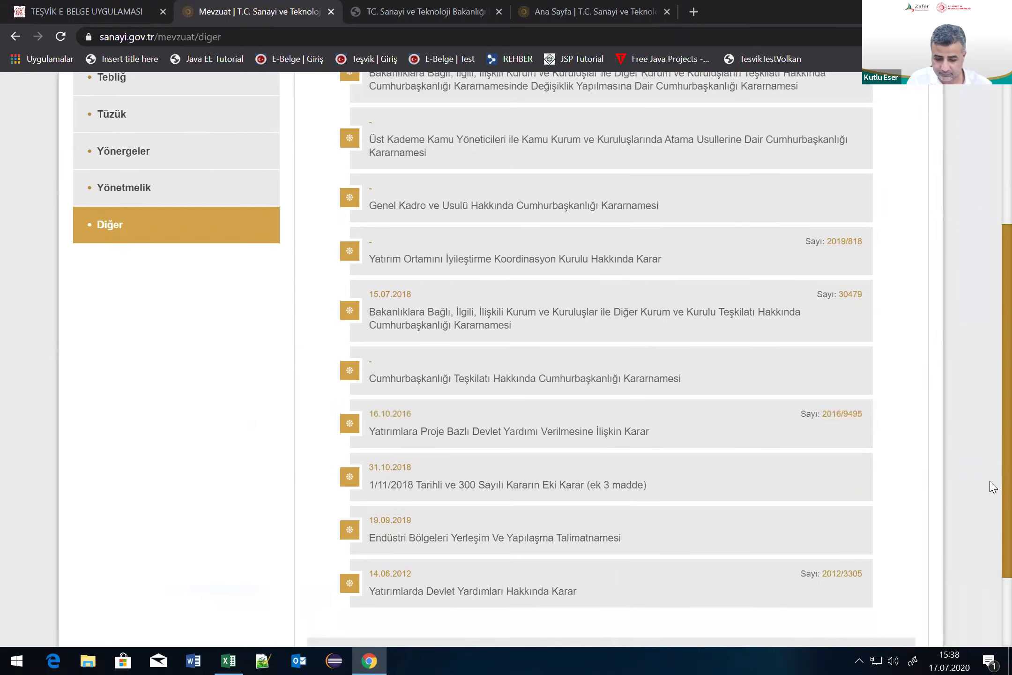
{"action": "scroll", "coordinate": [990, 539], "scroll_direction": "down", "scroll_amount": 2}
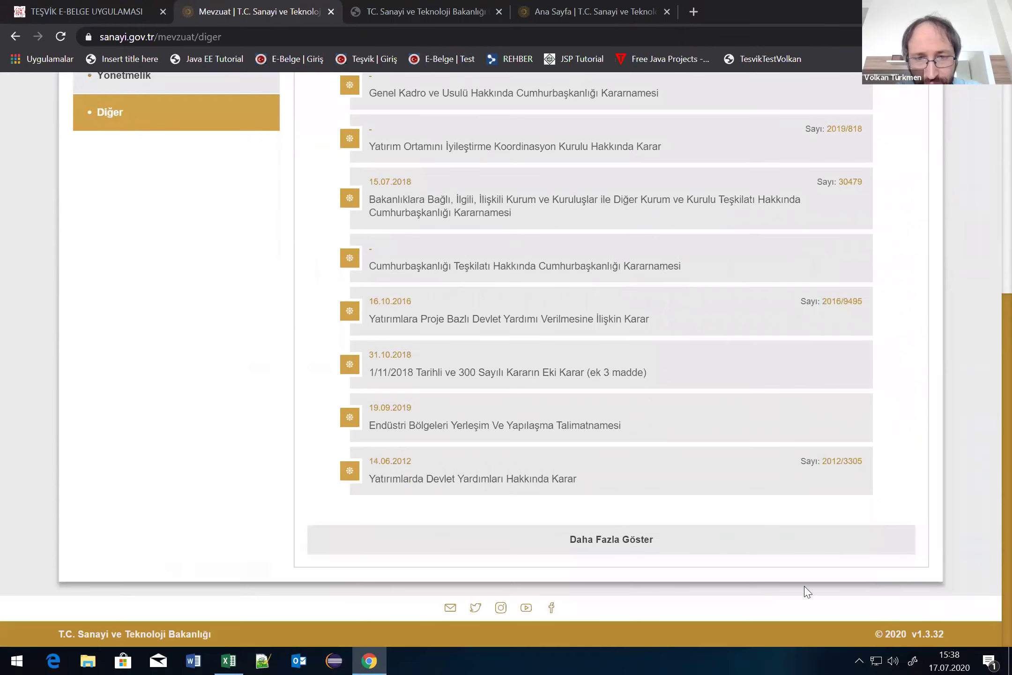
{"action": "left_click", "coordinate": [545, 483]}
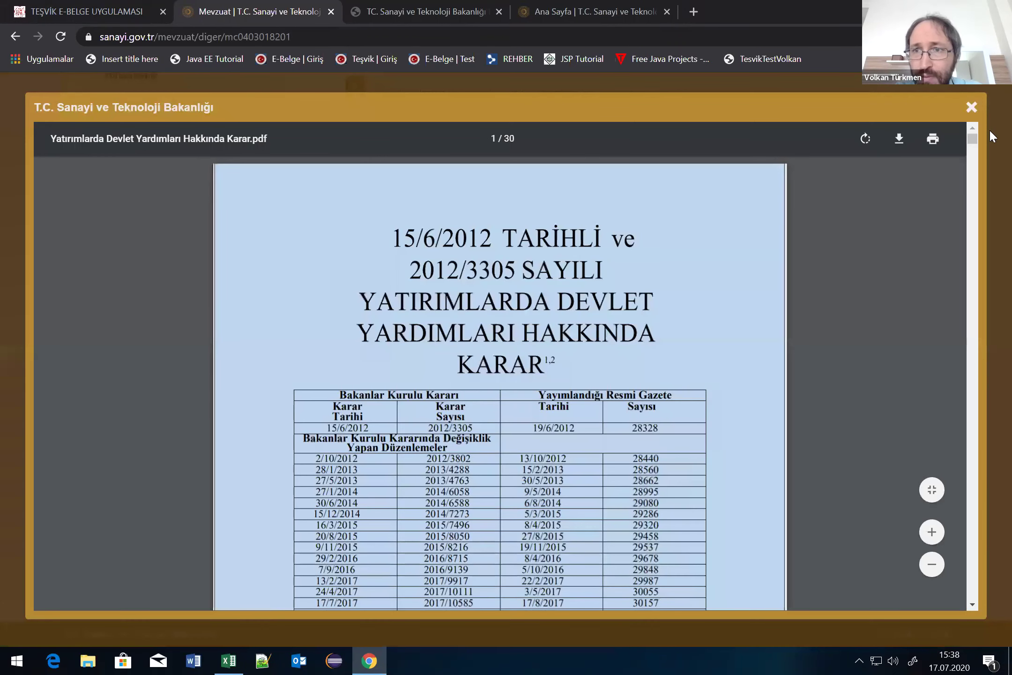
Close the decree PDF and load more items into the Diğer list
{"action": "left_click", "coordinate": [971, 107]}
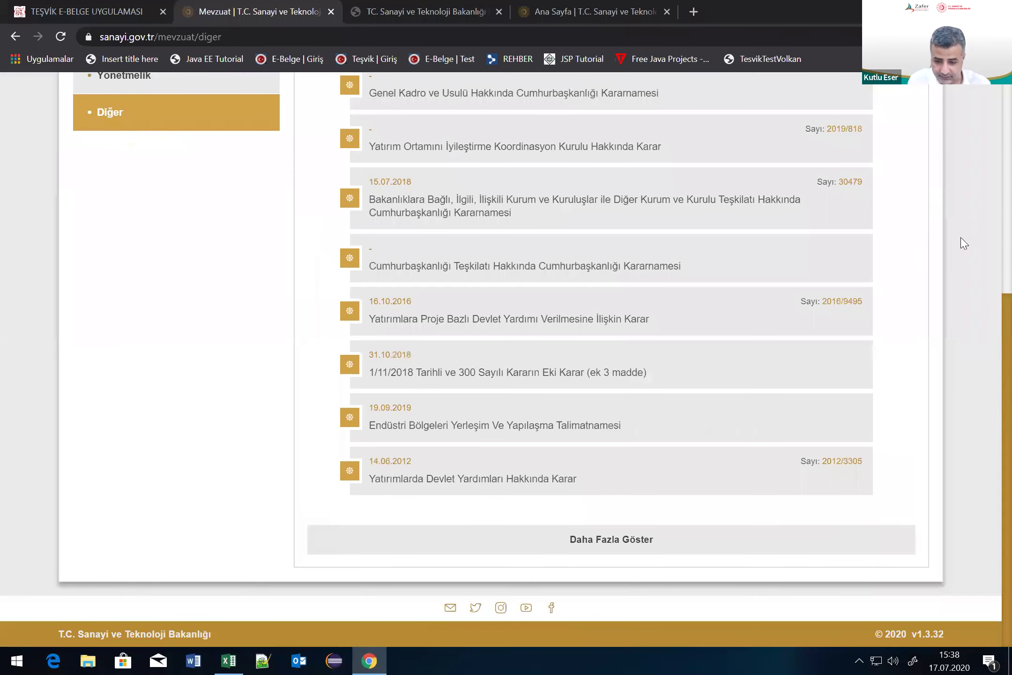
{"action": "scroll", "coordinate": [964, 244], "scroll_direction": "up", "scroll_amount": 3}
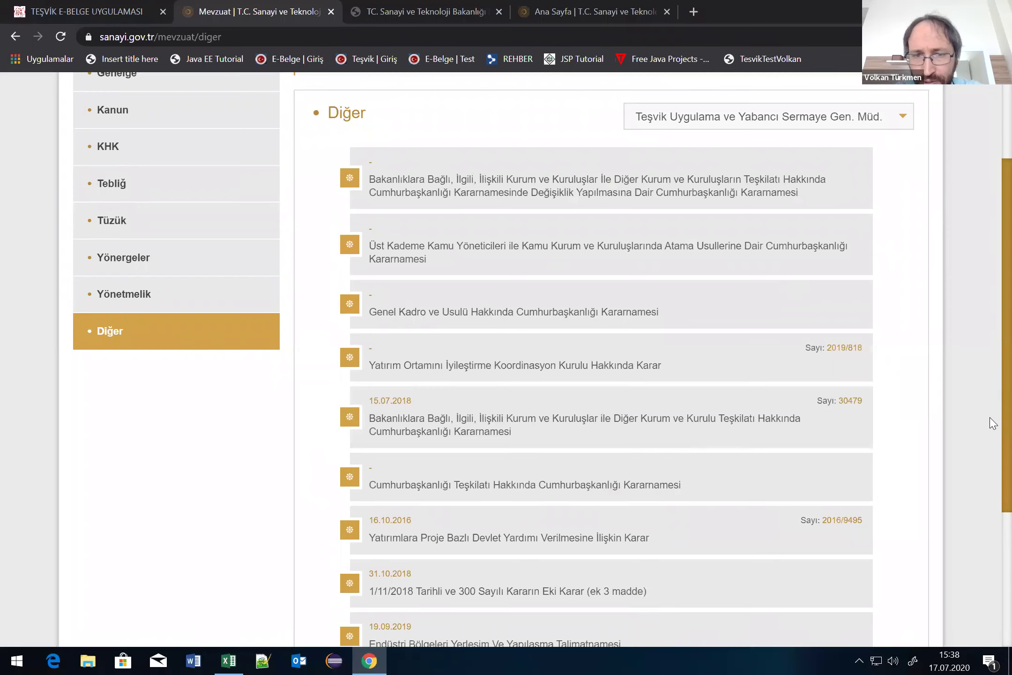
{"action": "scroll", "coordinate": [993, 546], "scroll_direction": "down", "scroll_amount": 3}
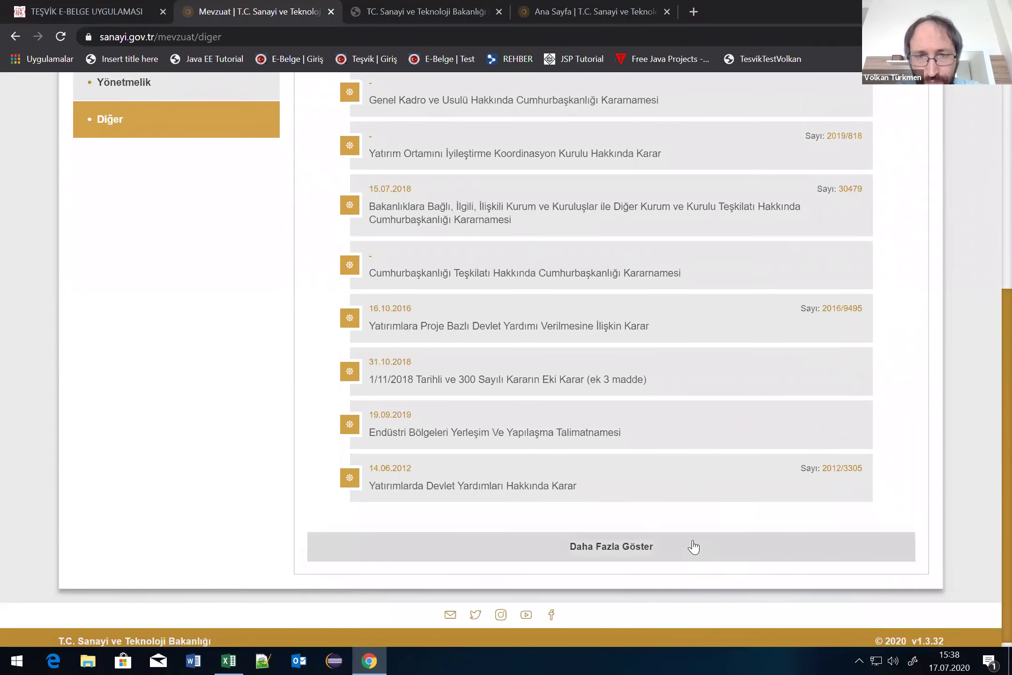
{"action": "left_click", "coordinate": [694, 546]}
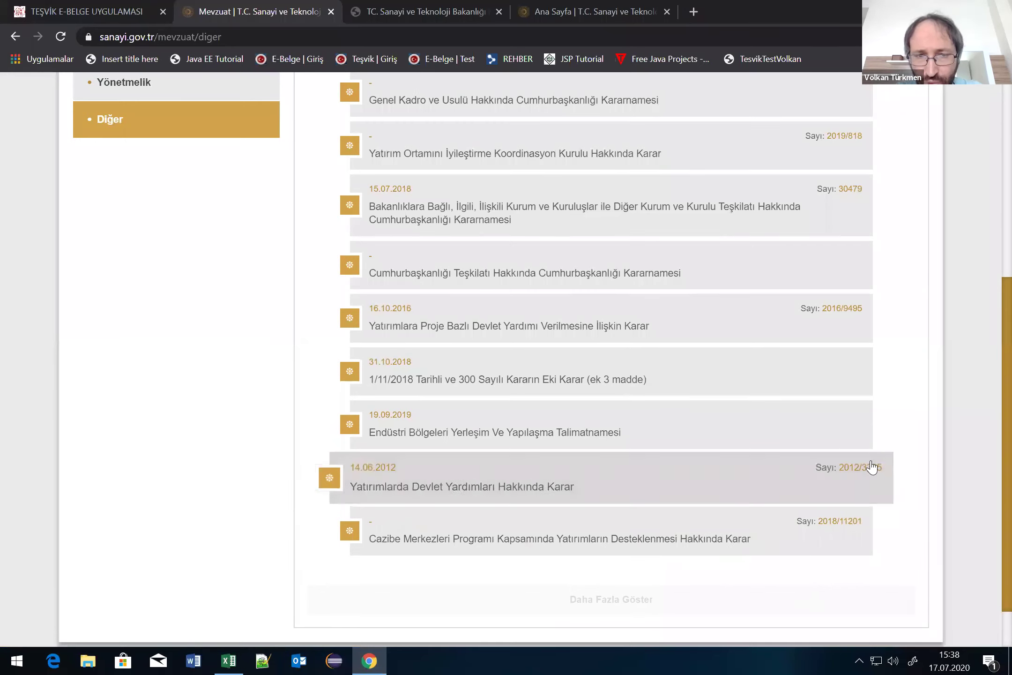
Reopen the Yatırımlarda Devlet Yardımları Hakkında Karar PDF, read through to page 30, and close it
{"action": "left_click", "coordinate": [863, 477]}
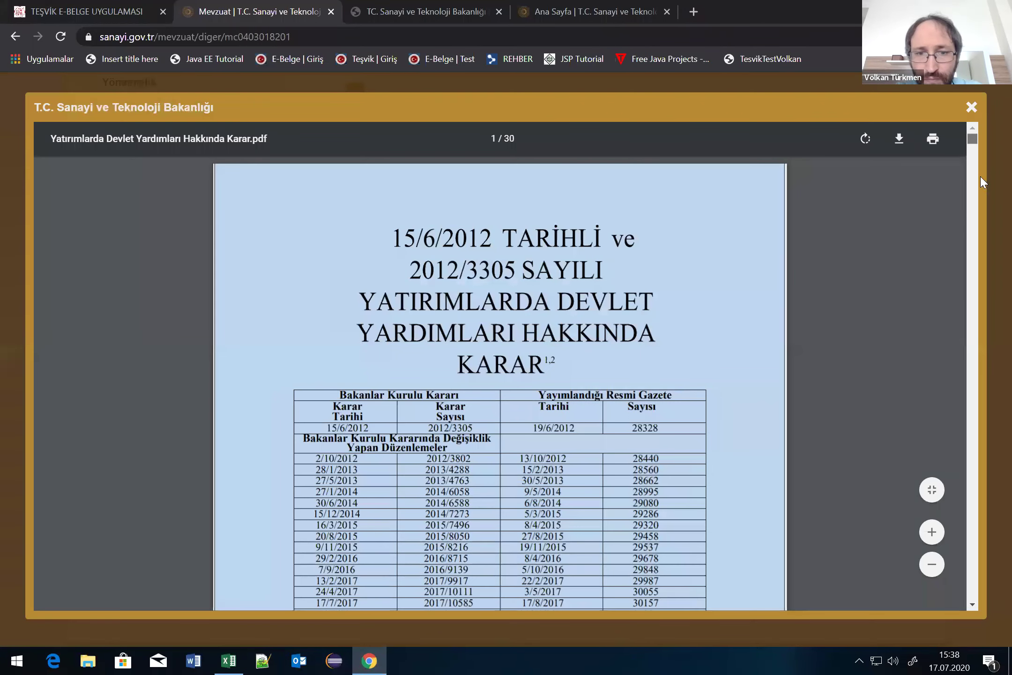
{"action": "scroll", "coordinate": [988, 198], "scroll_direction": "down", "scroll_amount": 3}
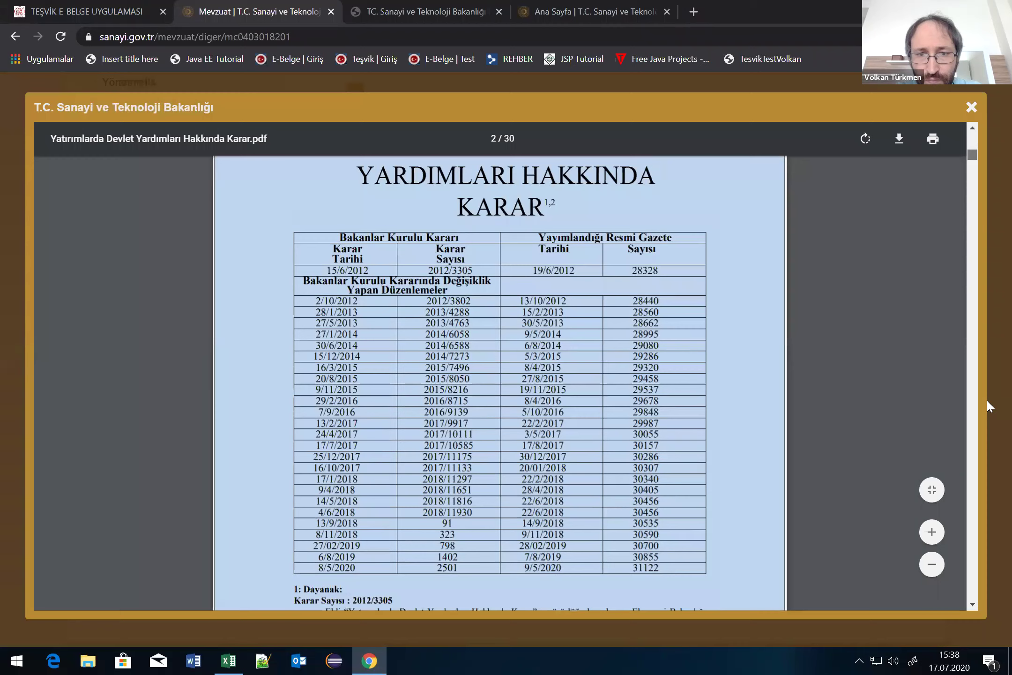
{"action": "scroll", "coordinate": [989, 421], "scroll_direction": "down", "scroll_amount": 20}
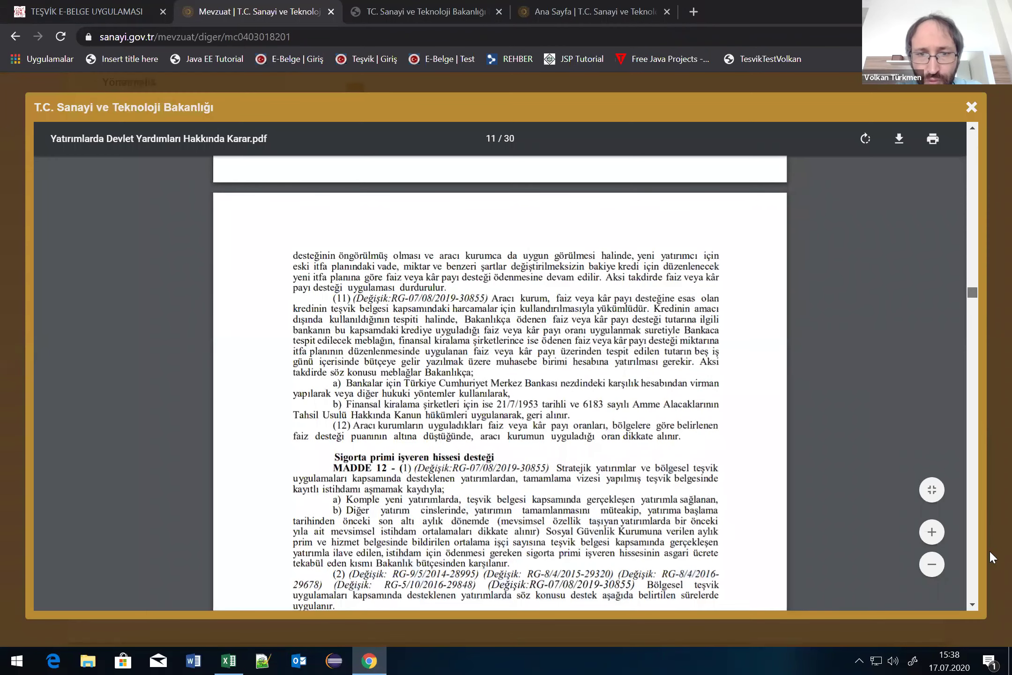
{"action": "scroll", "coordinate": [989, 550], "scroll_direction": "down", "scroll_amount": 20}
{"action": "scroll", "coordinate": [989, 553], "scroll_direction": "down", "scroll_amount": 20}
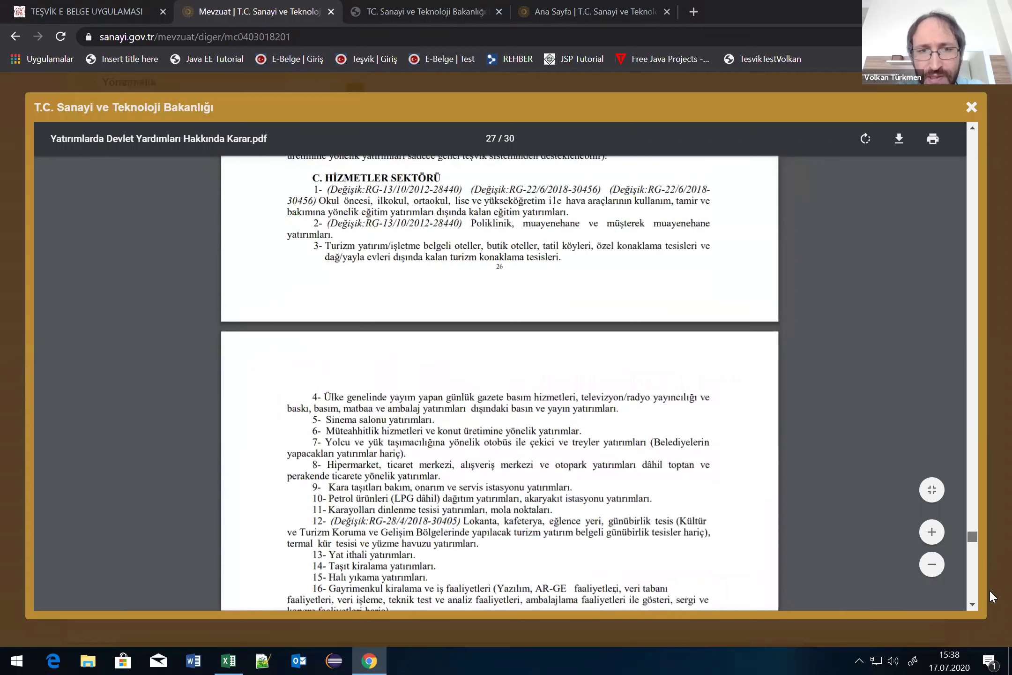
{"action": "scroll", "coordinate": [971, 117], "scroll_direction": "down", "scroll_amount": 2}
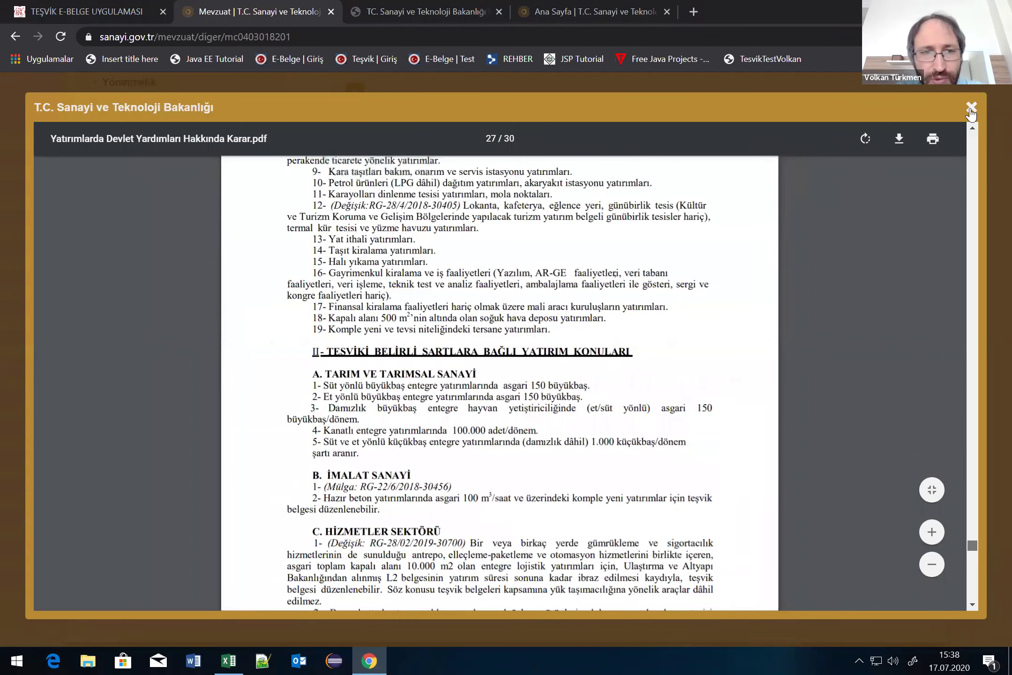
{"action": "scroll", "coordinate": [971, 115], "scroll_direction": "down", "scroll_amount": 10}
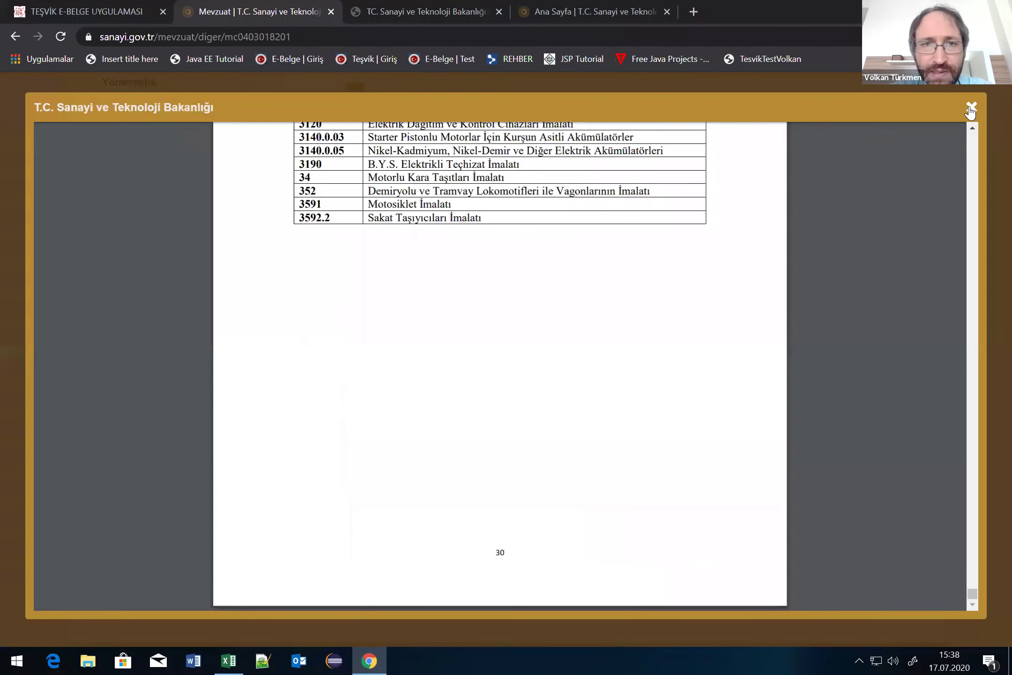
{"action": "left_click", "coordinate": [970, 111]}
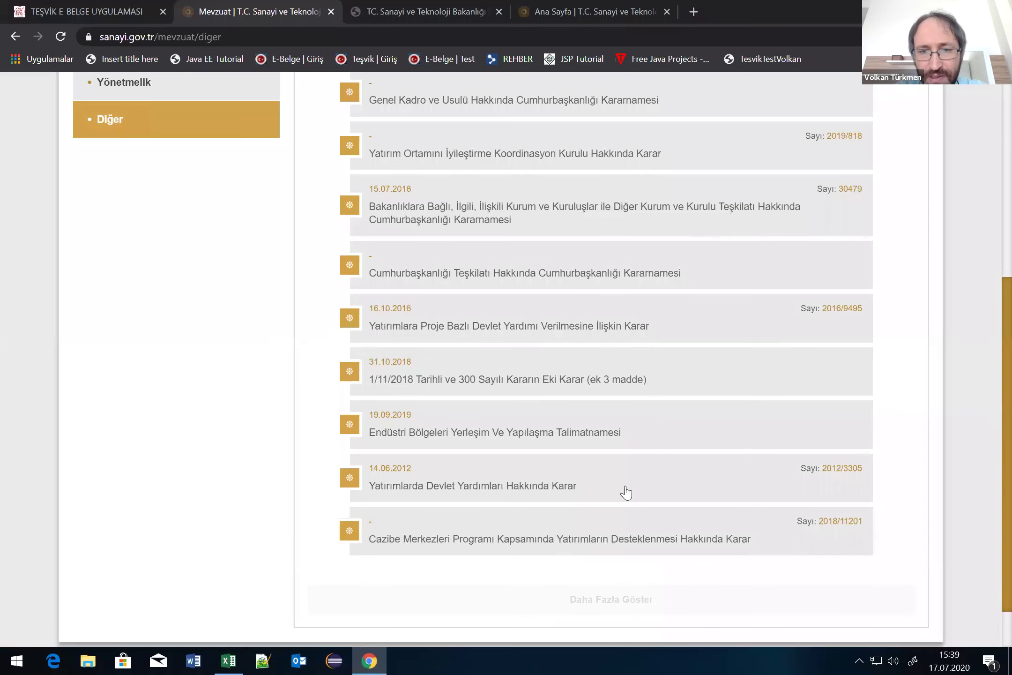
Scroll the Mevzuat page to the top, flip to Excel and back, then return to the TEŞVİK E-BELGE UYGULAMASI tab
{"action": "scroll", "coordinate": [991, 380], "scroll_direction": "up", "scroll_amount": 1}
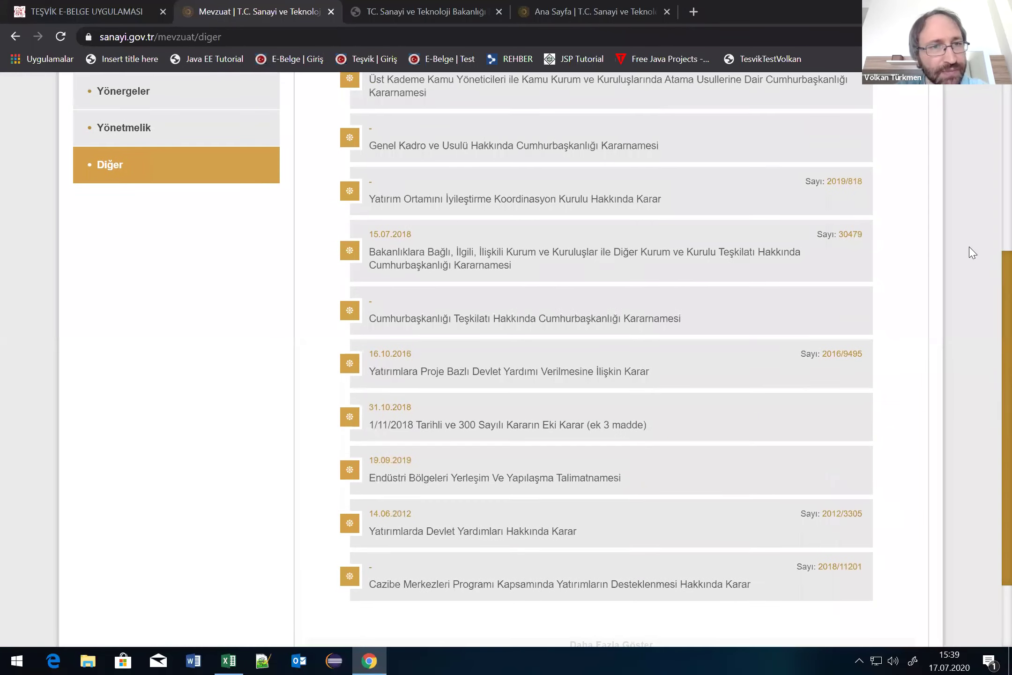
{"action": "scroll", "coordinate": [973, 253], "scroll_direction": "up", "scroll_amount": 7}
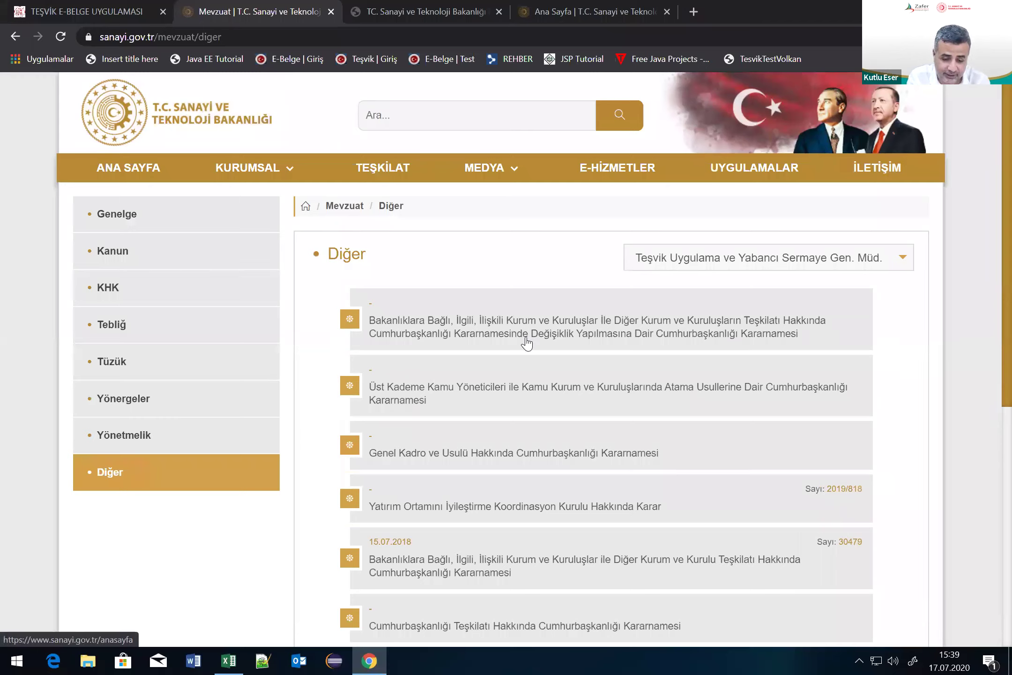
{"action": "left_click", "coordinate": [239, 659]}
{"action": "left_click", "coordinate": [239, 659]}
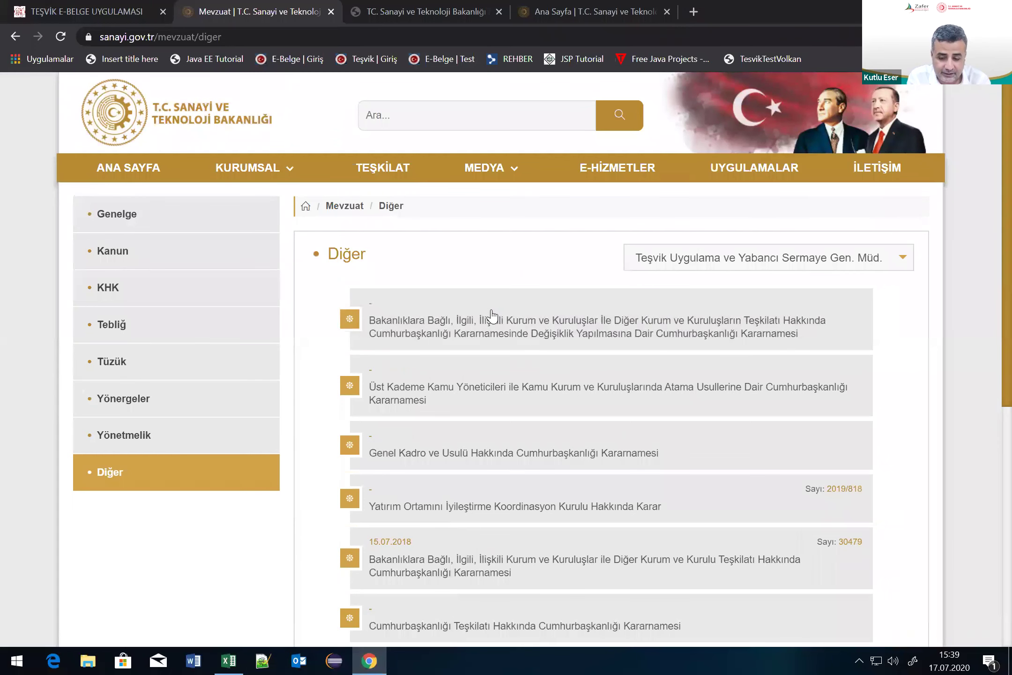
{"action": "key", "text": "ctrl+Tab"}
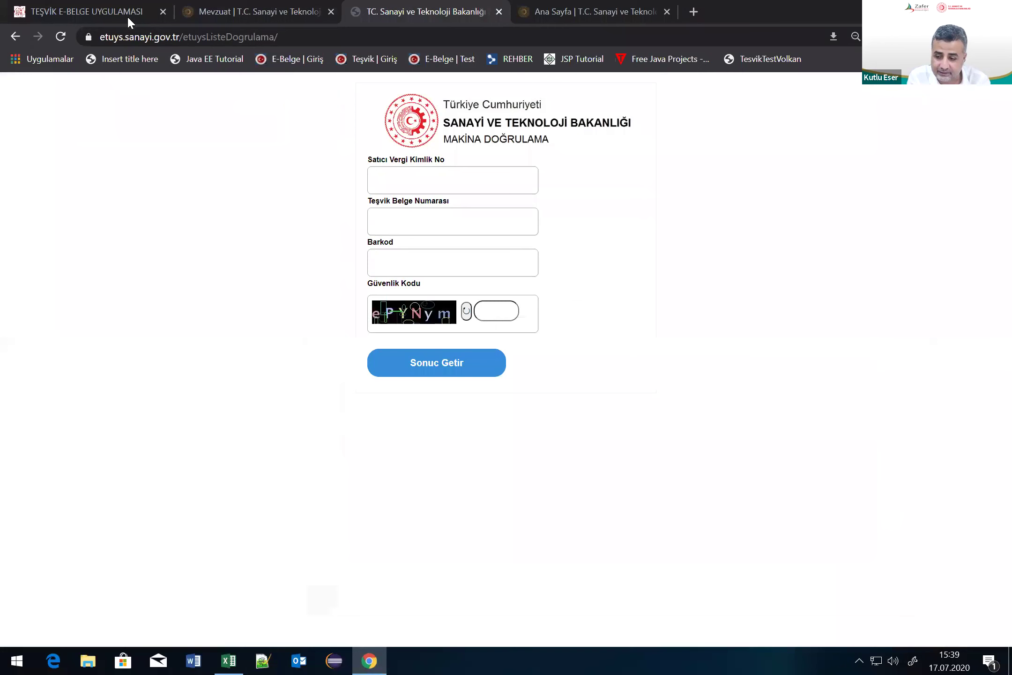
{"action": "left_click", "coordinate": [127, 16]}
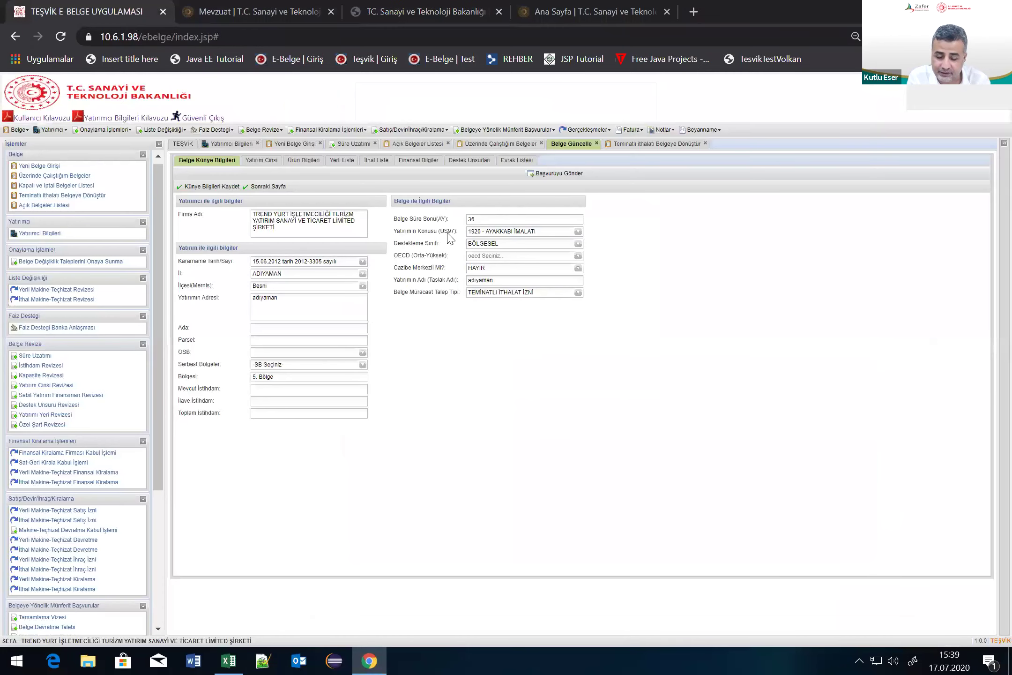
{"action": "left_click", "coordinate": [579, 233]}
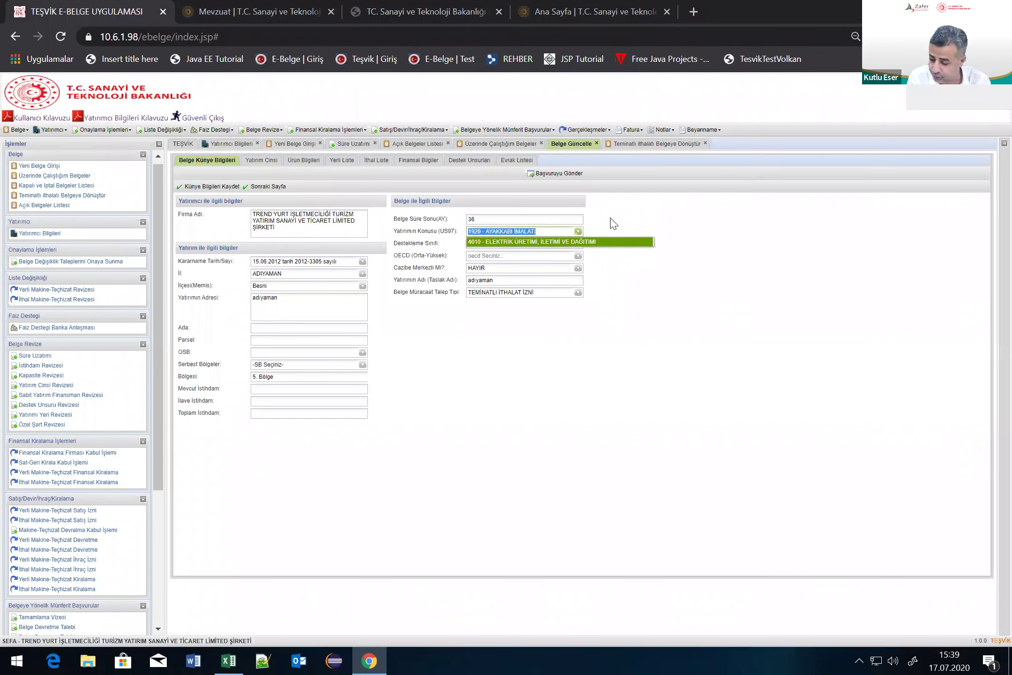
{"action": "left_click", "coordinate": [610, 224]}
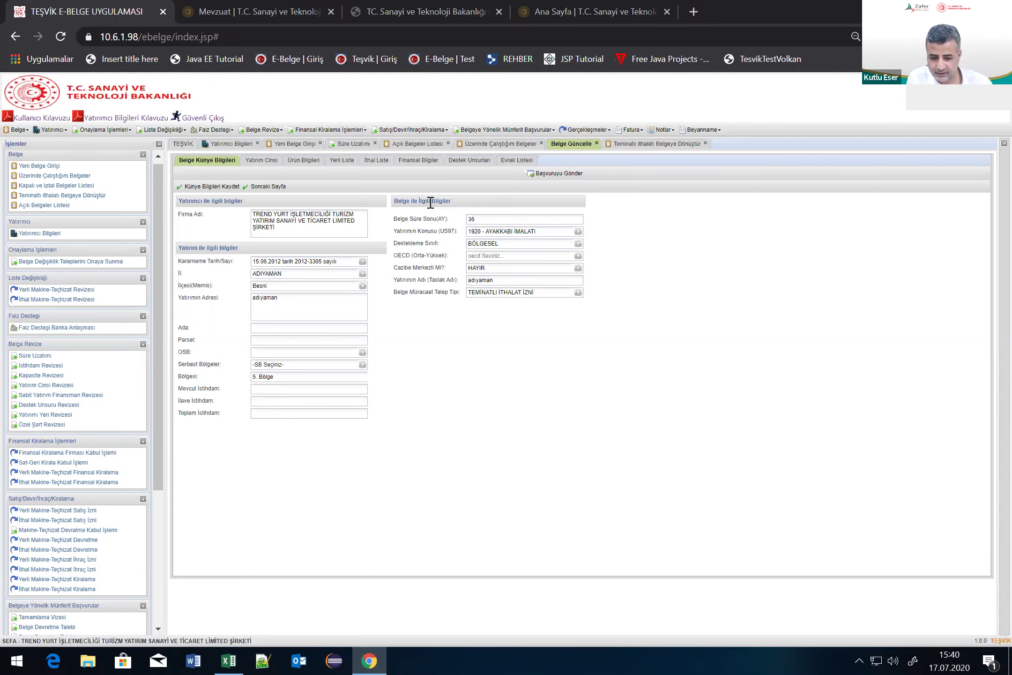
Change the certificate's Destekleme Sınıfı from BÖLGESEL to BÖLGESEL - ALT BÖLGE
{"action": "left_click", "coordinate": [580, 246]}
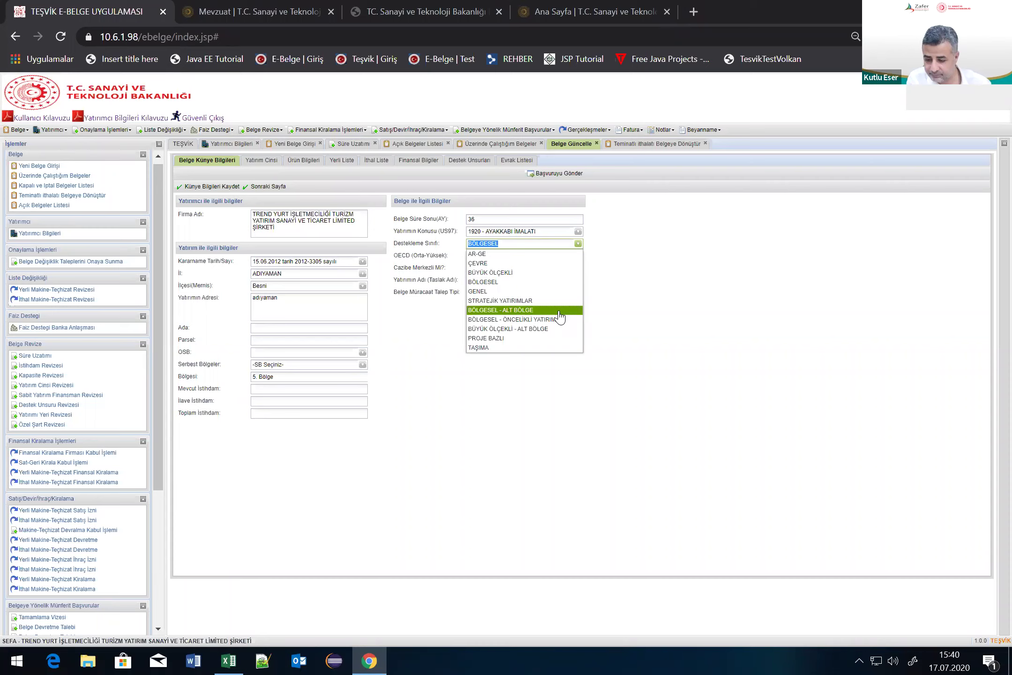
{"action": "left_click", "coordinate": [559, 310]}
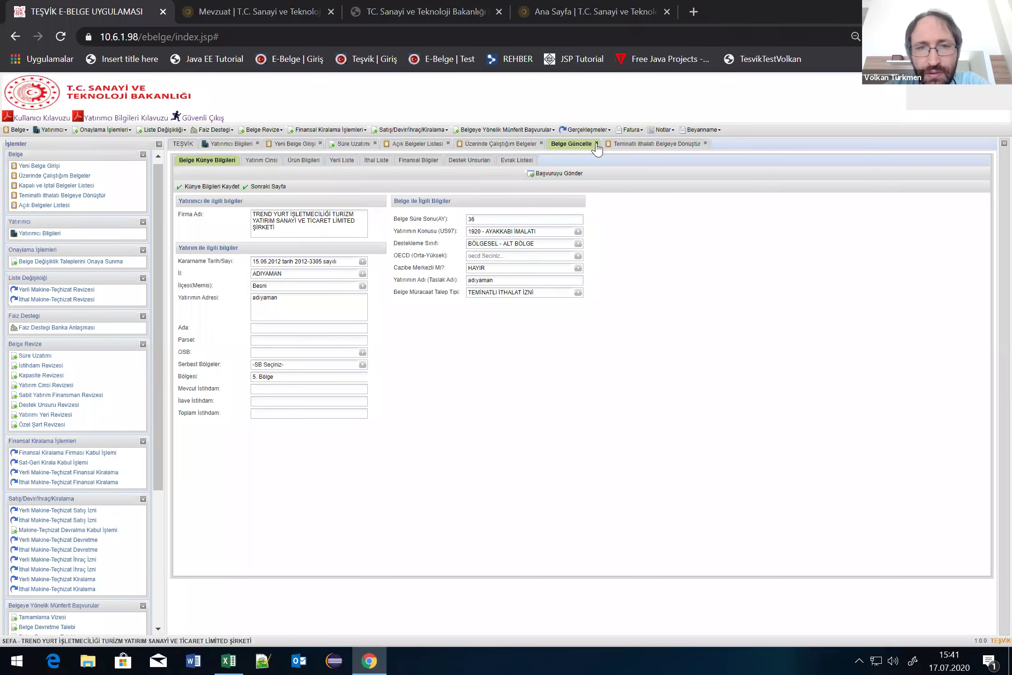
Open and close the Teminatlı ithalatı Belgeye Dönüştür page, then glance at the investment subject choices
{"action": "left_click", "coordinate": [674, 149]}
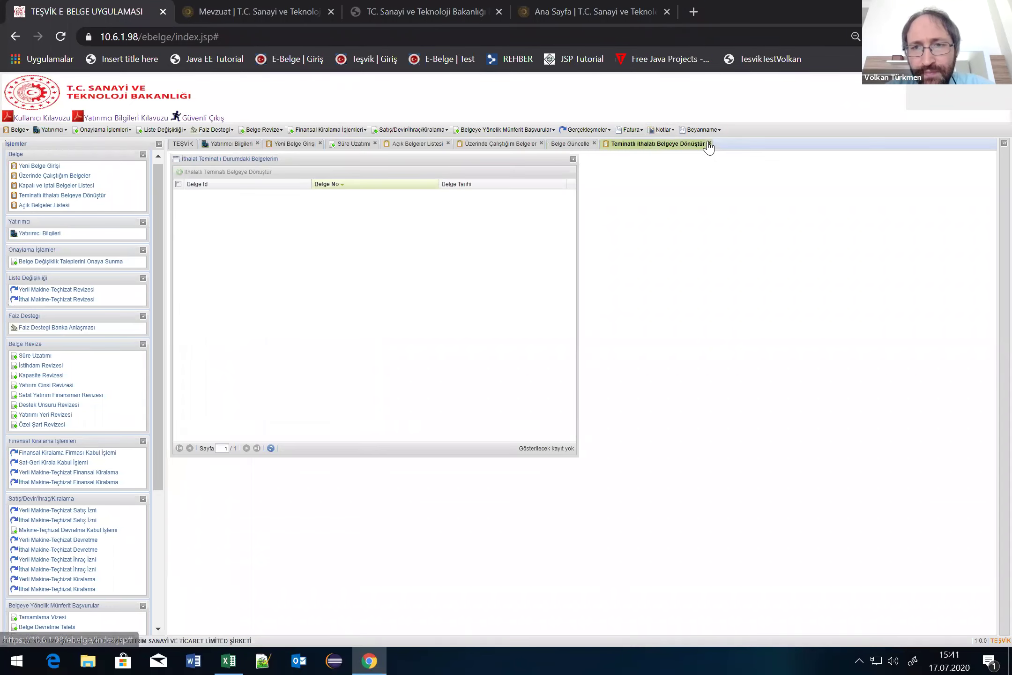
{"action": "left_click", "coordinate": [710, 143]}
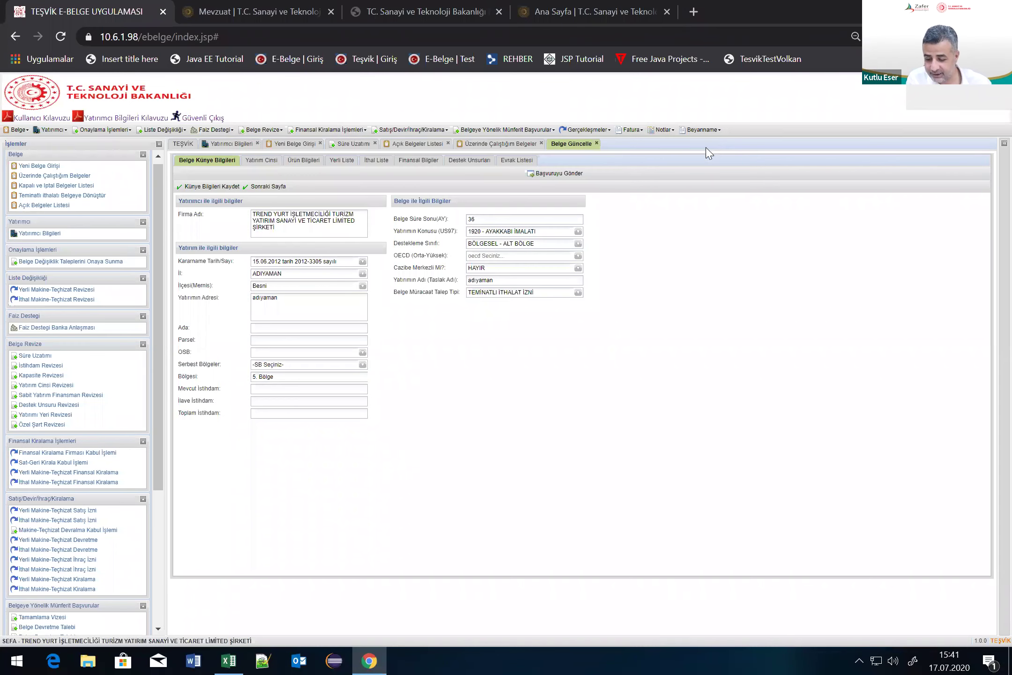
{"action": "left_click", "coordinate": [579, 237]}
{"action": "left_click", "coordinate": [615, 228]}
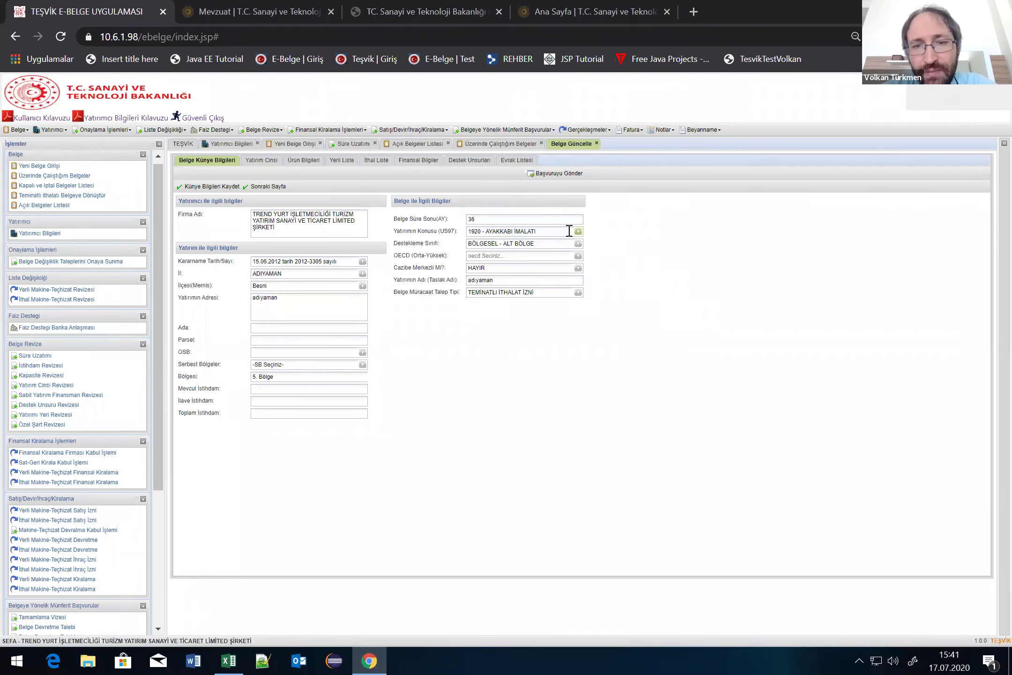
Select the 1920 - AYAKKABI İMALATI text in Yatırımın Konusu and reopen its choice list
{"action": "left_click_drag", "start_coordinate": [536, 231], "coordinate": [468, 231]}
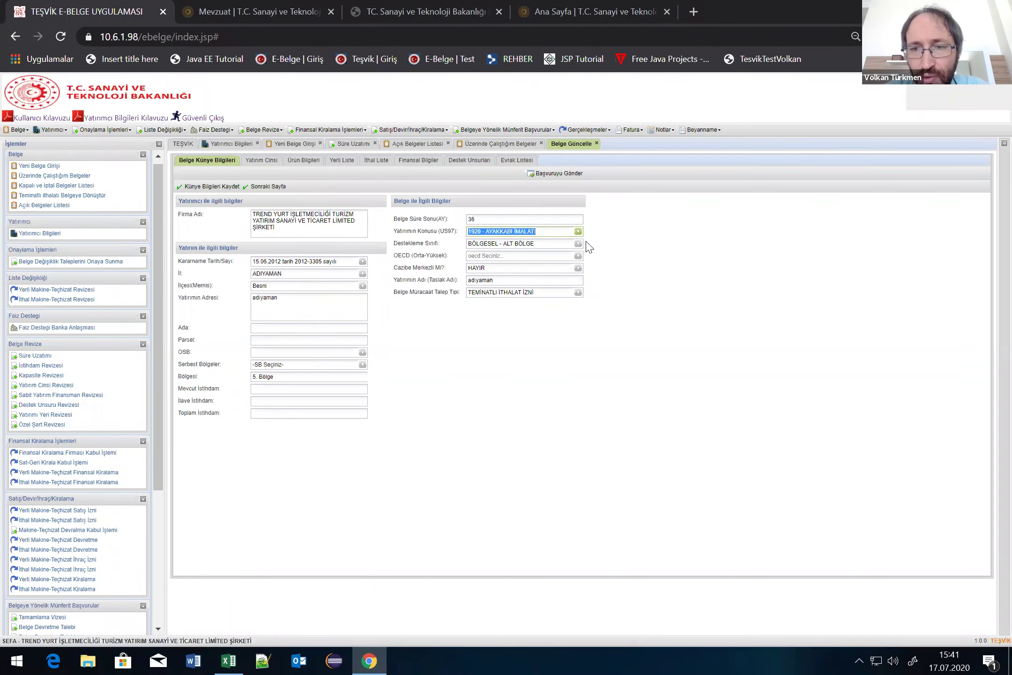
{"action": "left_click", "coordinate": [603, 248]}
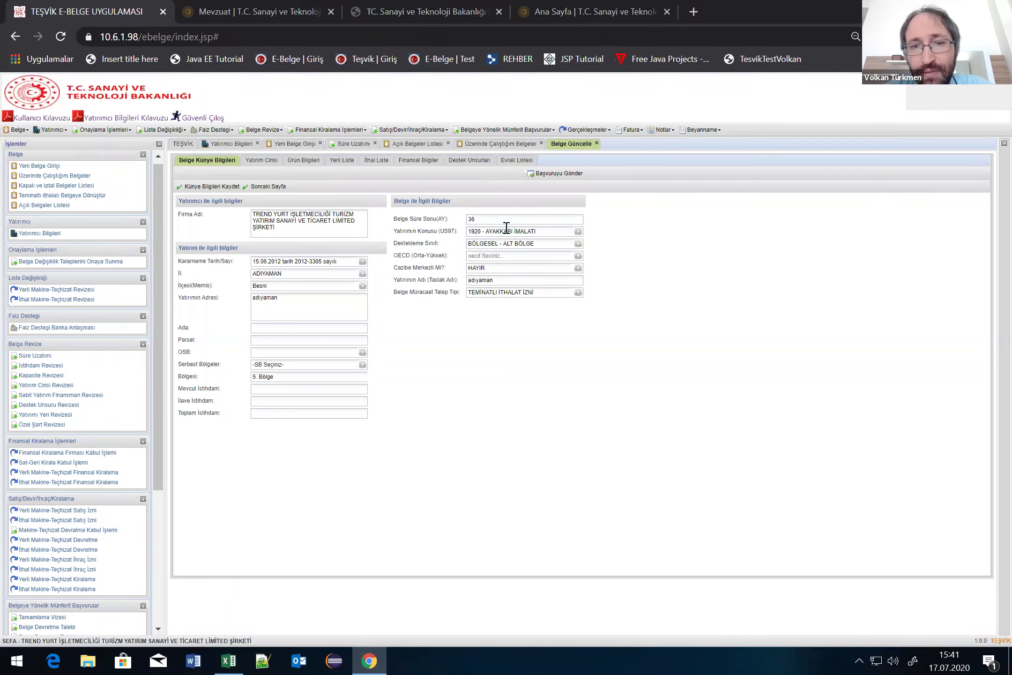
{"action": "left_click_drag", "start_coordinate": [535, 232], "coordinate": [471, 235]}
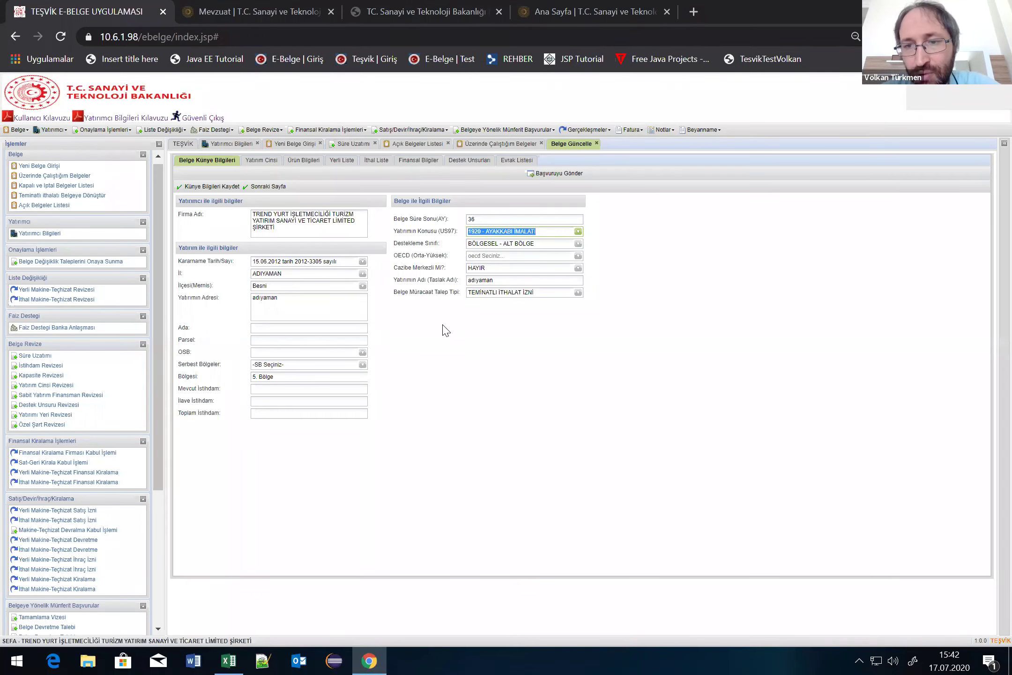
{"action": "left_click", "coordinate": [542, 324]}
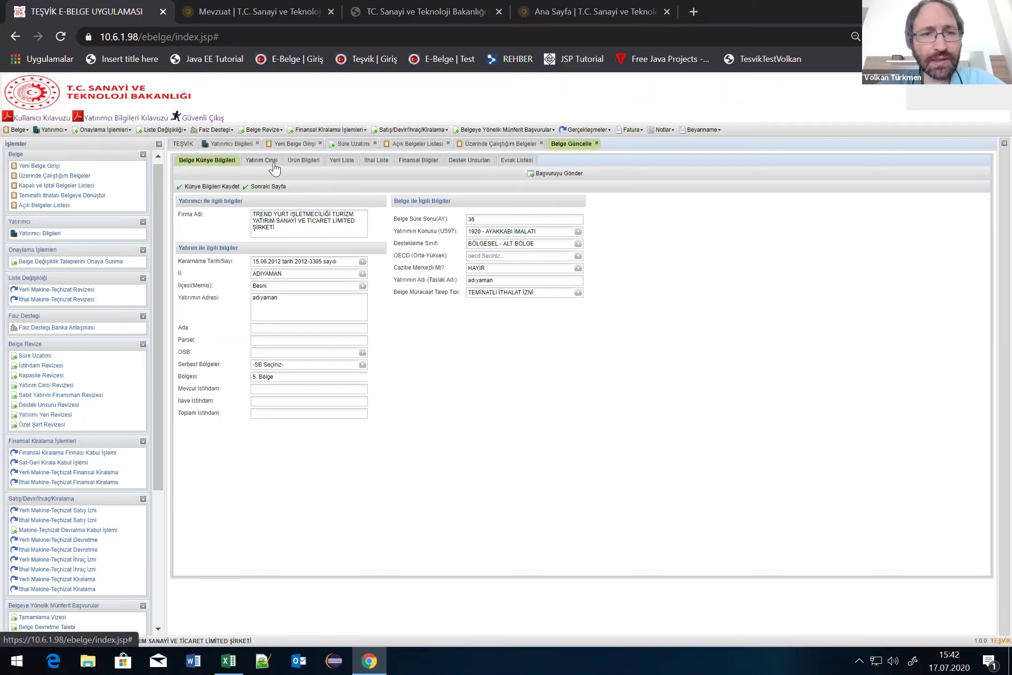
{"action": "left_click", "coordinate": [578, 232]}
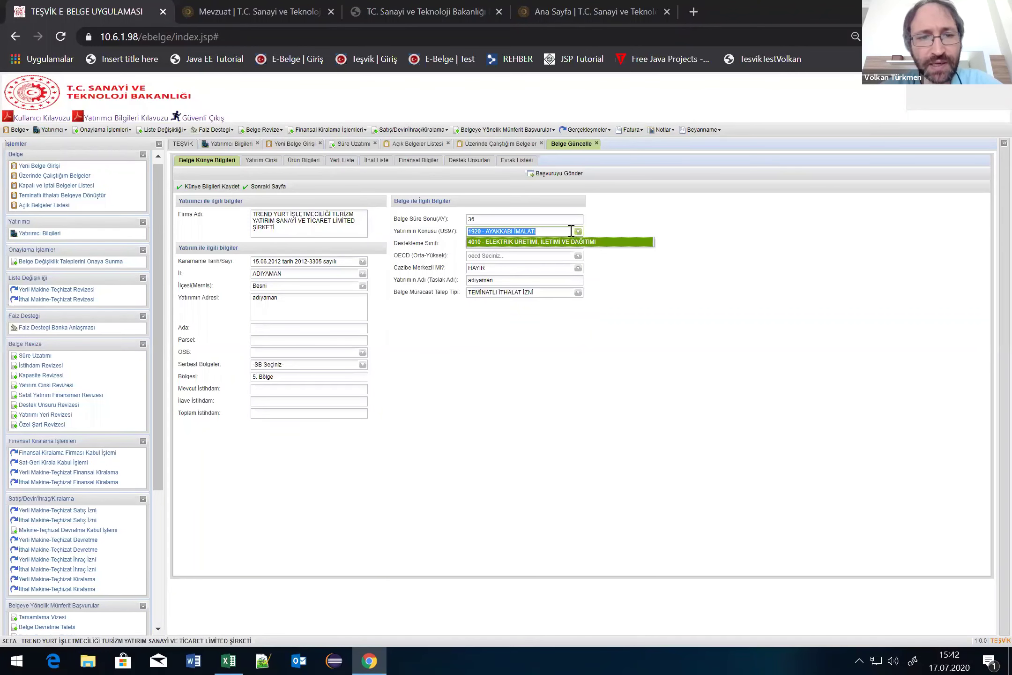
Visit Yatırım Cinsi and product info, cancel a new product entry, then show the ayakkabı Yerli Liste
{"action": "left_click", "coordinate": [257, 160]}
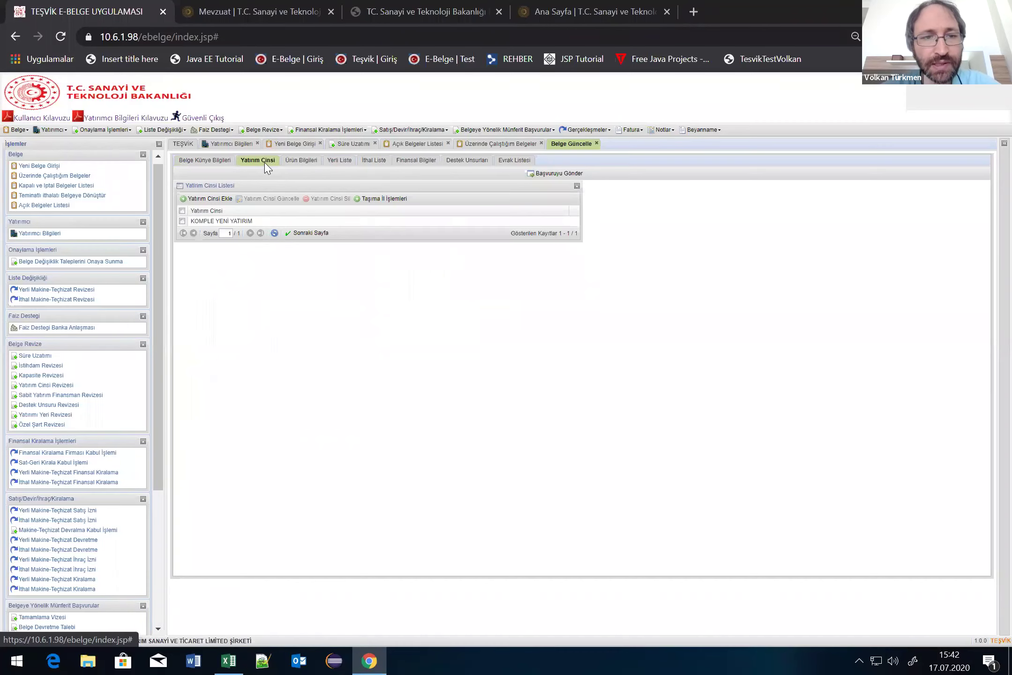
{"action": "left_click", "coordinate": [318, 236]}
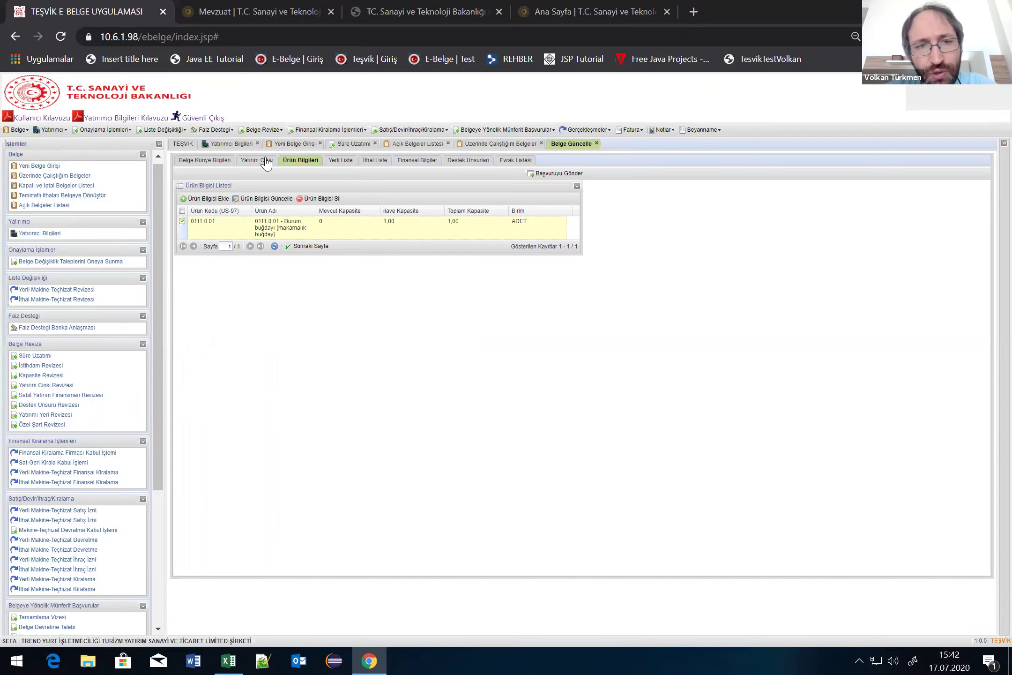
{"action": "left_click", "coordinate": [217, 206]}
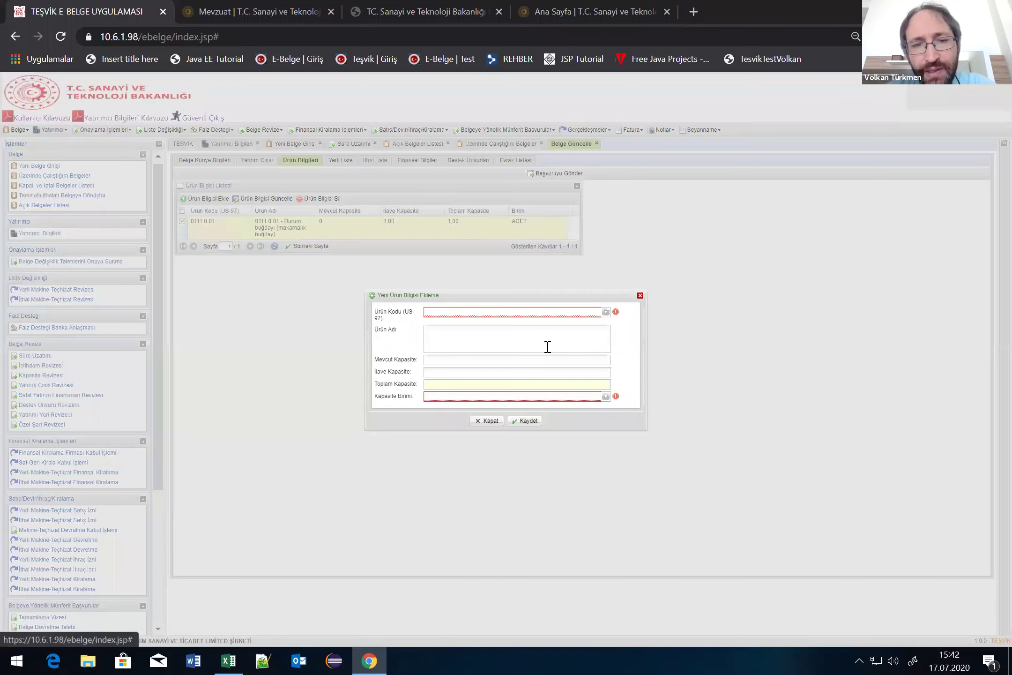
{"action": "left_click", "coordinate": [606, 313]}
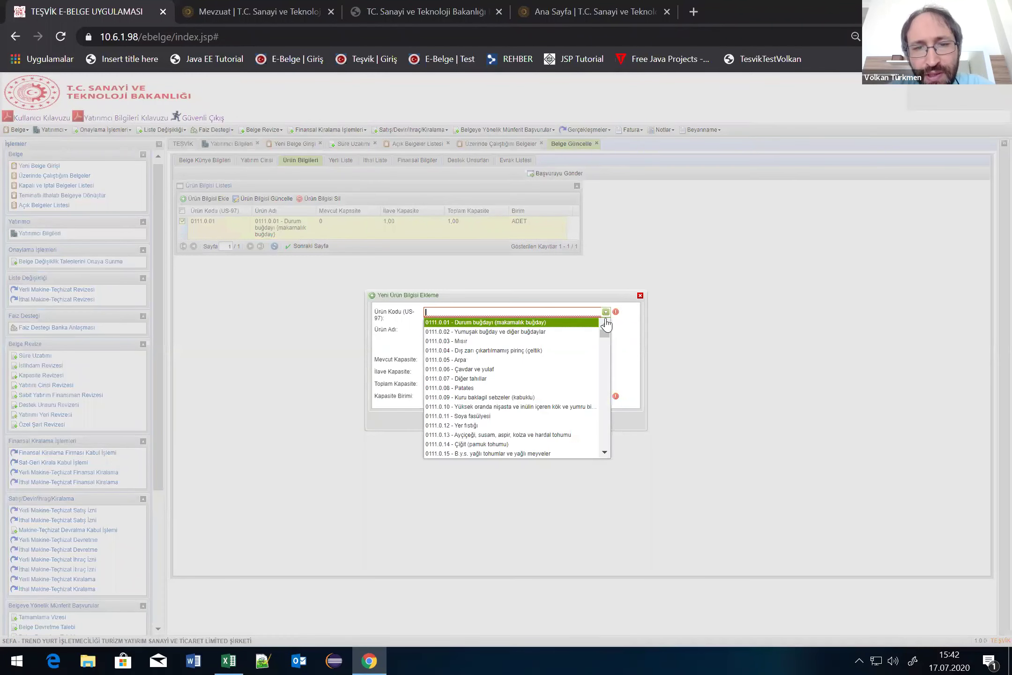
{"action": "key", "text": "Up"}
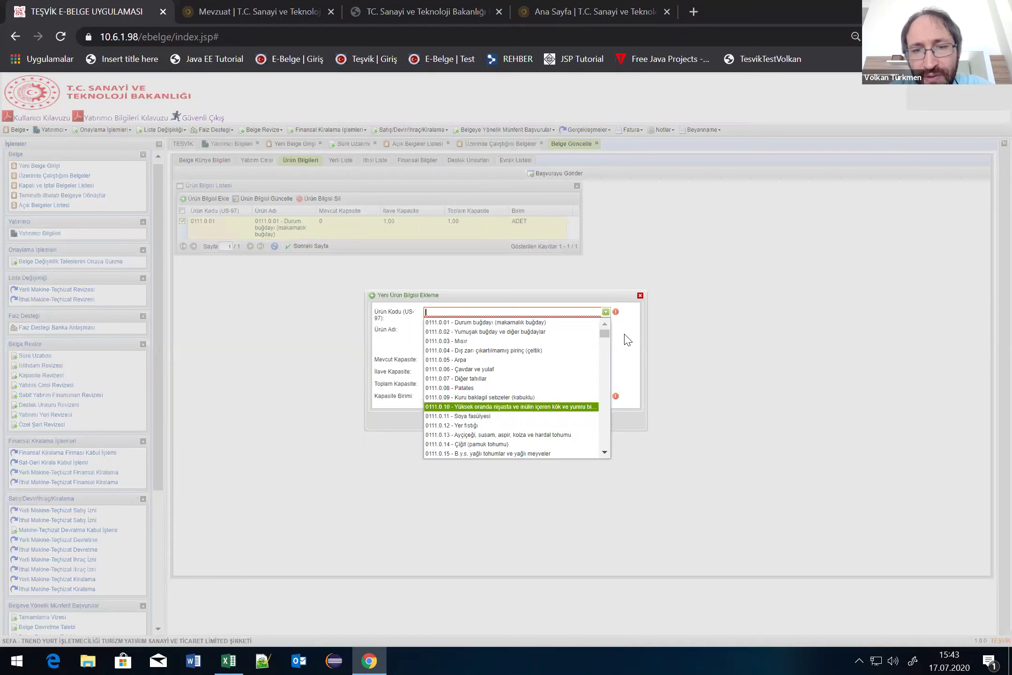
{"action": "left_click", "coordinate": [641, 296]}
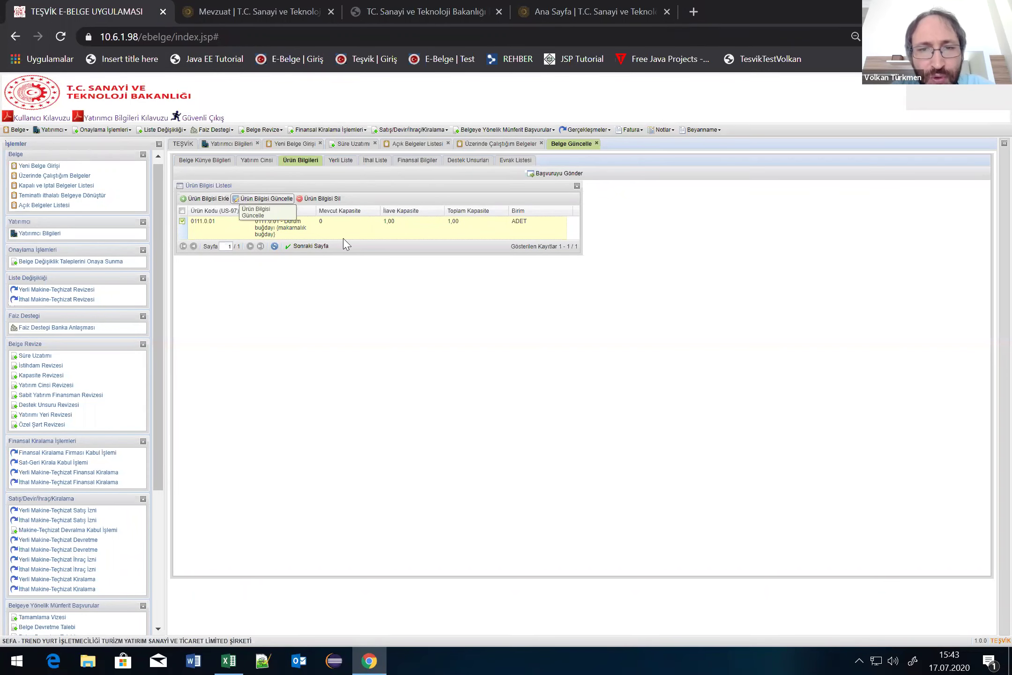
{"action": "left_click", "coordinate": [351, 160]}
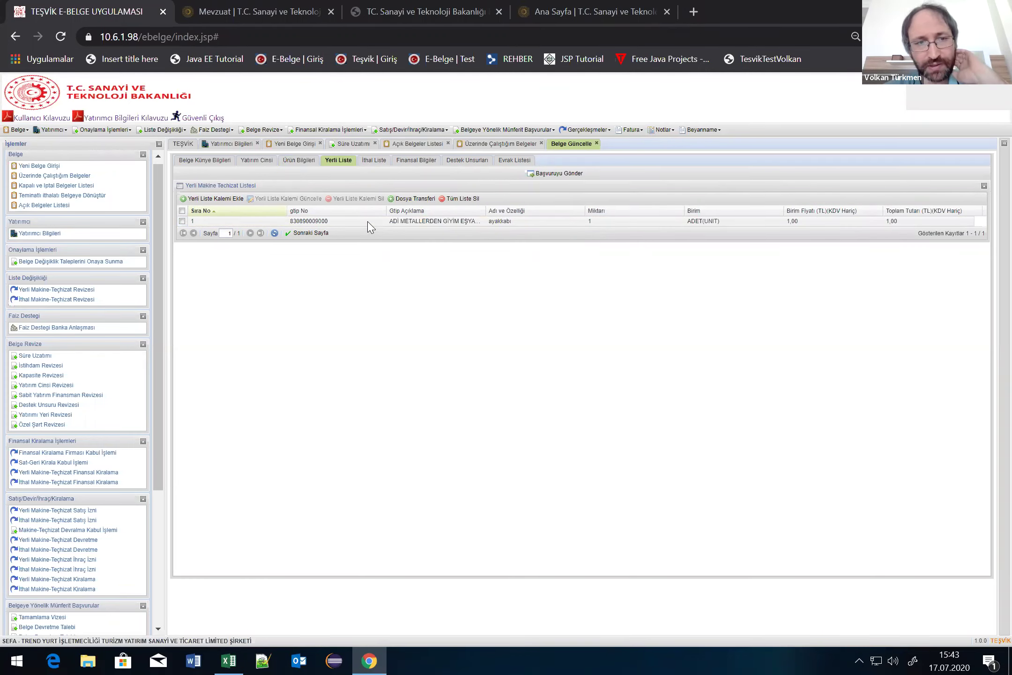
Download the Yerli-Liste-Bilgileri Excel template from the Dosya Transferi window and open it
{"action": "left_click", "coordinate": [234, 199]}
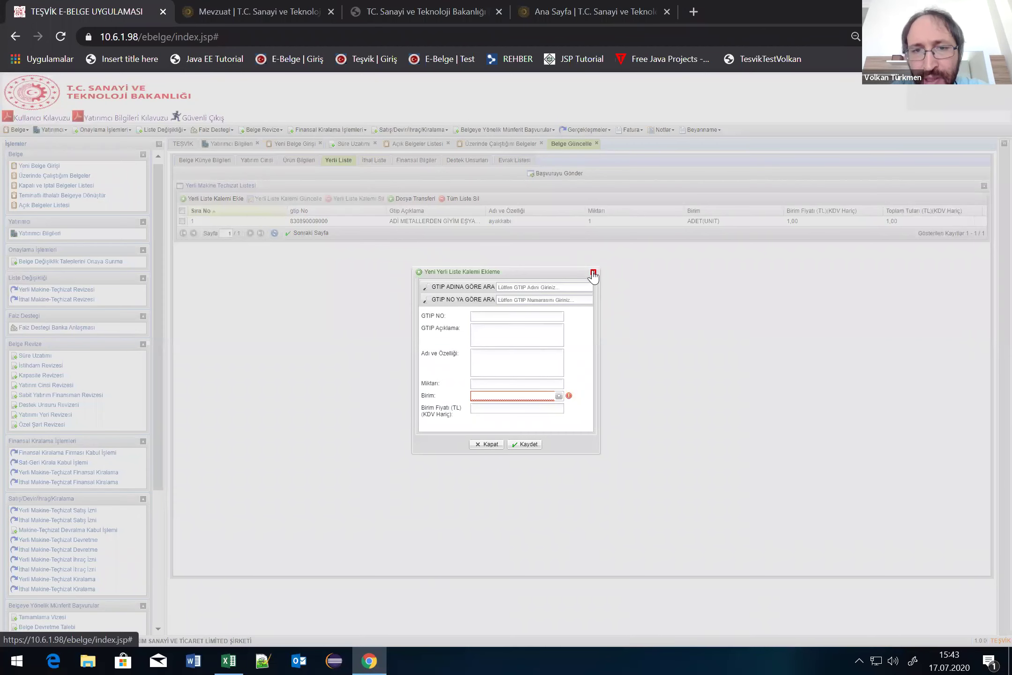
{"action": "left_click", "coordinate": [592, 273]}
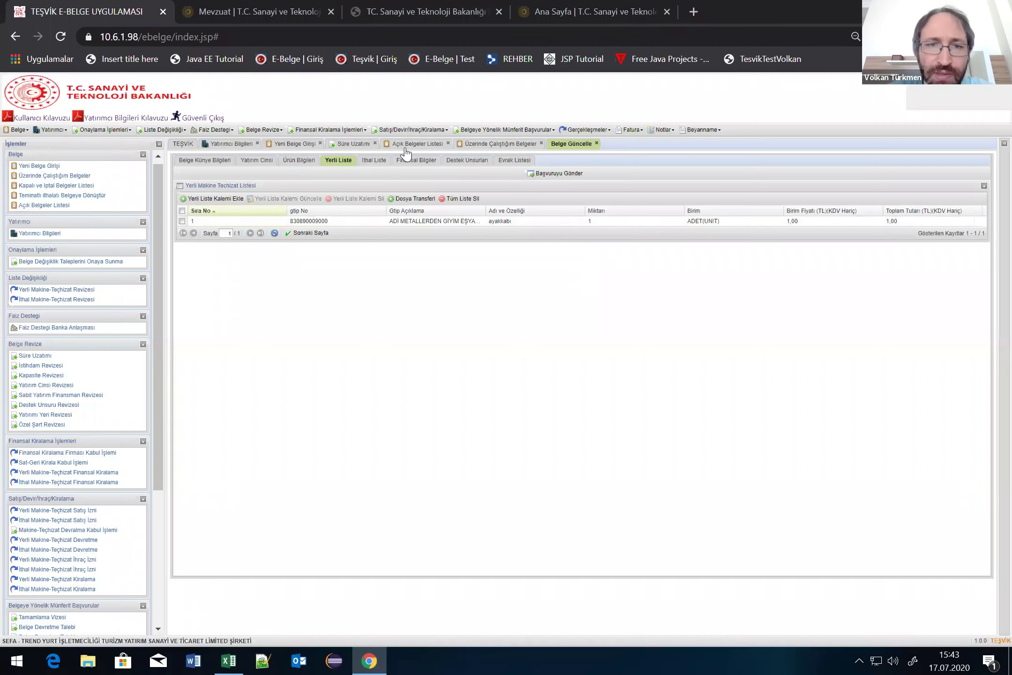
{"action": "left_click", "coordinate": [429, 201]}
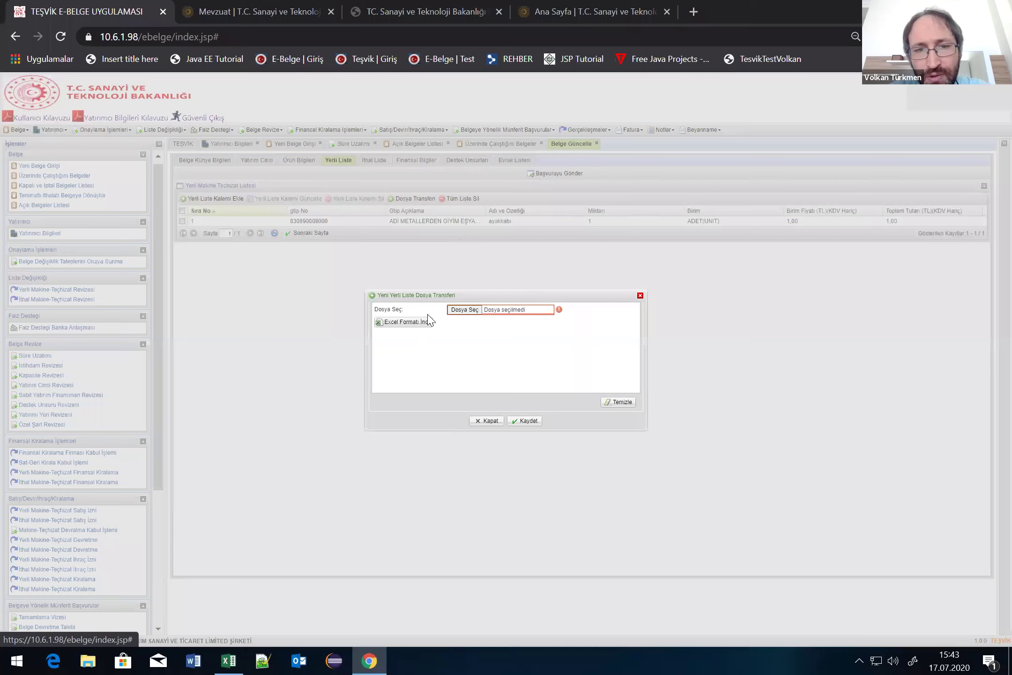
{"action": "left_click", "coordinate": [423, 328]}
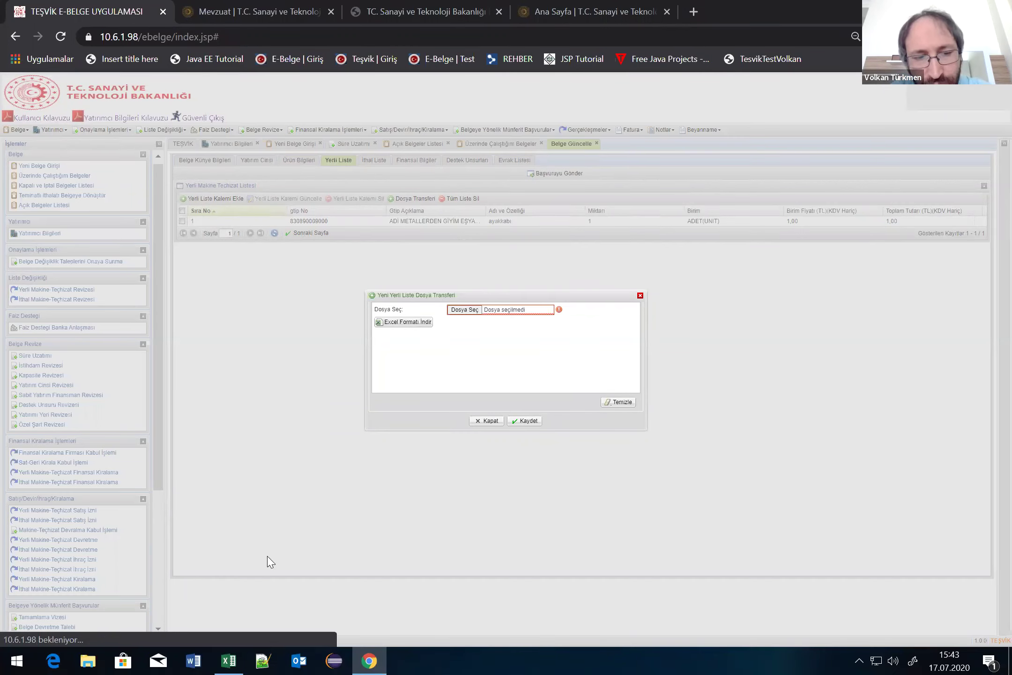
{"action": "left_click", "coordinate": [115, 615]}
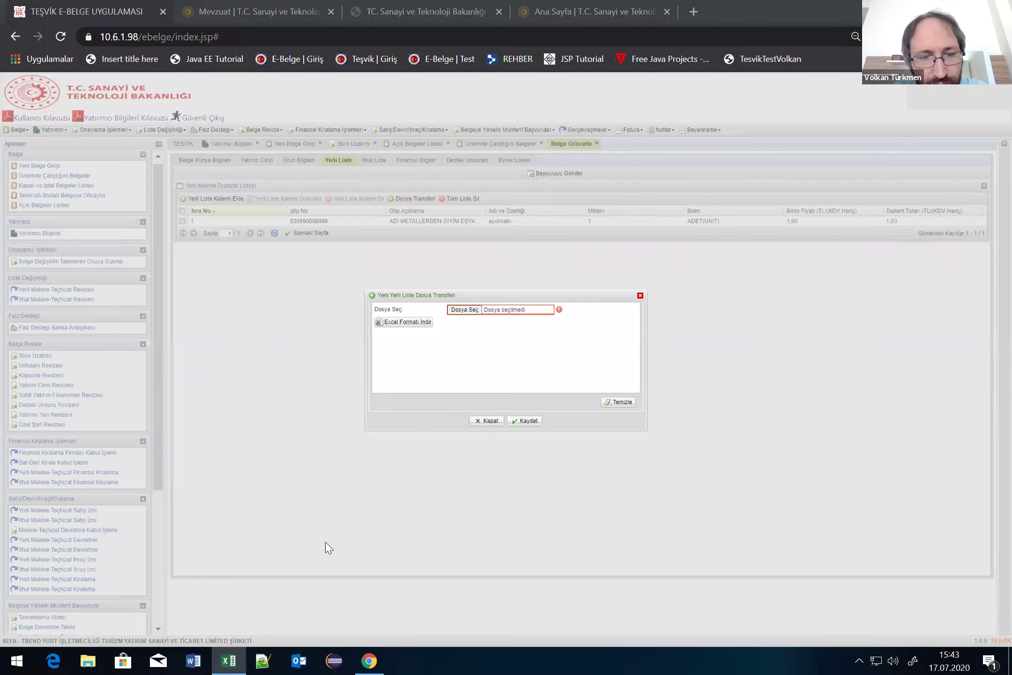
Review the template's GTIP KODLARI and BİRİM KODLARI sheets, then return to E-TUYS
{"action": "left_click", "coordinate": [233, 660]}
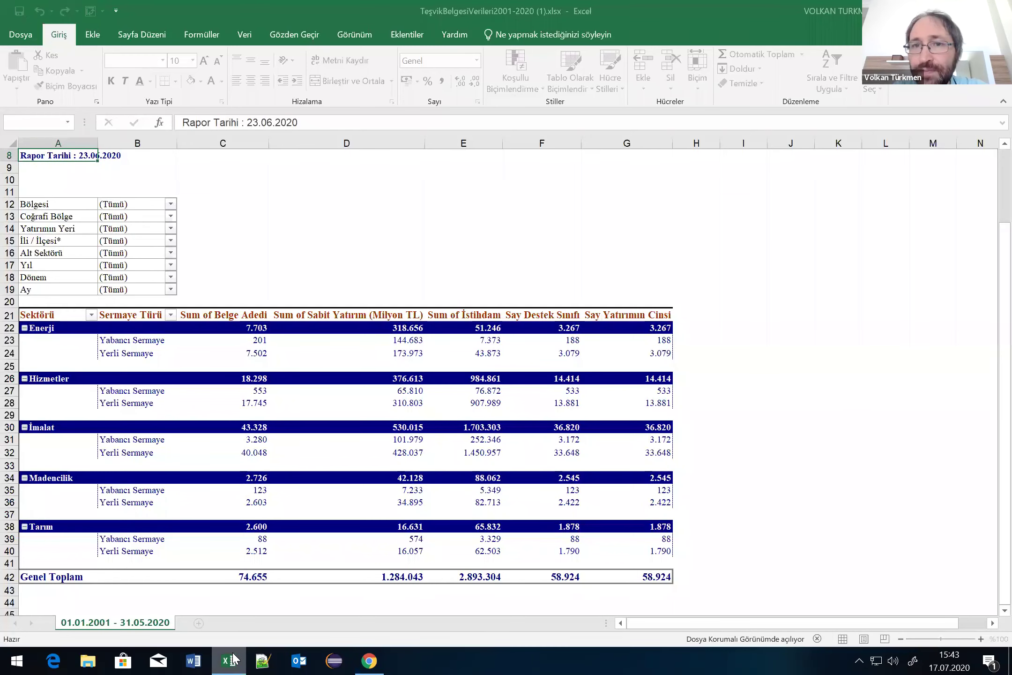
{"action": "left_click", "coordinate": [233, 660]}
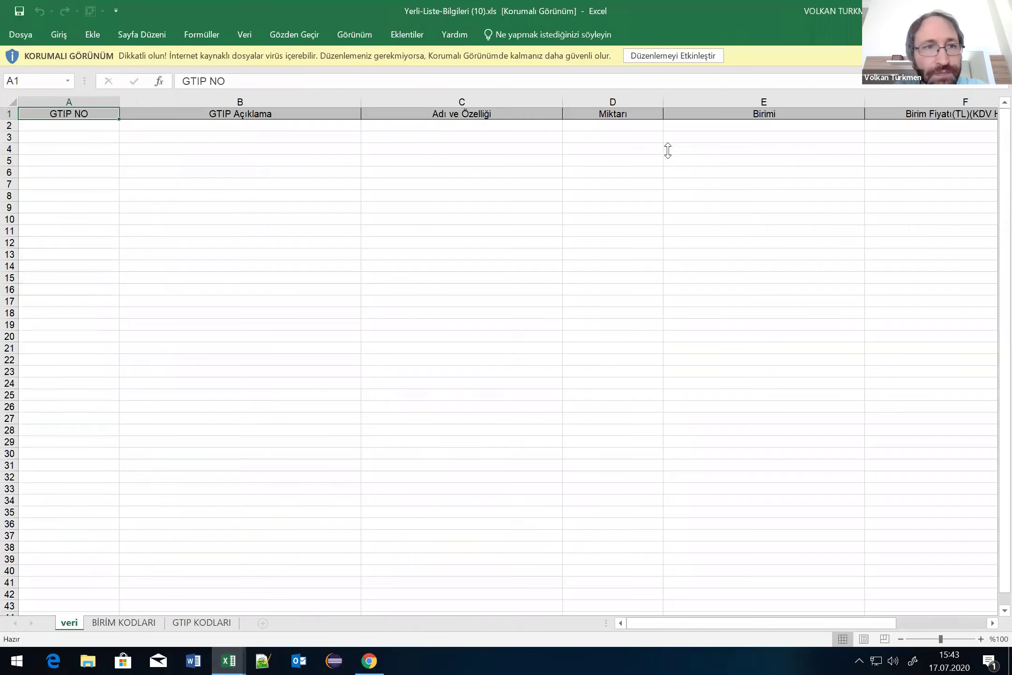
{"action": "left_click", "coordinate": [212, 624]}
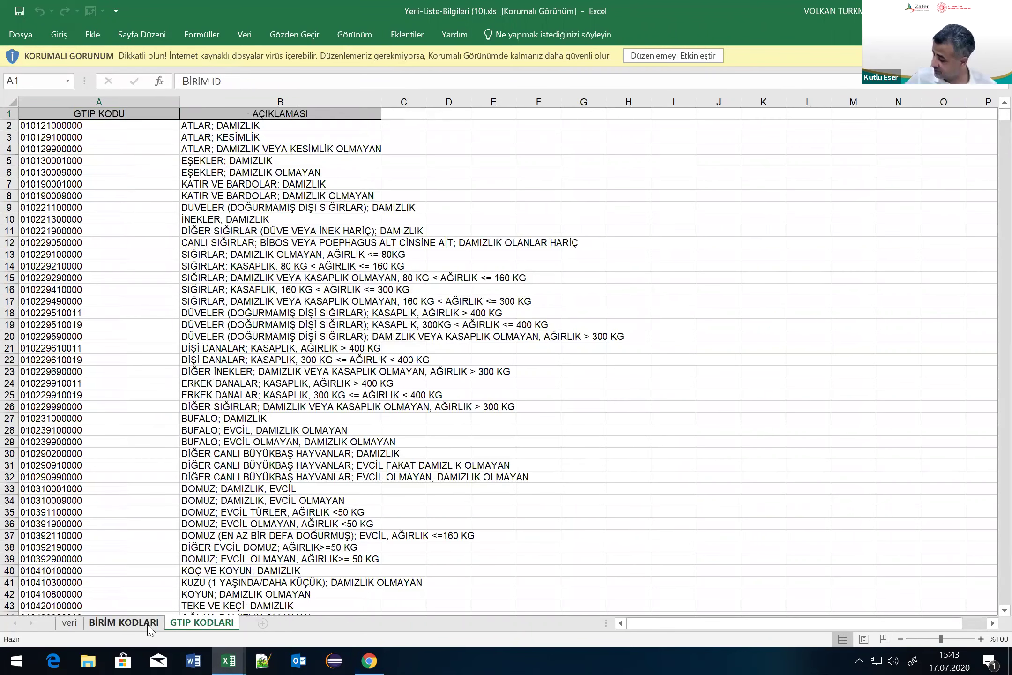
{"action": "left_click", "coordinate": [148, 625]}
{"action": "mouse_move", "coordinate": [371, 660]}
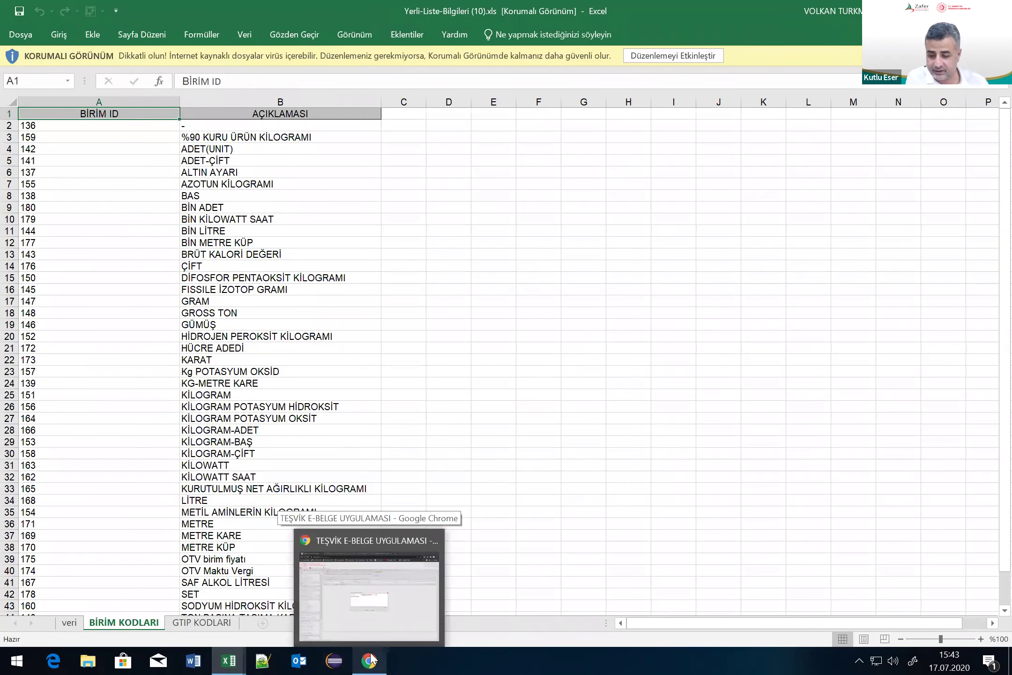
{"action": "left_click", "coordinate": [372, 660]}
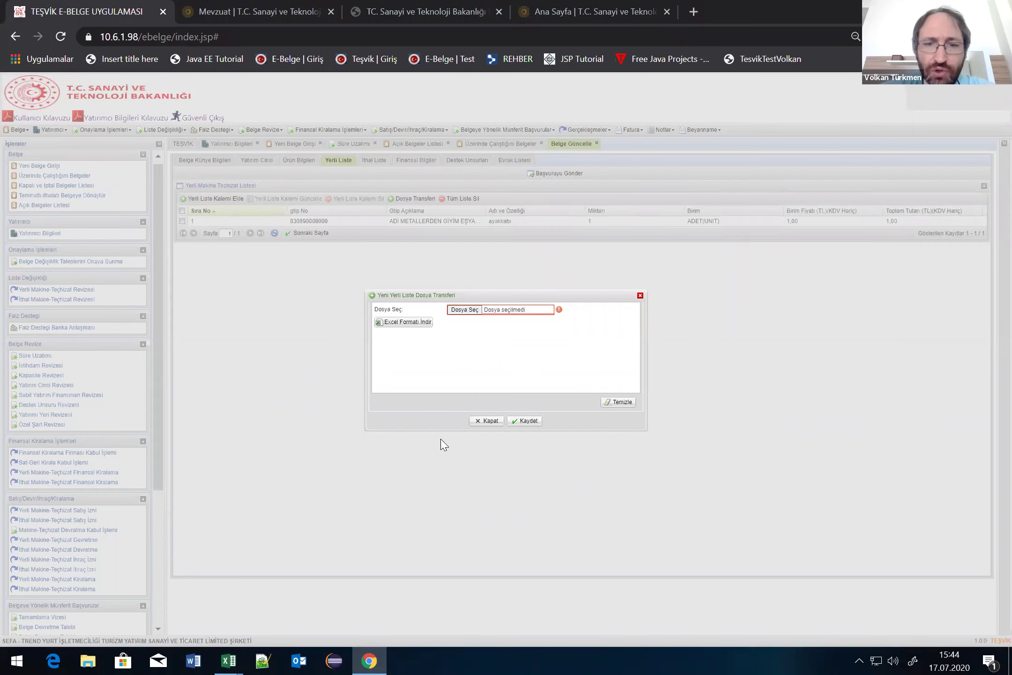
Save the Belge Künye Bilgileri with province AĞRI and district Diyadin
{"action": "left_click", "coordinate": [486, 421]}
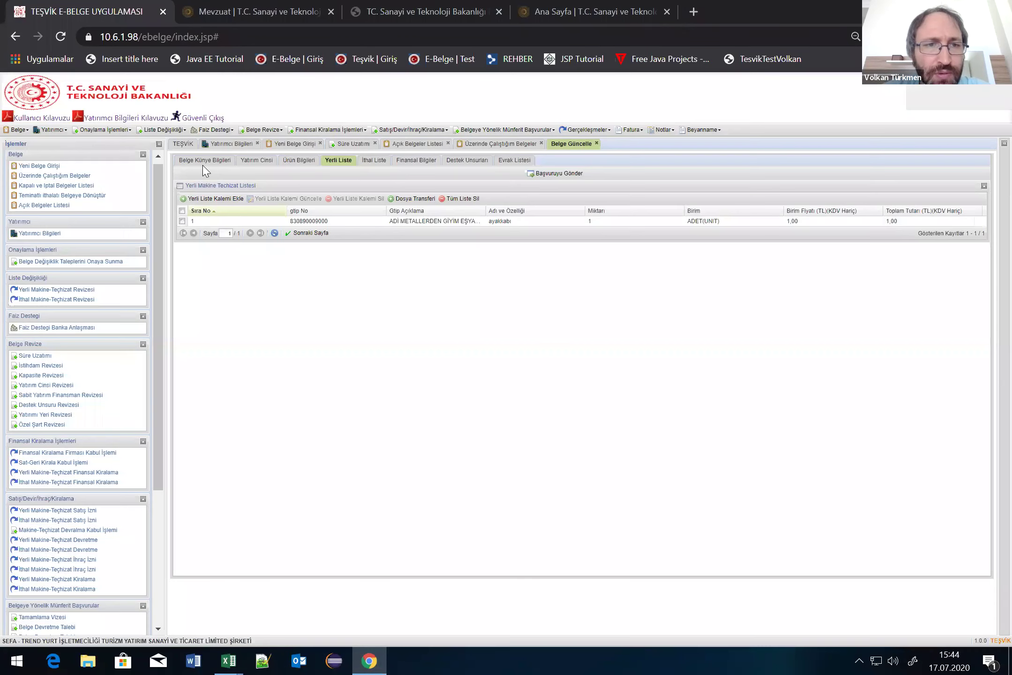
{"action": "left_click", "coordinate": [205, 160]}
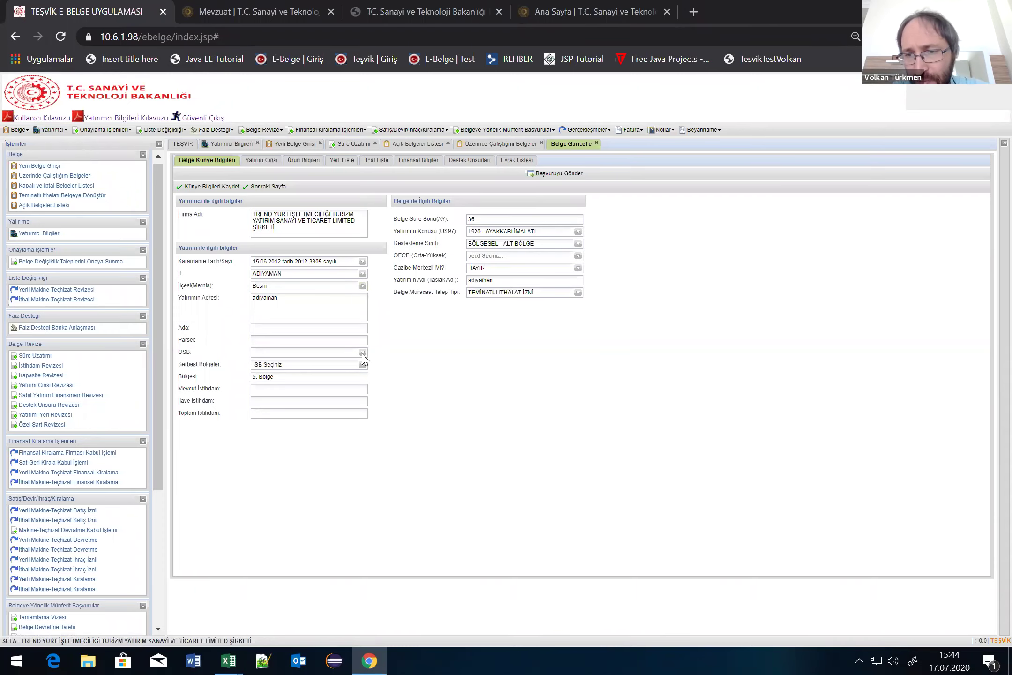
{"action": "left_click", "coordinate": [362, 273]}
{"action": "left_click", "coordinate": [327, 312]}
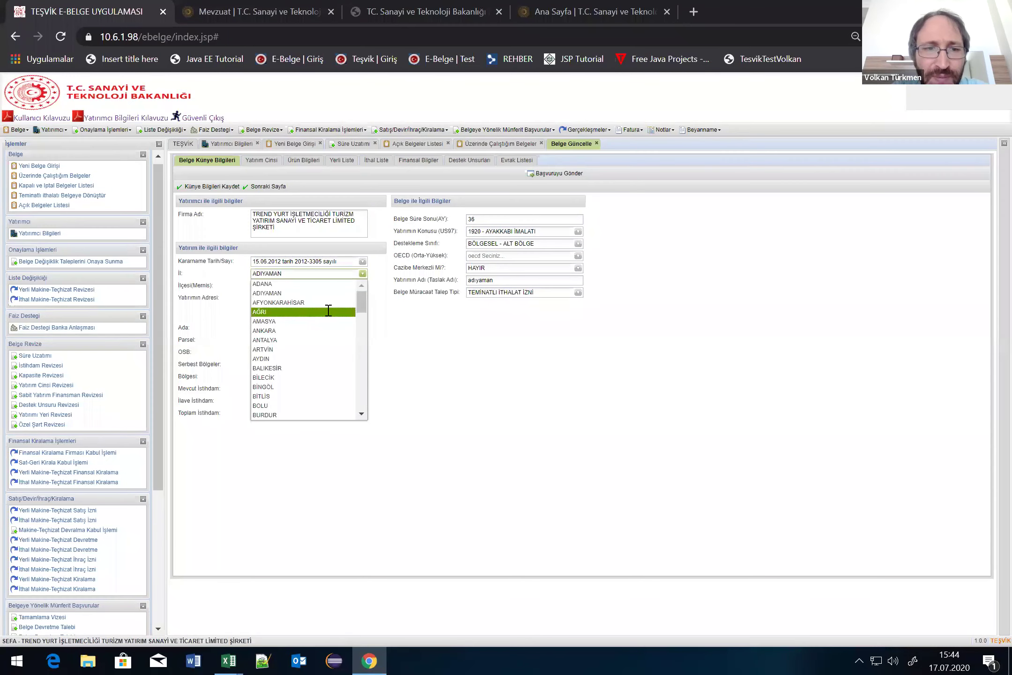
{"action": "left_click", "coordinate": [197, 189]}
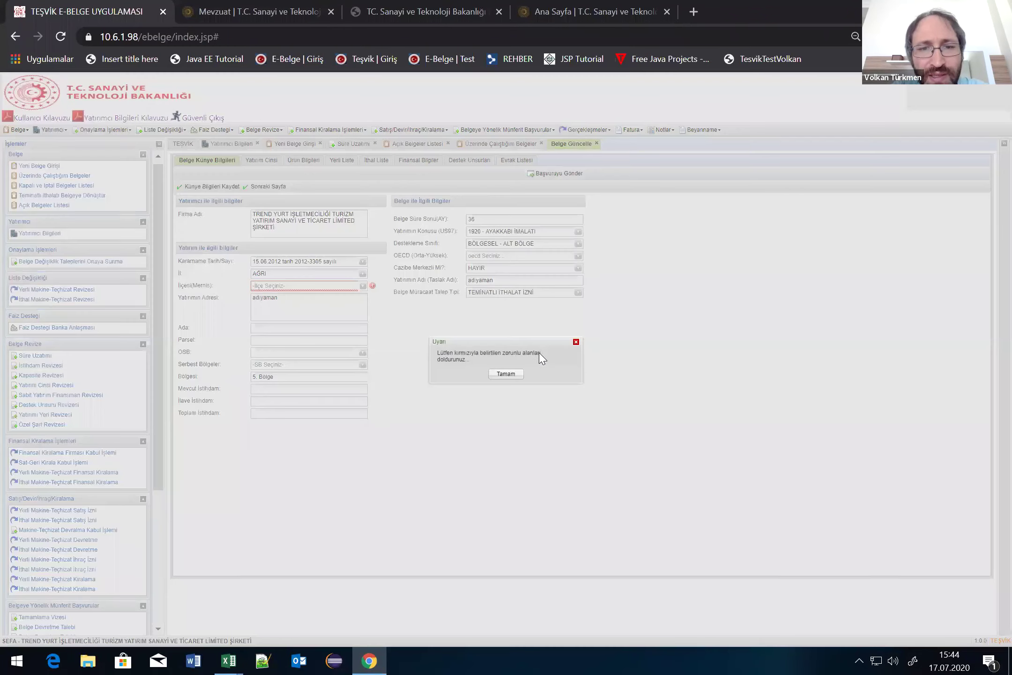
{"action": "left_click", "coordinate": [506, 373]}
{"action": "left_click", "coordinate": [363, 286]}
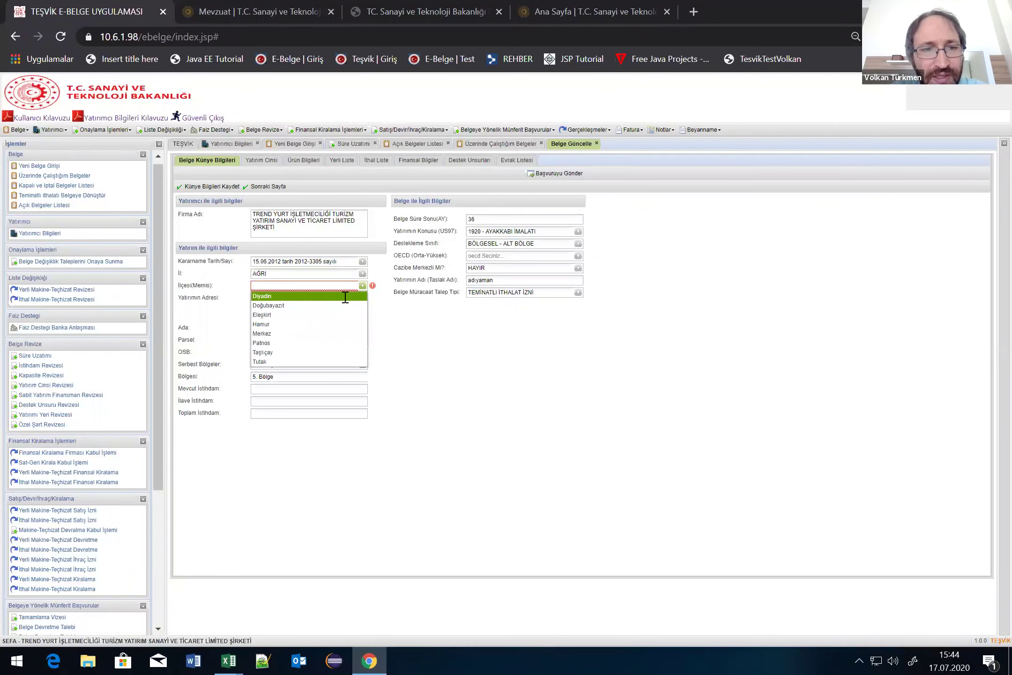
{"action": "left_click", "coordinate": [346, 297]}
{"action": "left_click", "coordinate": [197, 187]}
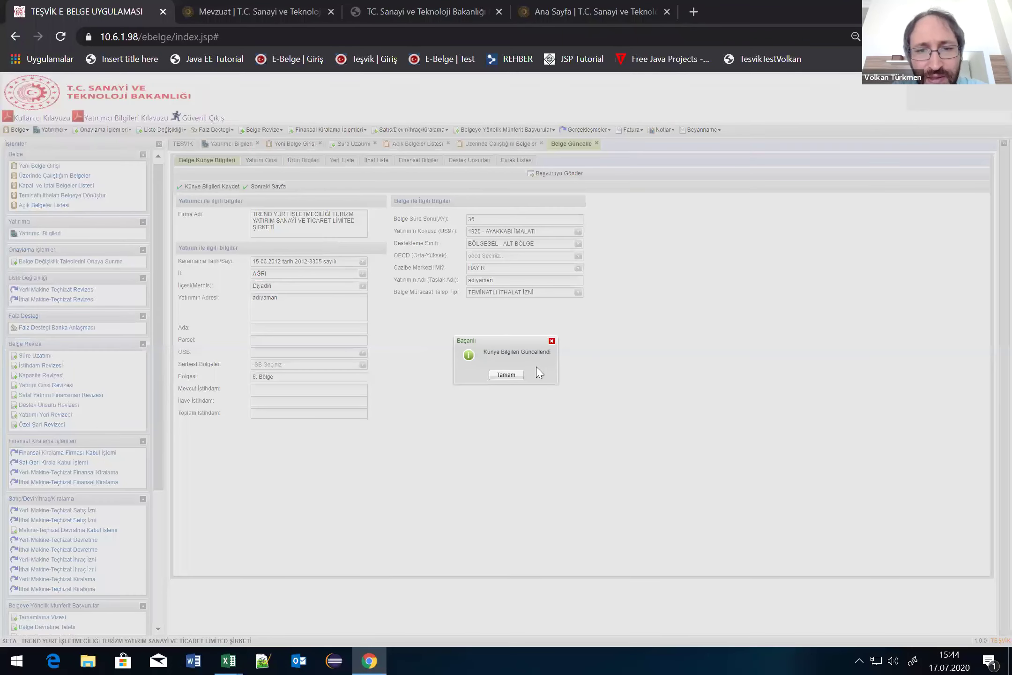
{"action": "left_click", "coordinate": [508, 375]}
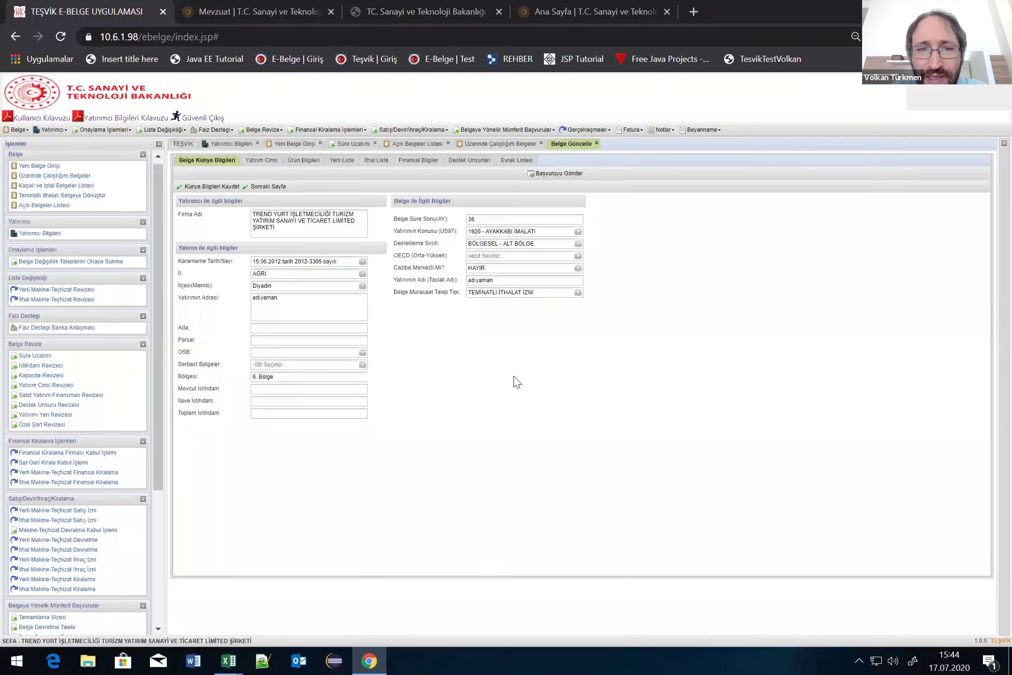
Change the location to province ADIYAMAN and district Besni
{"action": "left_click", "coordinate": [363, 274]}
{"action": "left_click", "coordinate": [339, 294]}
{"action": "left_click", "coordinate": [363, 285]}
{"action": "type", "text": "Besni"}
{"action": "key", "text": "Tab"}
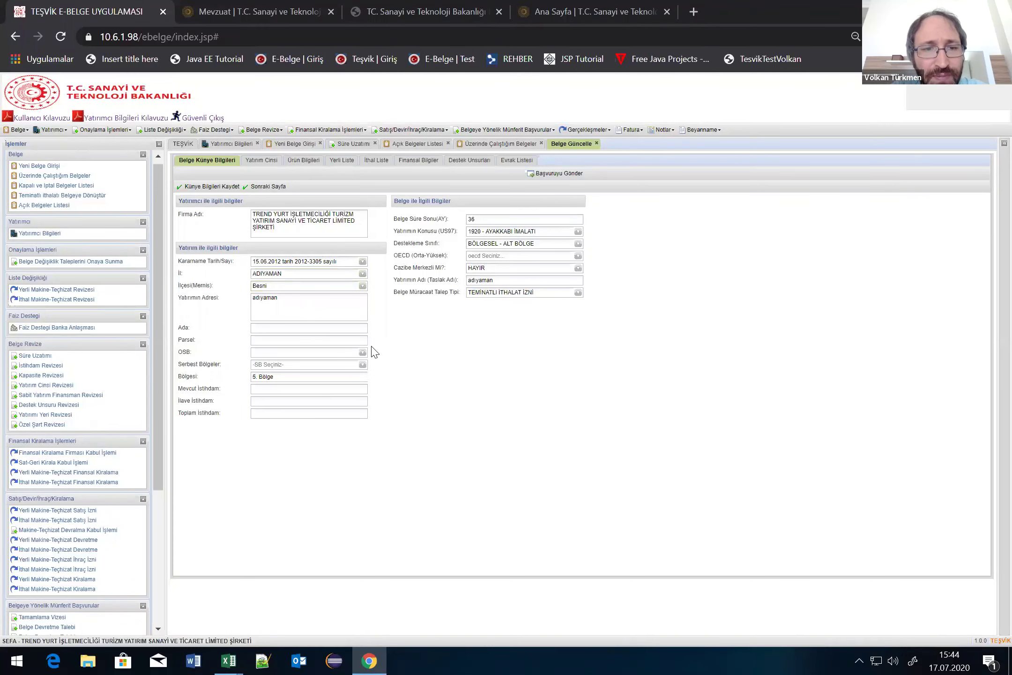
{"action": "left_click", "coordinate": [363, 353]}
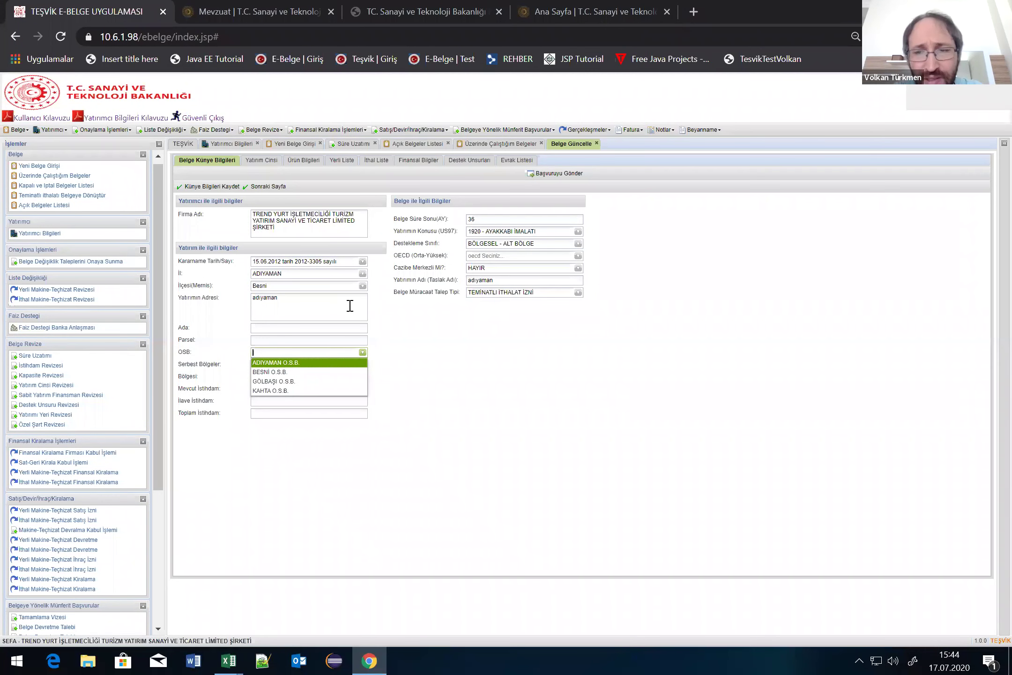
Pick ADIYAMAN O.S.B. as the industrial zone and save the Künye details
{"action": "left_click", "coordinate": [335, 363]}
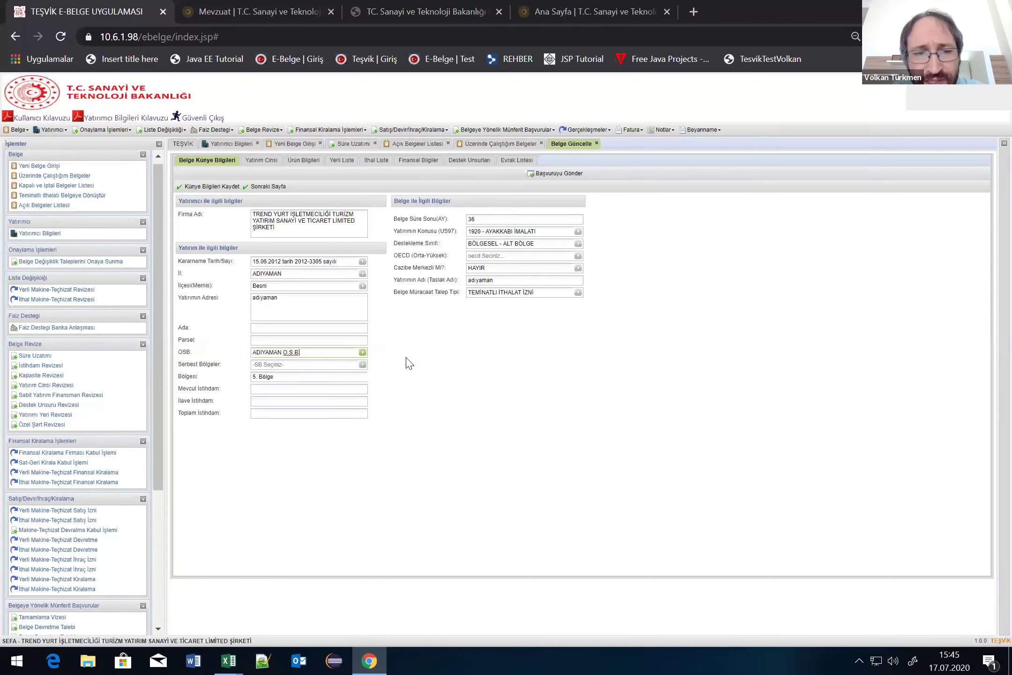
{"action": "left_click", "coordinate": [214, 188]}
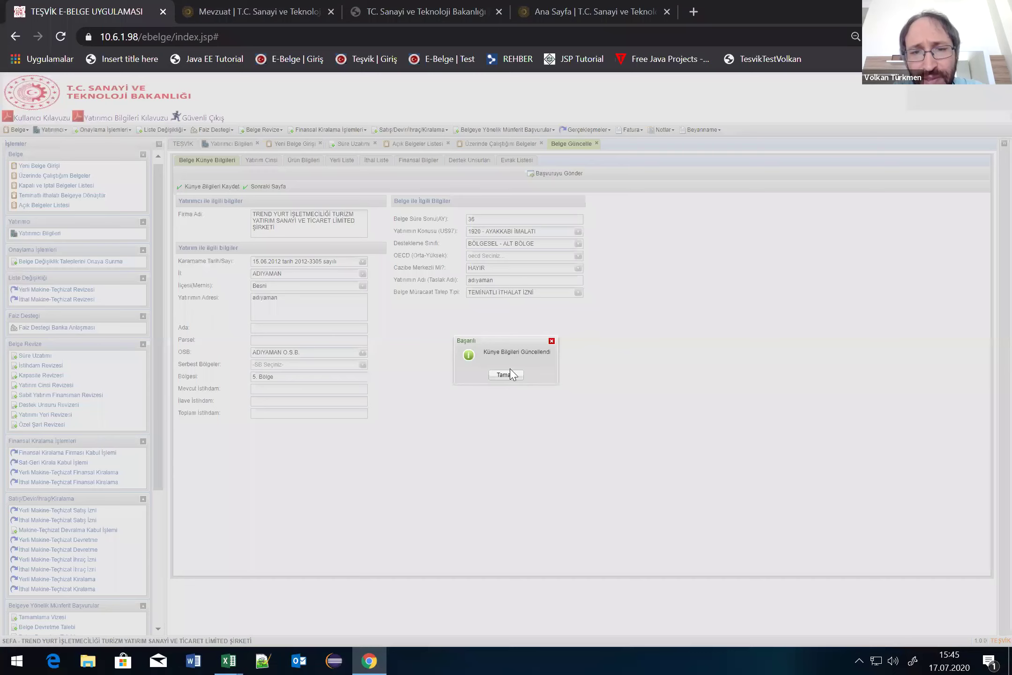
{"action": "left_click", "coordinate": [505, 375]}
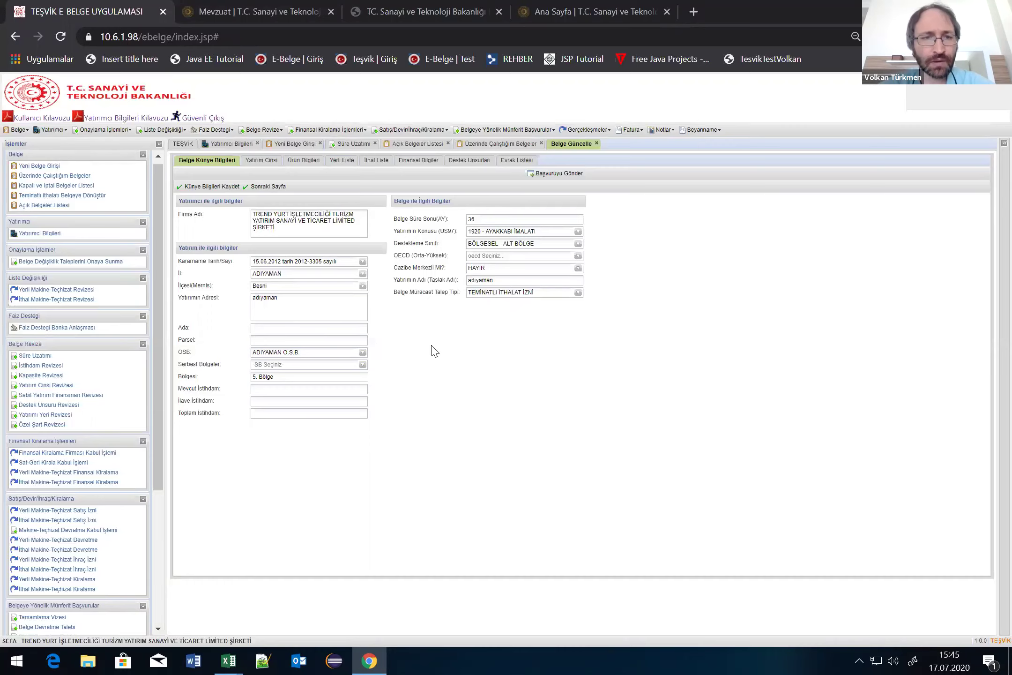
{"action": "left_click", "coordinate": [268, 187]}
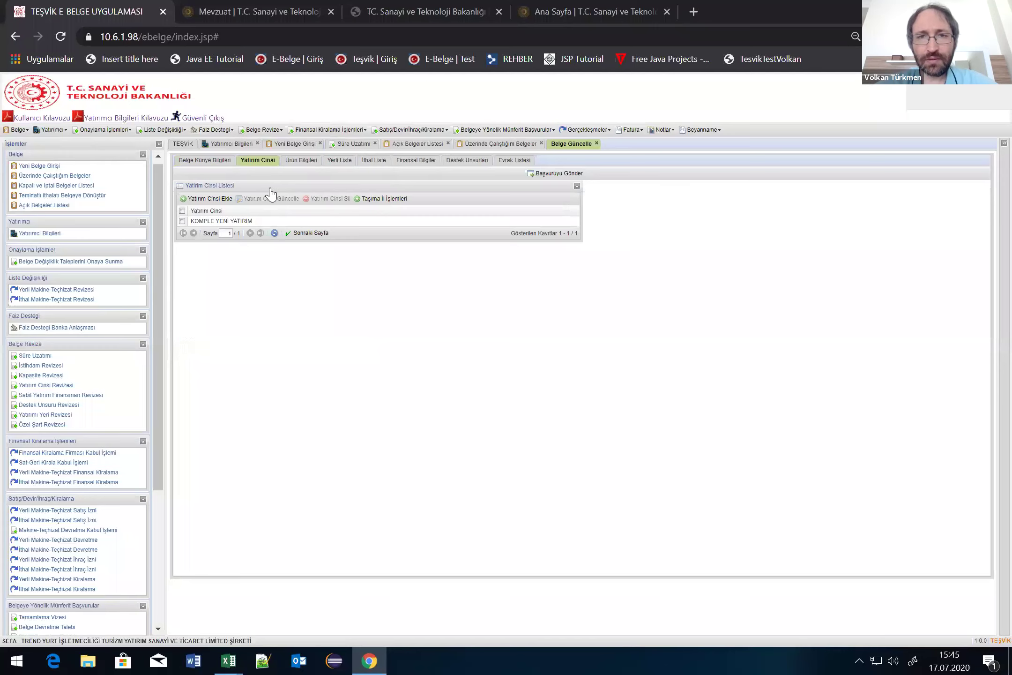
{"action": "left_click", "coordinate": [300, 162]}
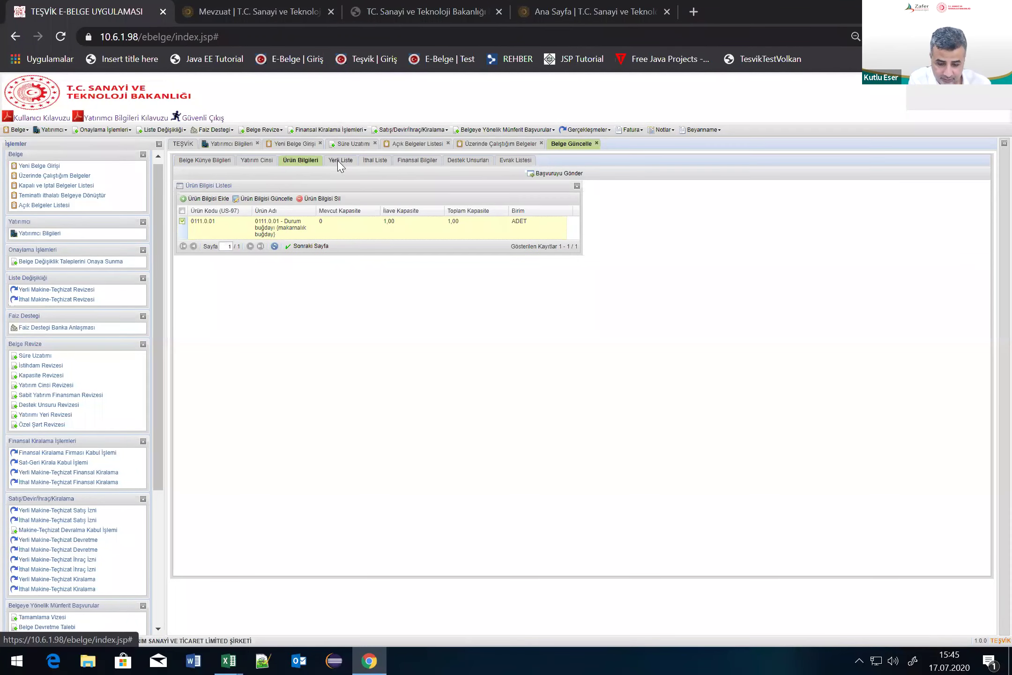
{"action": "left_click", "coordinate": [337, 161]}
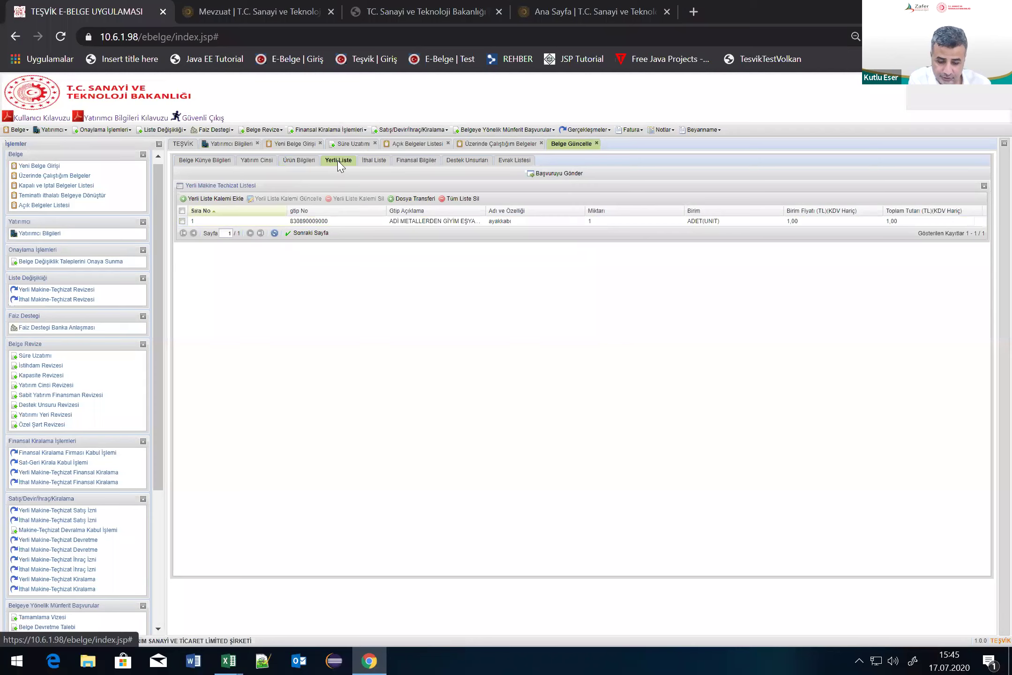
{"action": "left_click", "coordinate": [372, 160]}
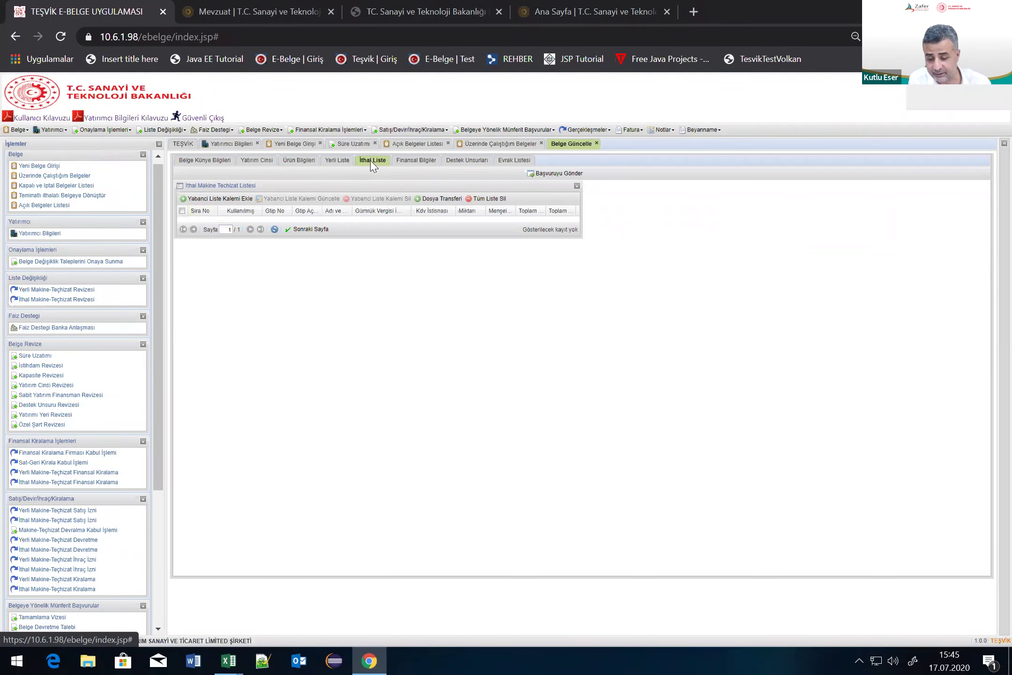
{"action": "left_click", "coordinate": [229, 163]}
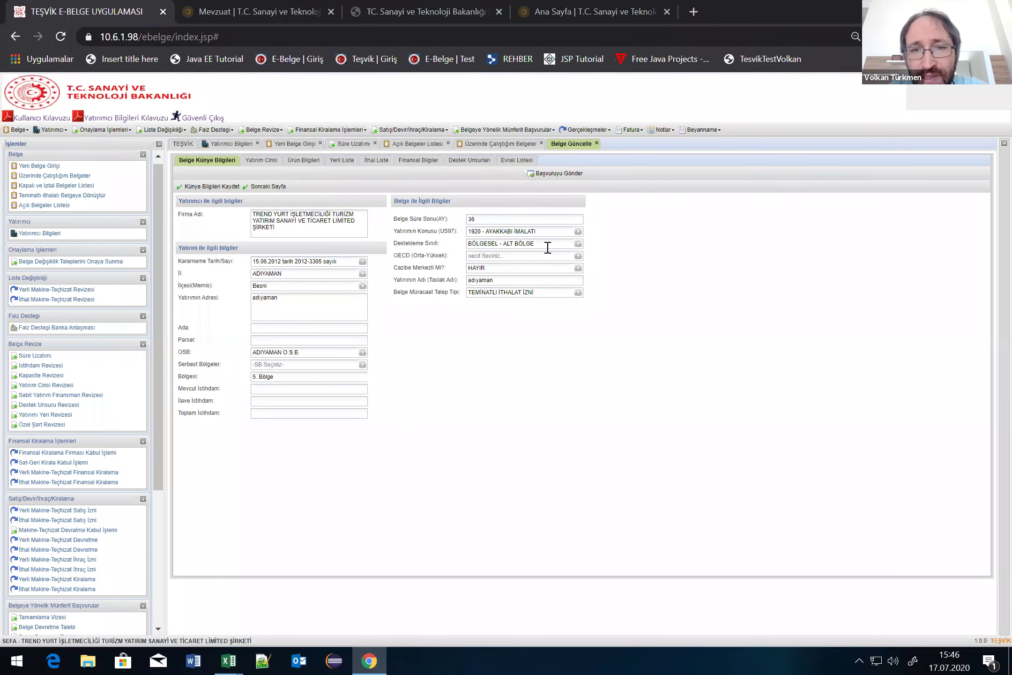
Keep BÖLGESEL - ALT BÖLGE as the Destekleme Sınıfı support class
{"action": "left_click", "coordinate": [578, 245]}
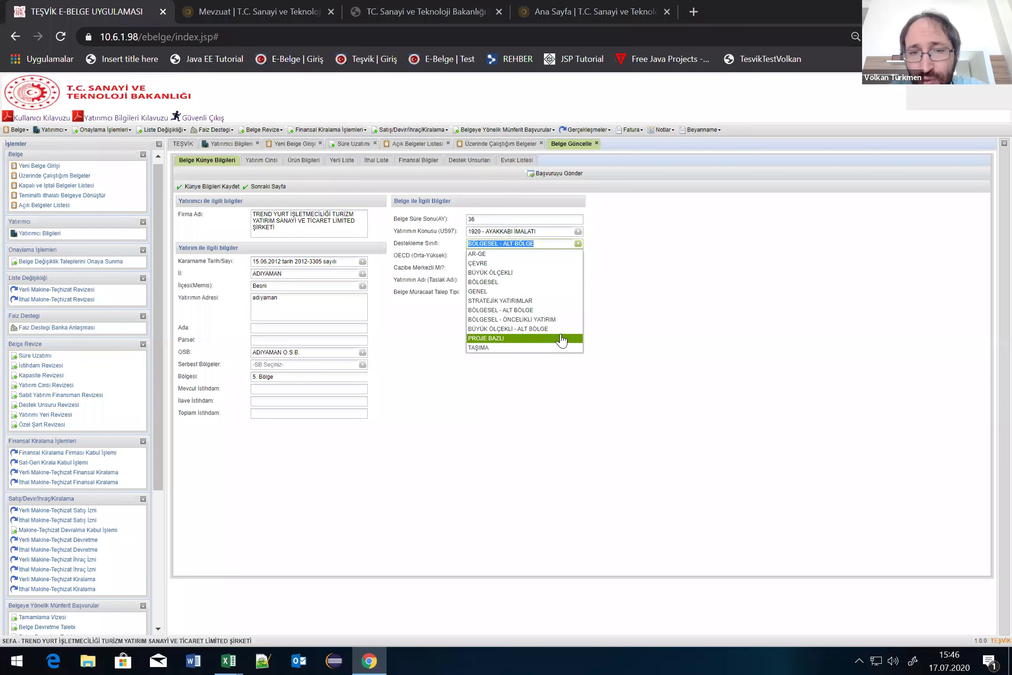
{"action": "left_click", "coordinate": [606, 318]}
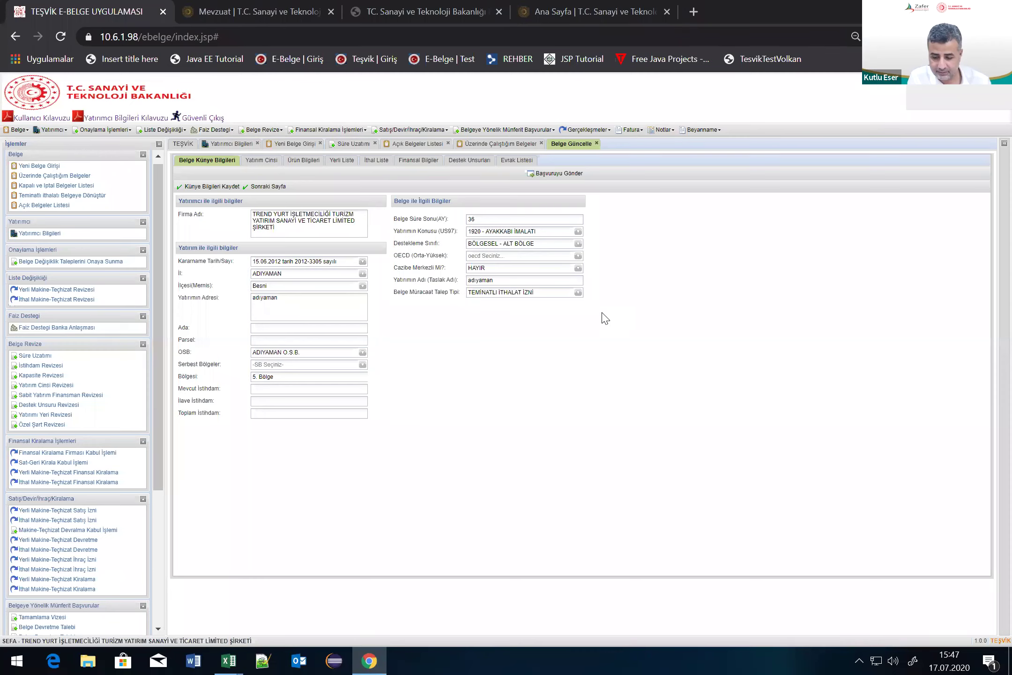
Check the Yerli Liste's Dosya Transferi, then bring up the Yerli-Liste-Bilgileri (10).xls workbook in Excel
{"action": "left_click", "coordinate": [349, 161]}
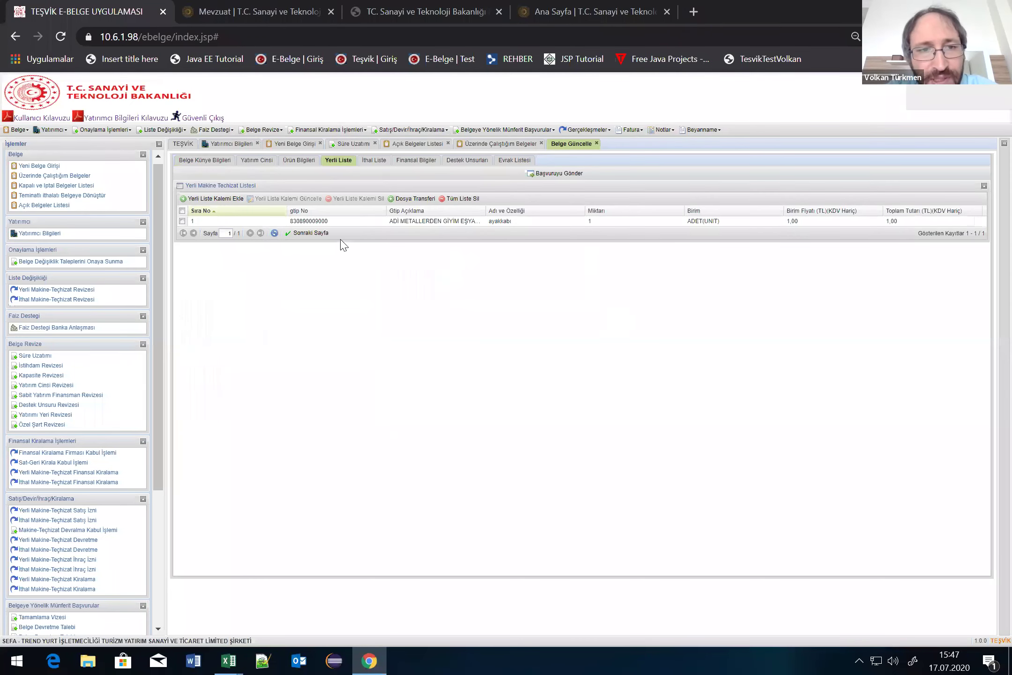
{"action": "left_click", "coordinate": [417, 200]}
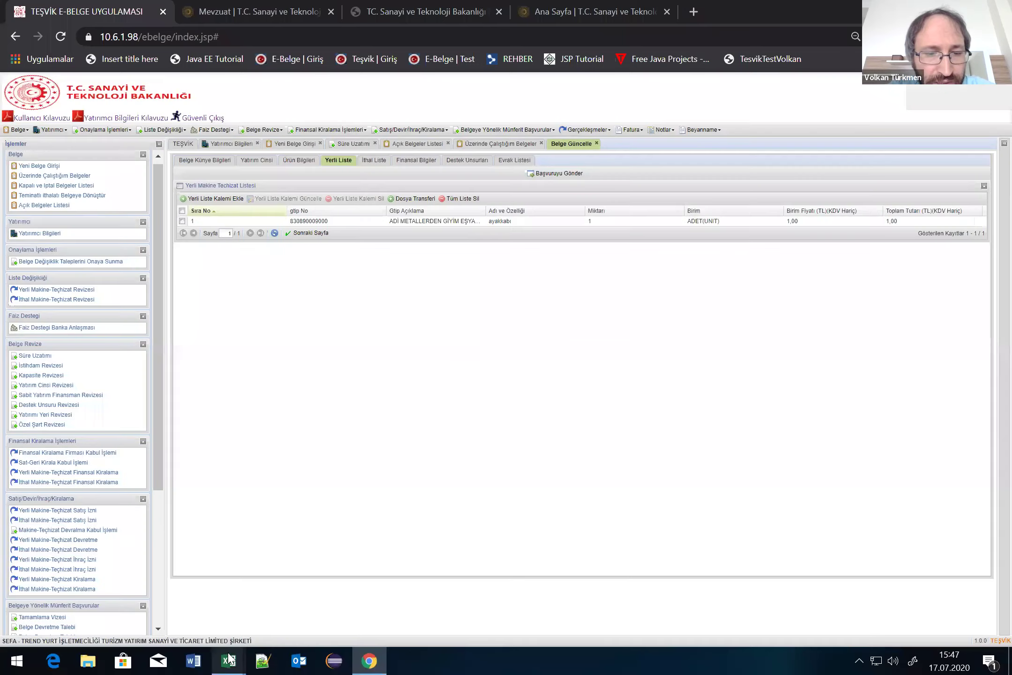
{"action": "left_click", "coordinate": [230, 660]}
{"action": "left_click", "coordinate": [290, 610]}
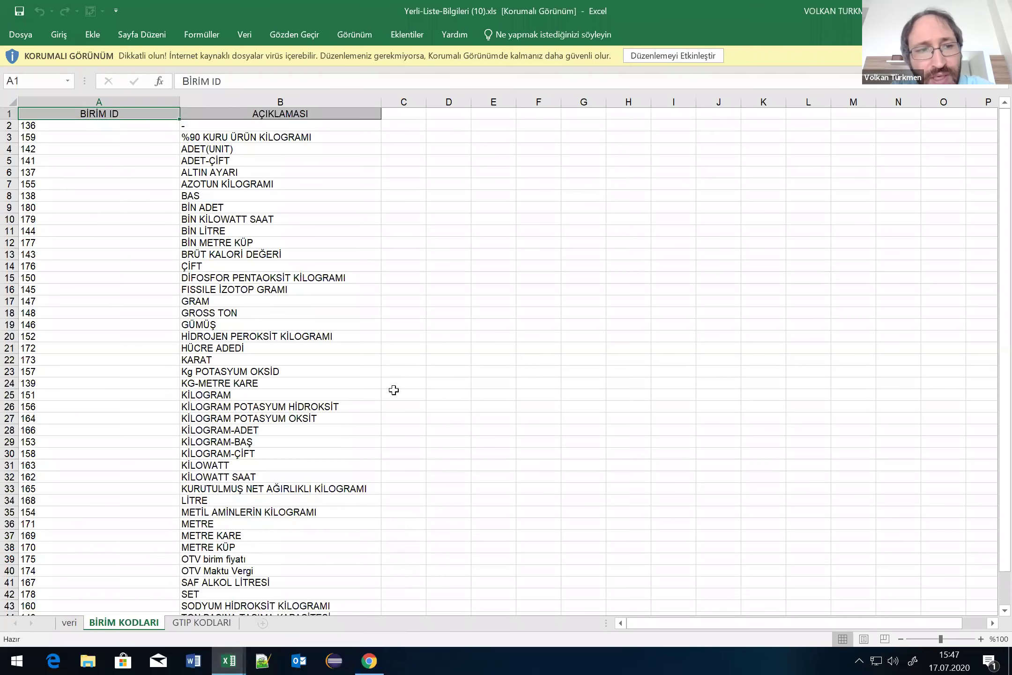
Scroll down the GTIP KODLARI sheet's list of customs codes and product descriptions
{"action": "left_click", "coordinate": [210, 625]}
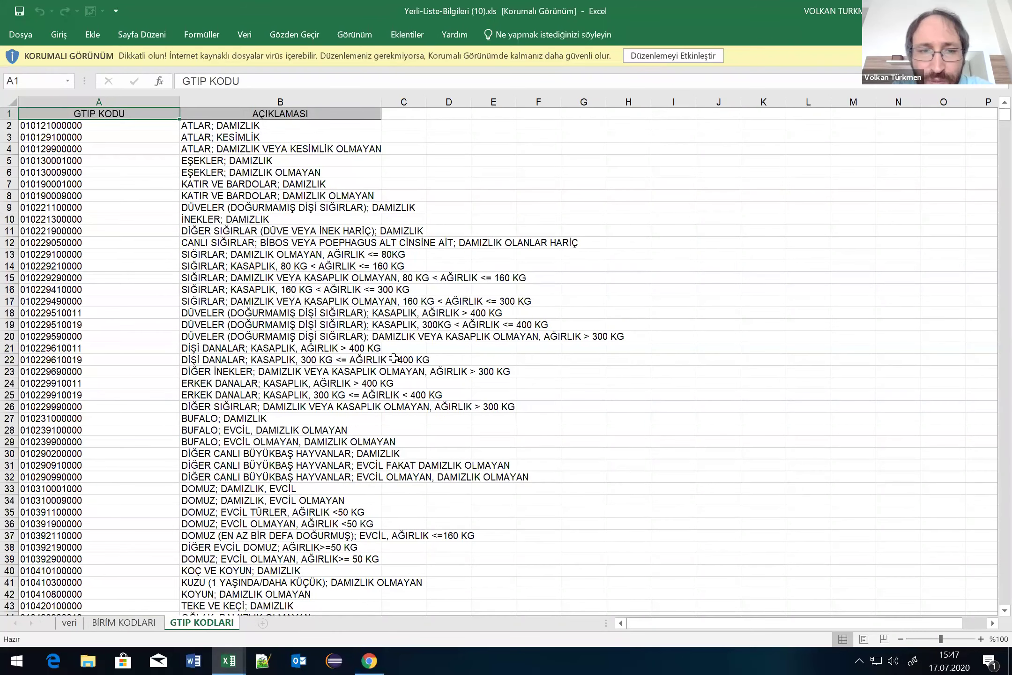
{"action": "scroll", "coordinate": [394, 359], "scroll_direction": "down", "scroll_amount": 10}
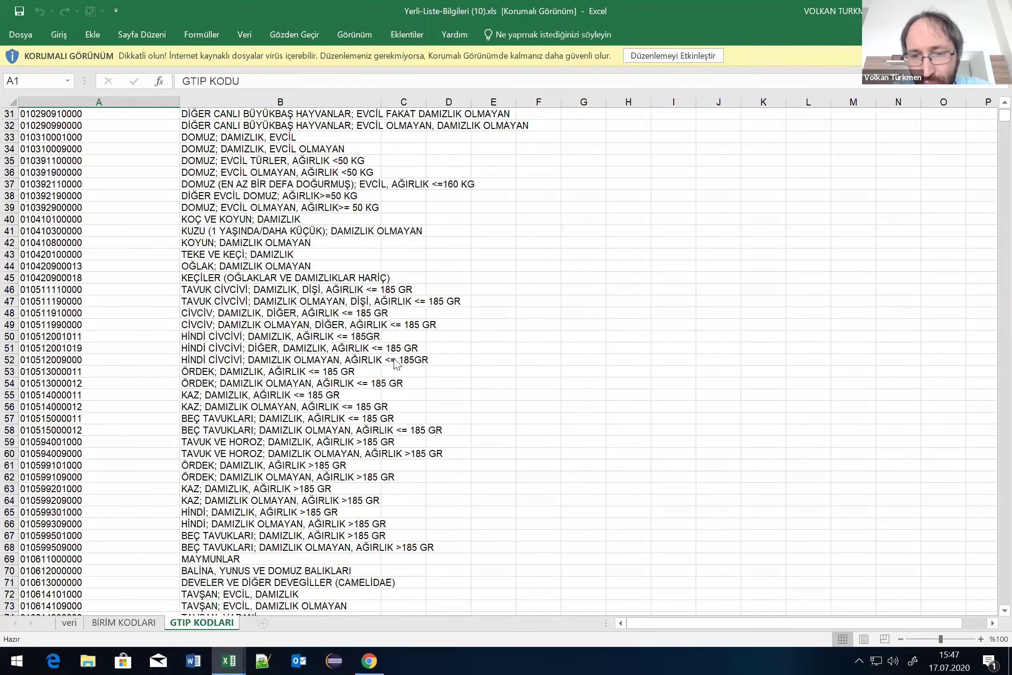
{"action": "scroll", "coordinate": [394, 364], "scroll_direction": "down", "scroll_amount": 16}
{"action": "scroll", "coordinate": [395, 363], "scroll_direction": "down", "scroll_amount": 8}
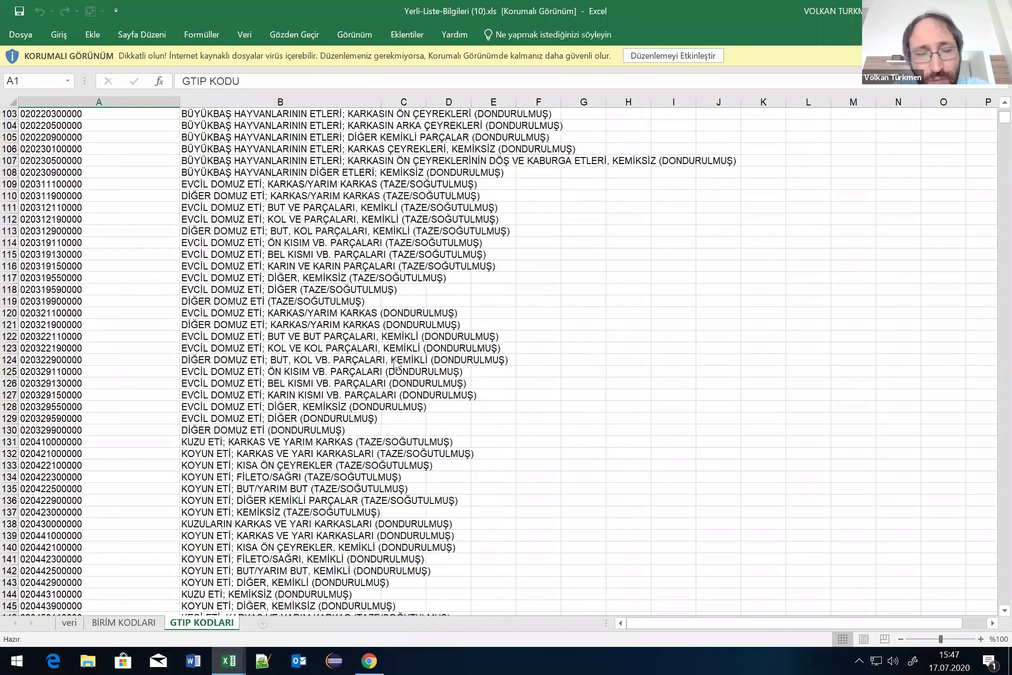
{"action": "scroll", "coordinate": [396, 363], "scroll_direction": "down", "scroll_amount": 5}
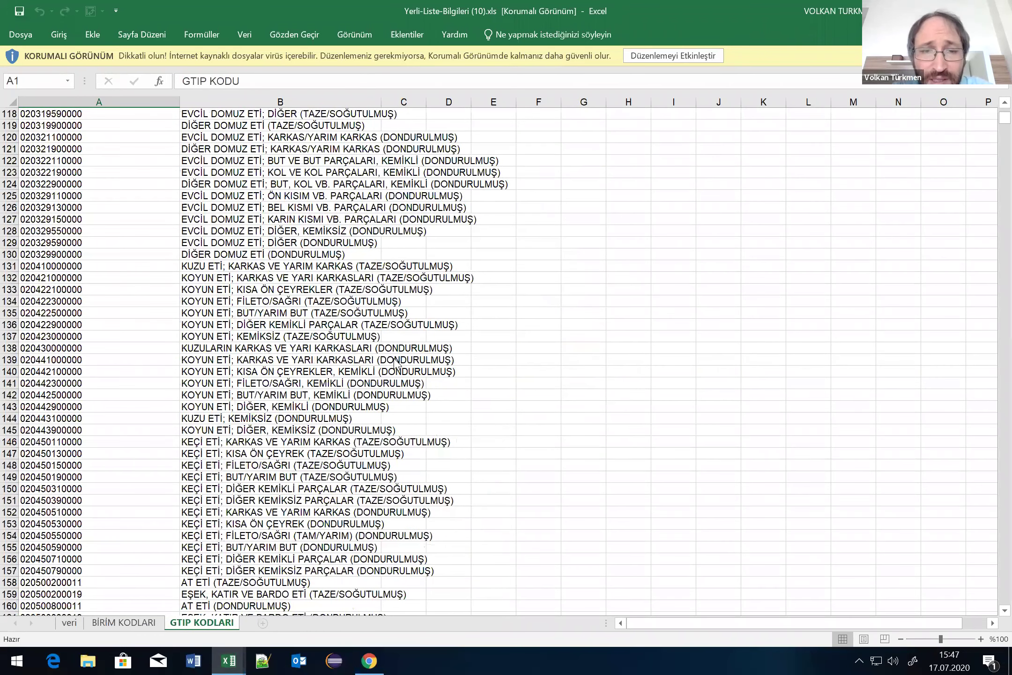
{"action": "scroll", "coordinate": [394, 362], "scroll_direction": "down", "scroll_amount": 20}
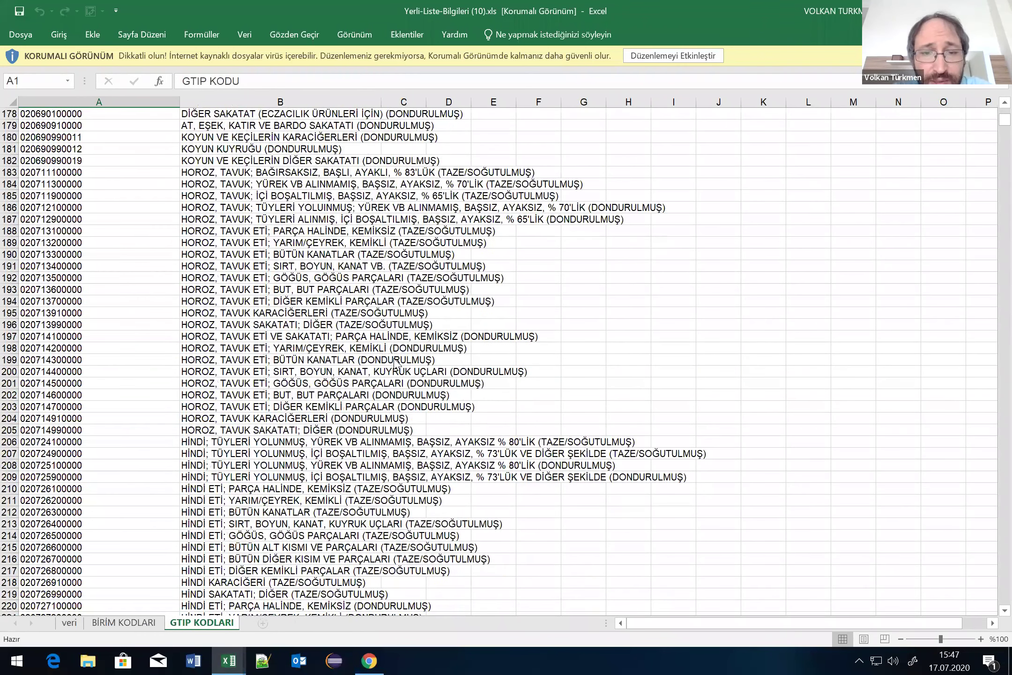
{"action": "scroll", "coordinate": [394, 362], "scroll_direction": "down", "scroll_amount": 2}
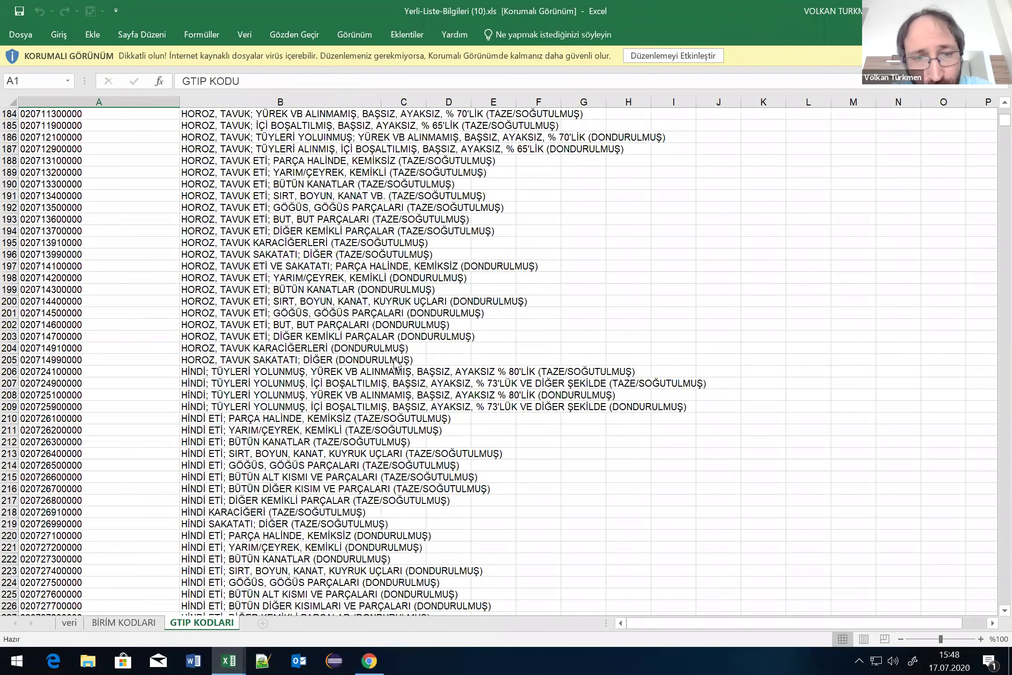
{"action": "scroll", "coordinate": [396, 363], "scroll_direction": "down", "scroll_amount": 1}
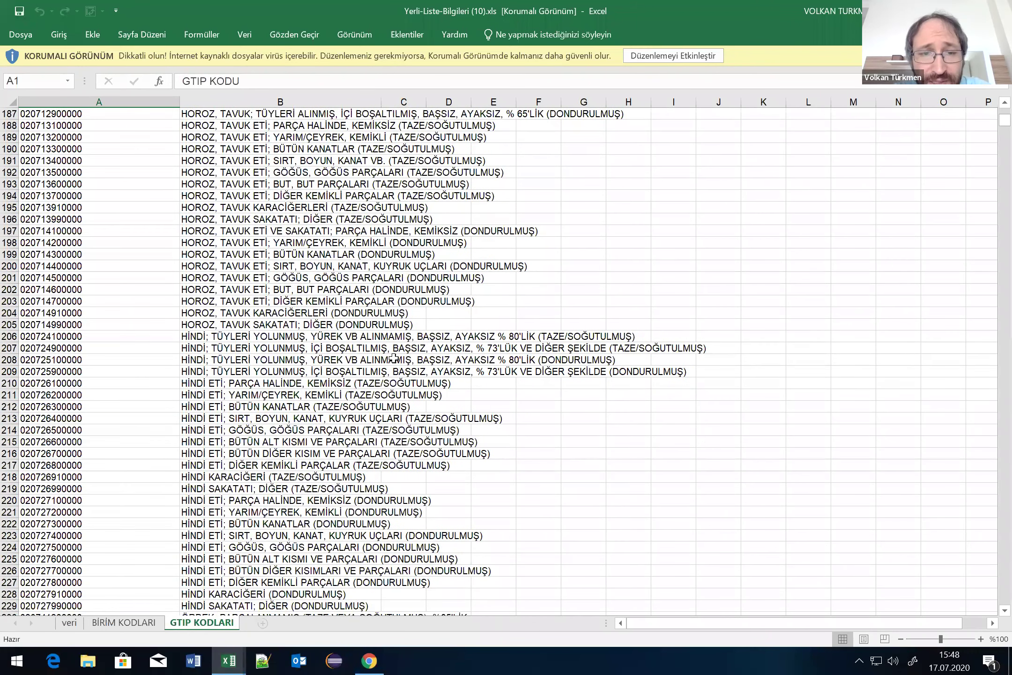
{"action": "scroll", "coordinate": [395, 362], "scroll_direction": "down", "scroll_amount": 1}
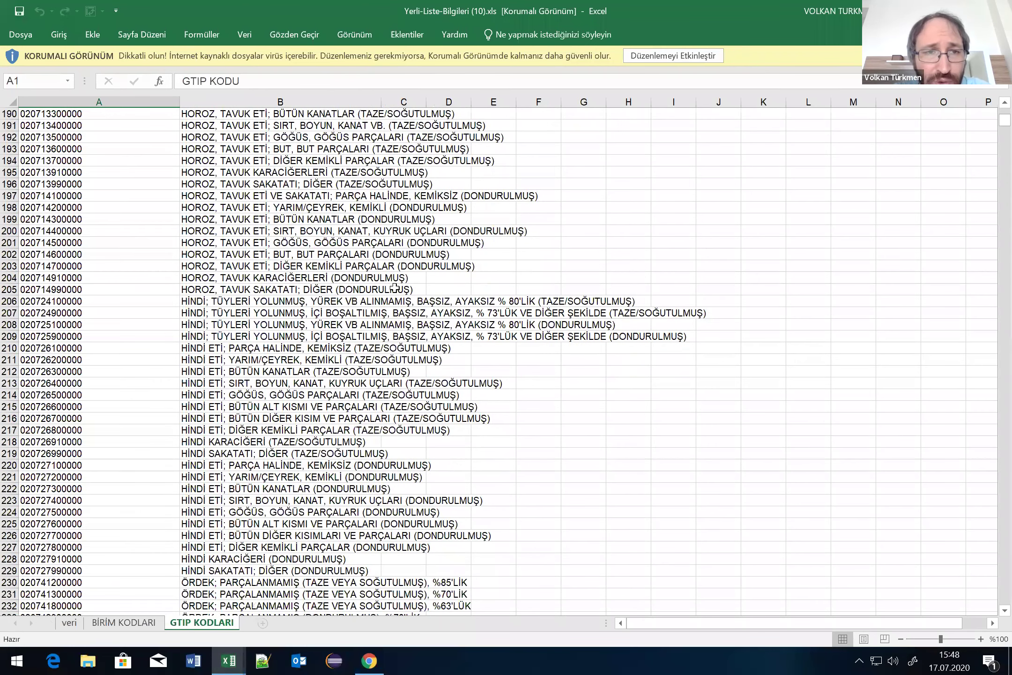
{"action": "scroll", "coordinate": [395, 288], "scroll_direction": "down", "scroll_amount": 1}
{"action": "scroll", "coordinate": [395, 288], "scroll_direction": "down", "scroll_amount": 8}
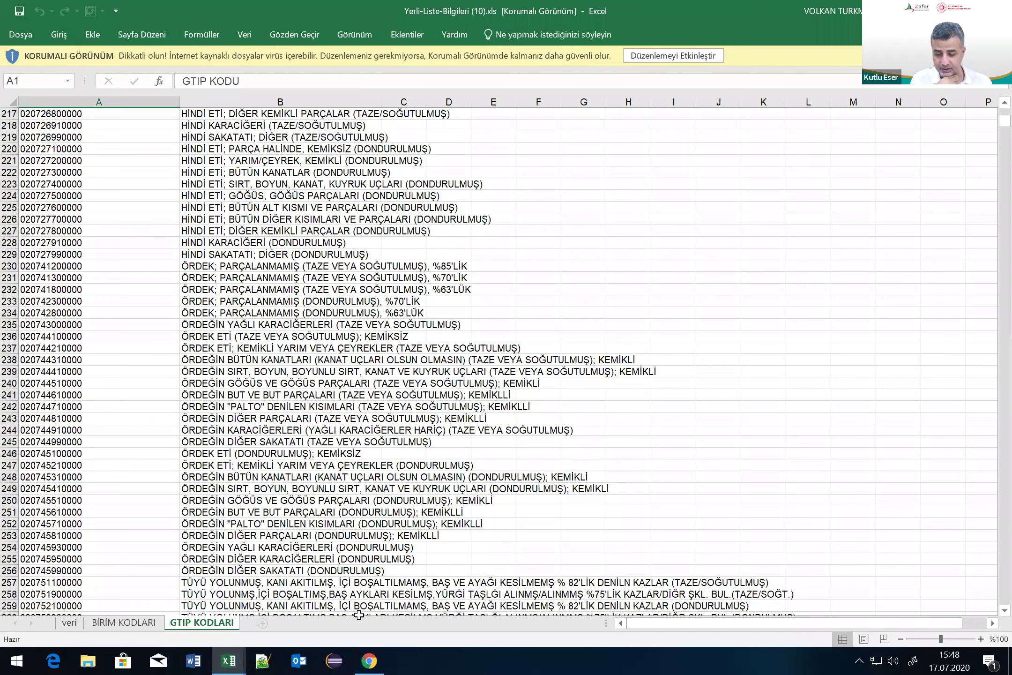
{"action": "mouse_move", "coordinate": [383, 651]}
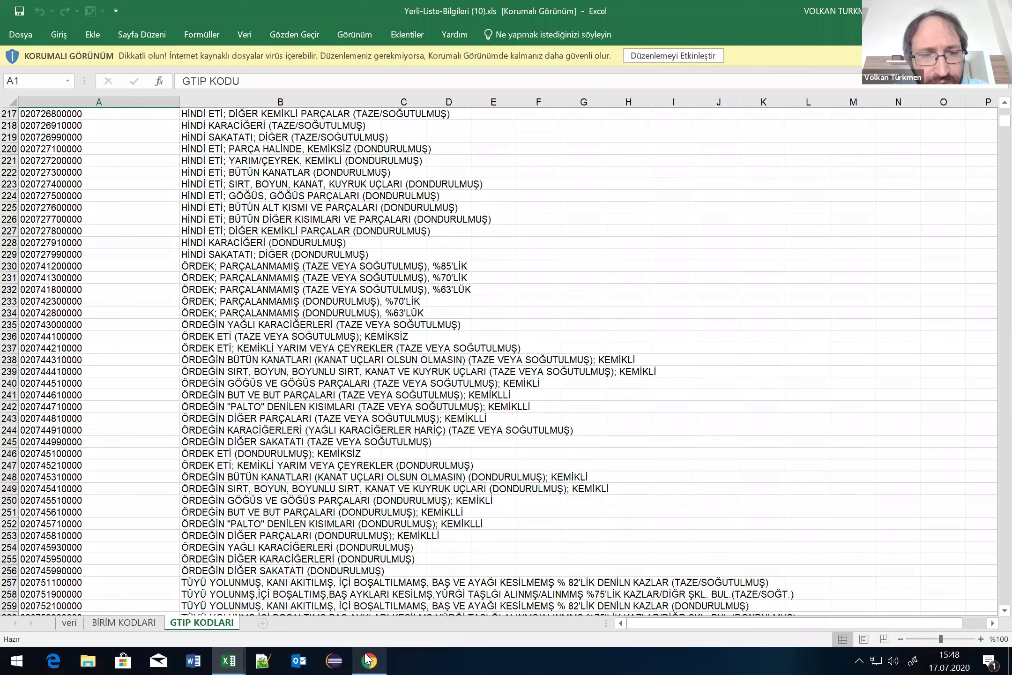
Select Birimi cells E3:E17 on the veri sheet and look up unit code 178 for SET
{"action": "left_click", "coordinate": [126, 626]}
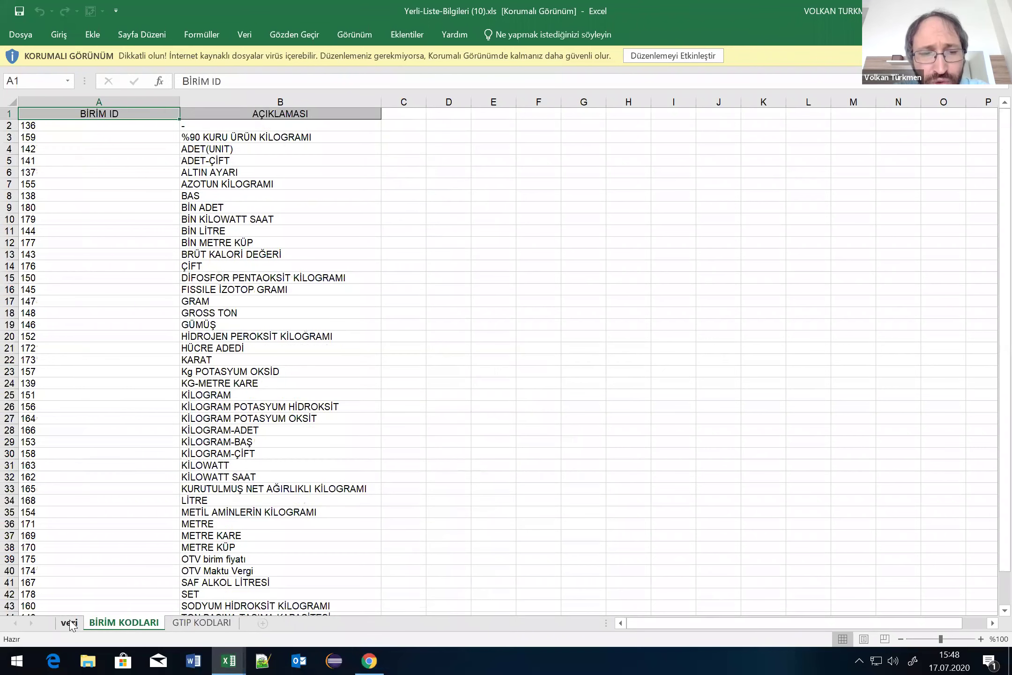
{"action": "left_click", "coordinate": [70, 623]}
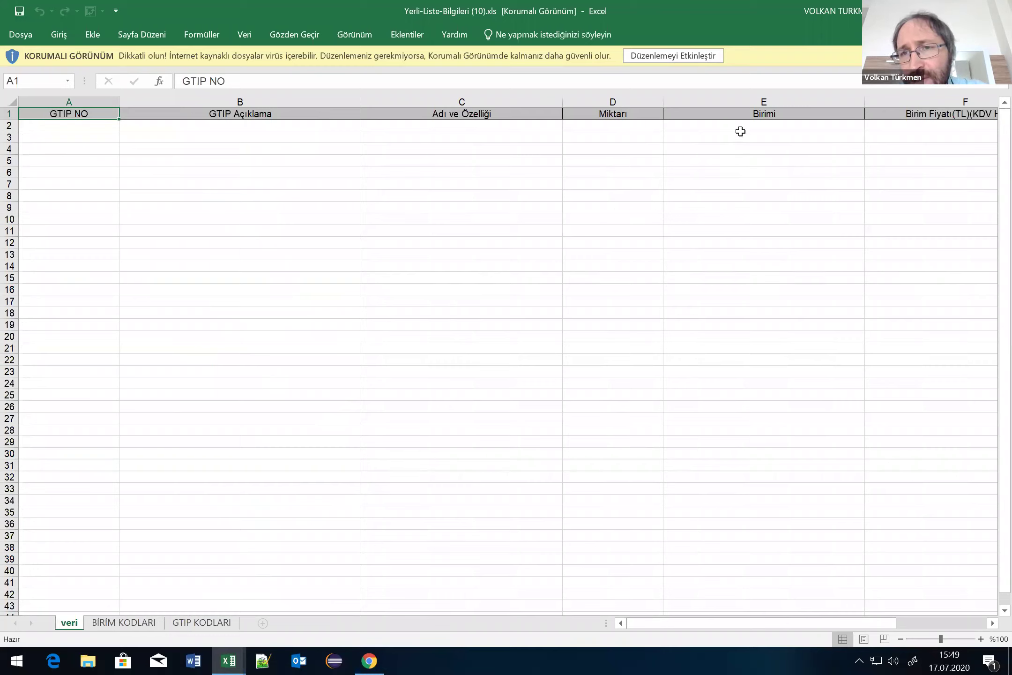
{"action": "left_click", "coordinate": [739, 133]}
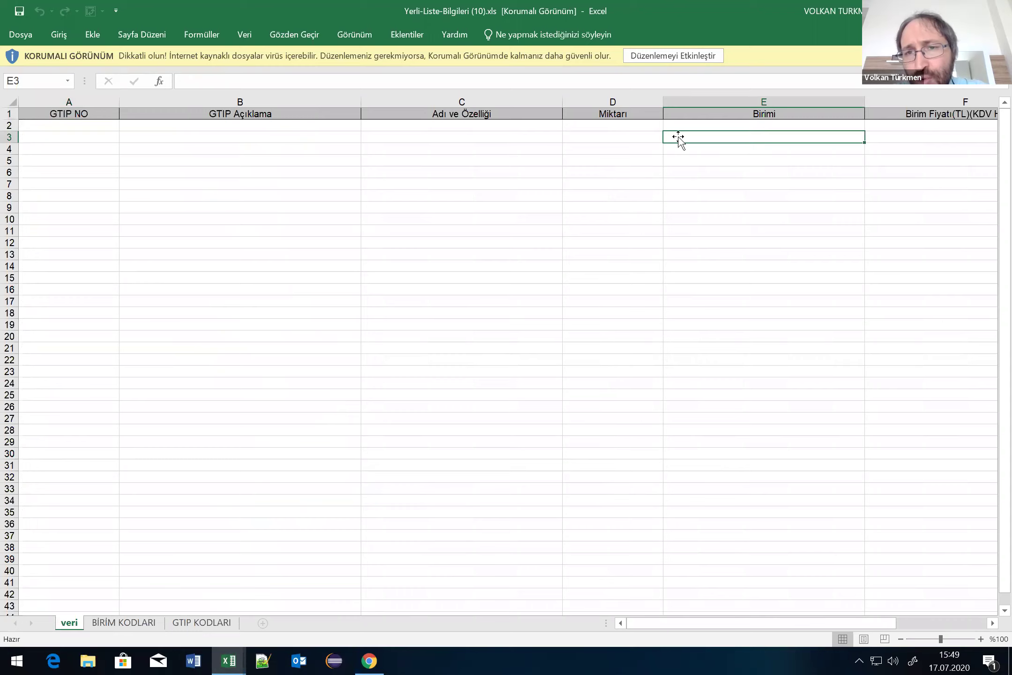
{"action": "left_click_drag", "start_coordinate": [737, 135], "coordinate": [738, 301]}
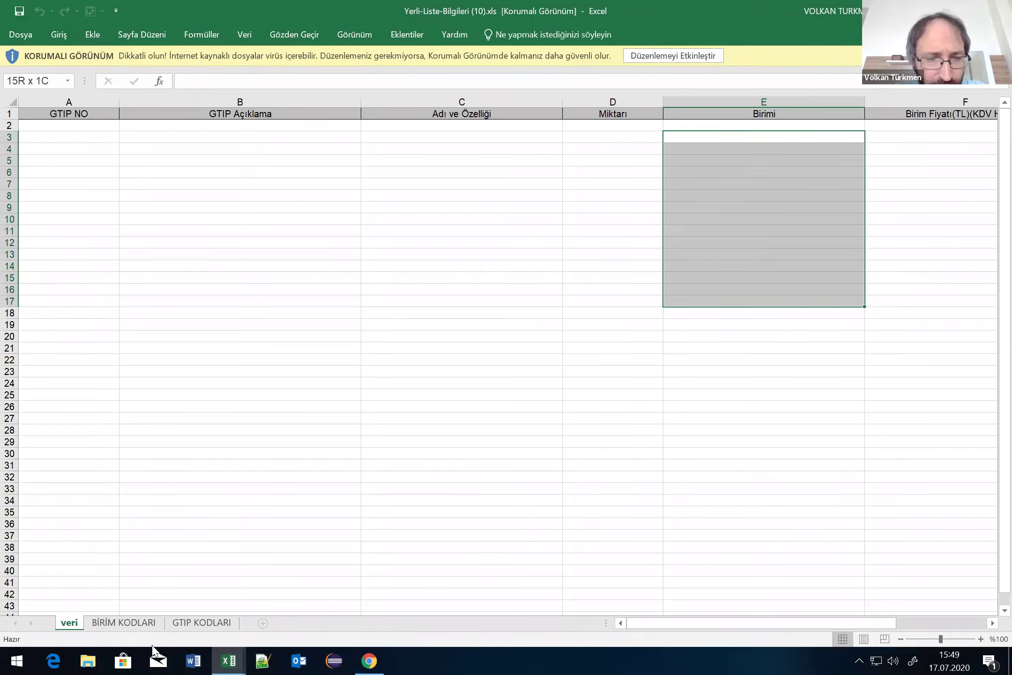
{"action": "left_click", "coordinate": [140, 623]}
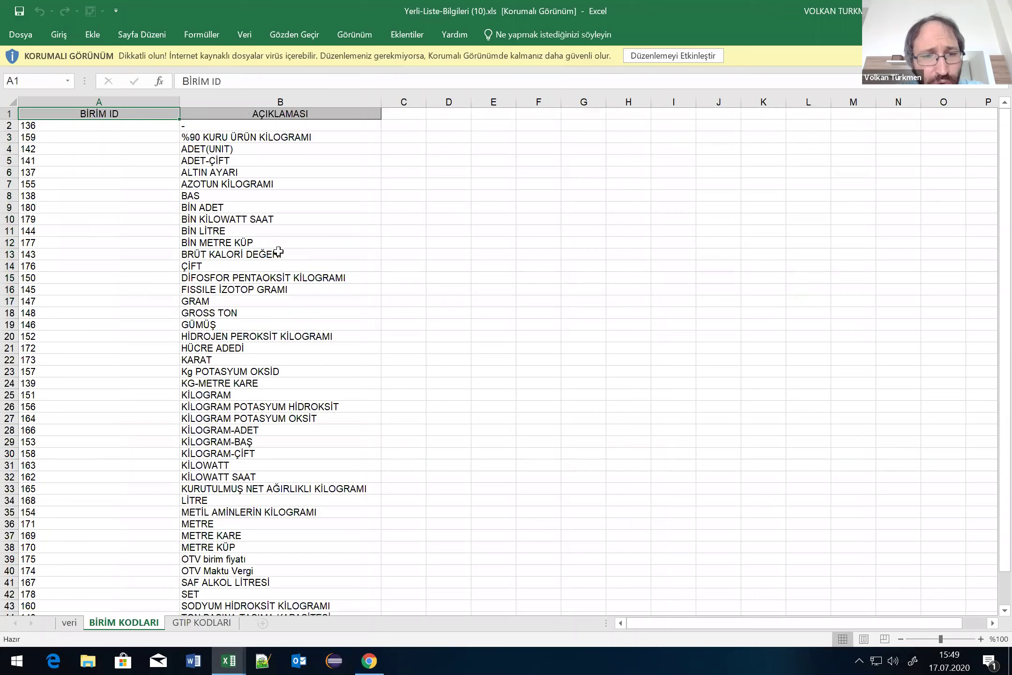
{"action": "left_click", "coordinate": [110, 596]}
{"action": "left_click", "coordinate": [69, 623]}
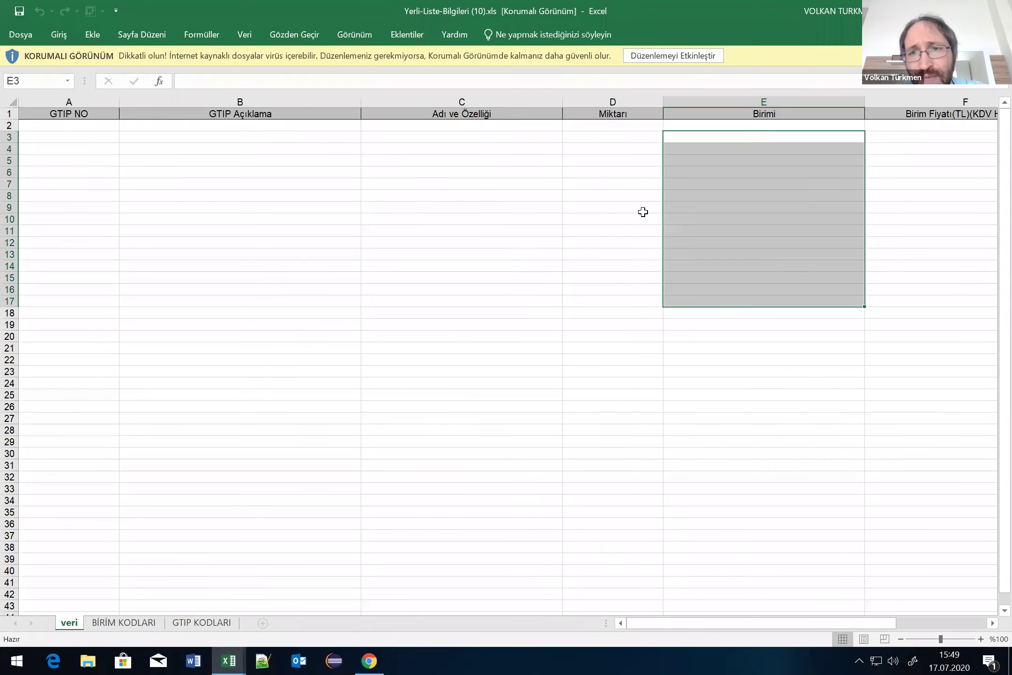
{"action": "left_click", "coordinate": [709, 182]}
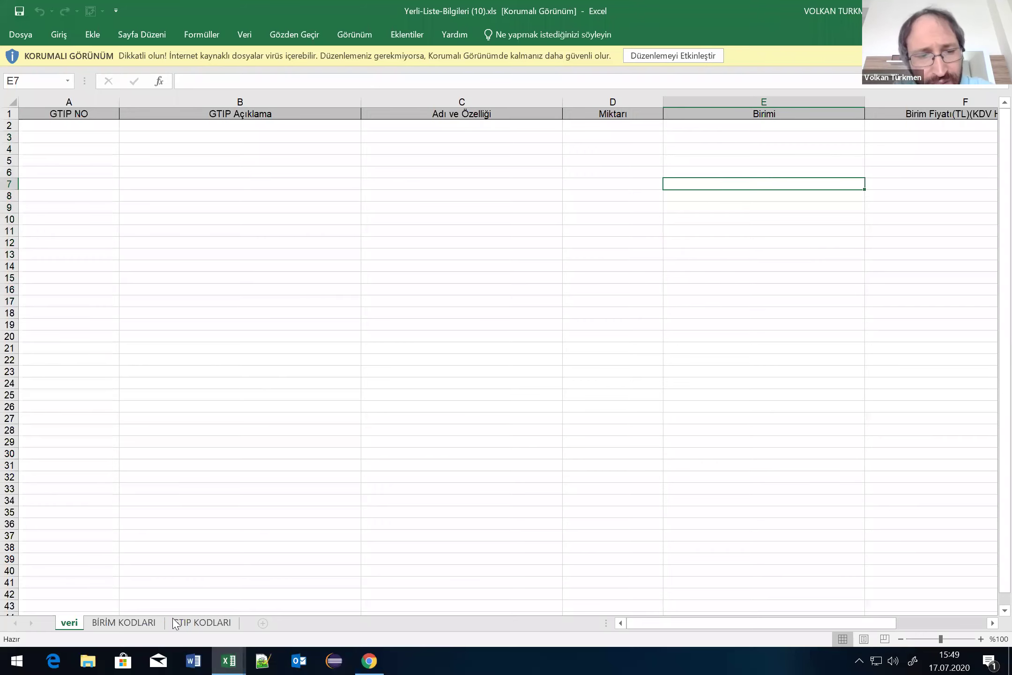
Point out ADET(UNIT) in BİRİM KODLARI, then switch to the TeşvikBelgesiVerileri workbook
{"action": "left_click", "coordinate": [129, 627]}
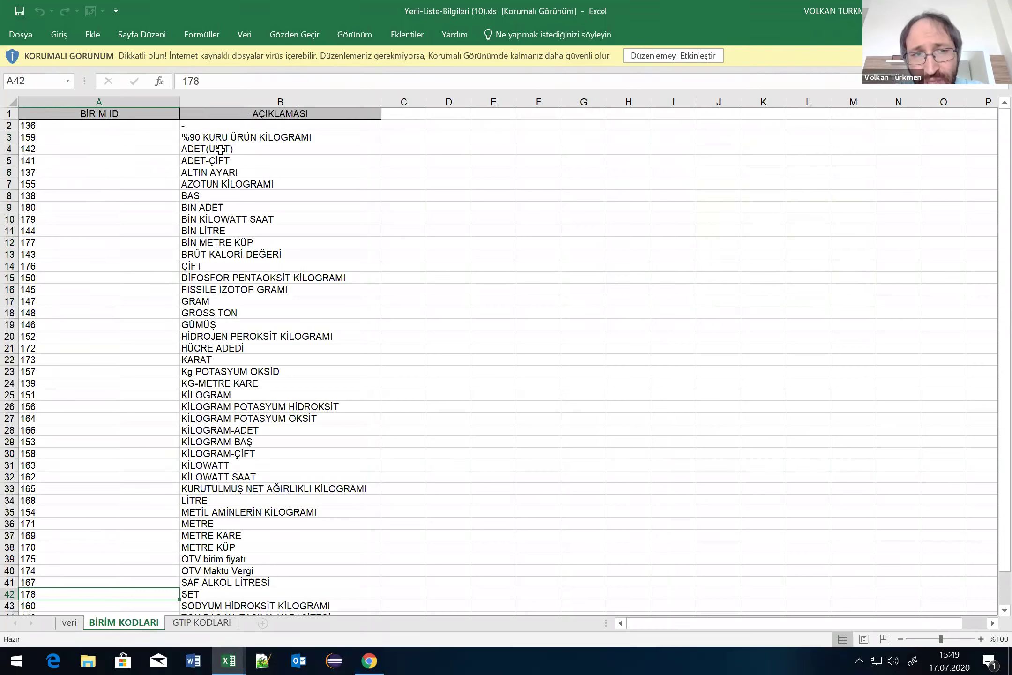
{"action": "left_click", "coordinate": [221, 150]}
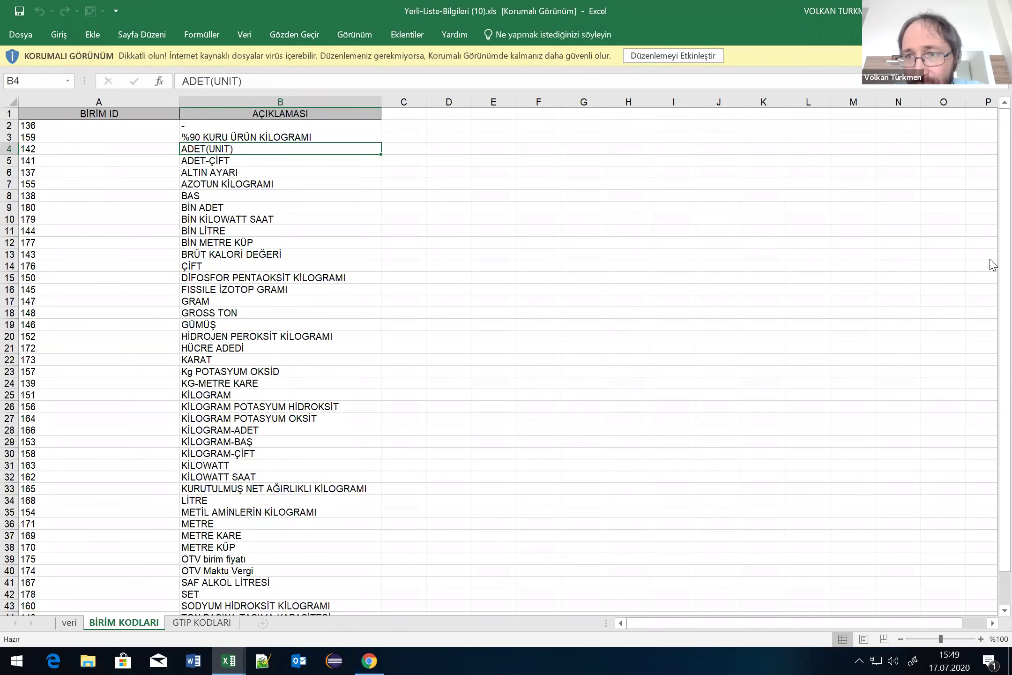
{"action": "left_click_drag", "start_coordinate": [1003, 264], "coordinate": [993, 467]}
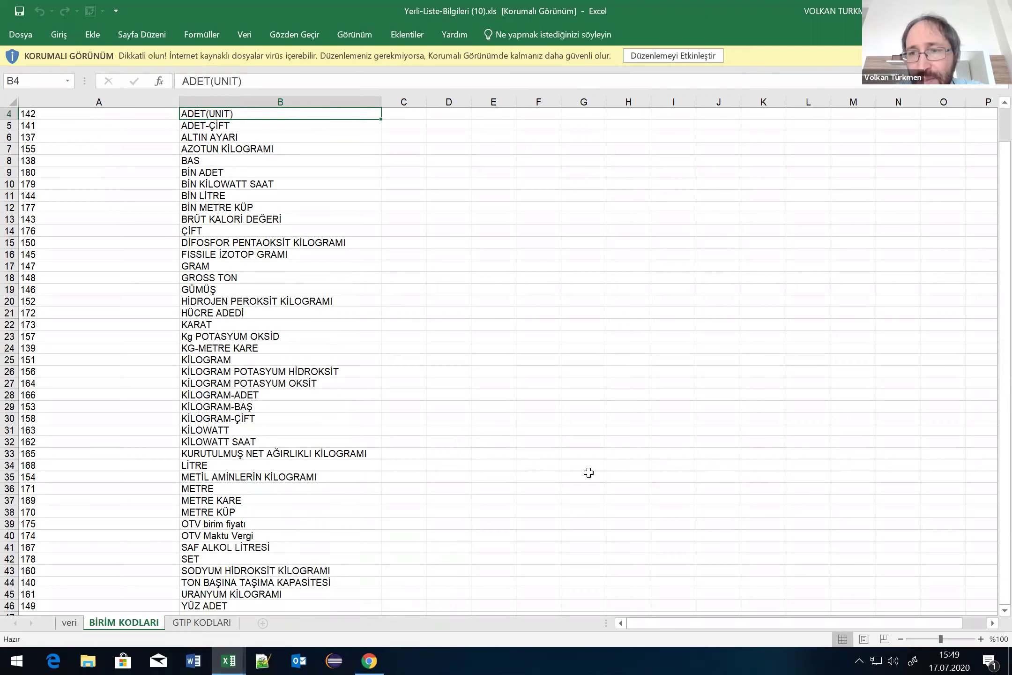
{"action": "left_click_drag", "start_coordinate": [1004, 309], "coordinate": [973, 217]}
{"action": "left_click", "coordinate": [70, 623]}
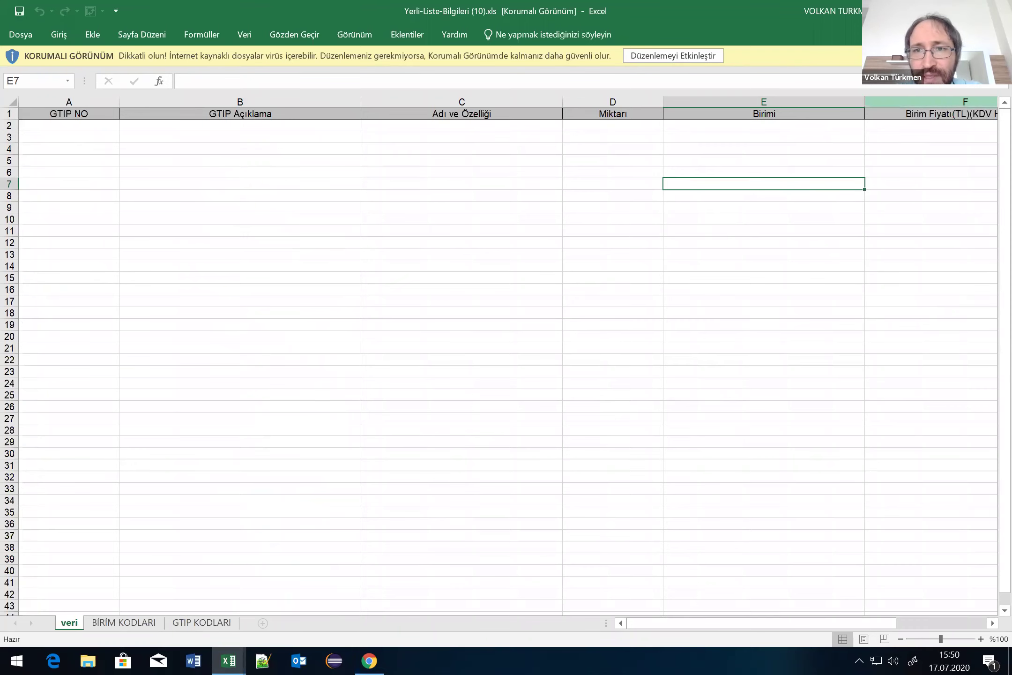
{"action": "key", "text": "alt+Tab"}
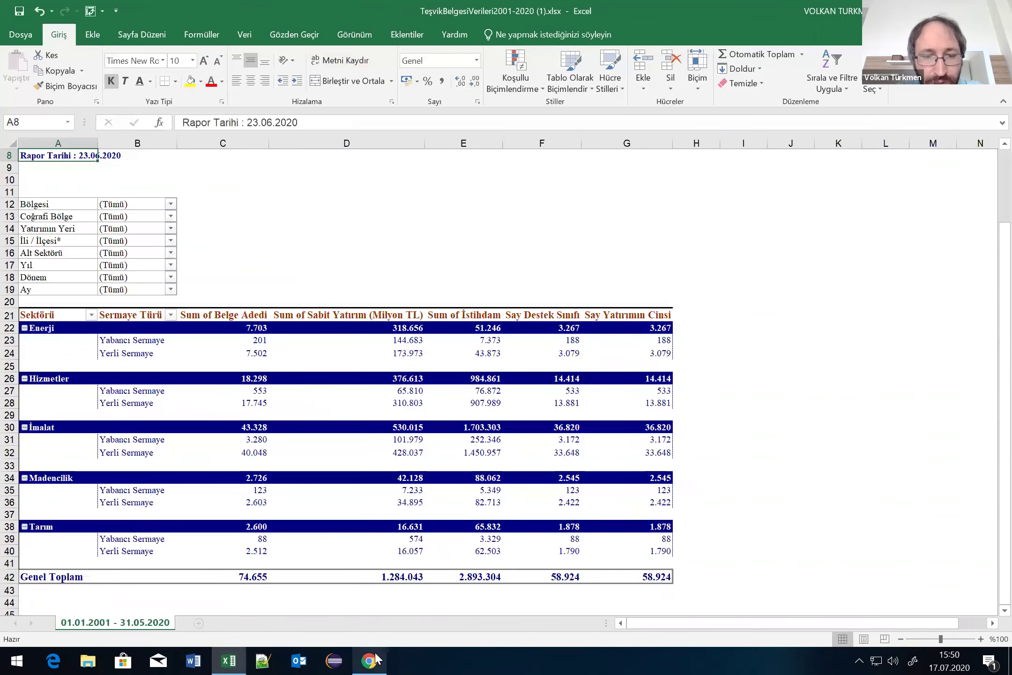
Return to E-TUYS and advance past İthal Liste to the Finansal Bilgiler page
{"action": "key", "text": "alt+Tab"}
{"action": "left_click", "coordinate": [306, 231]}
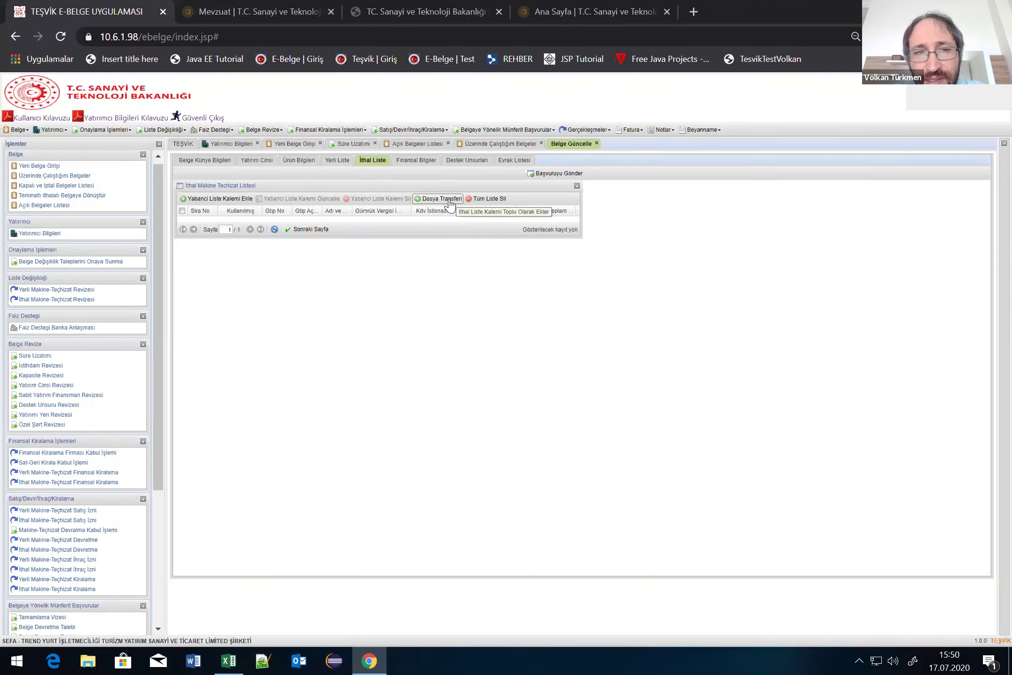
{"action": "left_click", "coordinate": [312, 229]}
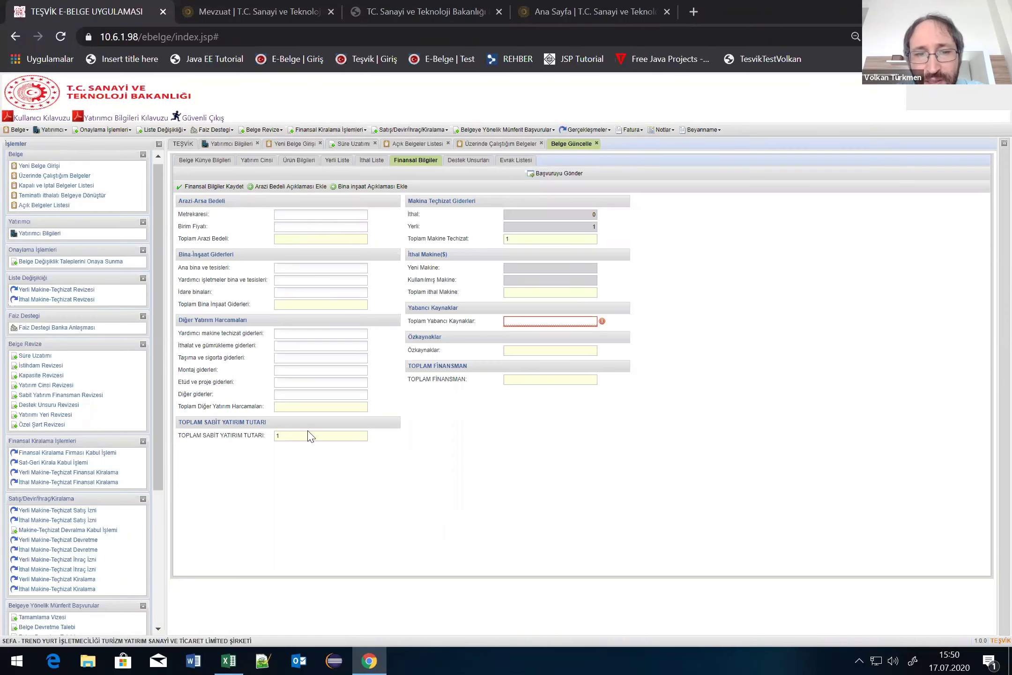
Enter 1 as total foreign resources and try saving; dismiss the 500.000 minimum-investment warning
{"action": "double_click", "coordinate": [521, 239]}
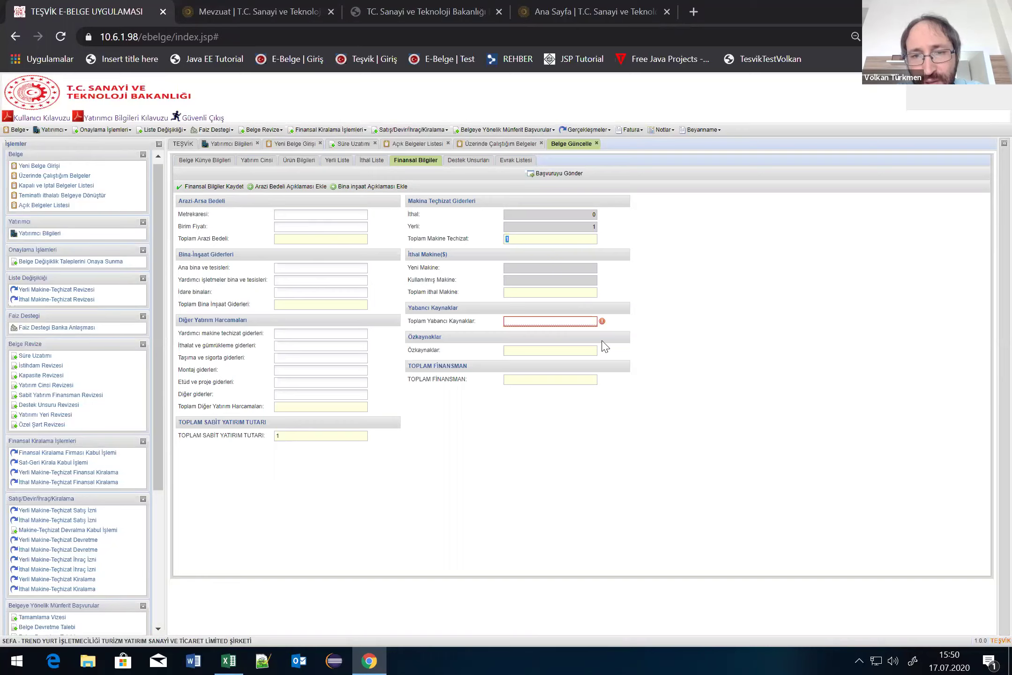
{"action": "key", "text": "Tab"}
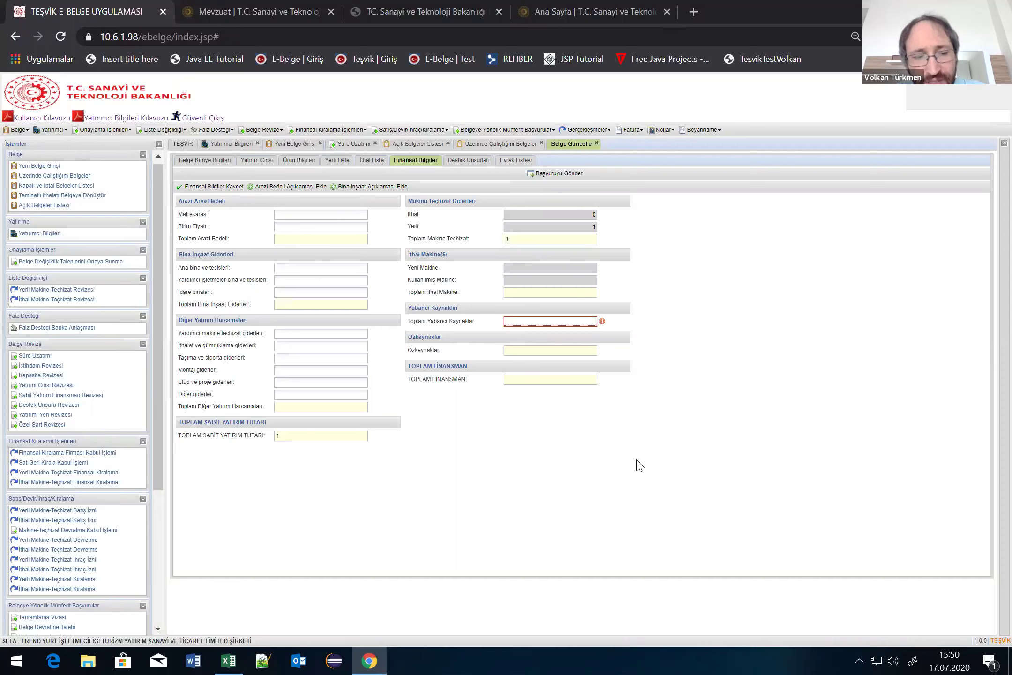
{"action": "type", "text": "1"}
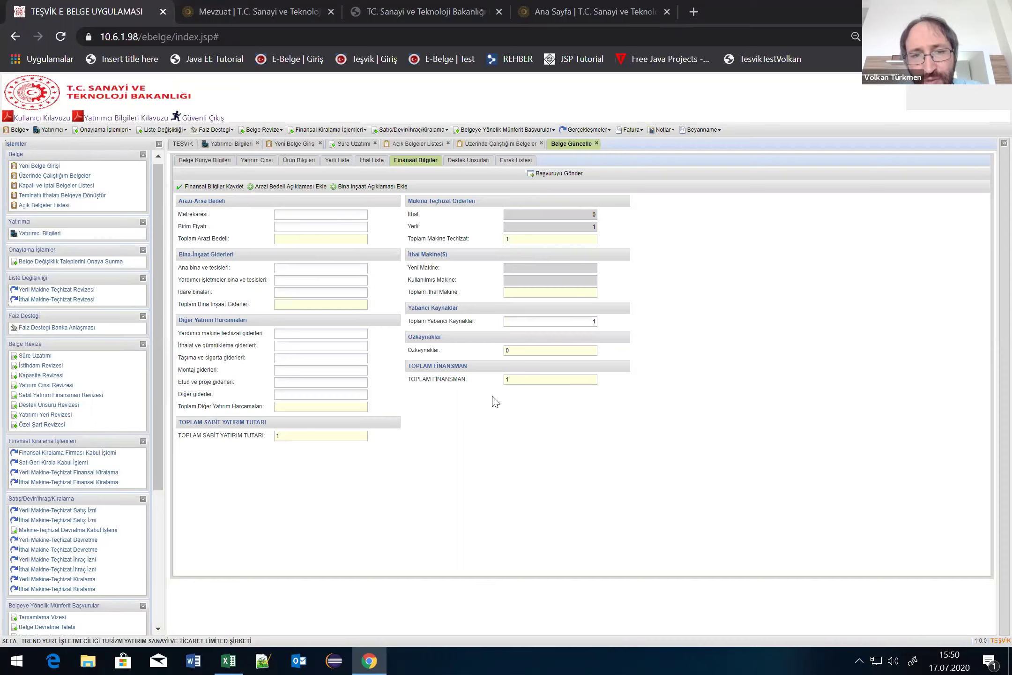
{"action": "left_click", "coordinate": [226, 194]}
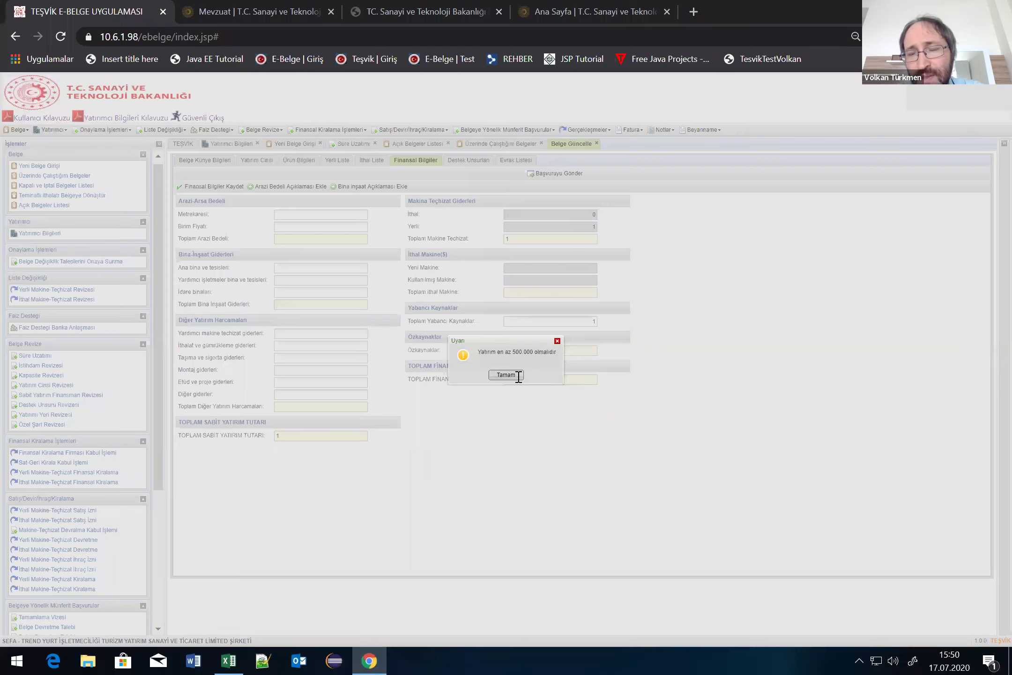
{"action": "left_click", "coordinate": [506, 375]}
{"action": "left_click", "coordinate": [231, 192]}
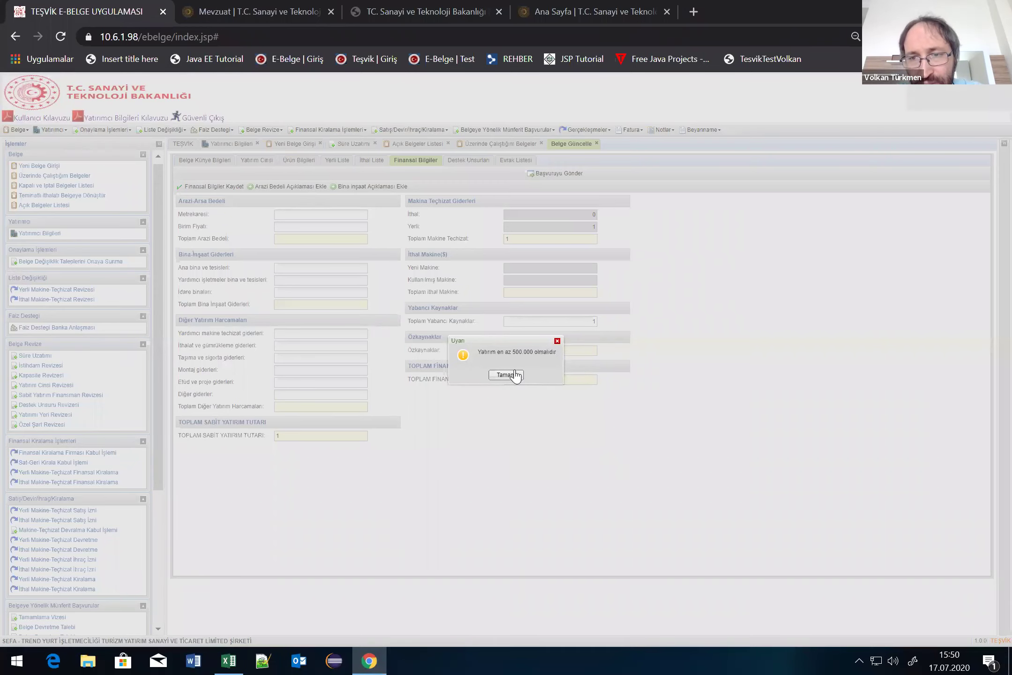
{"action": "left_click", "coordinate": [360, 165]}
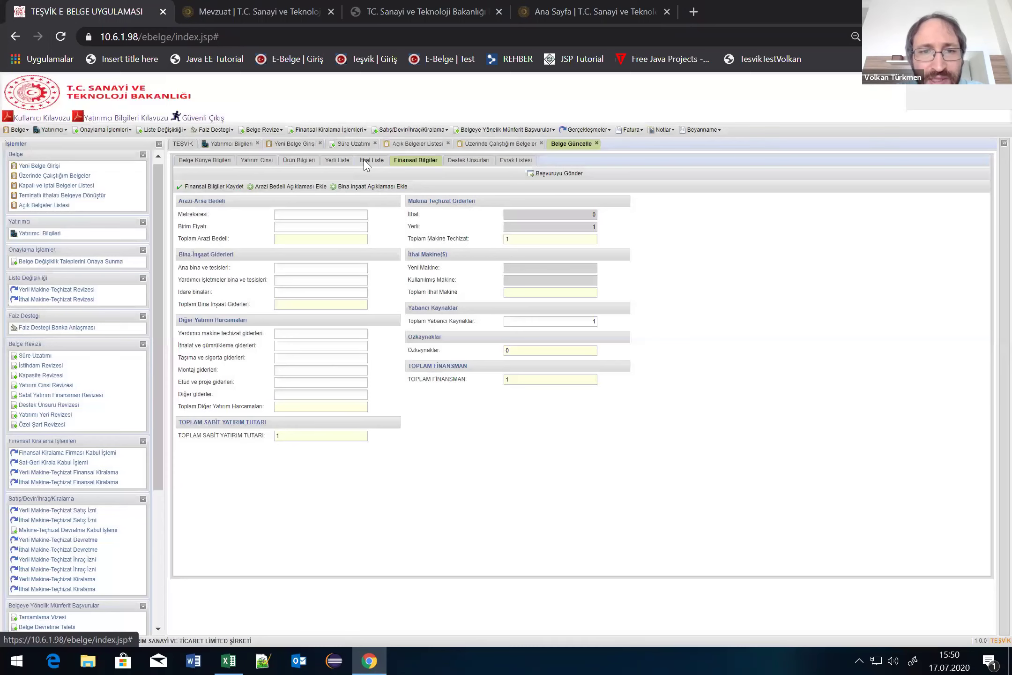
Correct the first Yerli Liste item's Miktarı from 5000000 to 500000 and save it
{"action": "left_click", "coordinate": [360, 165]}
{"action": "left_click", "coordinate": [330, 163]}
{"action": "left_click", "coordinate": [355, 221]}
{"action": "left_click", "coordinate": [323, 202]}
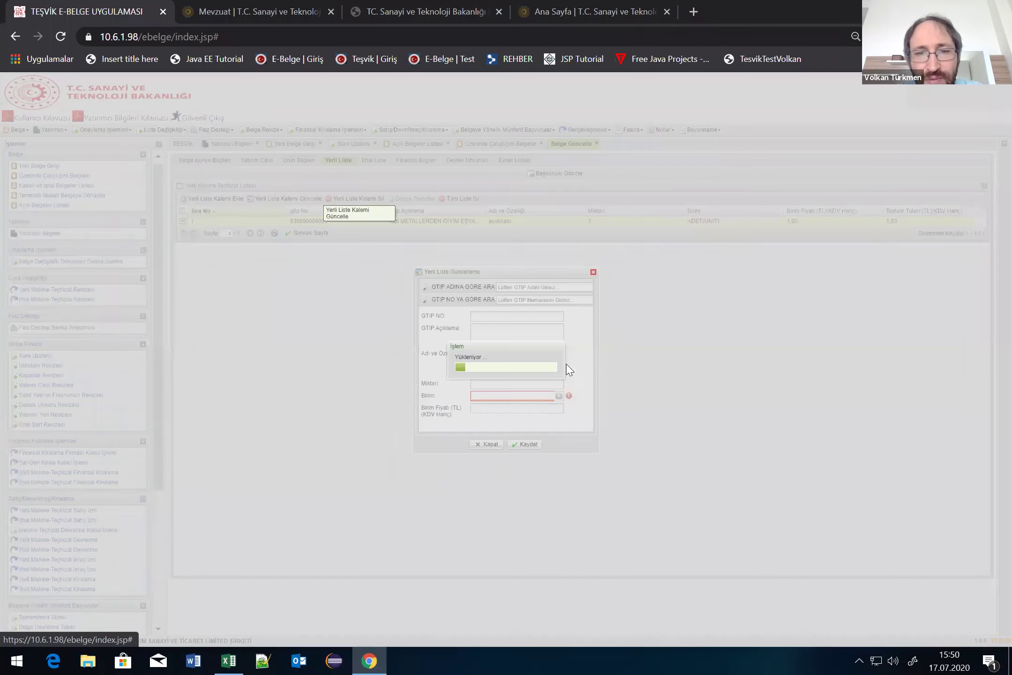
{"action": "type", "text": "5000000"}
{"action": "left_click", "coordinate": [582, 436]}
{"action": "left_click", "coordinate": [549, 384]}
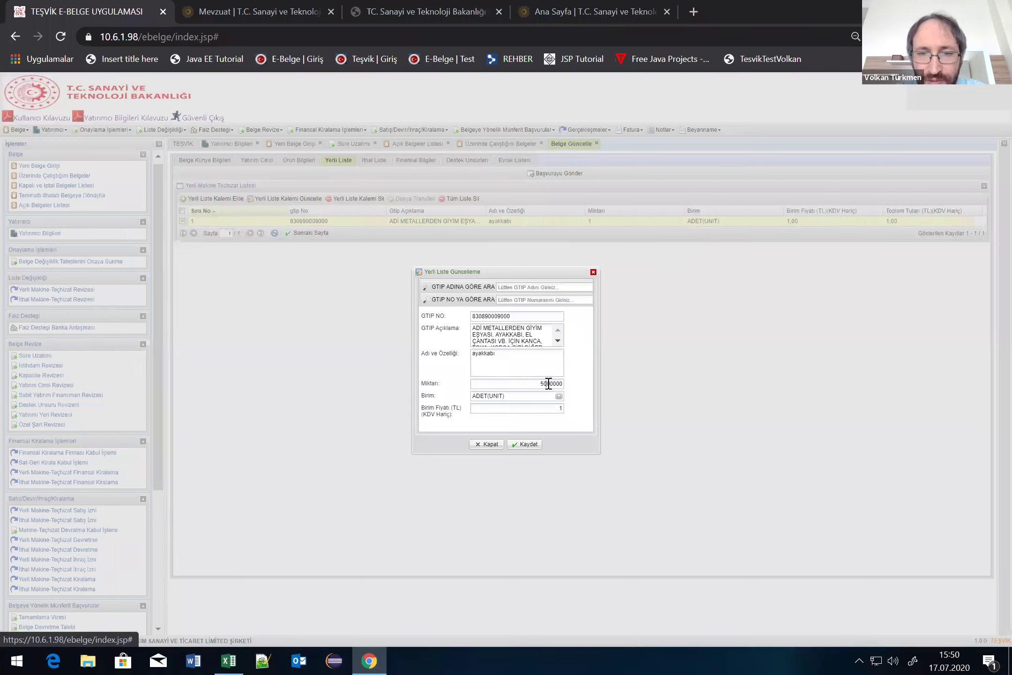
{"action": "key", "text": "BackSpace"}
{"action": "left_click", "coordinate": [574, 432]}
{"action": "left_click", "coordinate": [541, 443]}
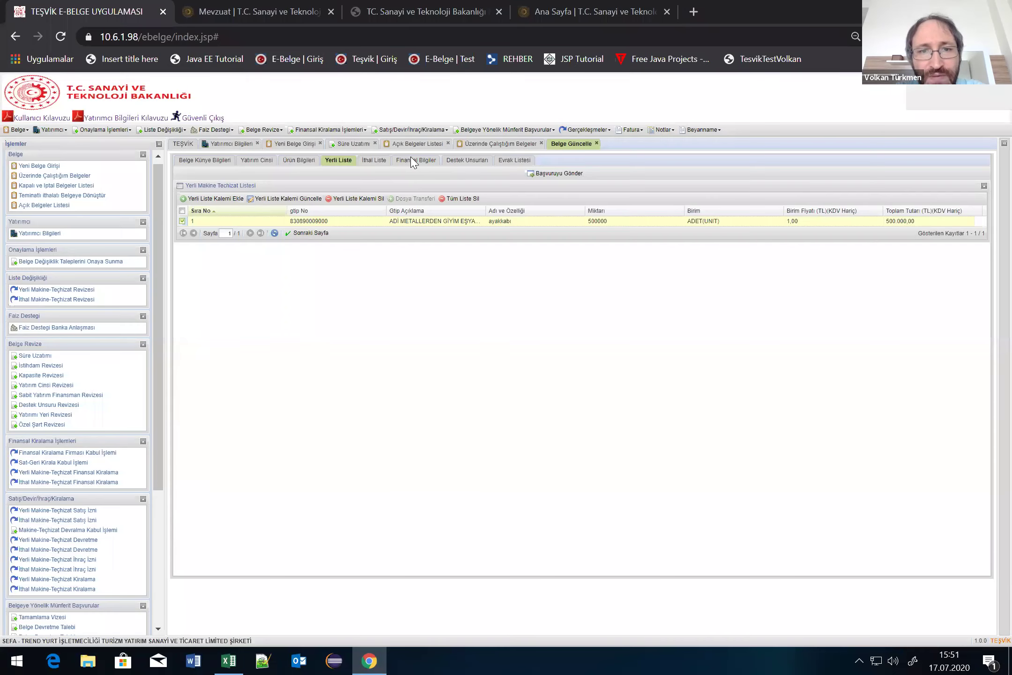
{"action": "left_click", "coordinate": [412, 160]}
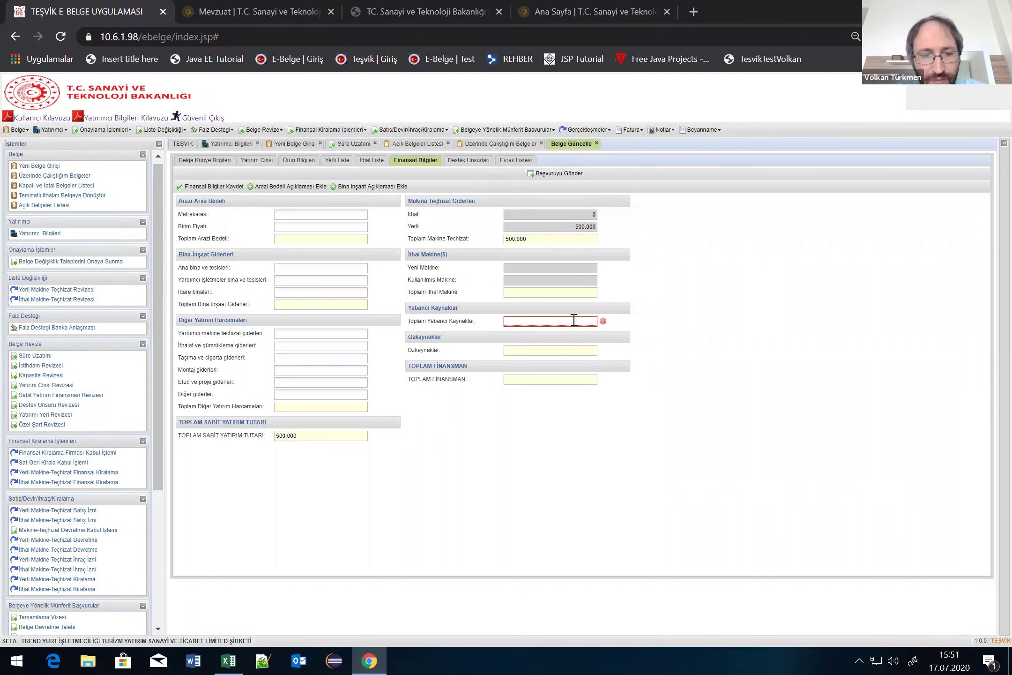
Enter 100000 in Toplam Yabancı Kaynaklar and save the financial information
{"action": "type", "text": "100000"}
{"action": "left_click", "coordinate": [628, 353]}
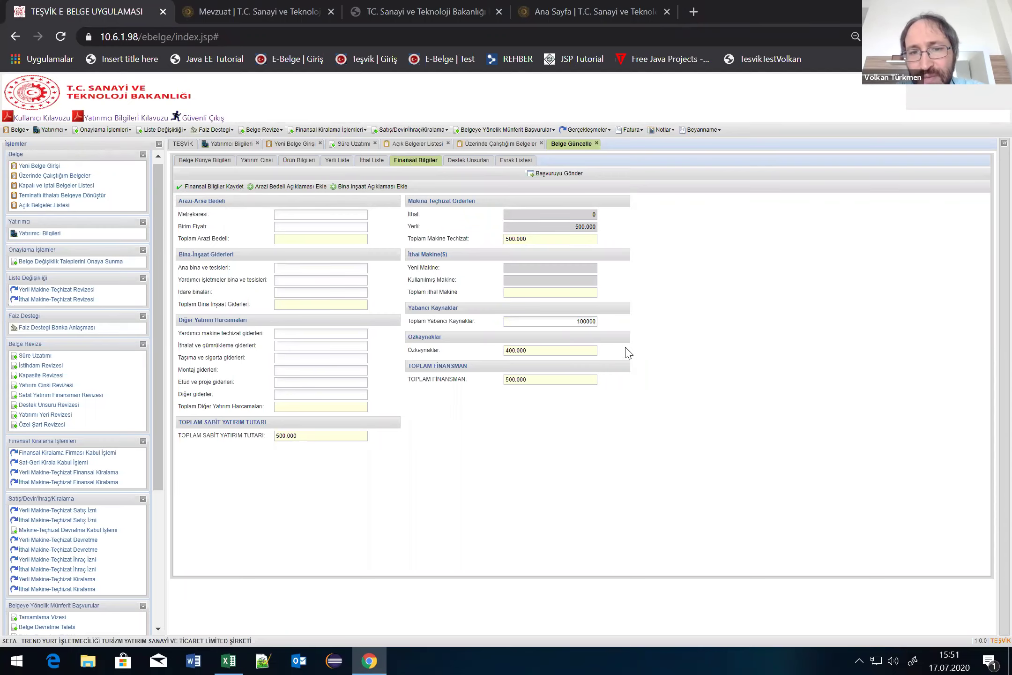
{"action": "left_click", "coordinate": [208, 190]}
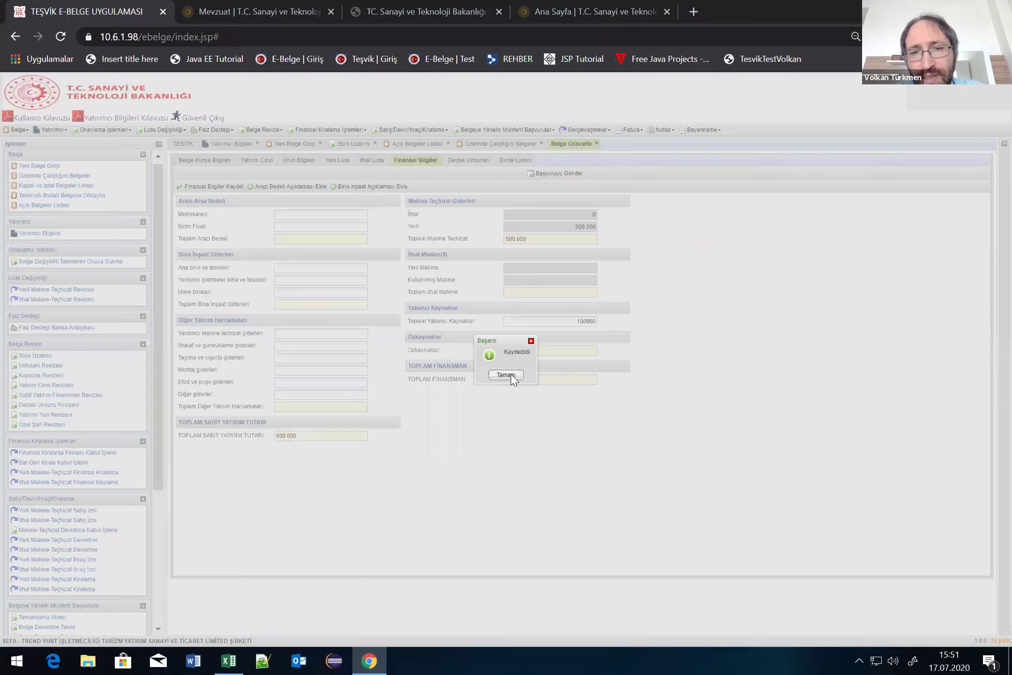
{"action": "left_click", "coordinate": [509, 377]}
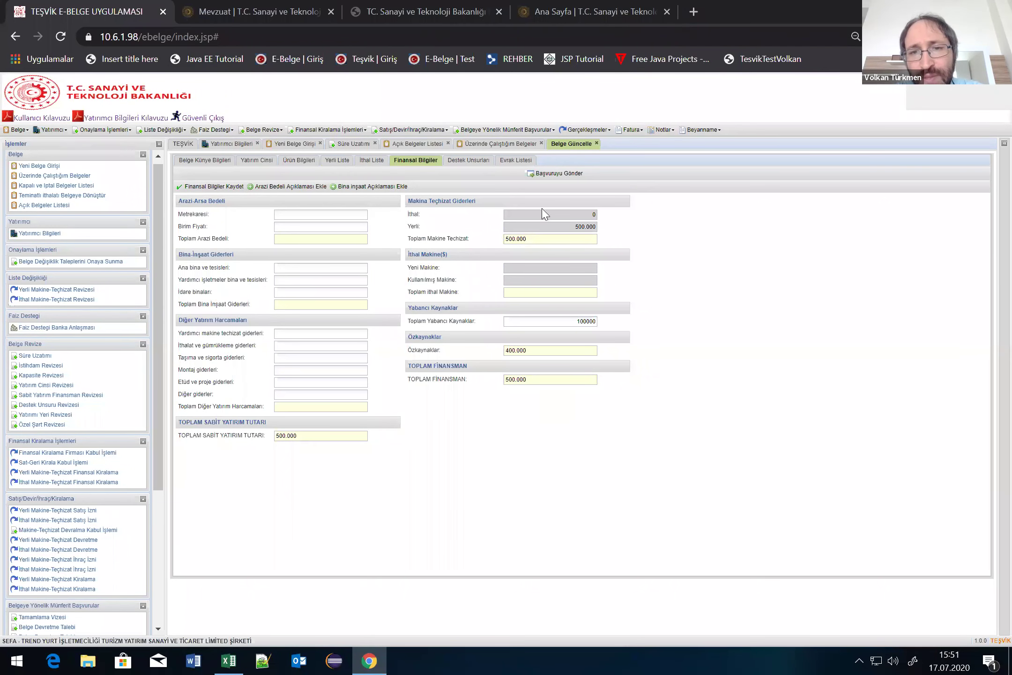
{"action": "left_click", "coordinate": [483, 165]}
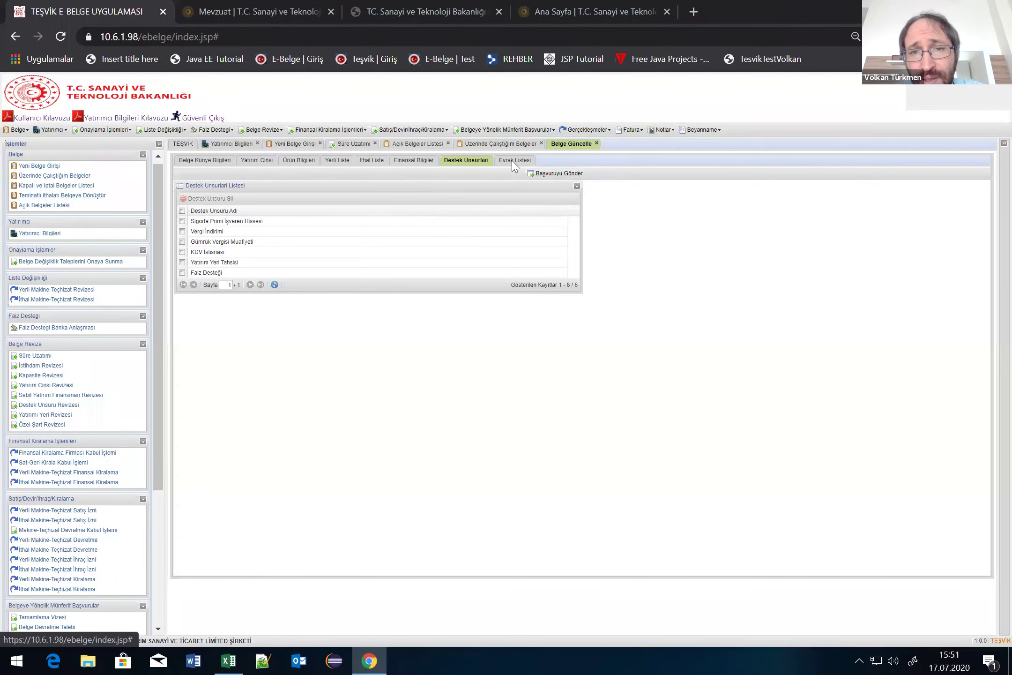
Open the Başvuru Açıklama window, close it unsent, and check the certificate identity information
{"action": "left_click", "coordinate": [547, 174]}
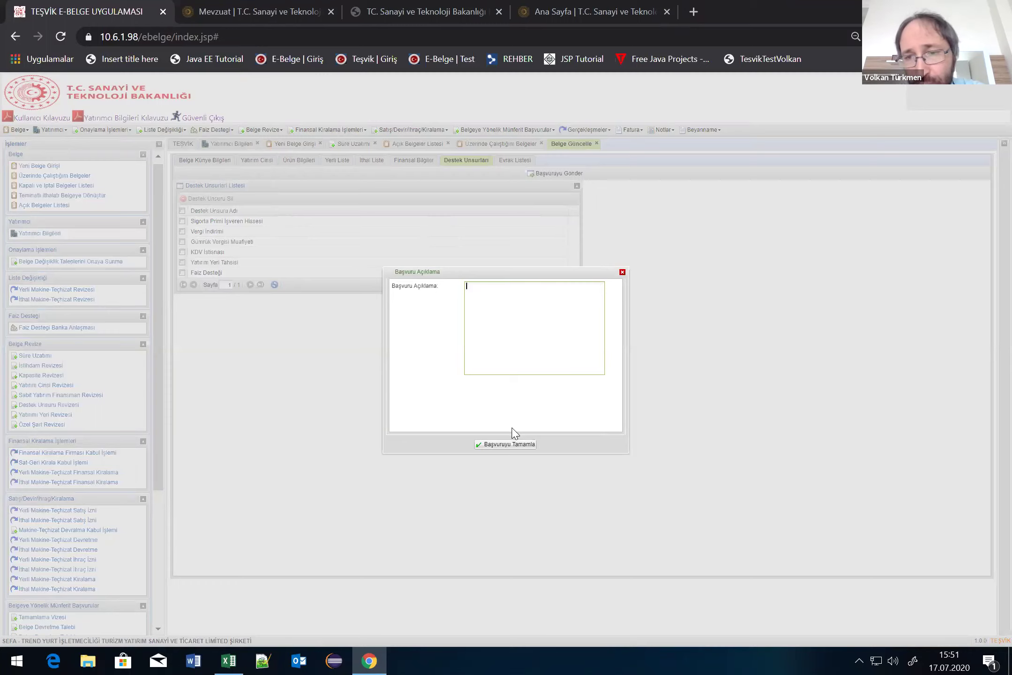
{"action": "left_click", "coordinate": [622, 273]}
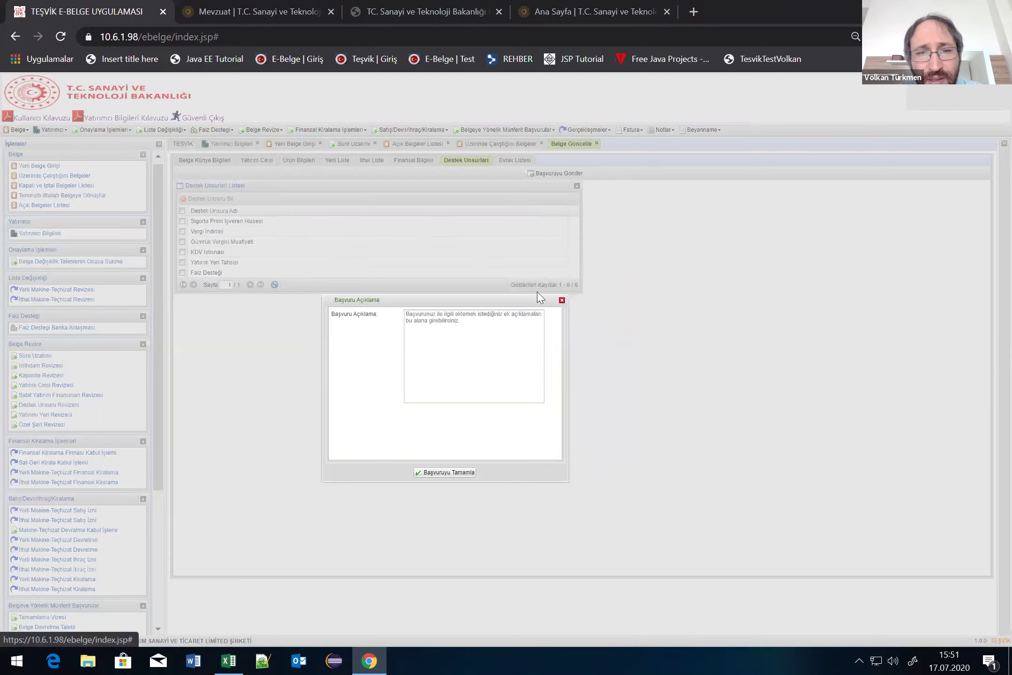
{"action": "left_click", "coordinate": [562, 301]}
{"action": "left_click", "coordinate": [195, 162]}
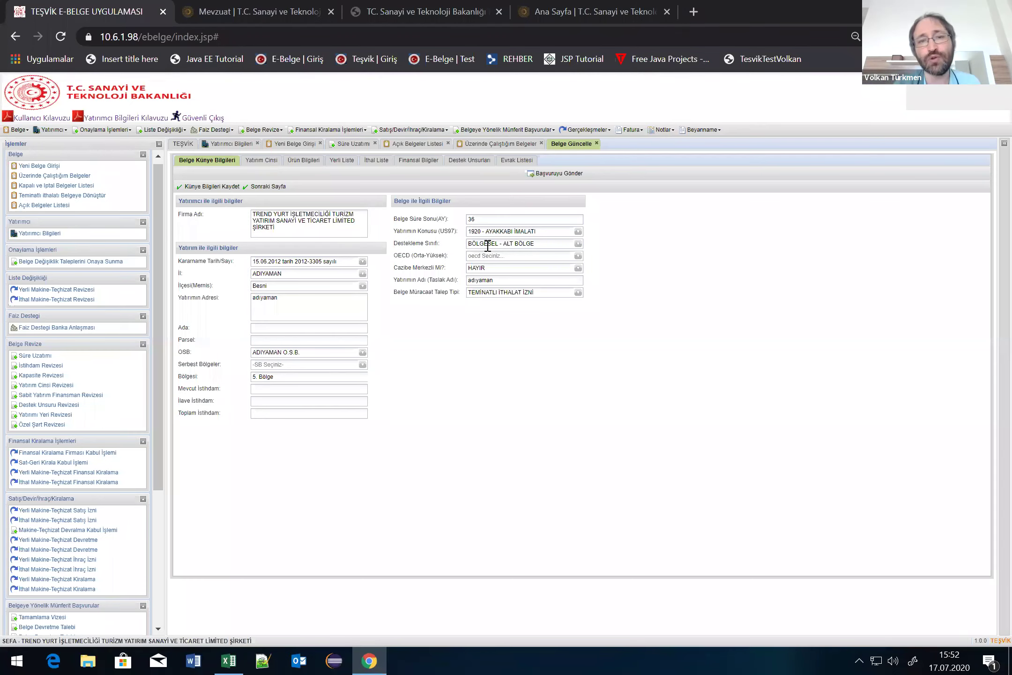
{"action": "left_click", "coordinate": [467, 164]}
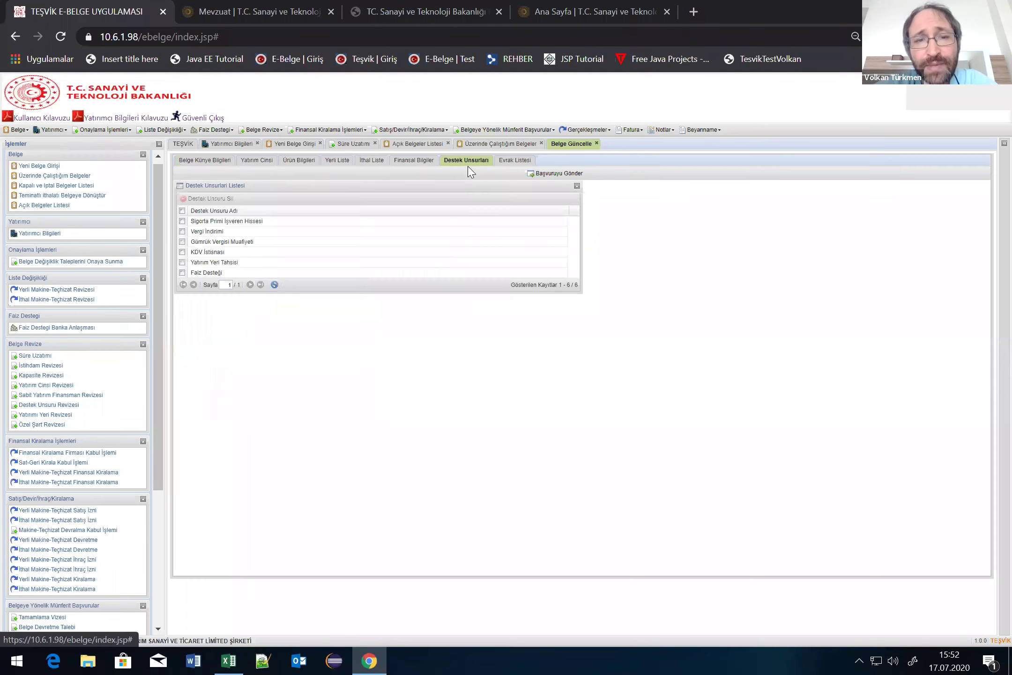
Reopen Başvuru Açıklama, move it up-right, close it unsent, and tick Faiz Desteği
{"action": "left_click", "coordinate": [565, 175]}
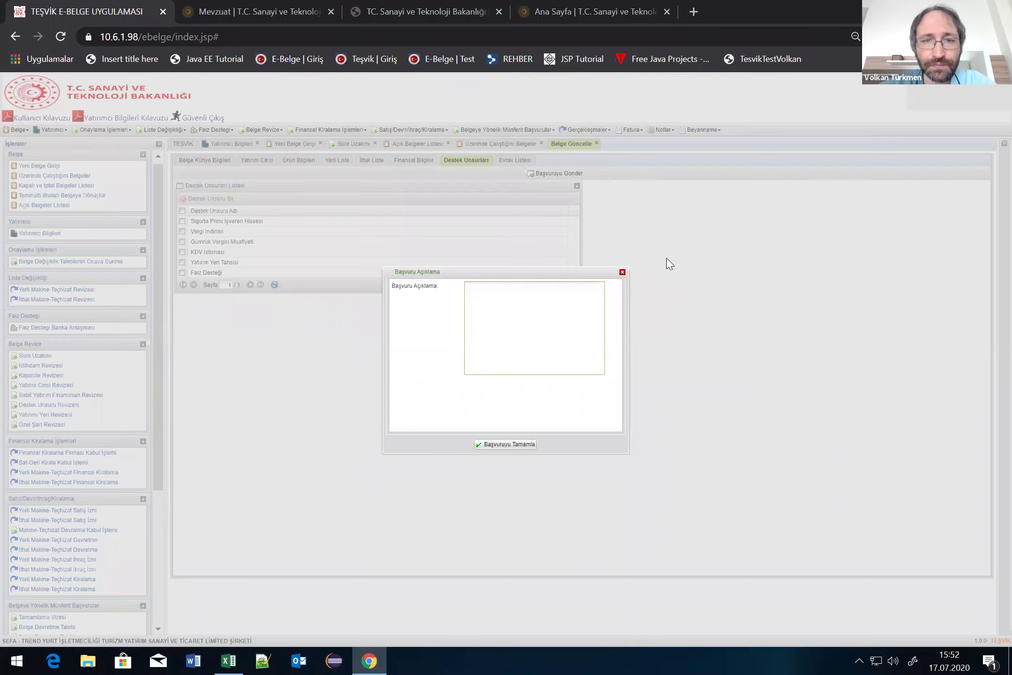
{"action": "left_click", "coordinate": [542, 284]}
{"action": "left_click_drag", "start_coordinate": [538, 276], "coordinate": [660, 248]}
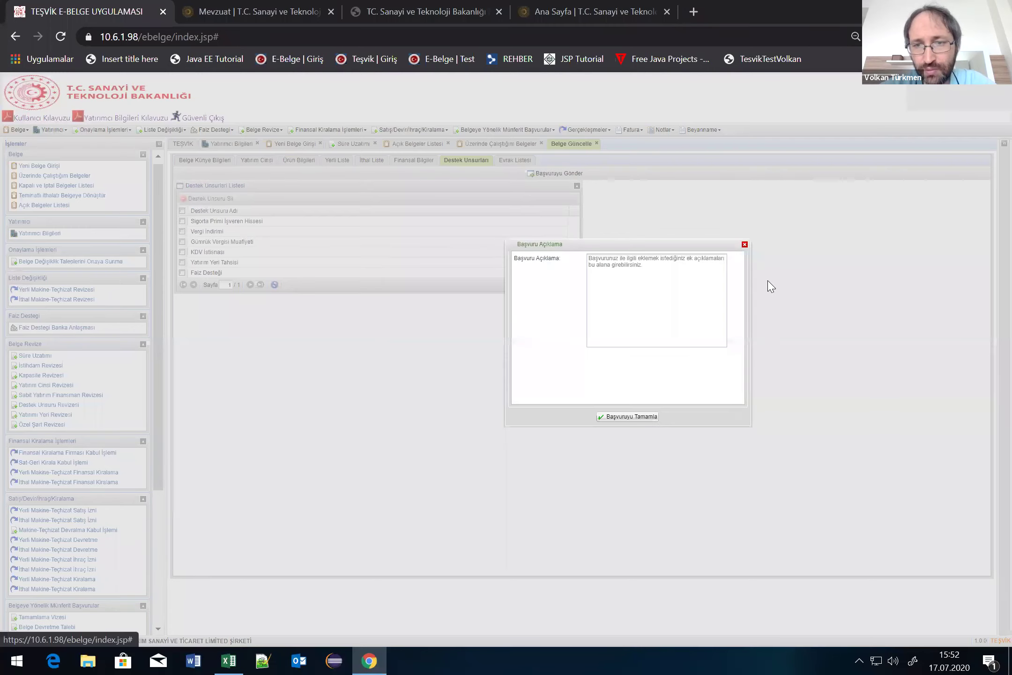
{"action": "left_click", "coordinate": [744, 244]}
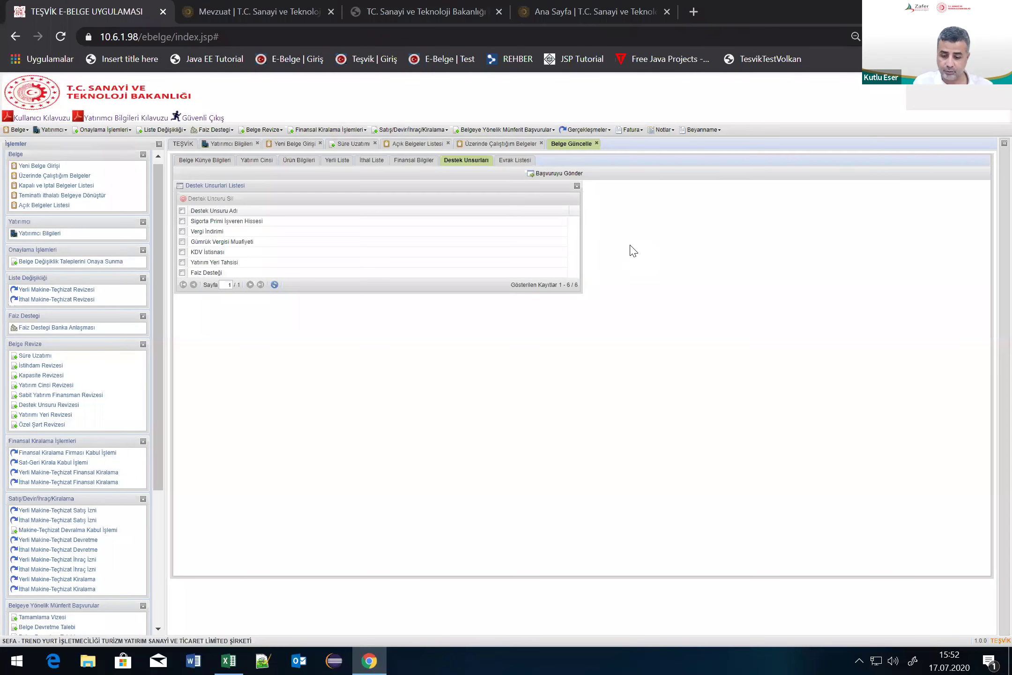
{"action": "left_click", "coordinate": [258, 272]}
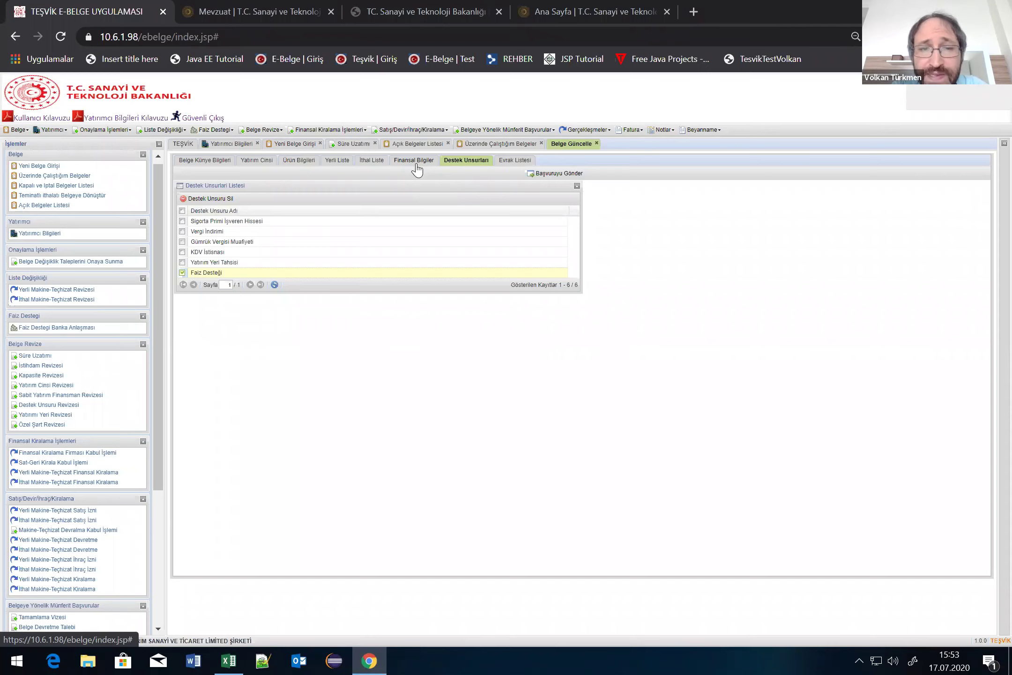
Switch back to the Finansal Bilgiler tab showing 100000 foreign resources
{"action": "left_click", "coordinate": [417, 162]}
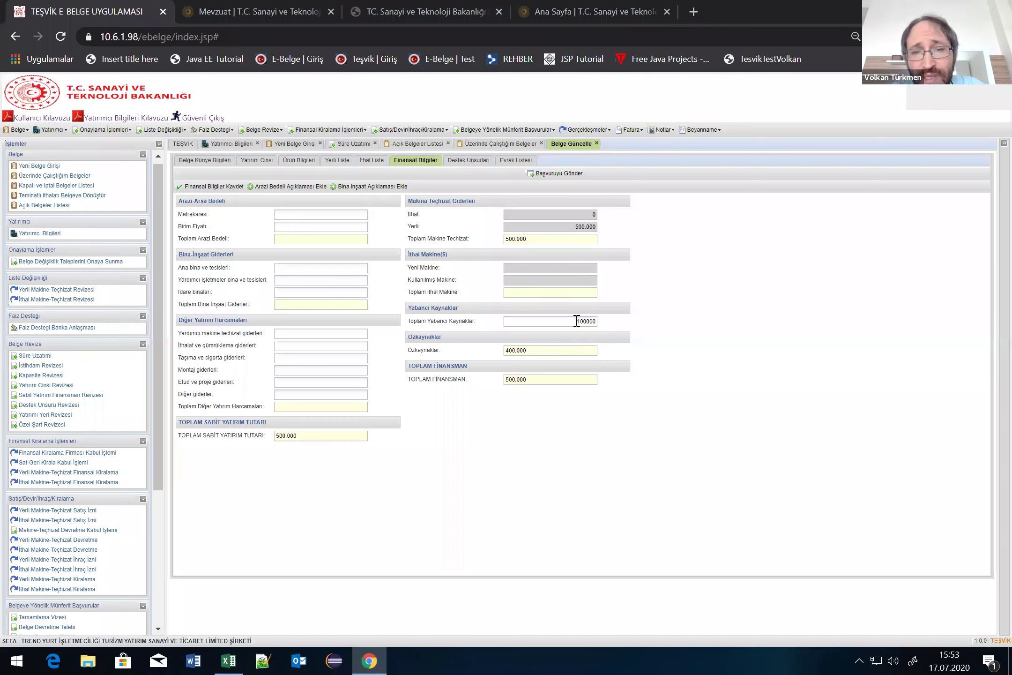
Change Toplam Yabancı Kaynaklar to 500000 and save the financial information
{"action": "left_click_drag", "start_coordinate": [576, 322], "coordinate": [608, 326]}
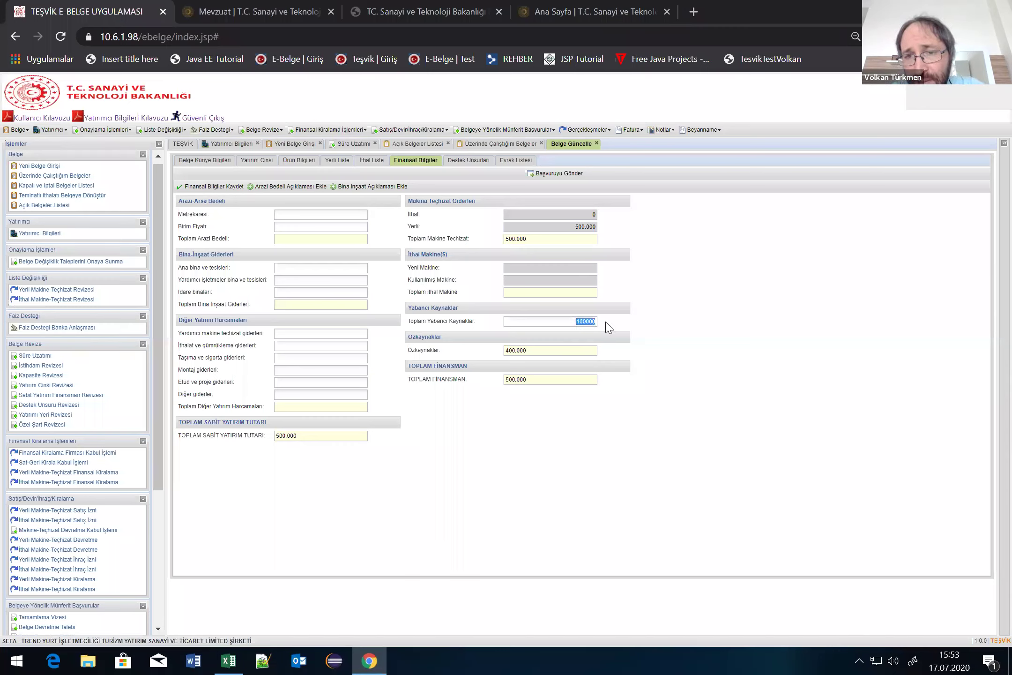
{"action": "left_click", "coordinate": [608, 327]}
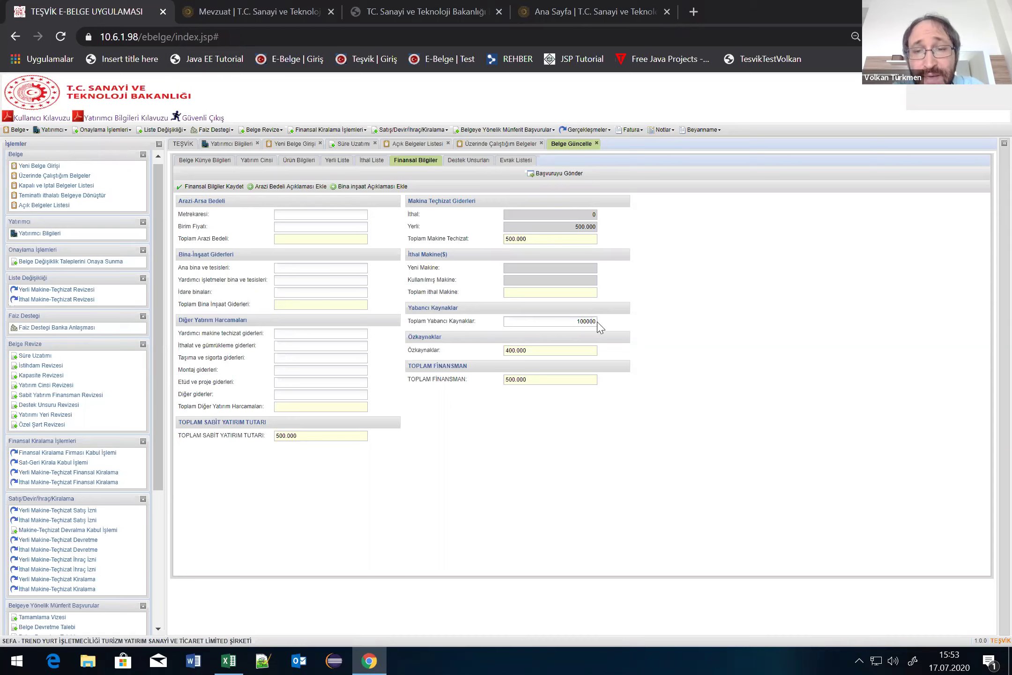
{"action": "double_click", "coordinate": [574, 322]}
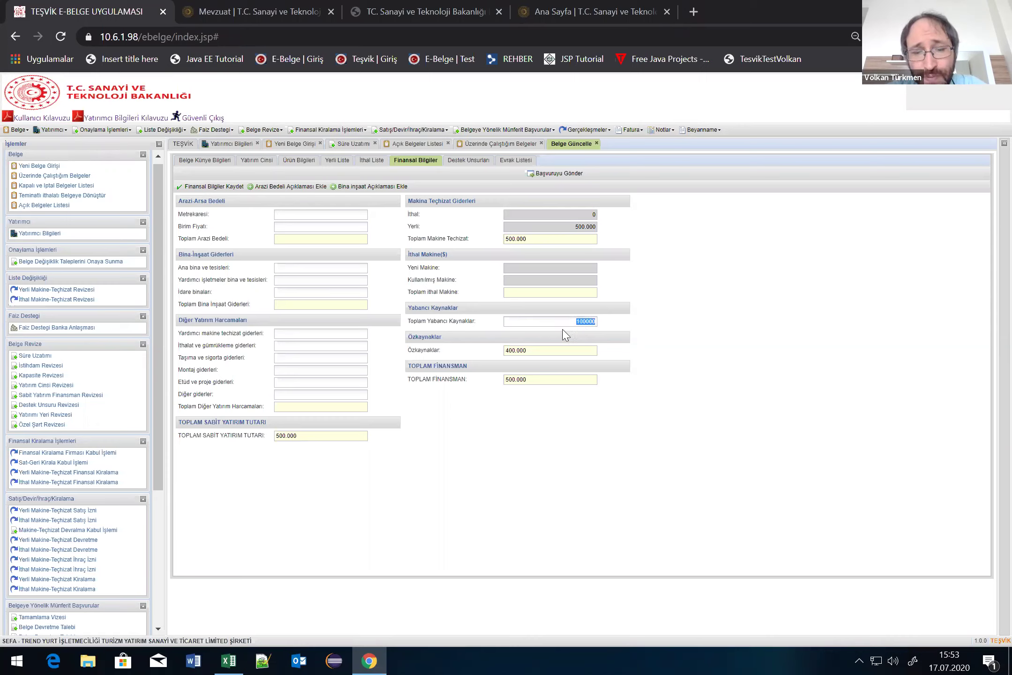
{"action": "type", "text": "500"}
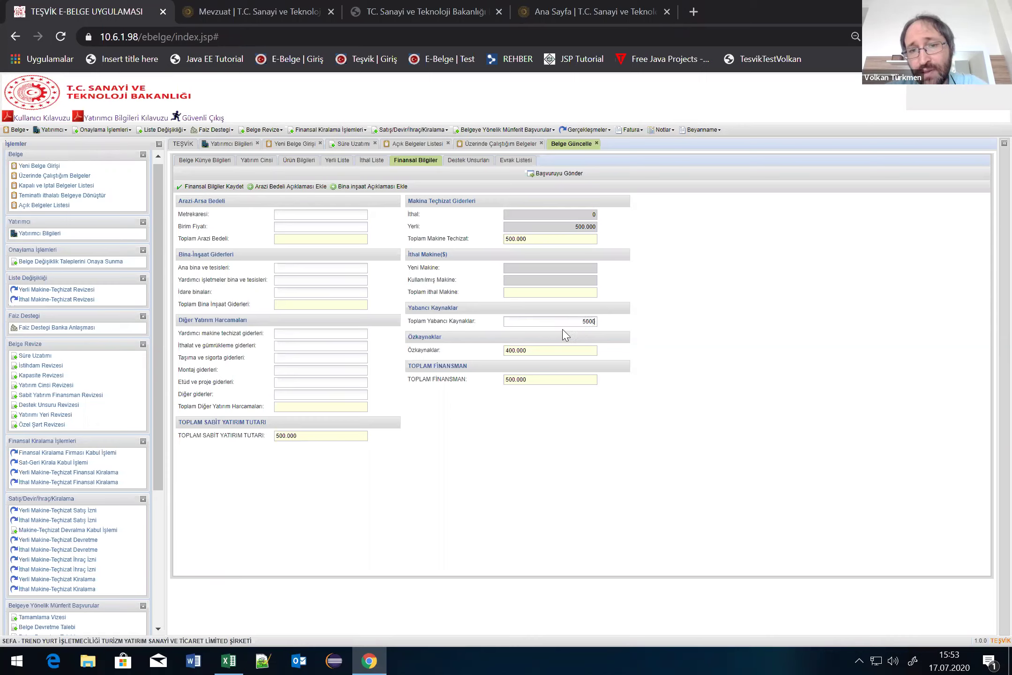
{"action": "type", "text": "000"}
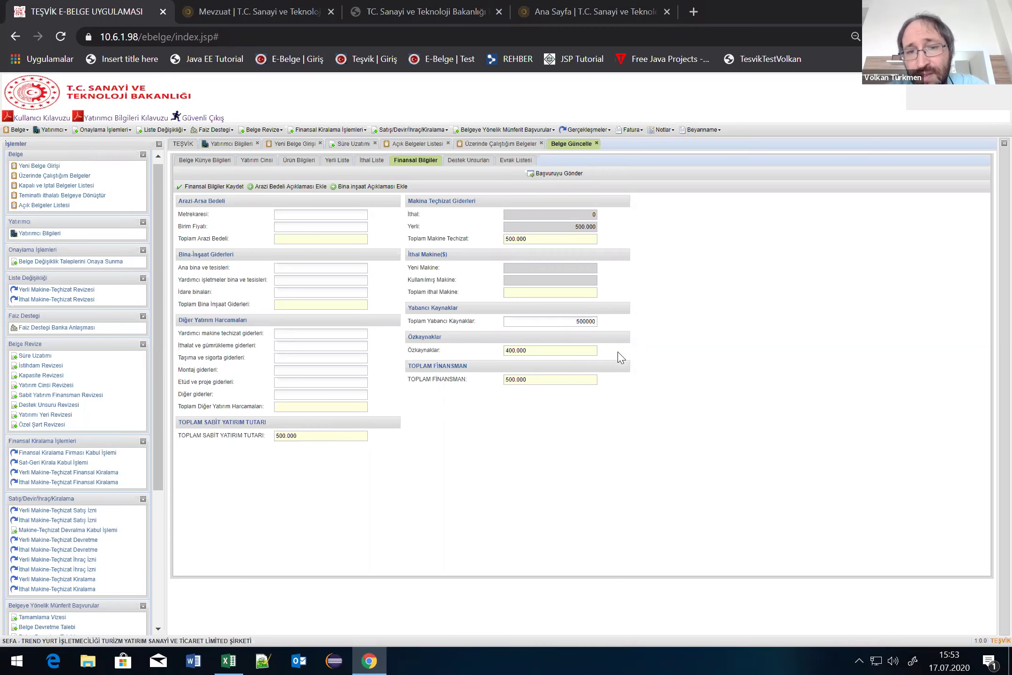
{"action": "left_click", "coordinate": [225, 187]}
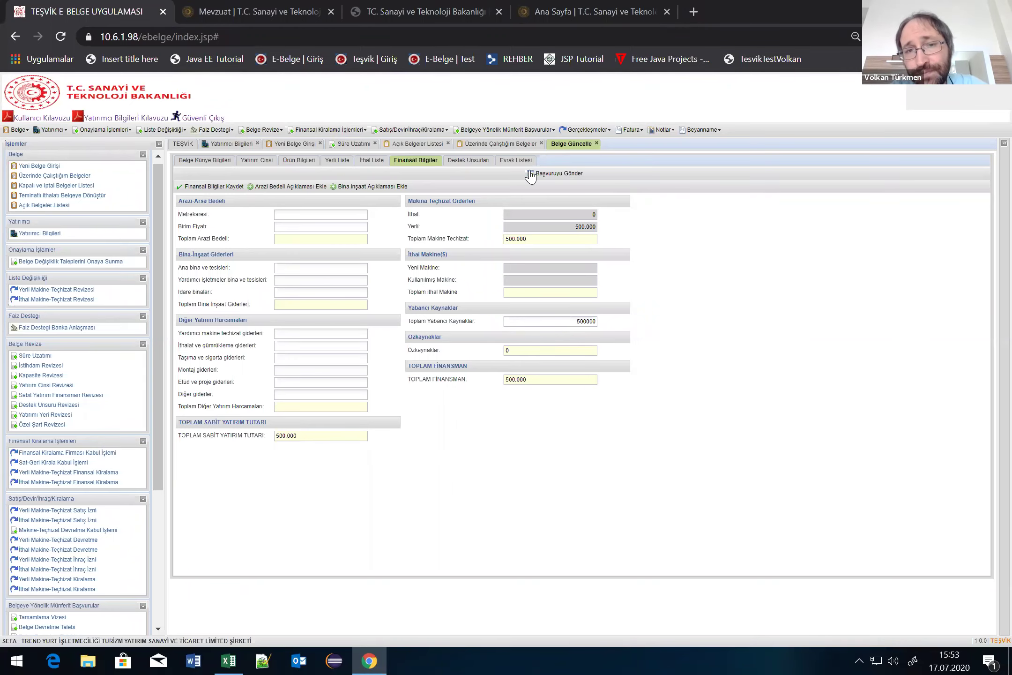
Check the Destek Unsurları list, then return and select the foreign resources value
{"action": "left_click", "coordinate": [470, 161]}
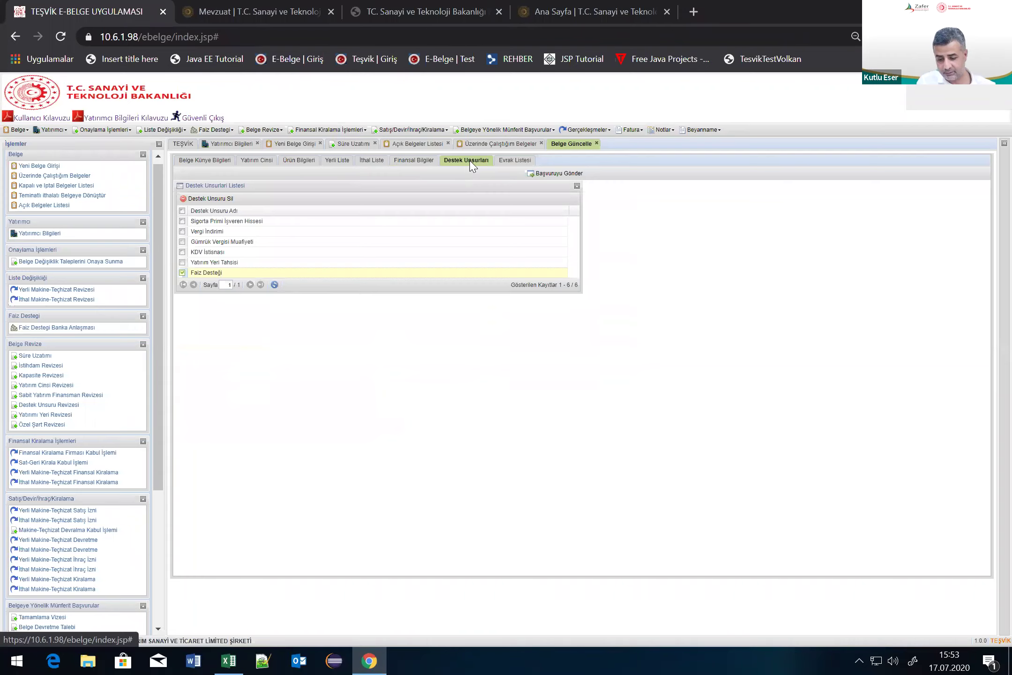
{"action": "left_click", "coordinate": [423, 165]}
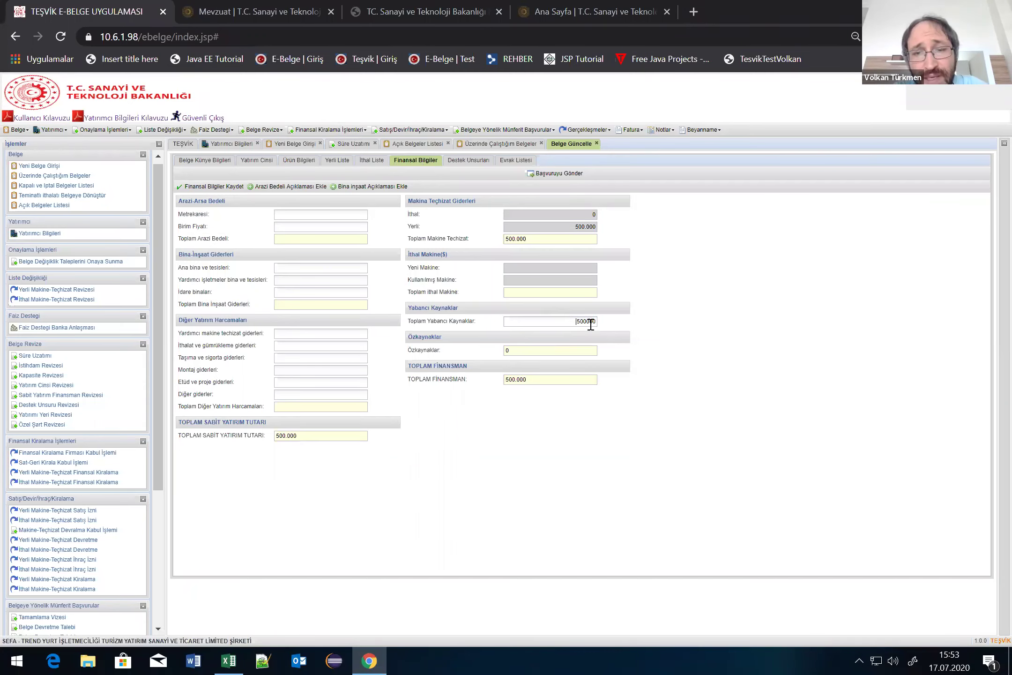
{"action": "left_click_drag", "start_coordinate": [589, 322], "coordinate": [572, 323]}
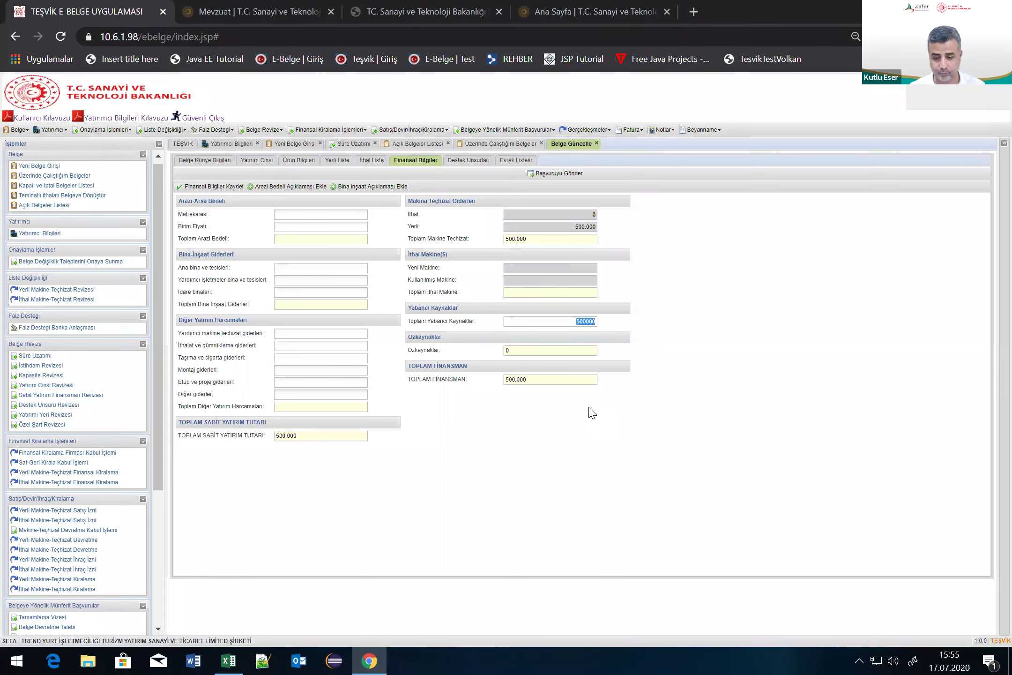
In Evrak Listesi, start a new document with Evrak Ekle and list the Evrak Tipi options
{"action": "left_click", "coordinate": [485, 162]}
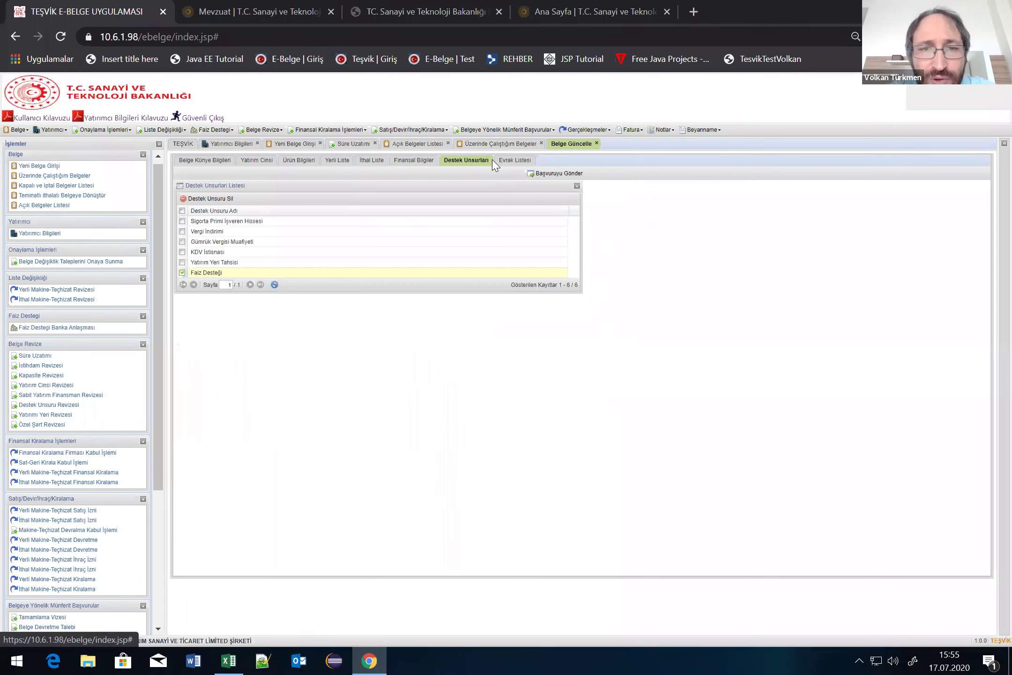
{"action": "left_click", "coordinate": [518, 161]}
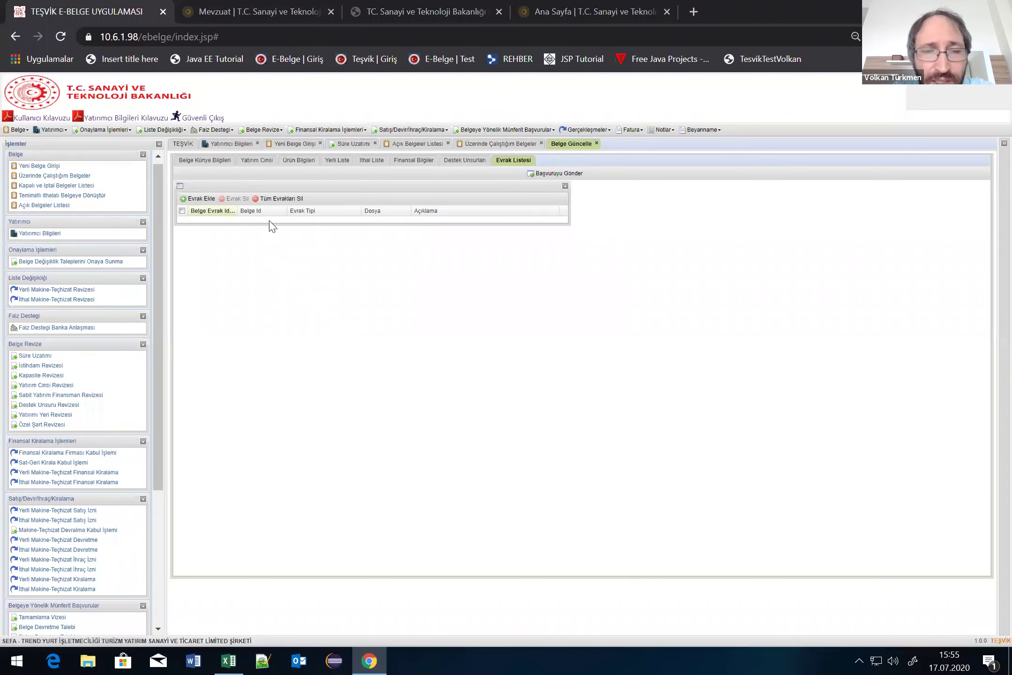
{"action": "left_click", "coordinate": [214, 201]}
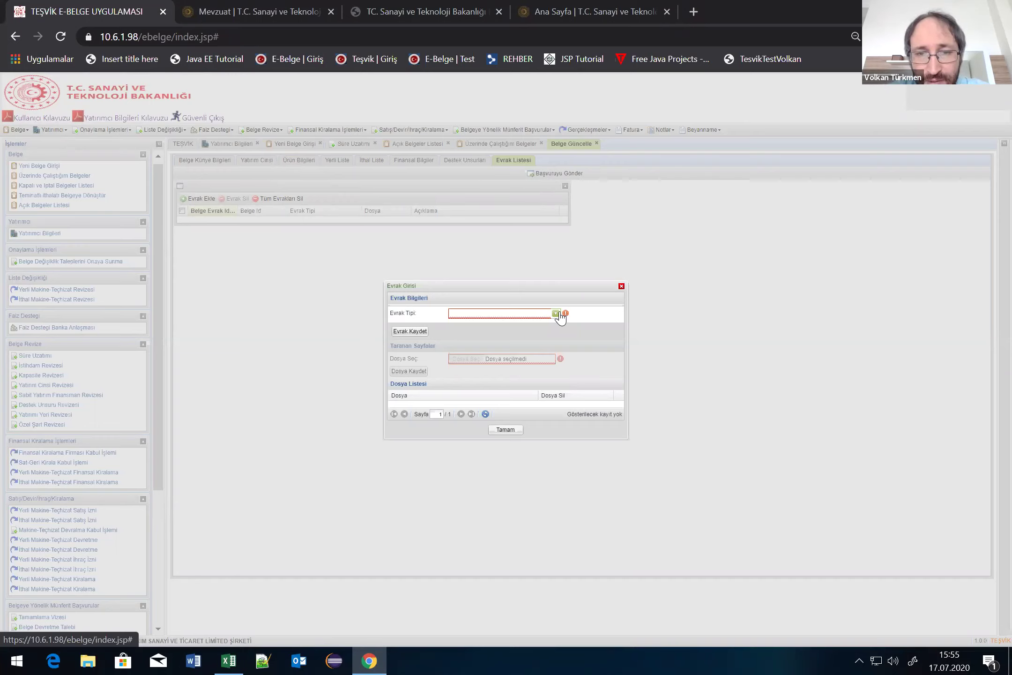
{"action": "left_click", "coordinate": [556, 313]}
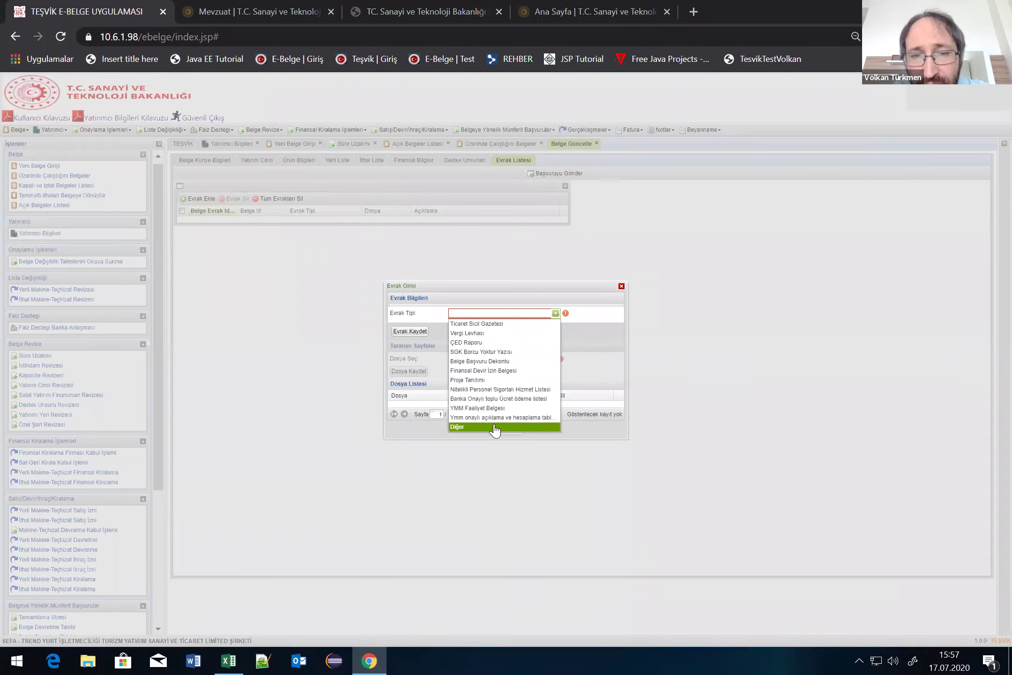
Set Evrak Tipi to Diğer and begin an 'epo' description, re-confirming Diğer several times
{"action": "left_click", "coordinate": [495, 427]}
{"action": "left_click", "coordinate": [533, 335]}
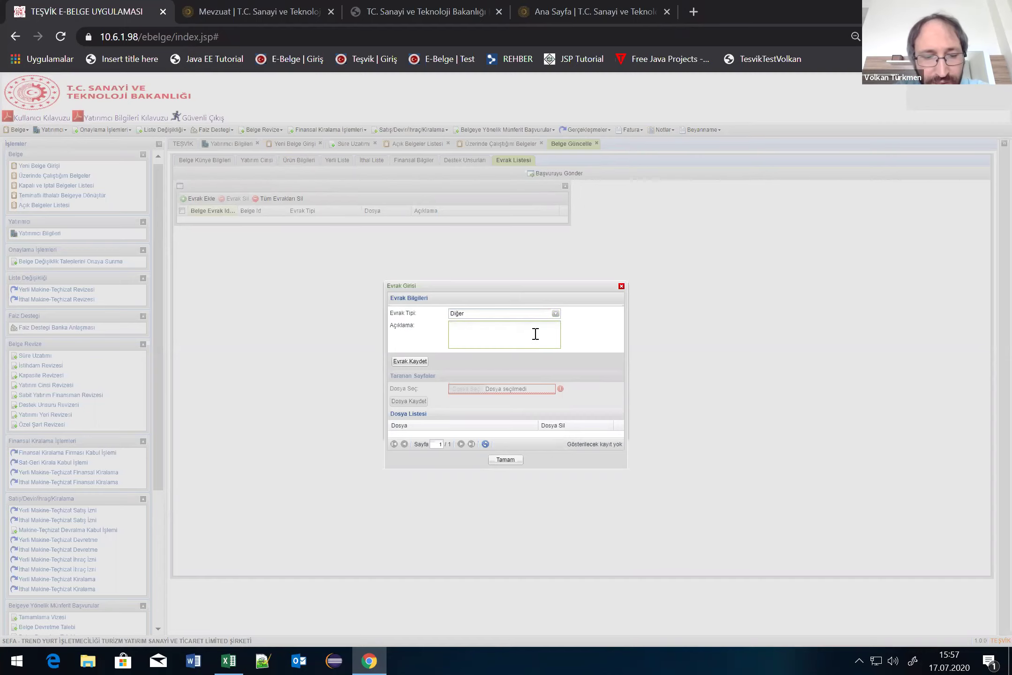
{"action": "type", "text": "epo"}
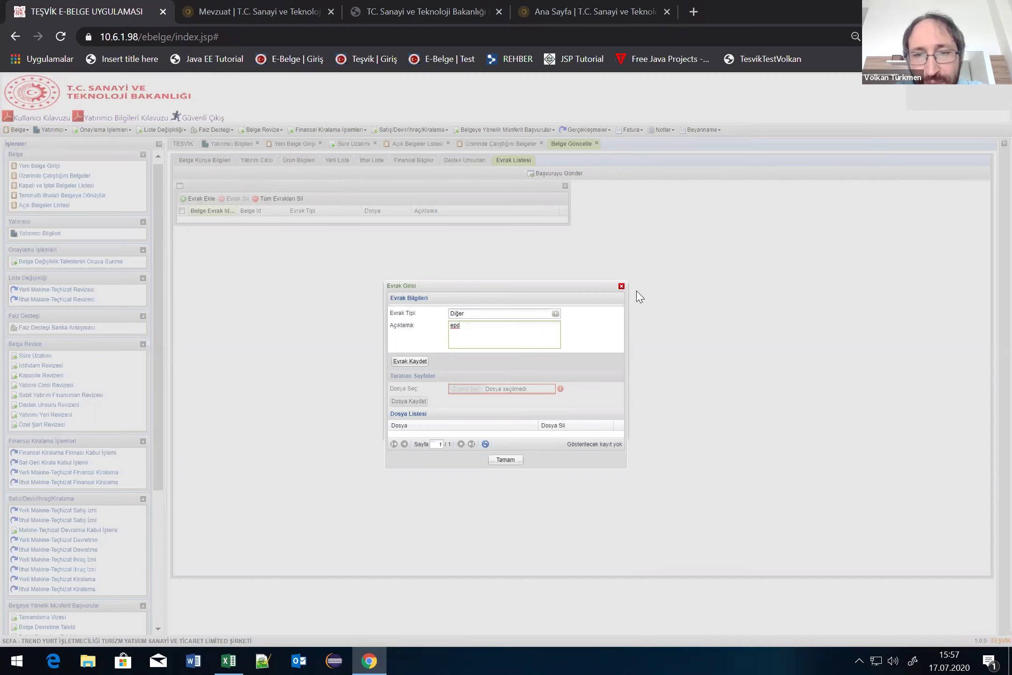
{"action": "left_click", "coordinate": [555, 314]}
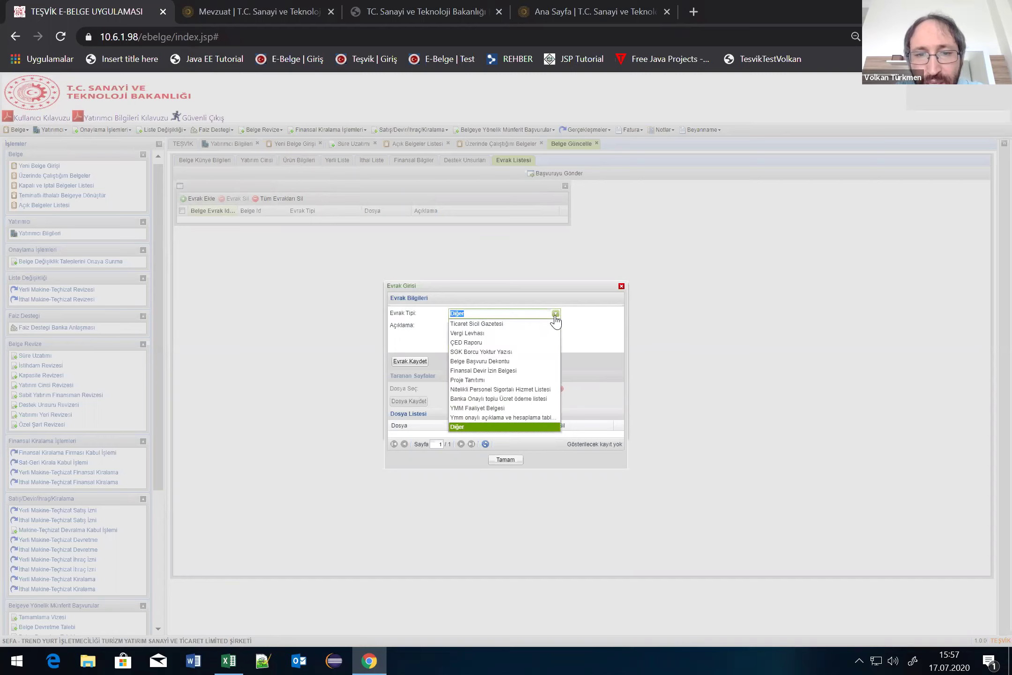
{"action": "left_click", "coordinate": [583, 321]}
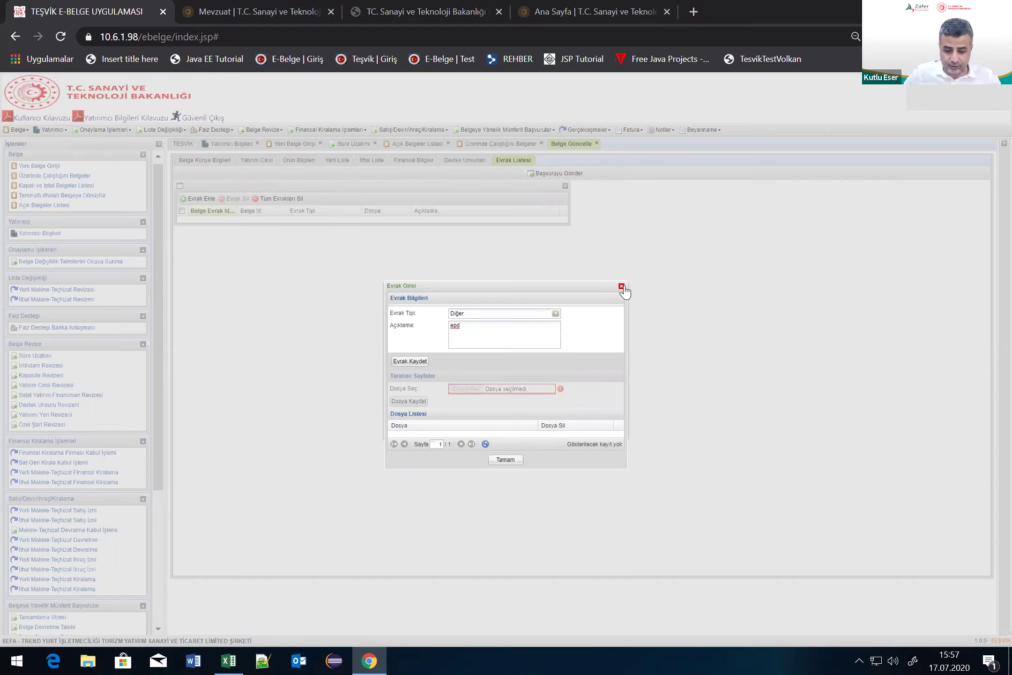
{"action": "left_click", "coordinate": [556, 314]}
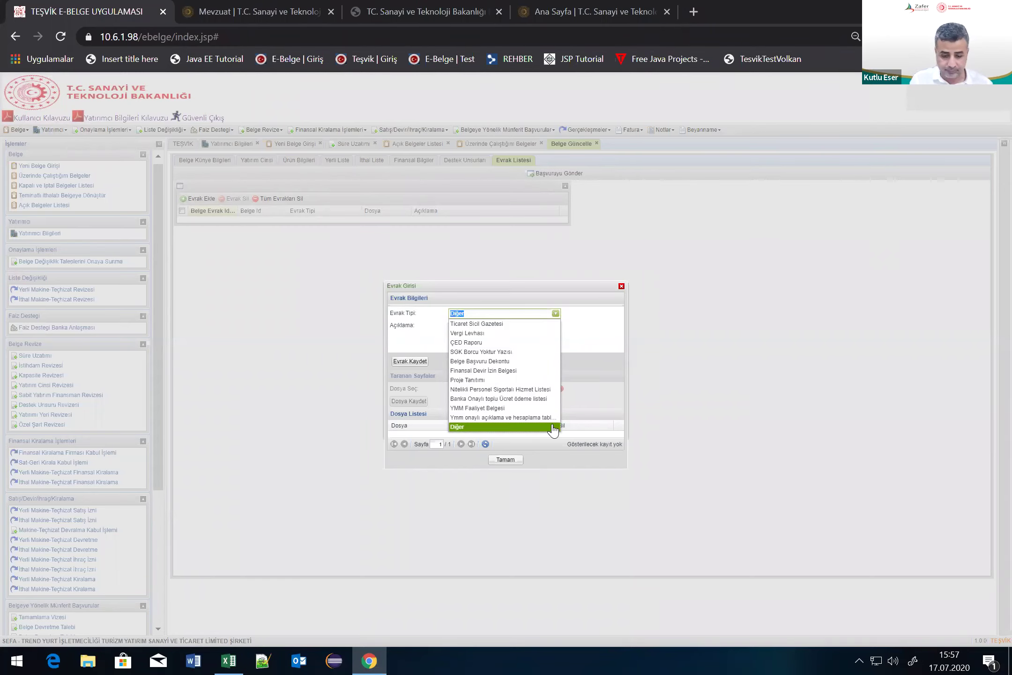
{"action": "left_click", "coordinate": [603, 402]}
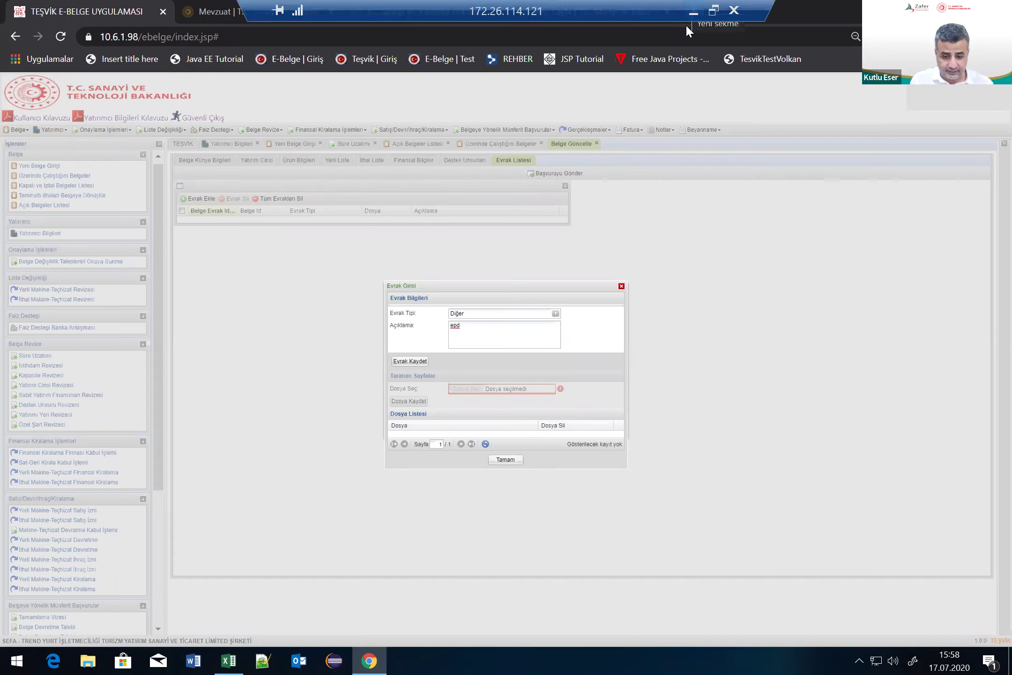
{"action": "left_click", "coordinate": [555, 313]}
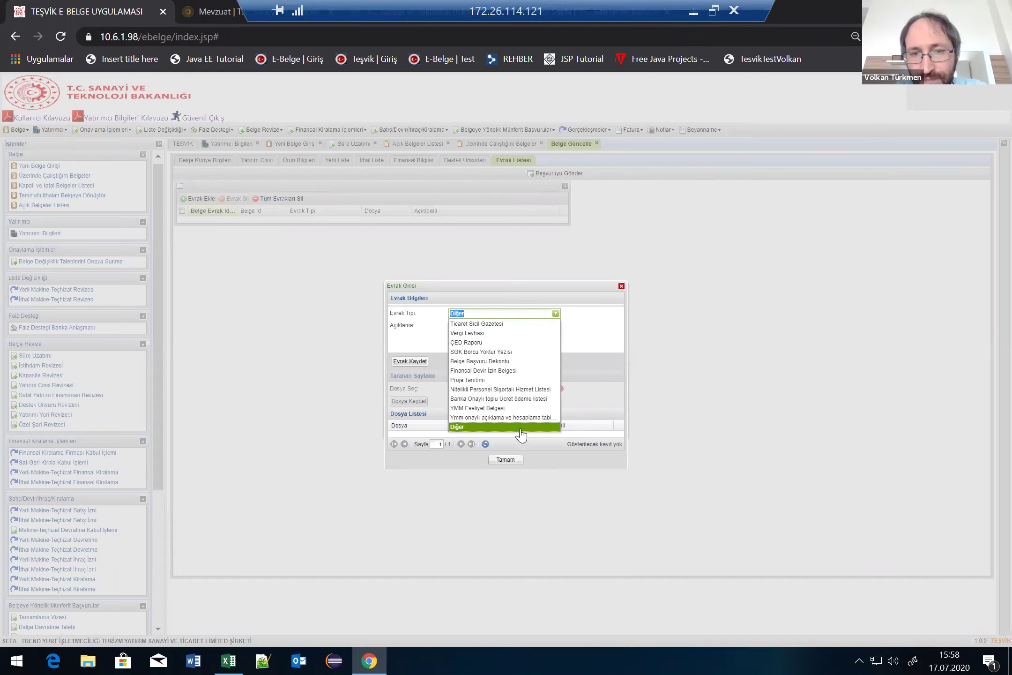
{"action": "left_click", "coordinate": [520, 432]}
Replace the description with 'kapasite r' and close the entry without saving
{"action": "left_click_drag", "start_coordinate": [498, 324], "coordinate": [341, 326]}
{"action": "type", "text": "kapa"}
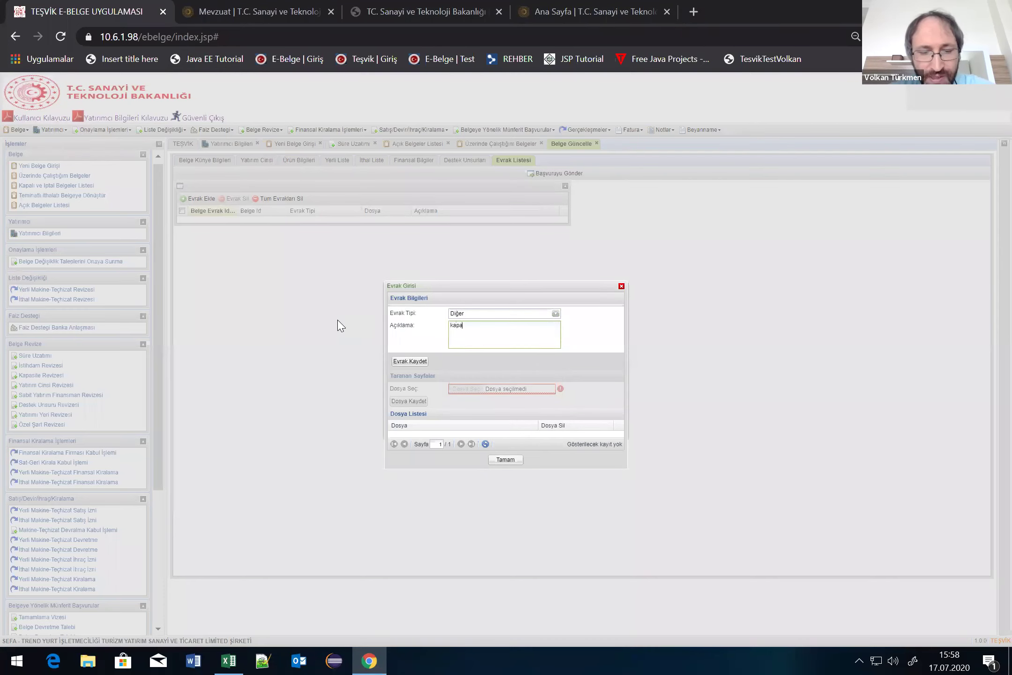
{"action": "type", "text": "site re"}
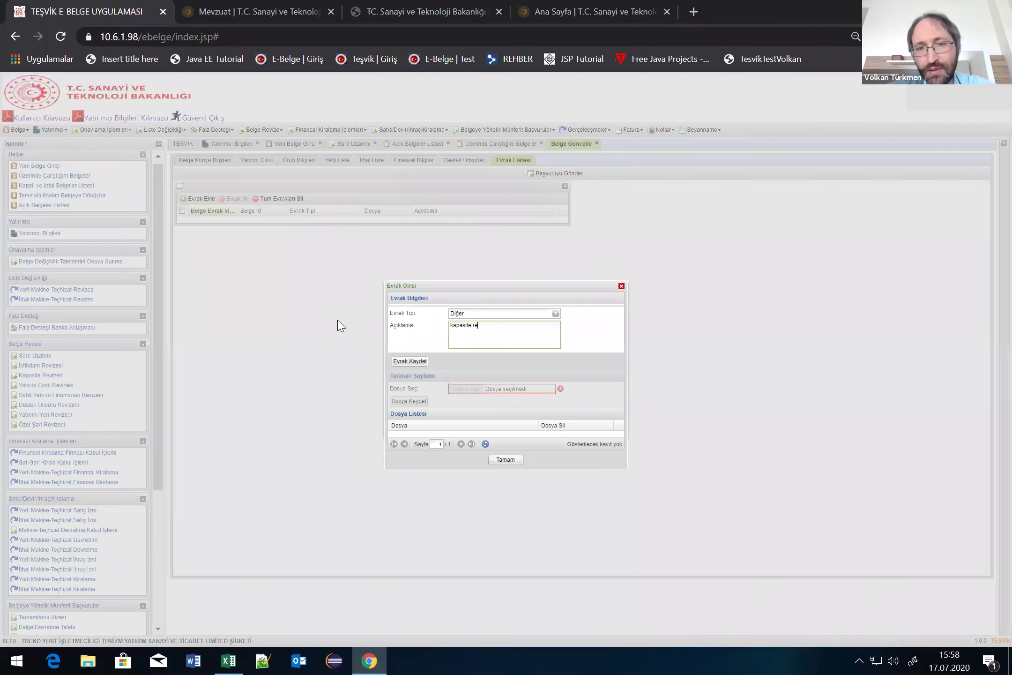
{"action": "key", "text": "BackSpace"}
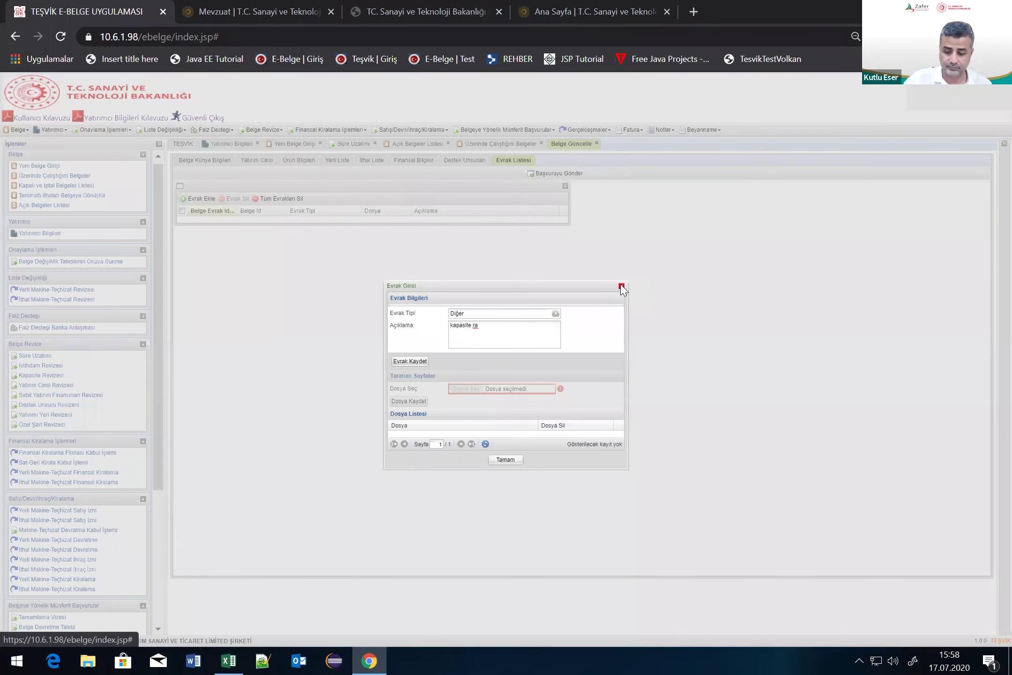
{"action": "left_click", "coordinate": [622, 287]}
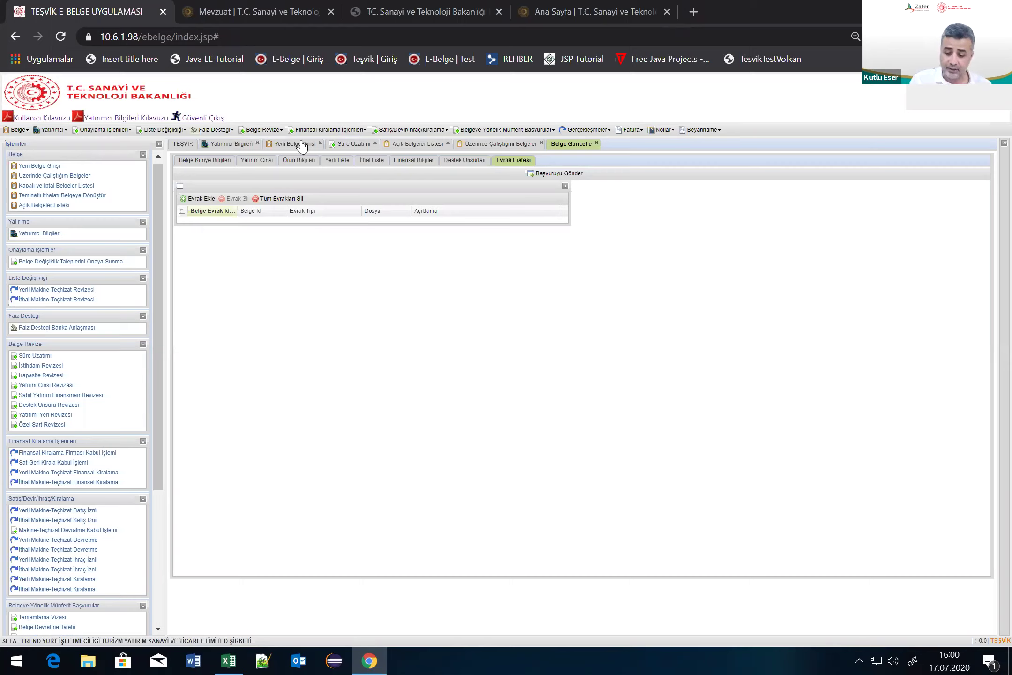
Close Belge Güncelle and Üzerinde Çalıştığım Belgeler, then open Gerçekleşmeler > Yerli Liste Gerçekleşmeleri
{"action": "left_click", "coordinate": [597, 144]}
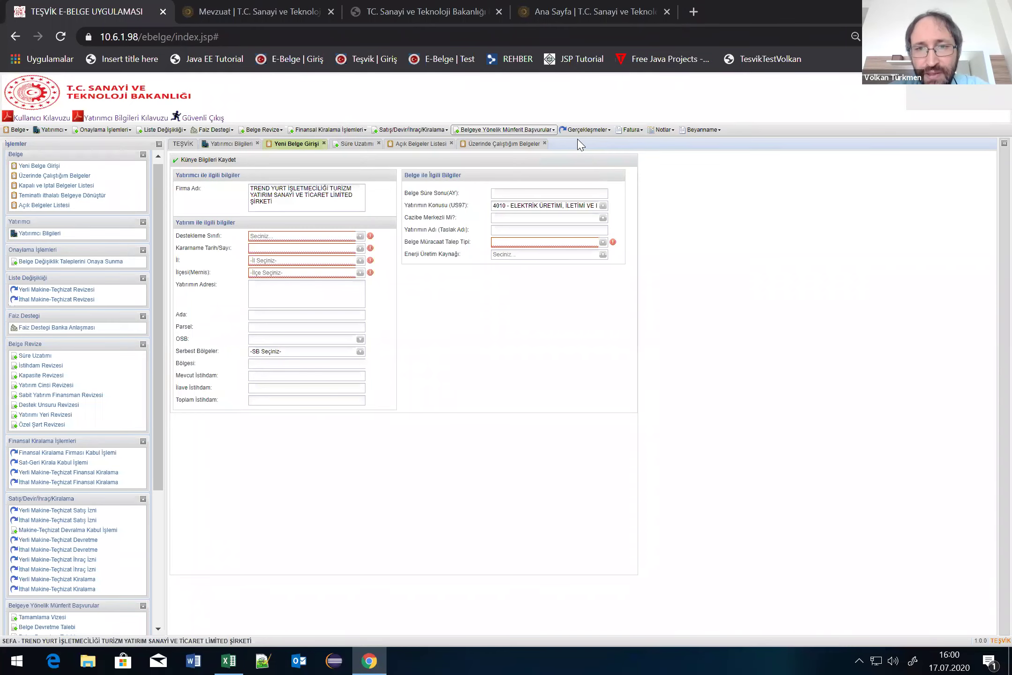
{"action": "left_click", "coordinate": [545, 144]}
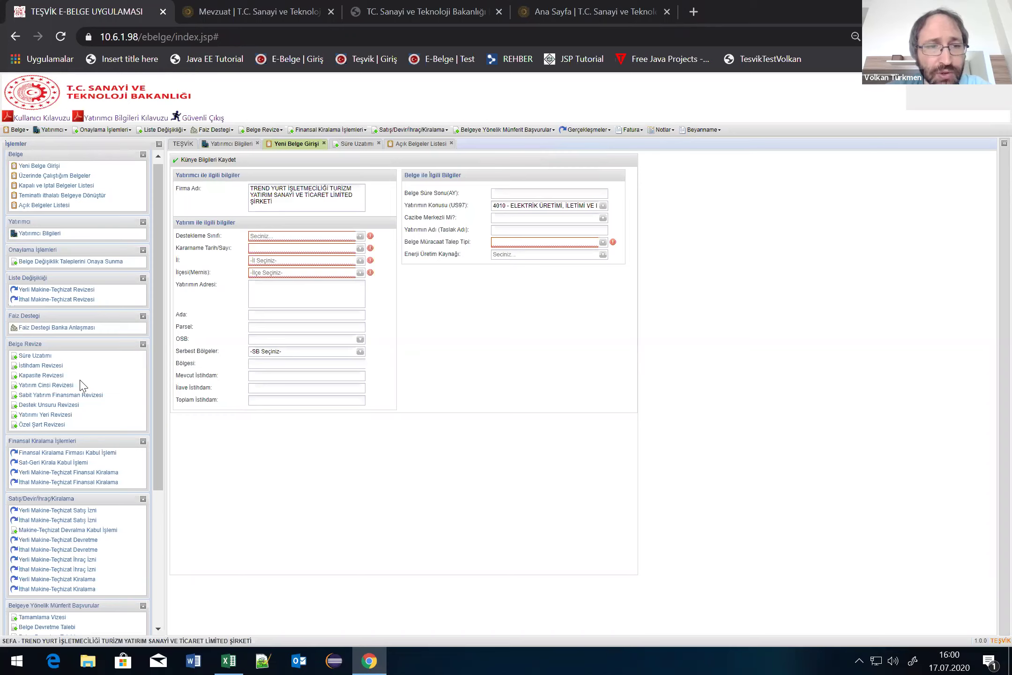
{"action": "left_click_drag", "start_coordinate": [155, 393], "coordinate": [181, 509]}
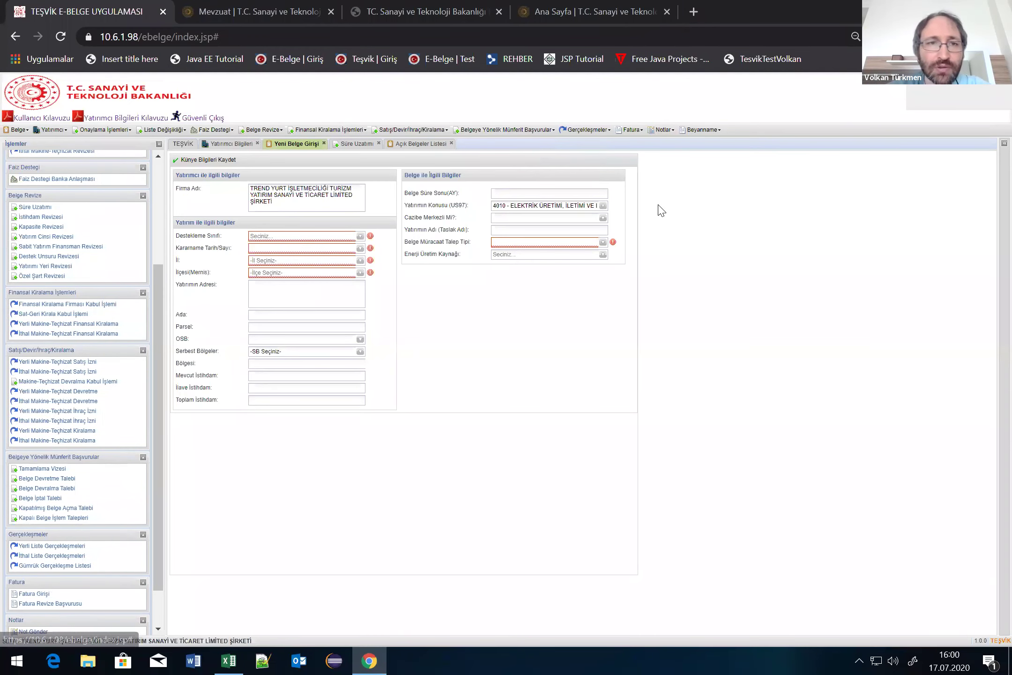
{"action": "left_click", "coordinate": [64, 546]}
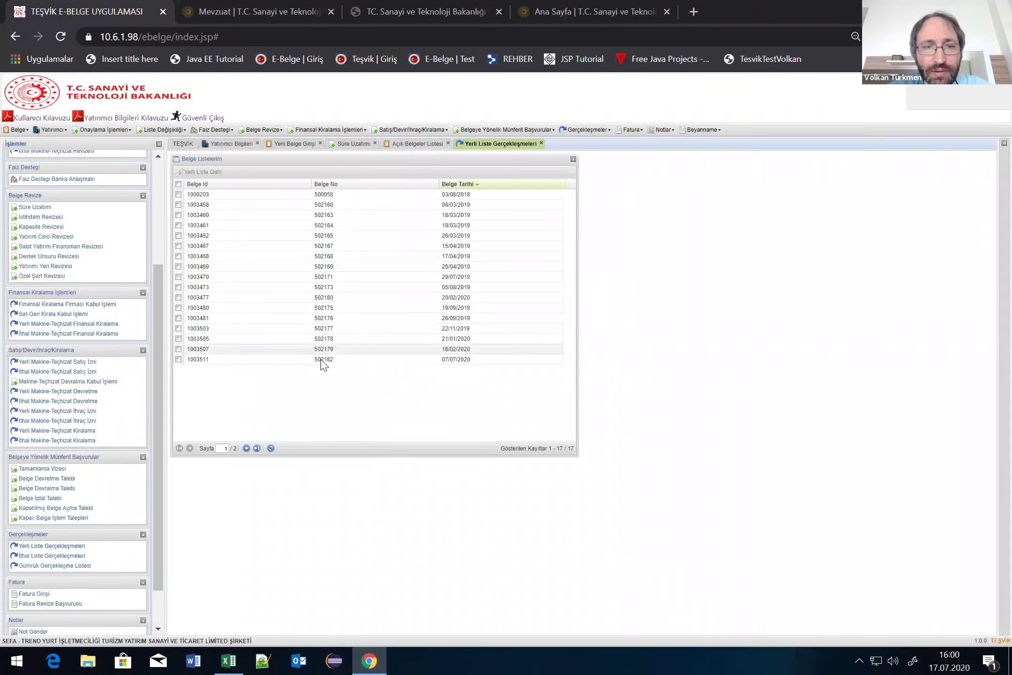
Load the Yerli Liste of certificate 1003511
{"action": "left_click", "coordinate": [323, 360]}
{"action": "left_click", "coordinate": [201, 172]}
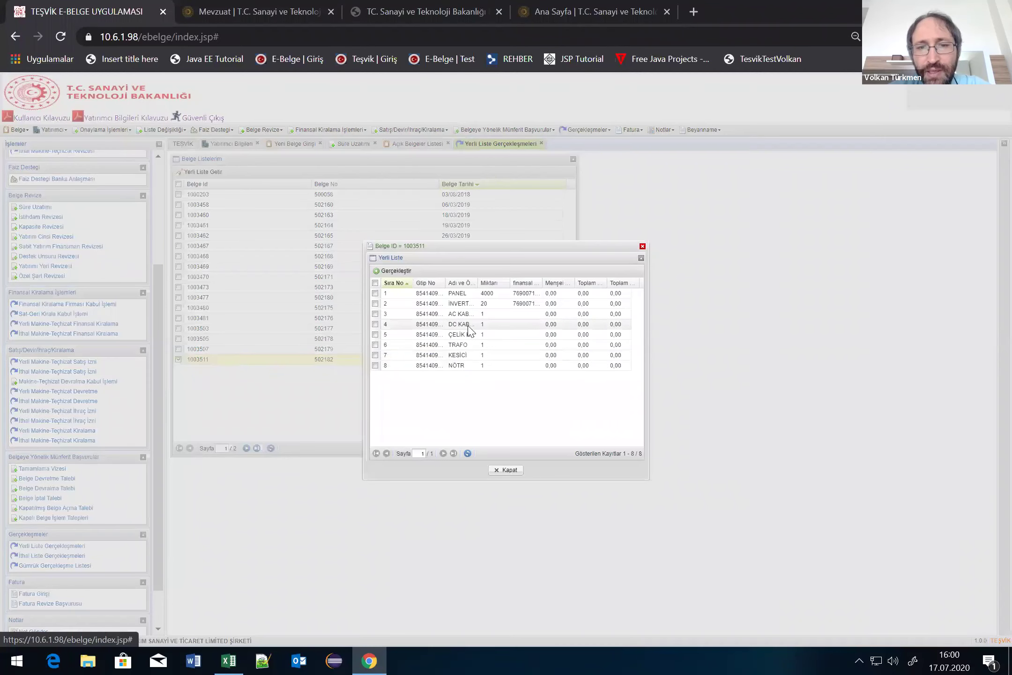
{"action": "left_click_drag", "start_coordinate": [521, 246], "coordinate": [402, 223]}
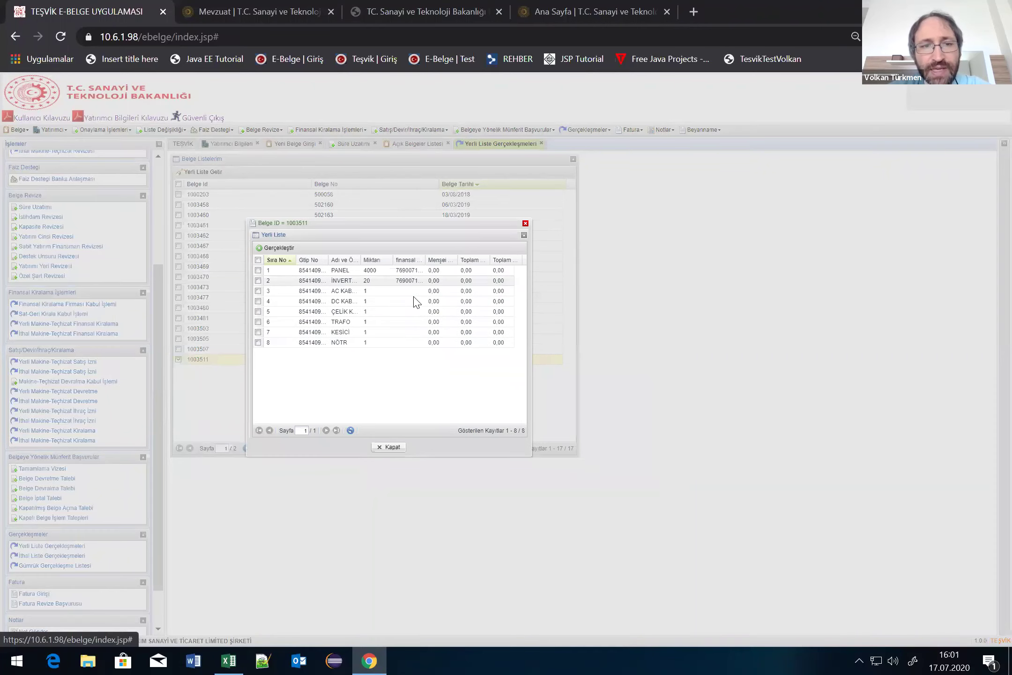
Tick item 4, start Gerçekleştir, then cancel the Satıcı Bilgileri dialog
{"action": "left_click", "coordinate": [415, 302]}
{"action": "left_click", "coordinate": [290, 249]}
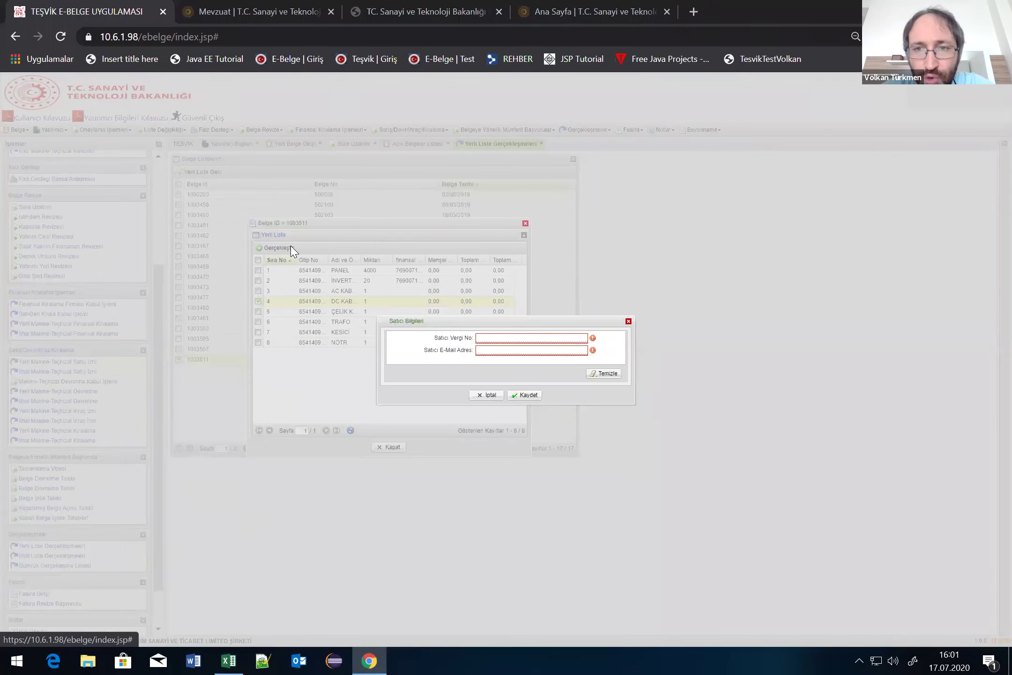
{"action": "right_click", "coordinate": [514, 338]}
{"action": "left_click", "coordinate": [509, 350]}
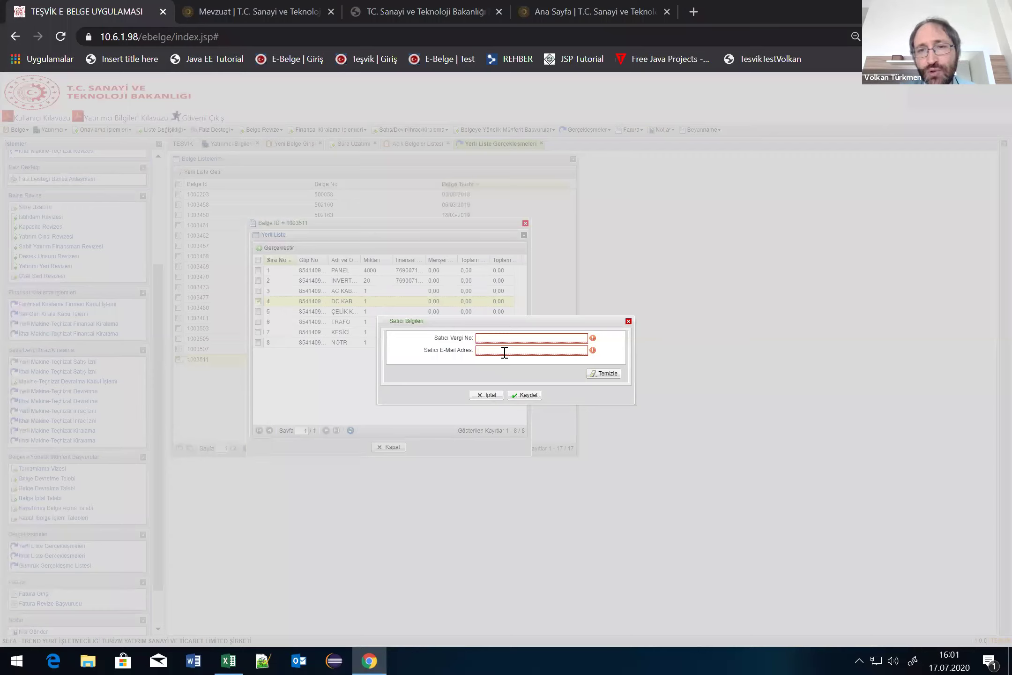
{"action": "left_click", "coordinate": [488, 396]}
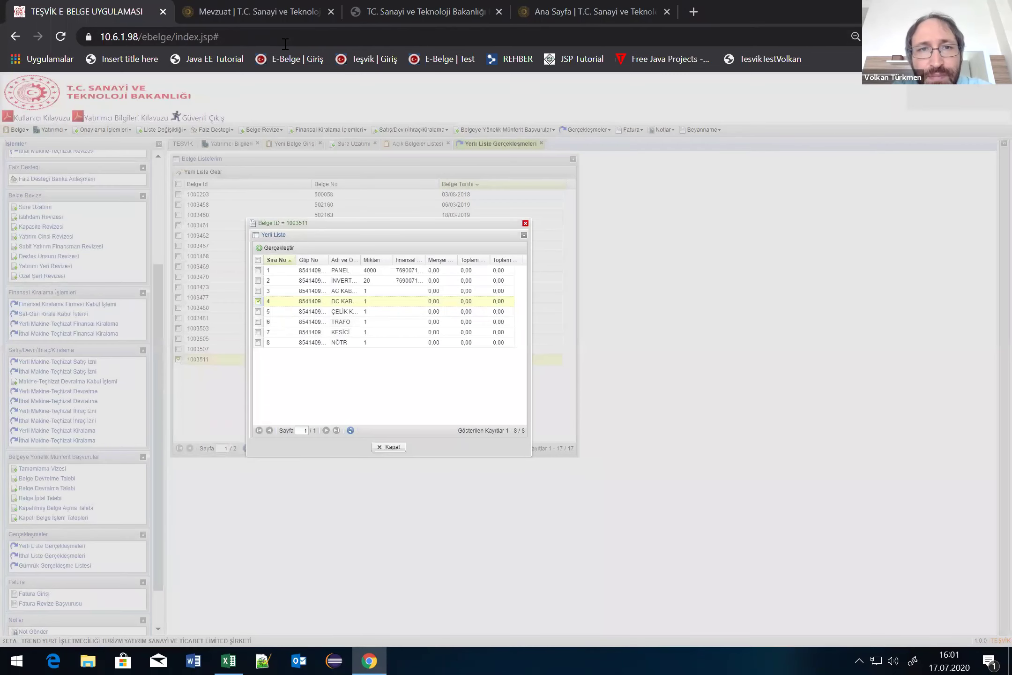
From the Mevzuat tab, go to the ministry home page and its E-HİZMETLER portal's directorate cards
{"action": "key", "text": "ctrl+3"}
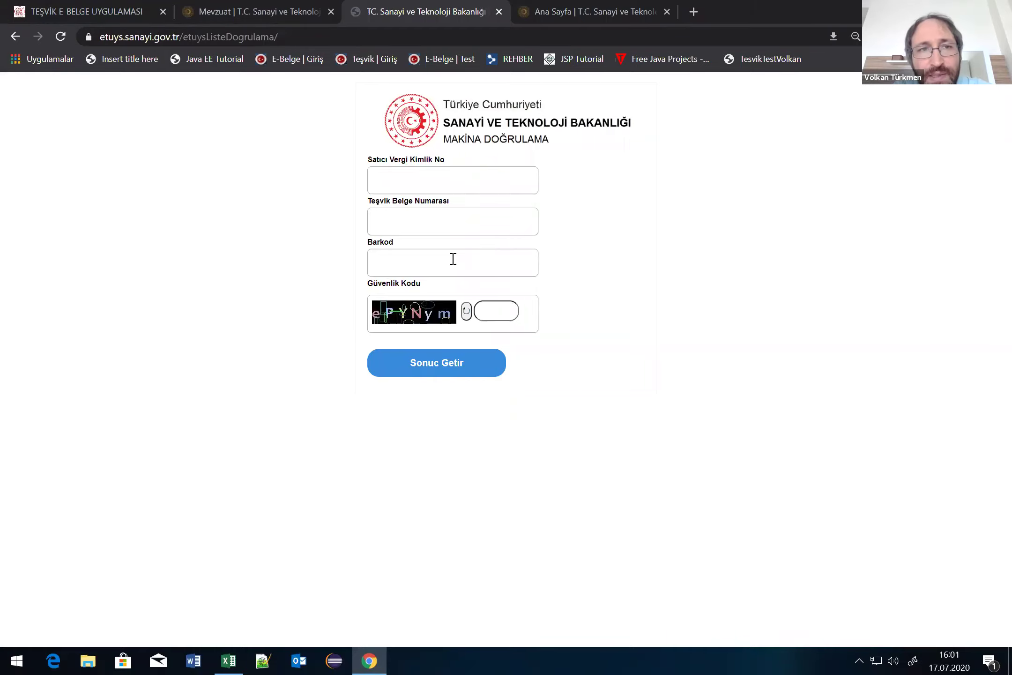
{"action": "mouse_move", "coordinate": [251, 23]}
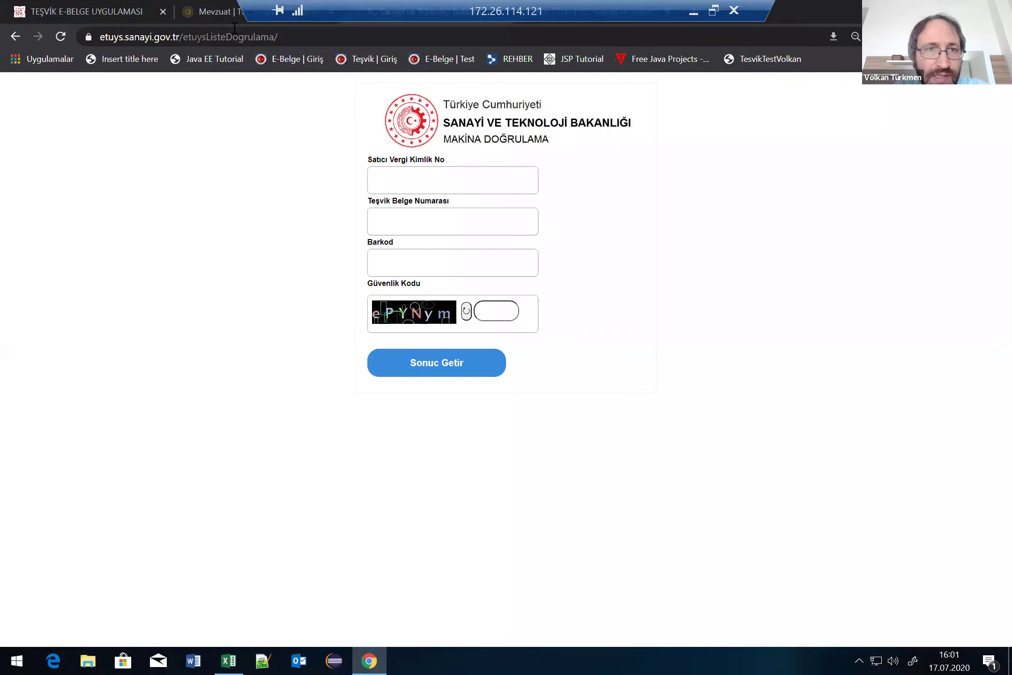
{"action": "key", "text": "ctrl+2"}
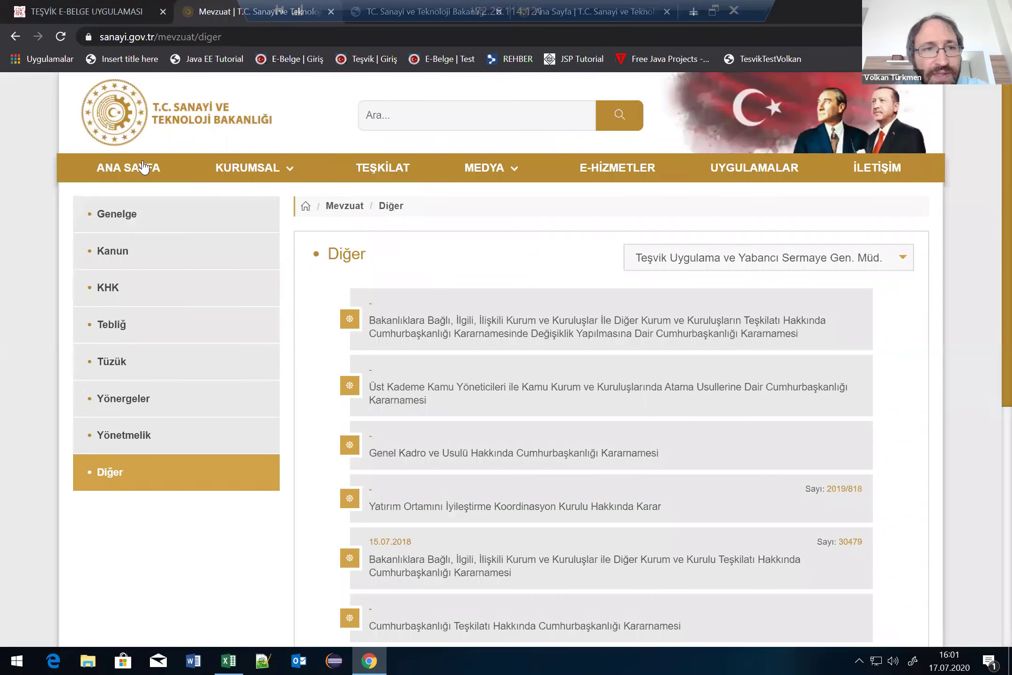
{"action": "left_click", "coordinate": [144, 167]}
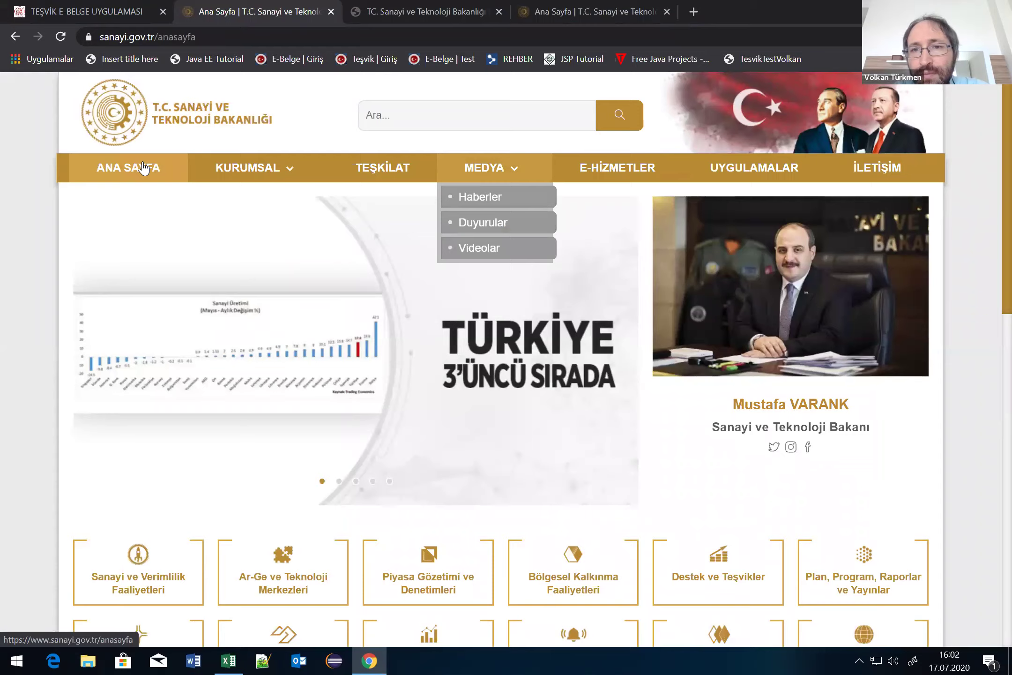
{"action": "left_click", "coordinate": [619, 167]}
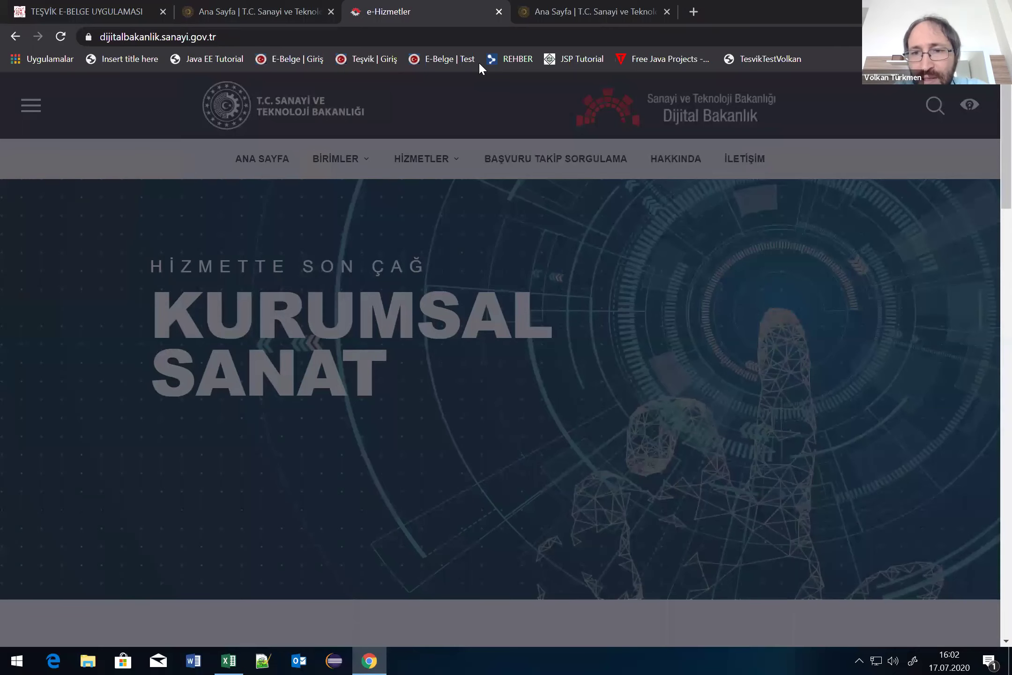
{"action": "scroll", "coordinate": [747, 314], "scroll_direction": "down", "scroll_amount": 5}
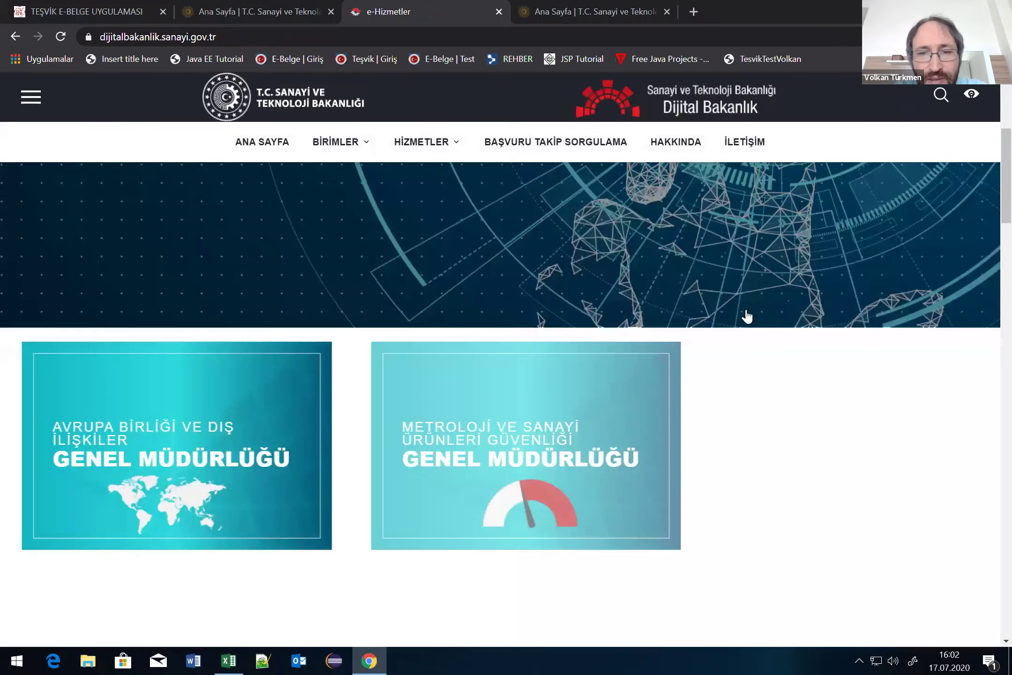
{"action": "scroll", "coordinate": [747, 314], "scroll_direction": "down", "scroll_amount": 10}
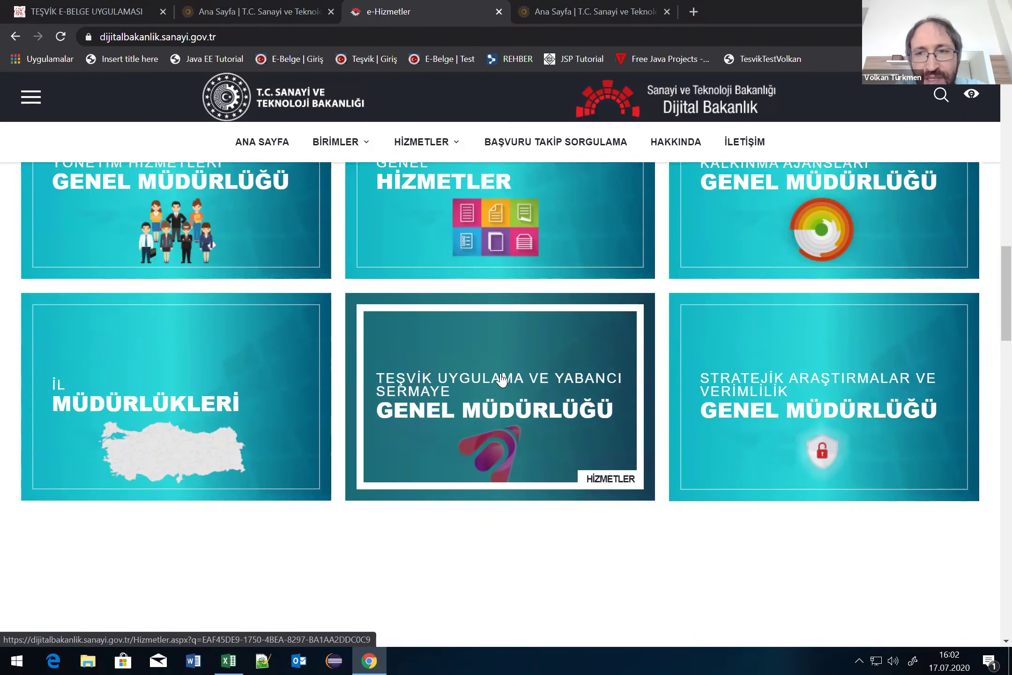
Open the Teşvik Uygulama ve Yabancı Sermaye services list and scroll to Makina Doğrulama (TUYS-10)
{"action": "left_click", "coordinate": [502, 379]}
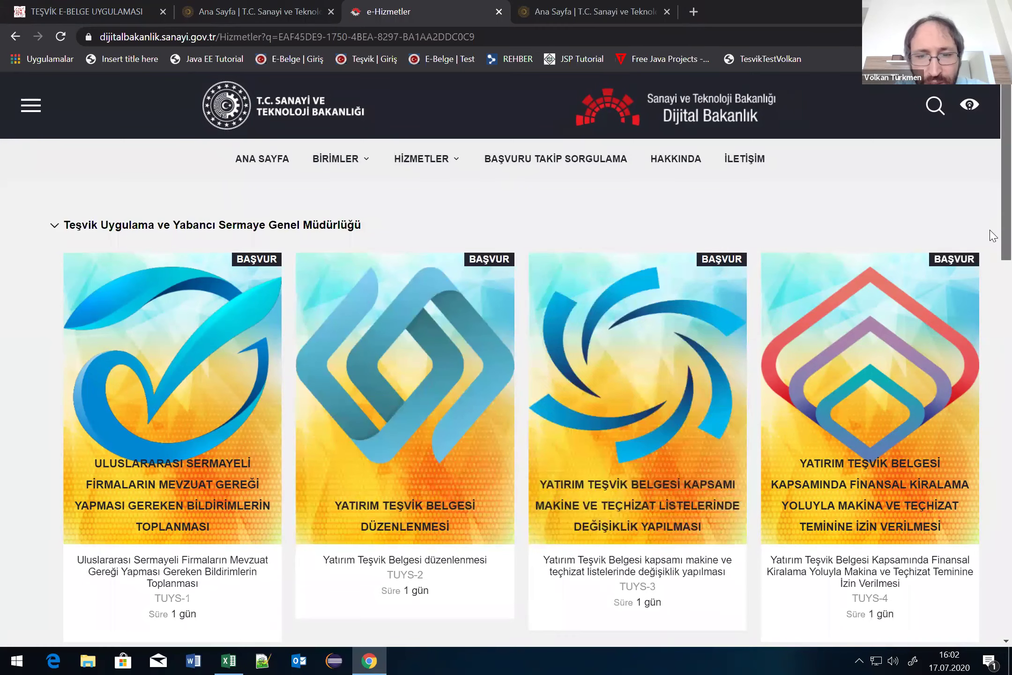
{"action": "scroll", "coordinate": [993, 240], "scroll_direction": "down", "scroll_amount": 1}
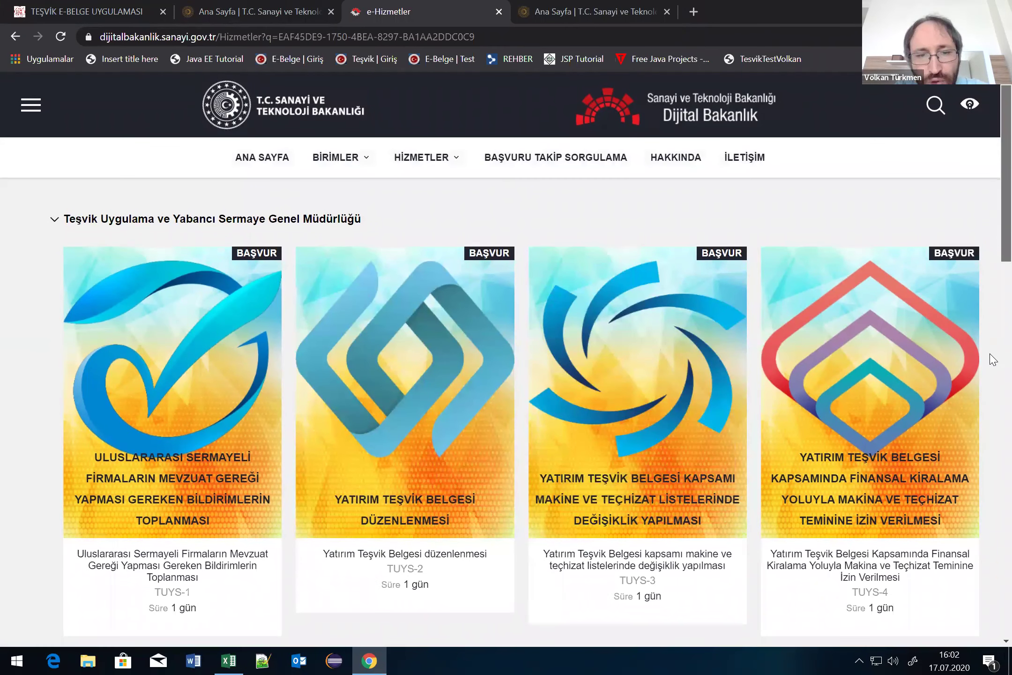
{"action": "scroll", "coordinate": [993, 360], "scroll_direction": "down", "scroll_amount": 8}
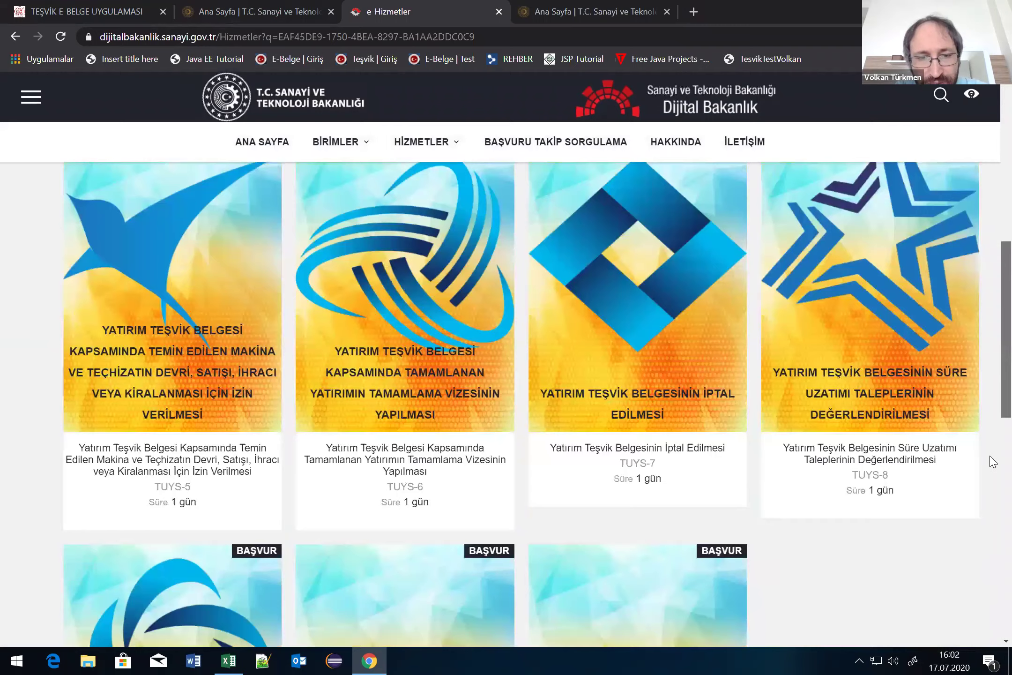
{"action": "scroll", "coordinate": [993, 462], "scroll_direction": "down", "scroll_amount": 5}
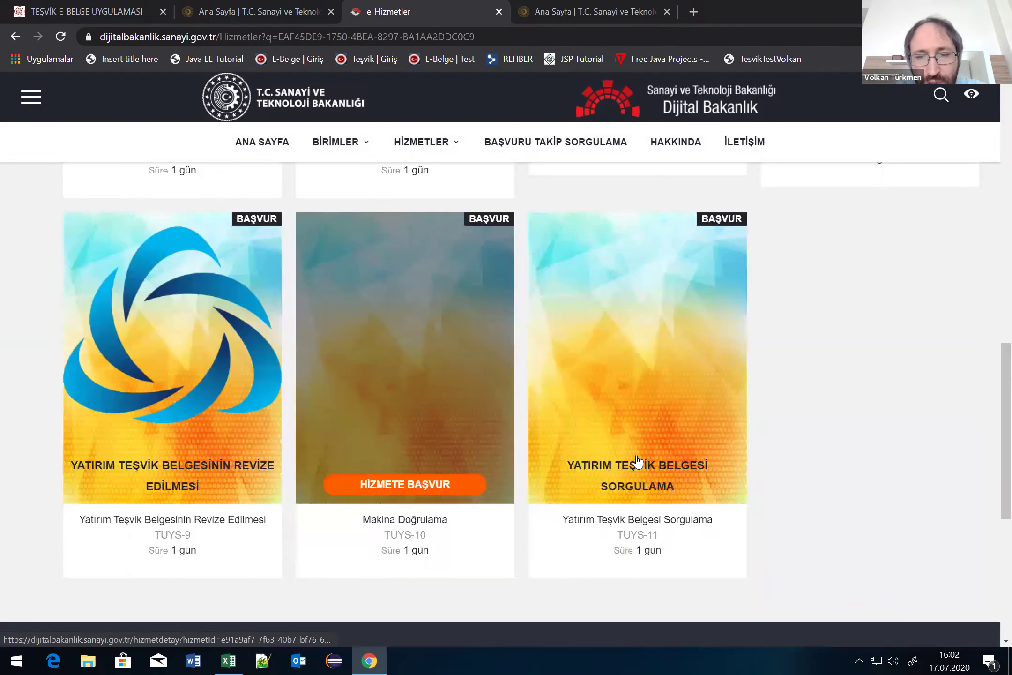
Apply for the Makina Doğrulama (TUYS-10) service to bring up its empty verification form
{"action": "mouse_move", "coordinate": [685, 469]}
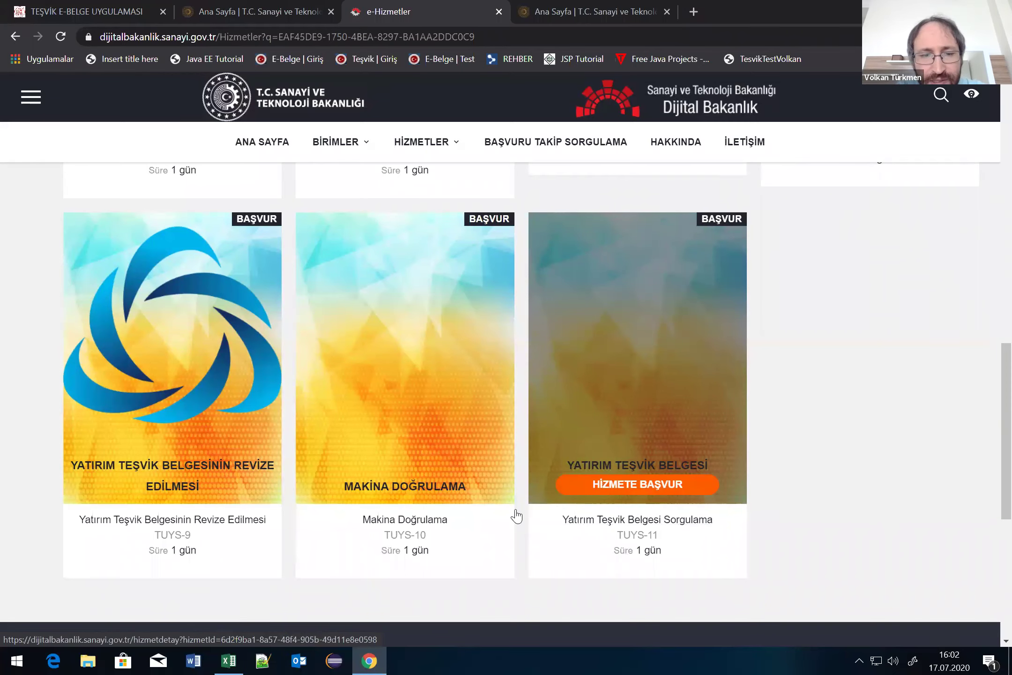
{"action": "mouse_move", "coordinate": [432, 487]}
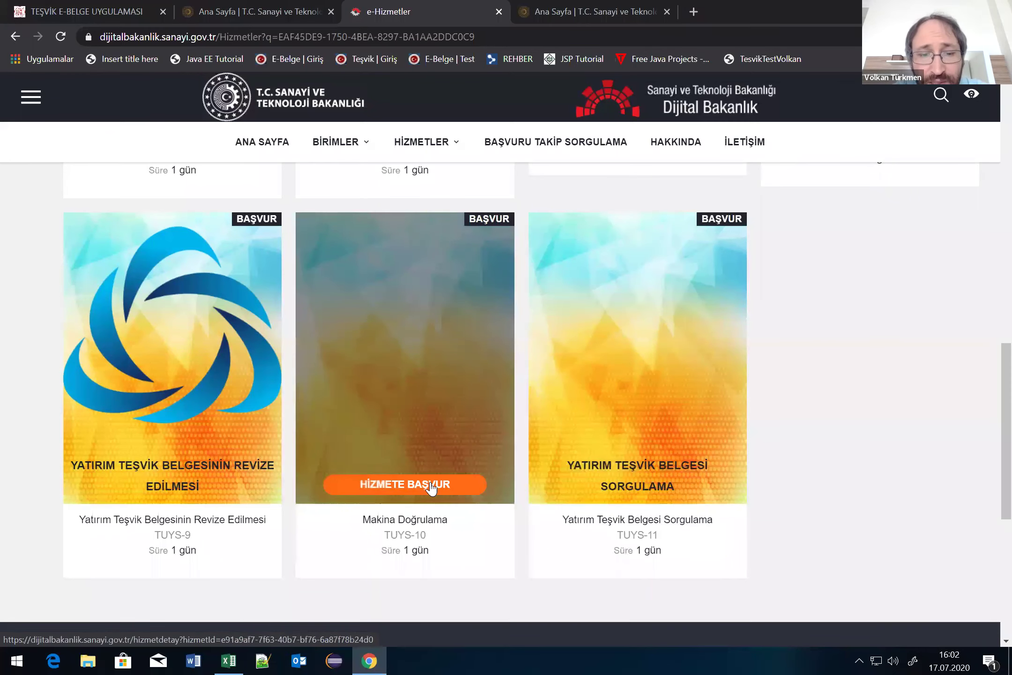
{"action": "left_click", "coordinate": [430, 489]}
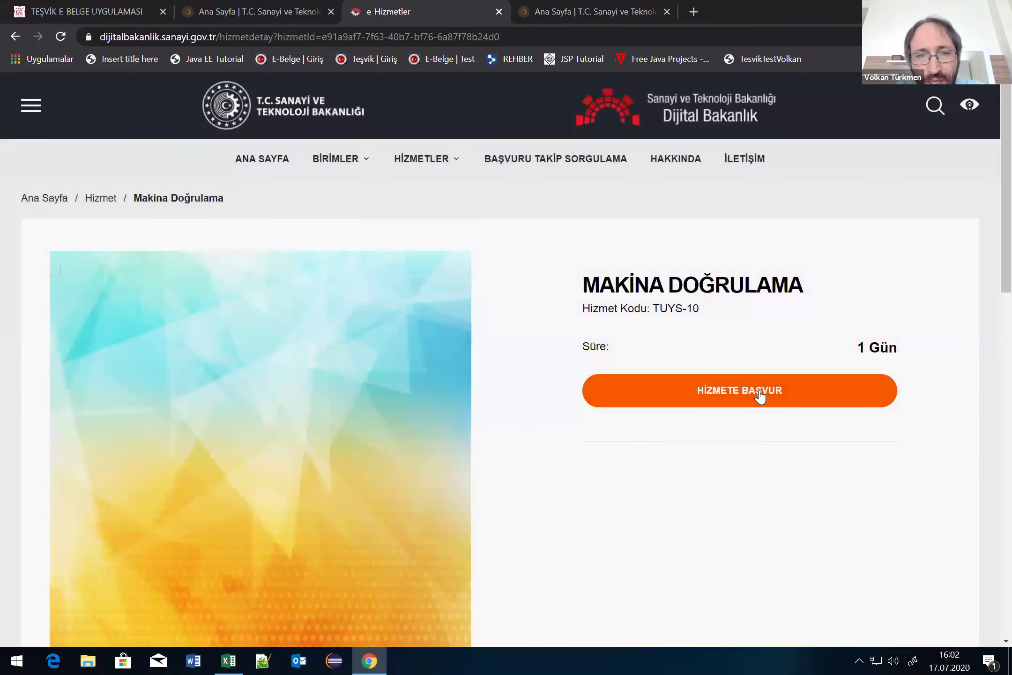
{"action": "left_click", "coordinate": [760, 396]}
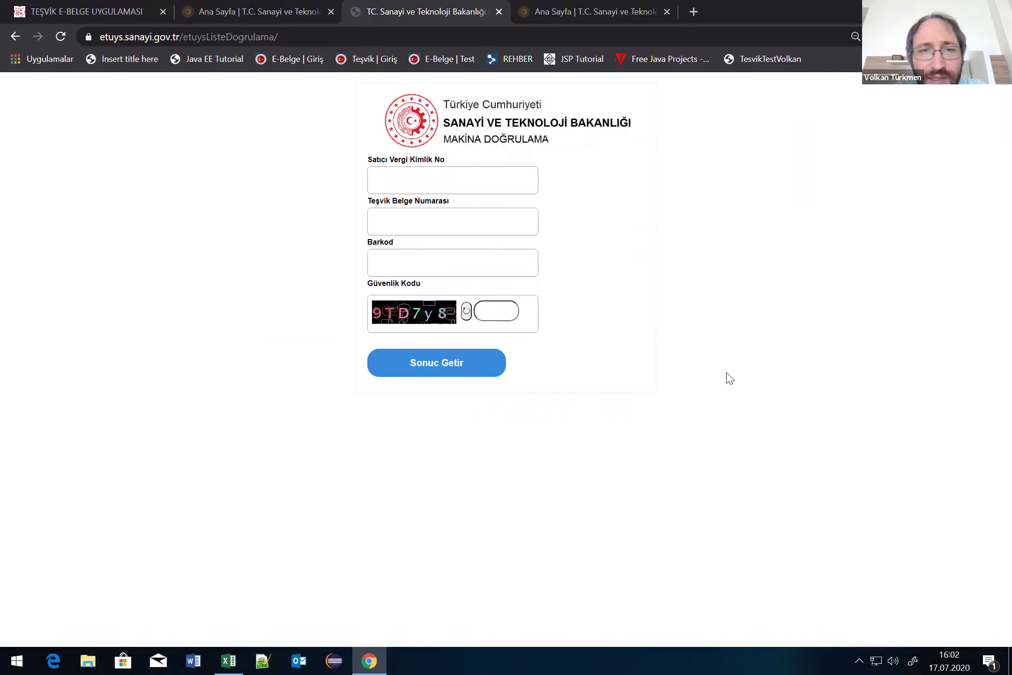
{"action": "left_click", "coordinate": [469, 222]}
{"action": "left_click", "coordinate": [582, 217]}
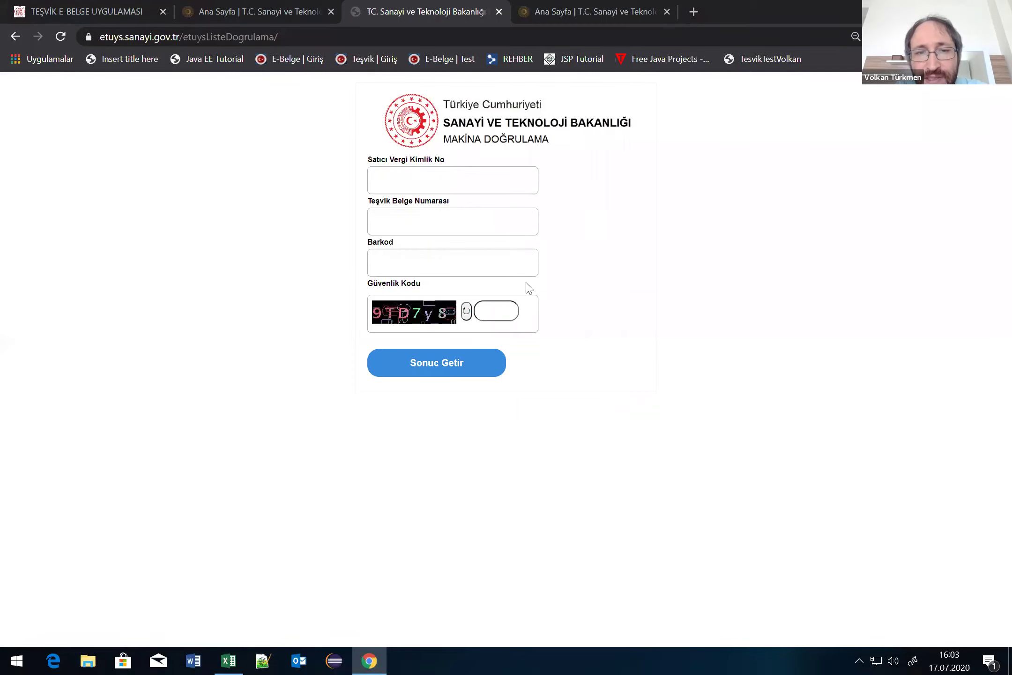
{"action": "left_click", "coordinate": [494, 260]}
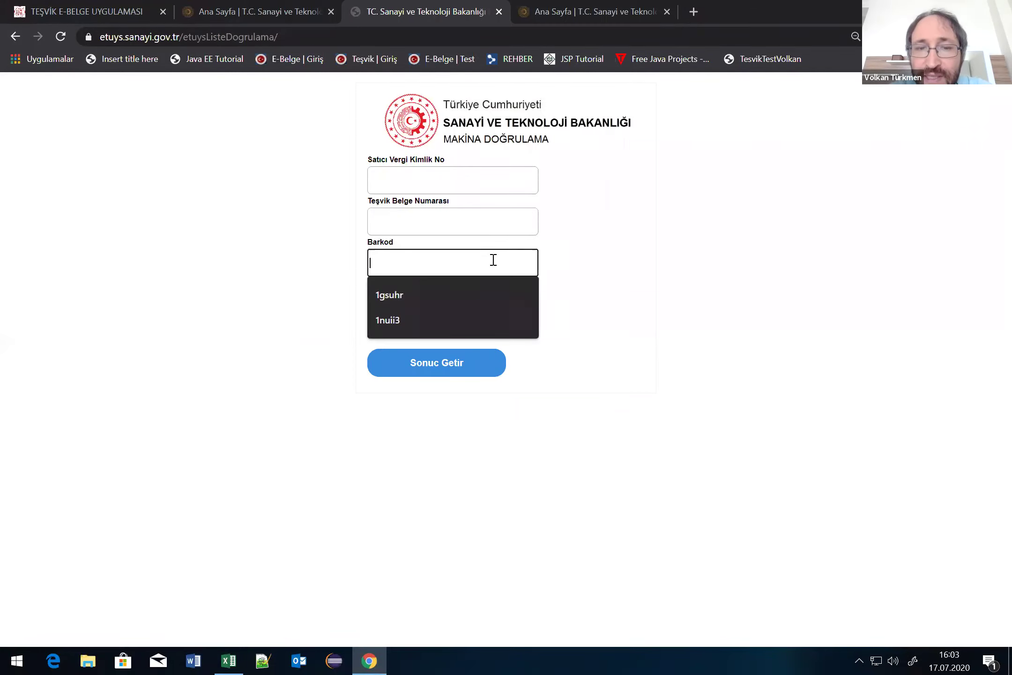
{"action": "left_click", "coordinate": [588, 258]}
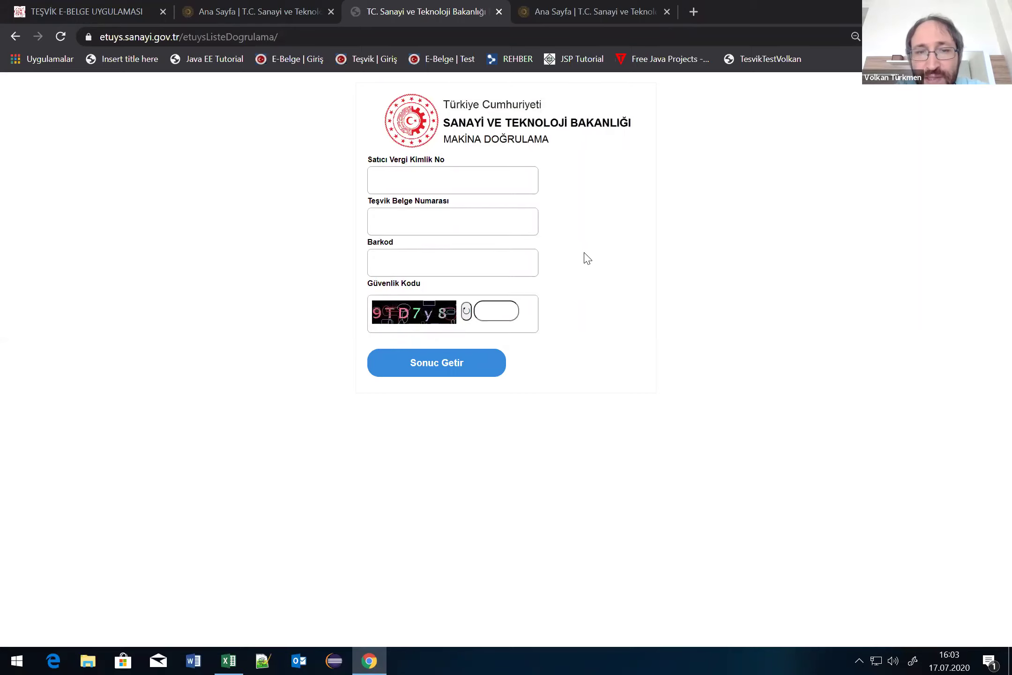
{"action": "left_click", "coordinate": [504, 315]}
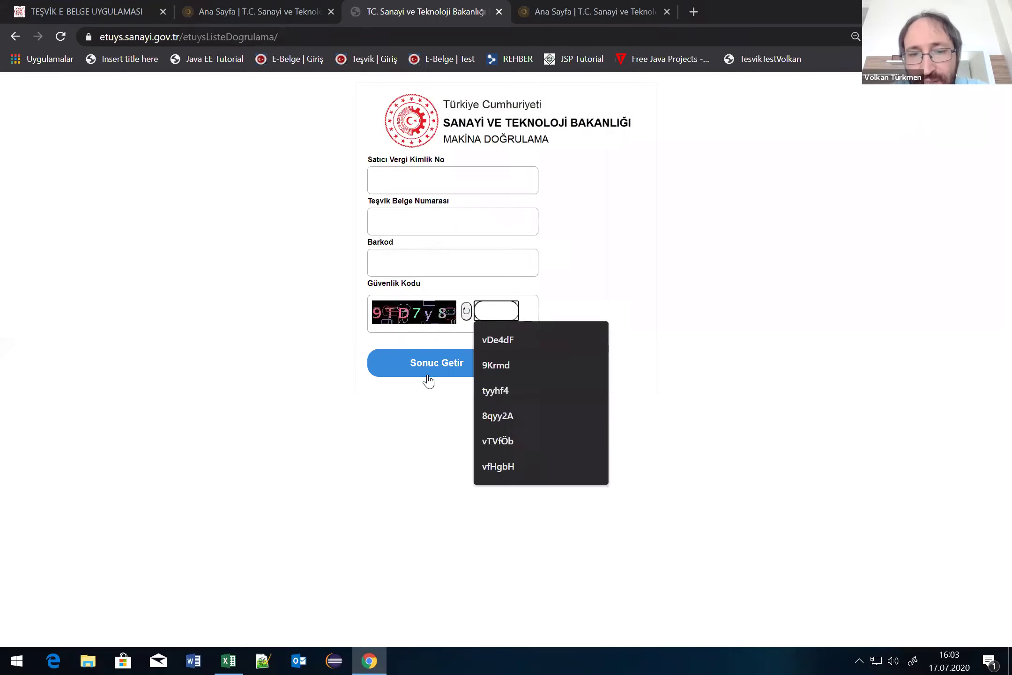
{"action": "left_click", "coordinate": [453, 431]}
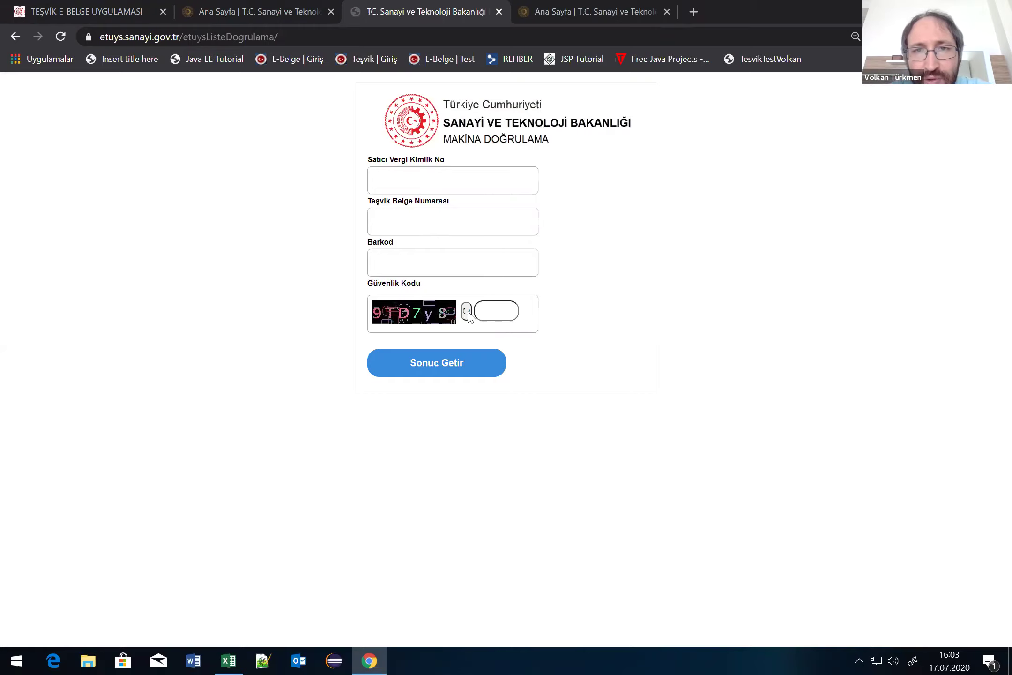
{"action": "left_click", "coordinate": [453, 174]}
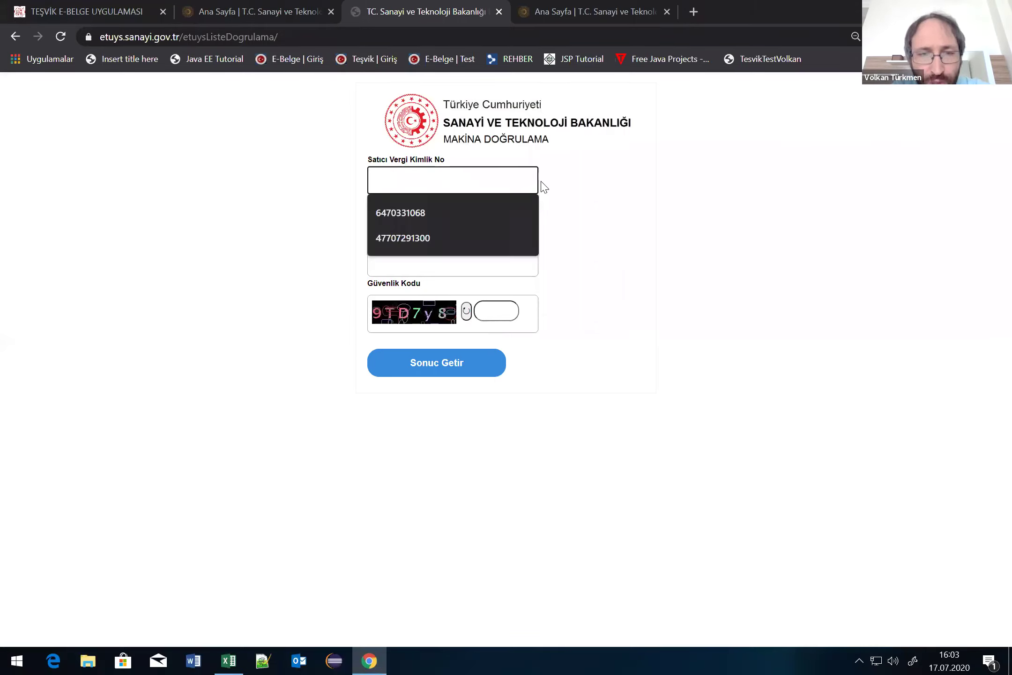
{"action": "left_click", "coordinate": [588, 265]}
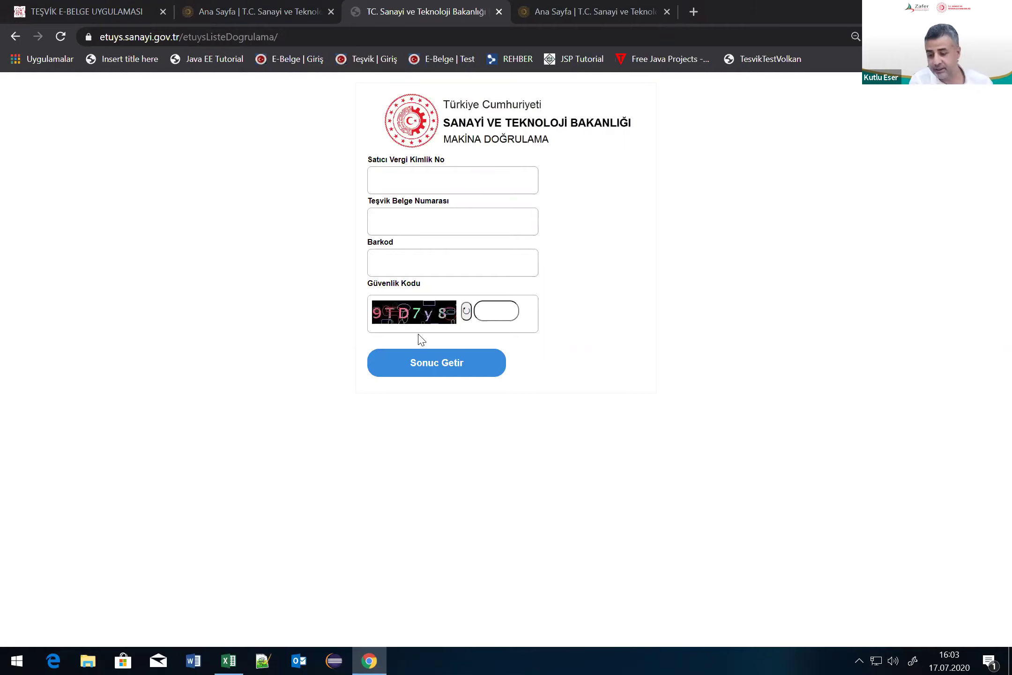
{"action": "left_click", "coordinate": [394, 189]}
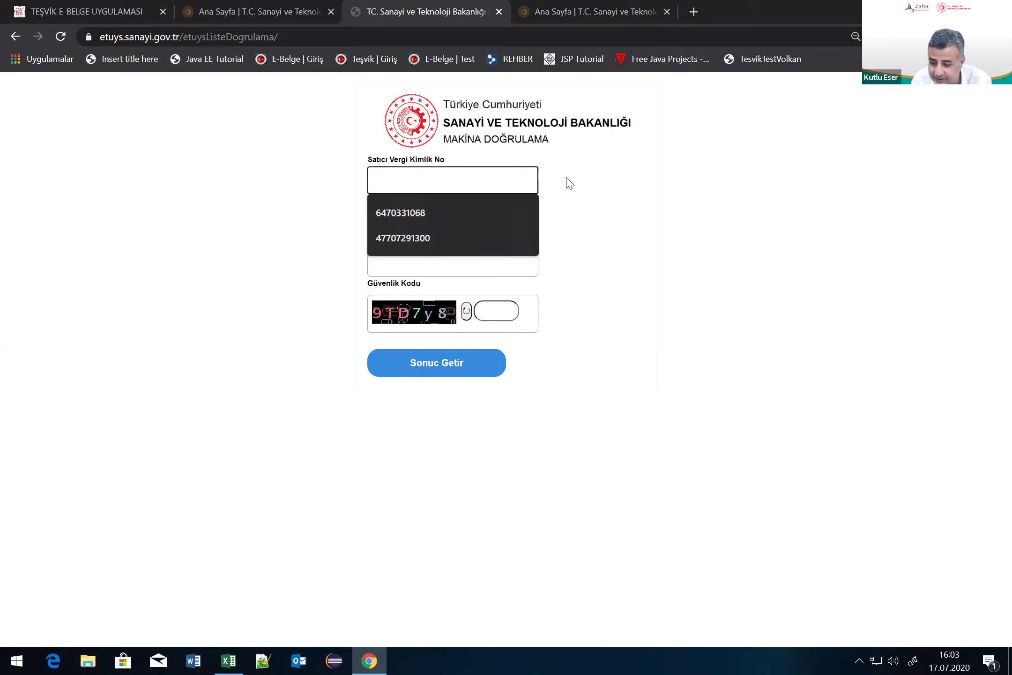
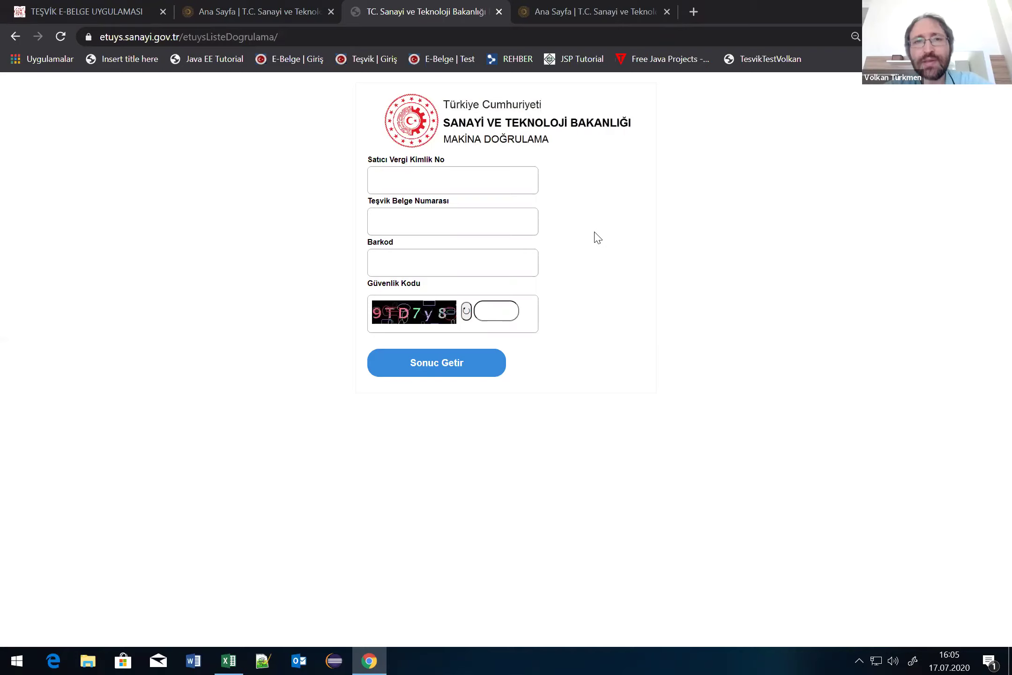
Switch to the e-Belge application and close the Yerli Liste dialog for document 1003511
{"action": "left_click", "coordinate": [121, 14]}
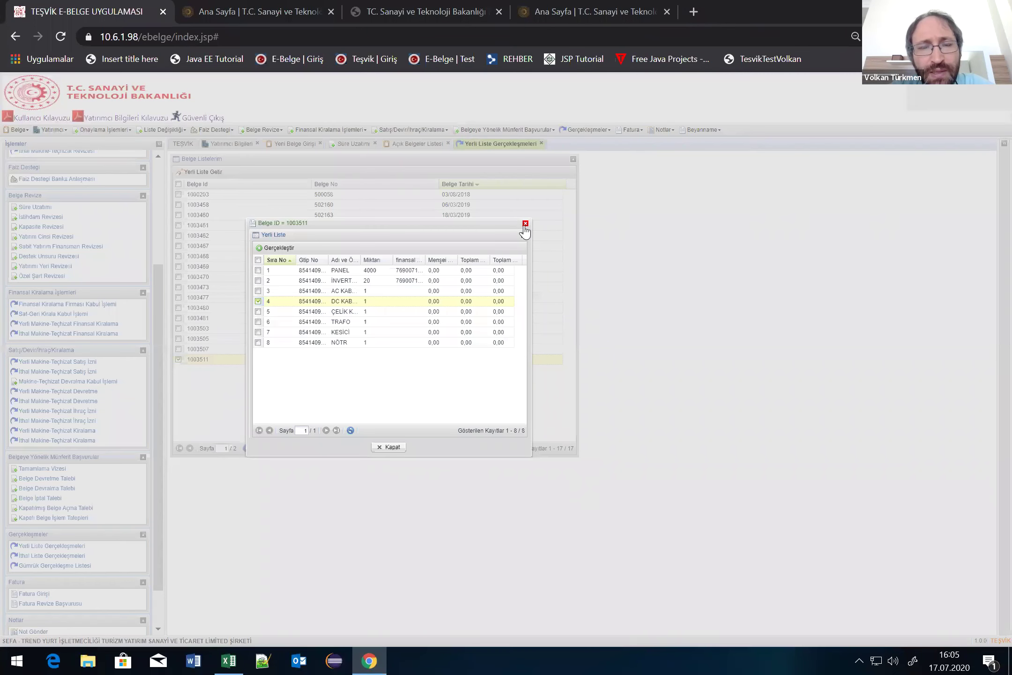
{"action": "left_click", "coordinate": [525, 225]}
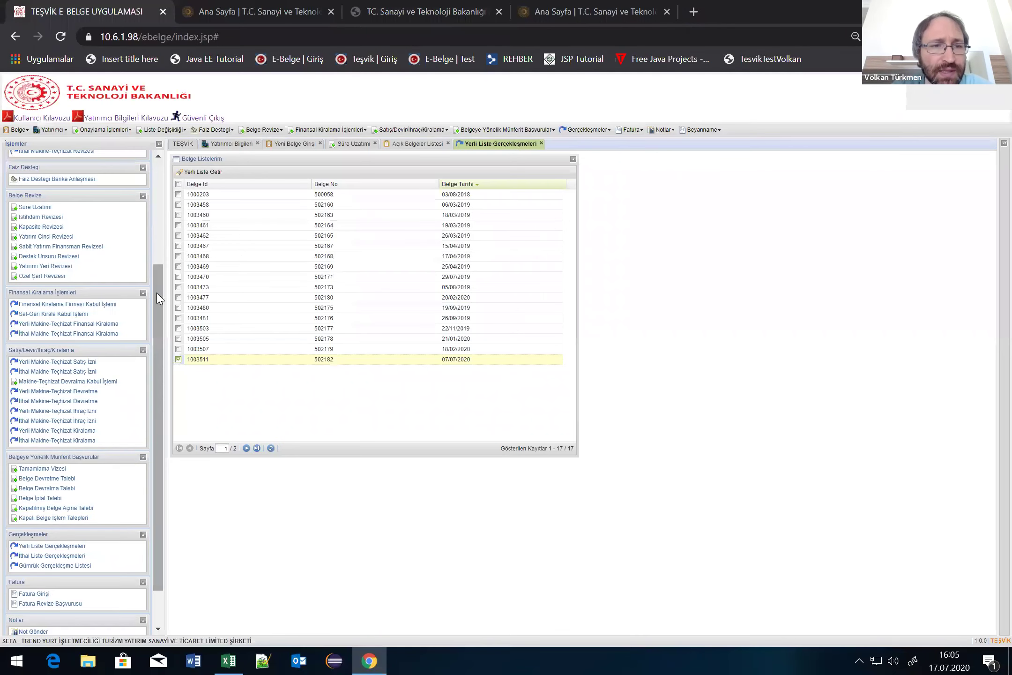
{"action": "scroll", "coordinate": [156, 294], "scroll_direction": "up", "scroll_amount": 3}
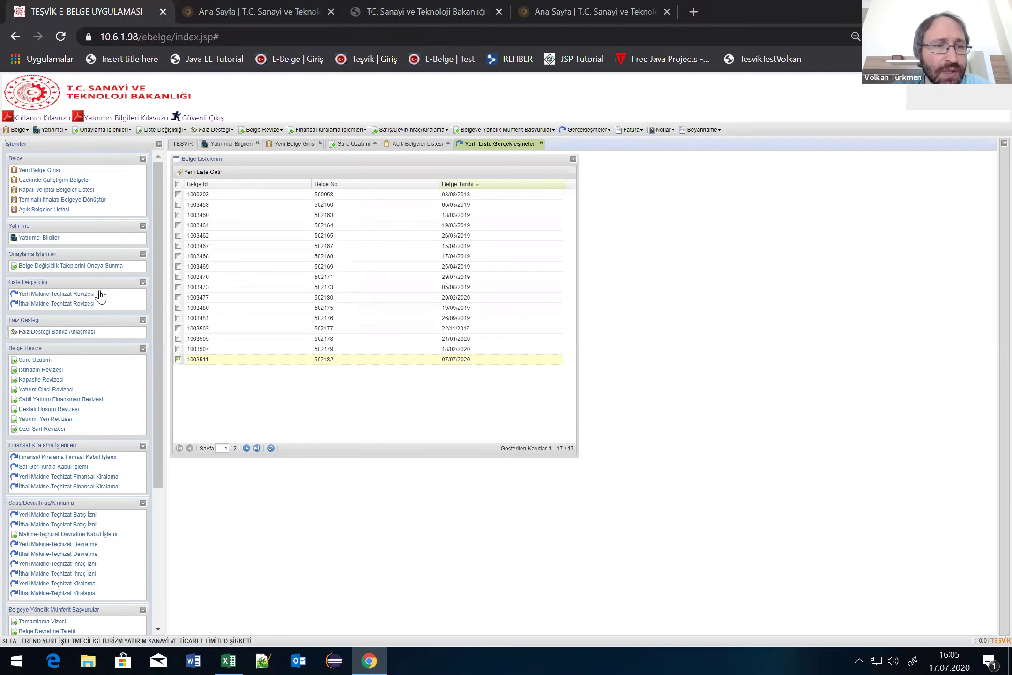
Close the Yerli Liste Gerçekleşmeleri, Açık Belgeler Listesi, Süre Uzatımı, Yeni Belge Girişi and Yatırımcı Bilgileri tabs
{"action": "left_click", "coordinate": [184, 146]}
{"action": "left_click", "coordinate": [542, 144]}
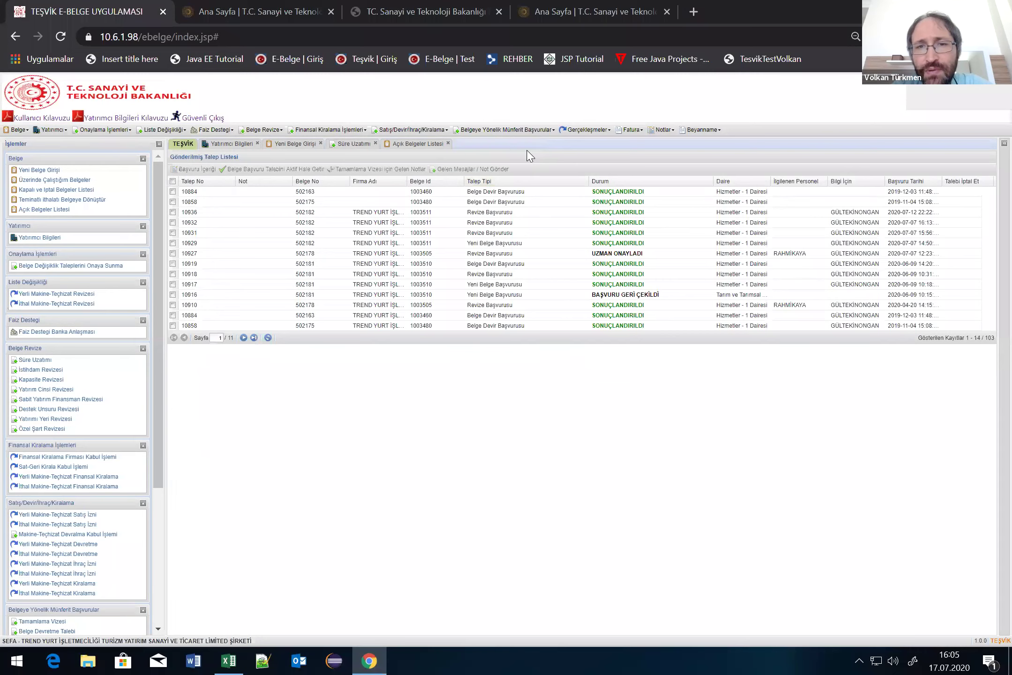
{"action": "left_click", "coordinate": [448, 144]}
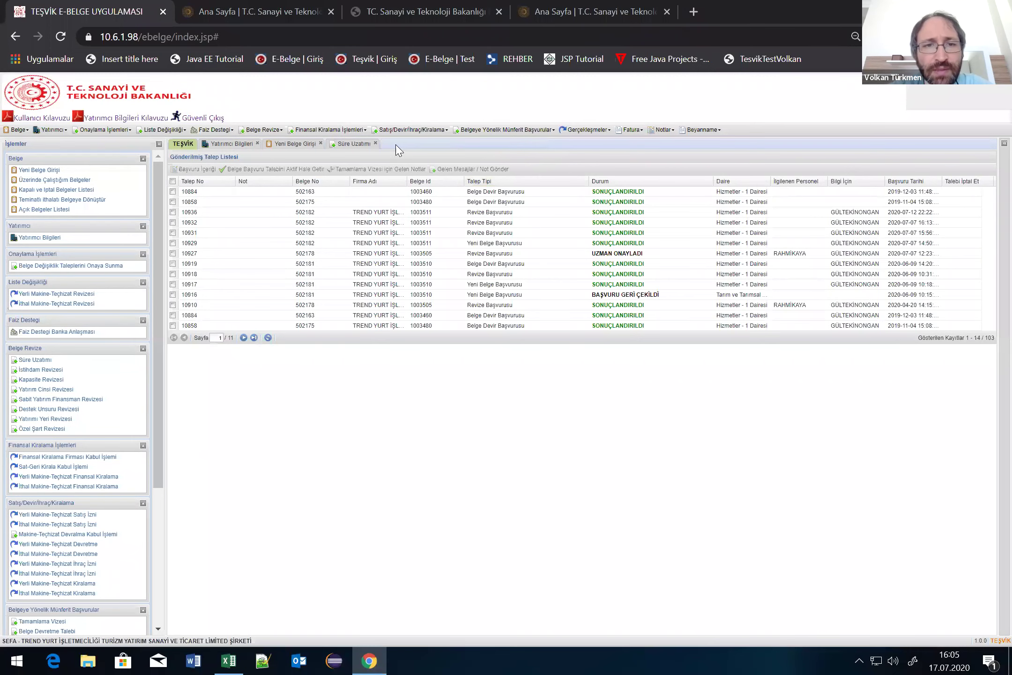
{"action": "left_click", "coordinate": [375, 143]}
{"action": "left_click", "coordinate": [321, 145]}
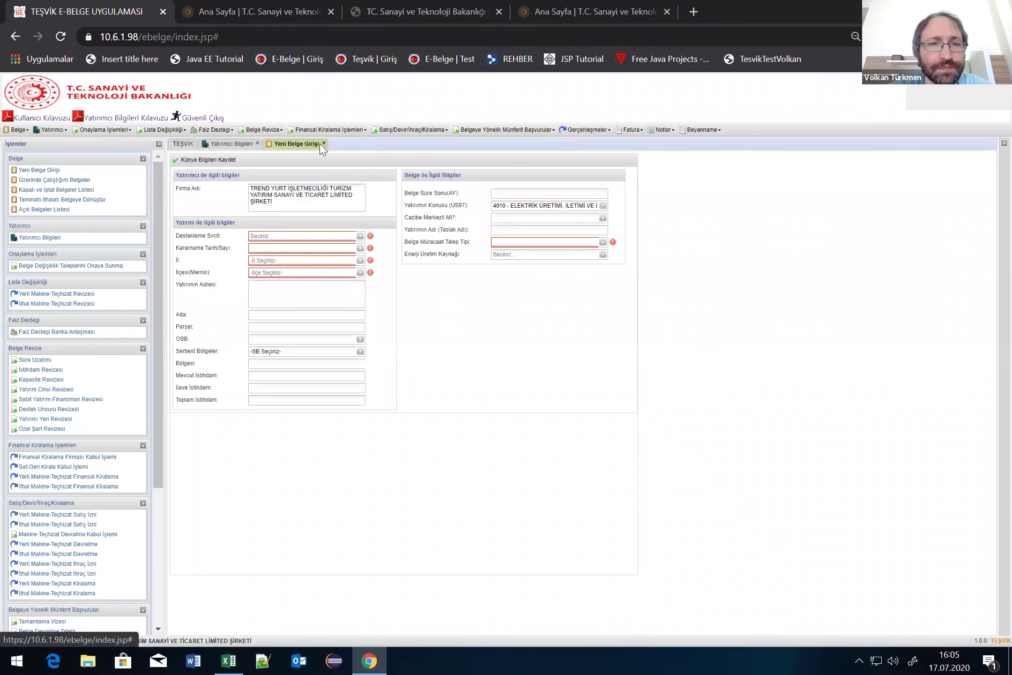
{"action": "left_click", "coordinate": [324, 144]}
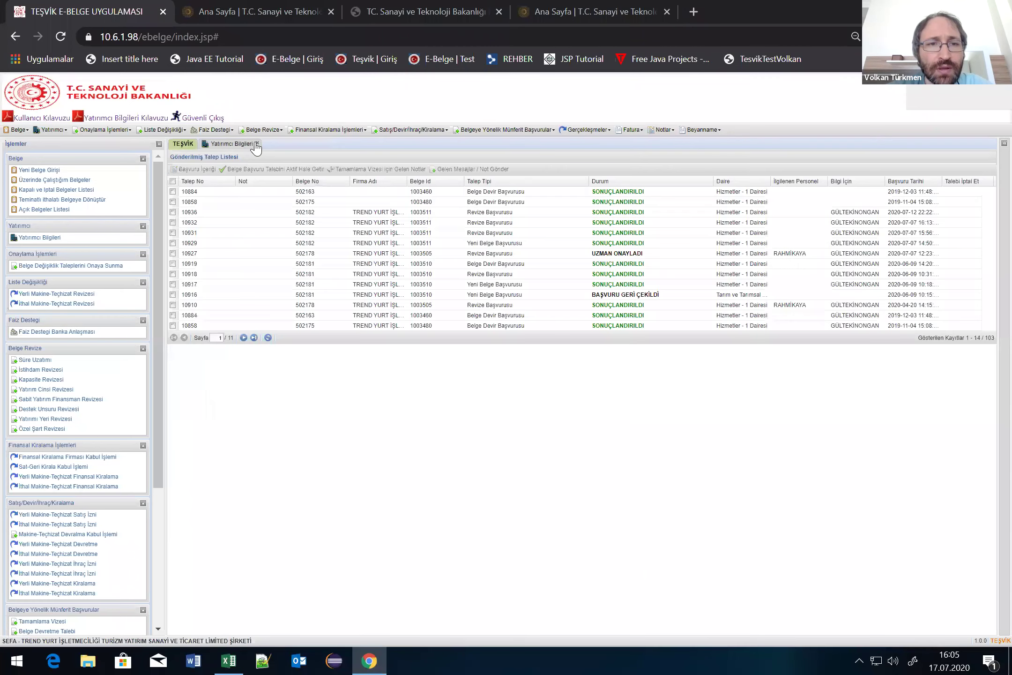
{"action": "left_click", "coordinate": [257, 144]}
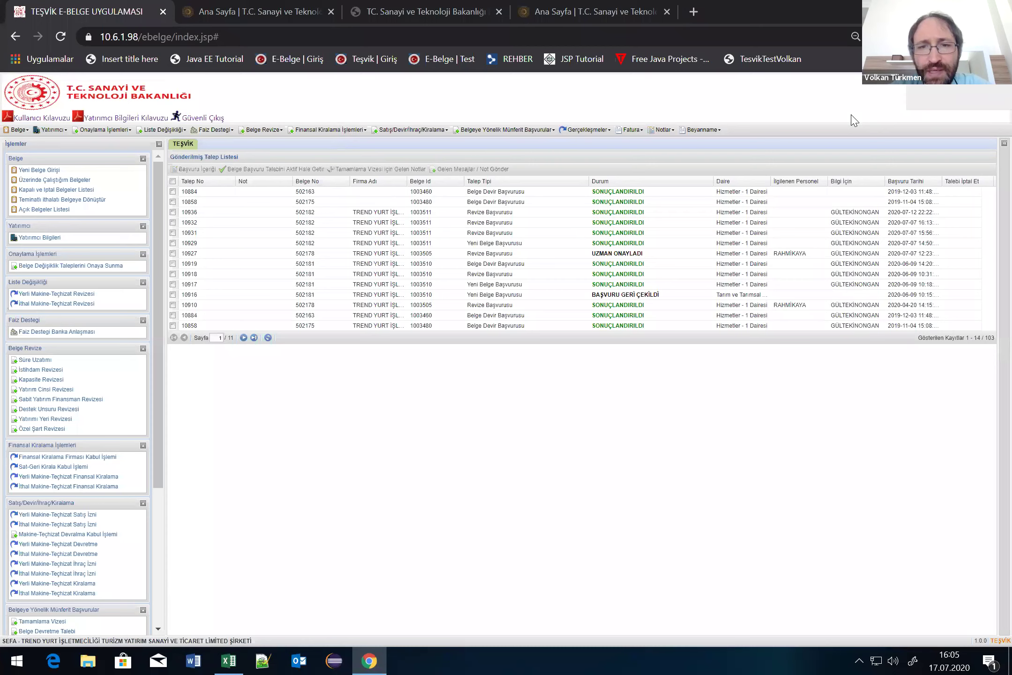
{"action": "left_click", "coordinate": [254, 338]}
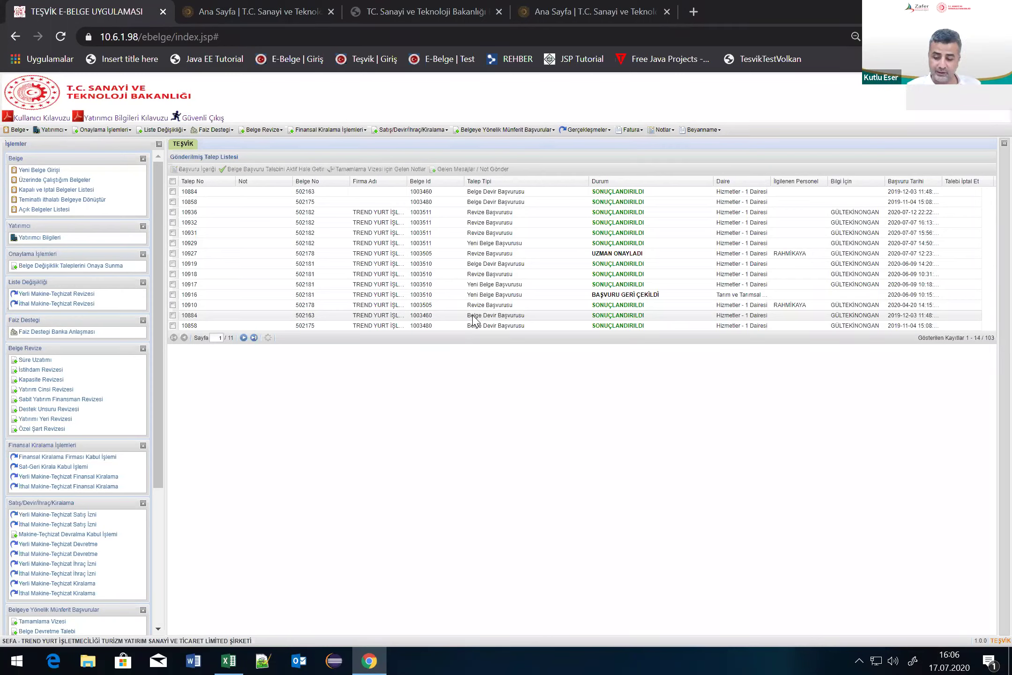
{"action": "left_click", "coordinate": [569, 306]}
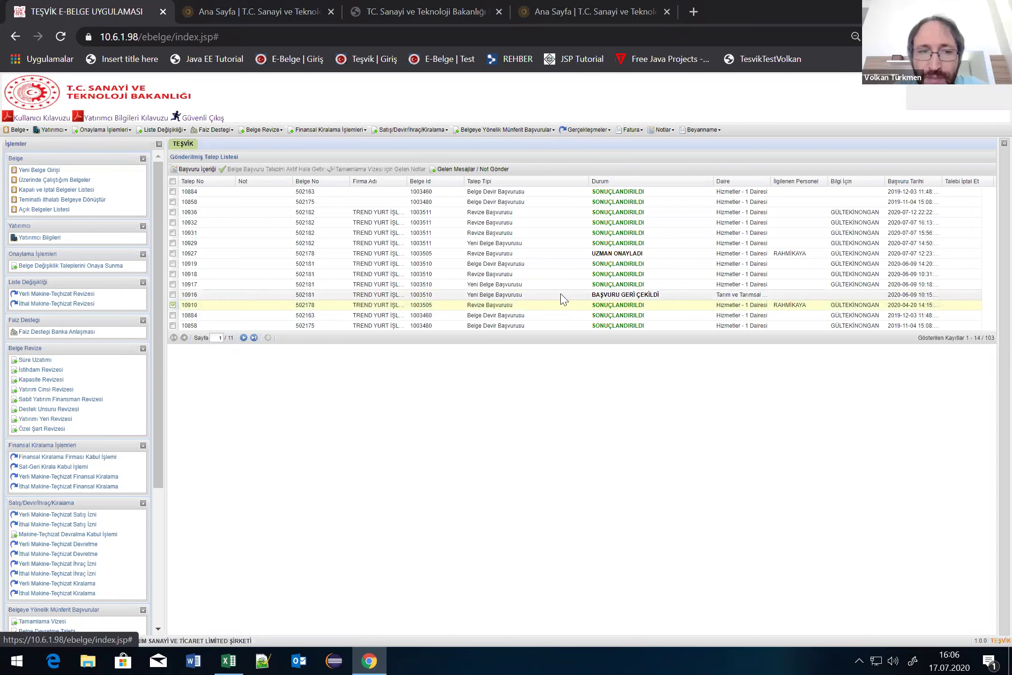
{"action": "left_click", "coordinate": [564, 296]}
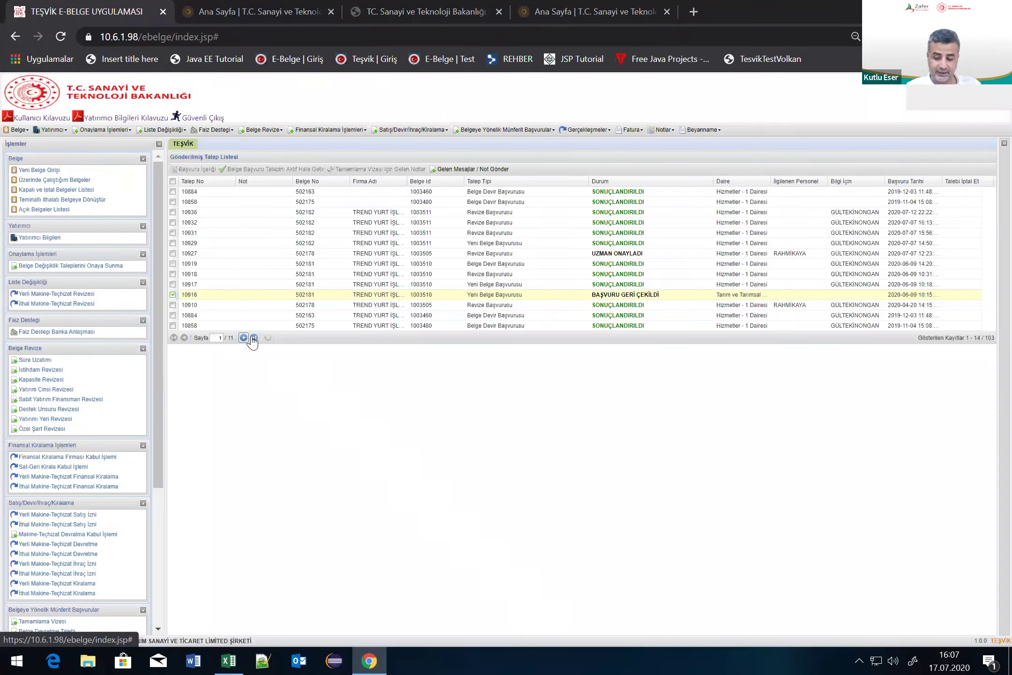
{"action": "left_click", "coordinate": [333, 275]}
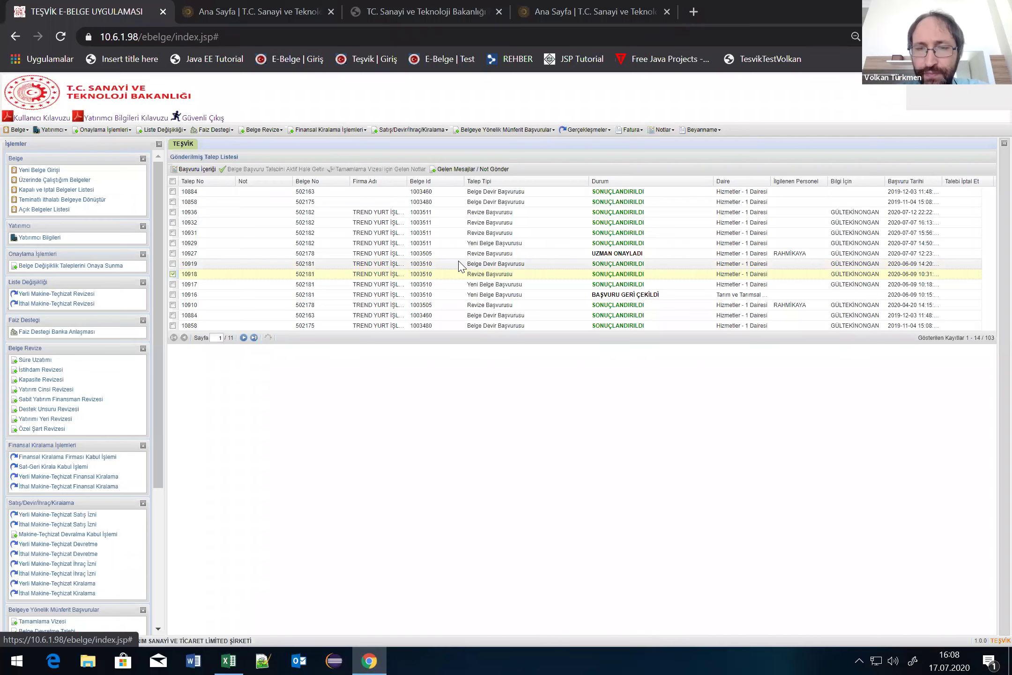
{"action": "left_click", "coordinate": [462, 266]}
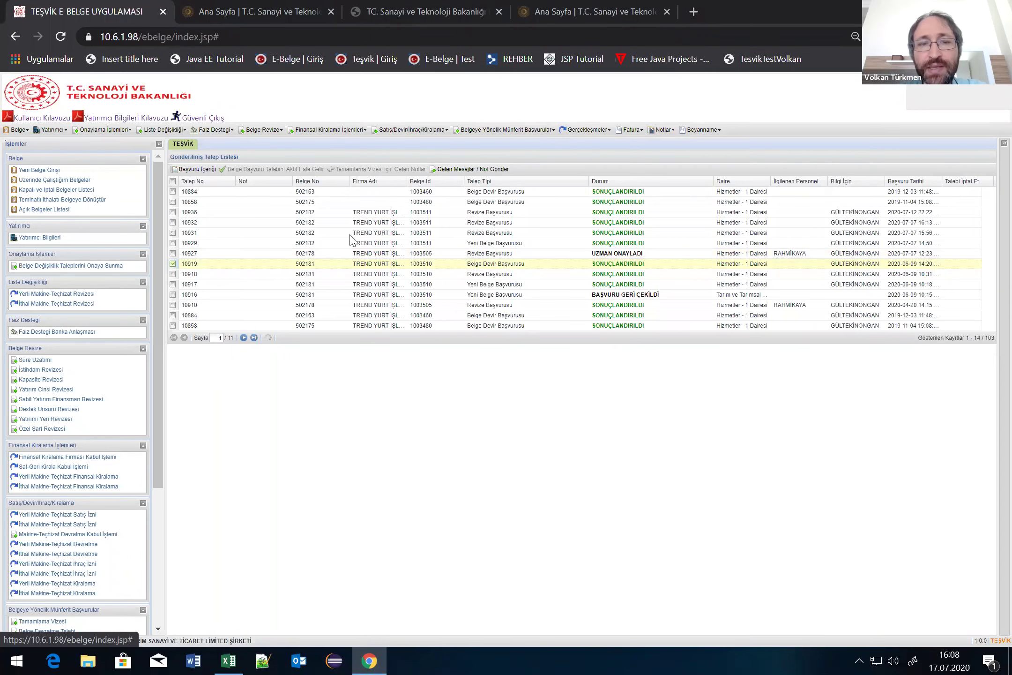
{"action": "left_click", "coordinate": [384, 223]}
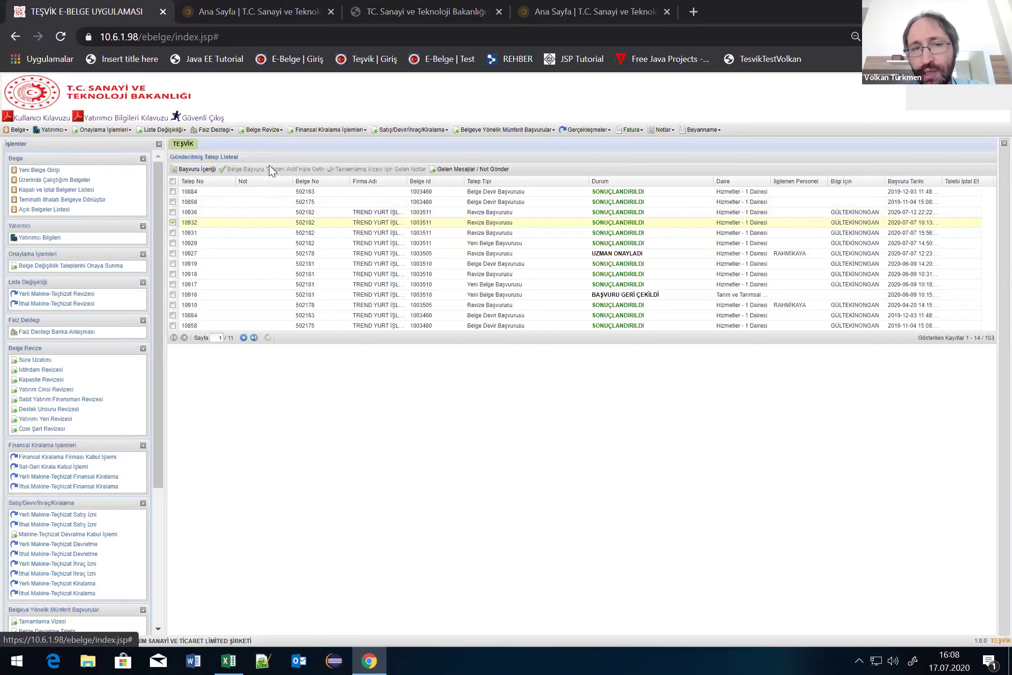
{"action": "left_click", "coordinate": [80, 186]}
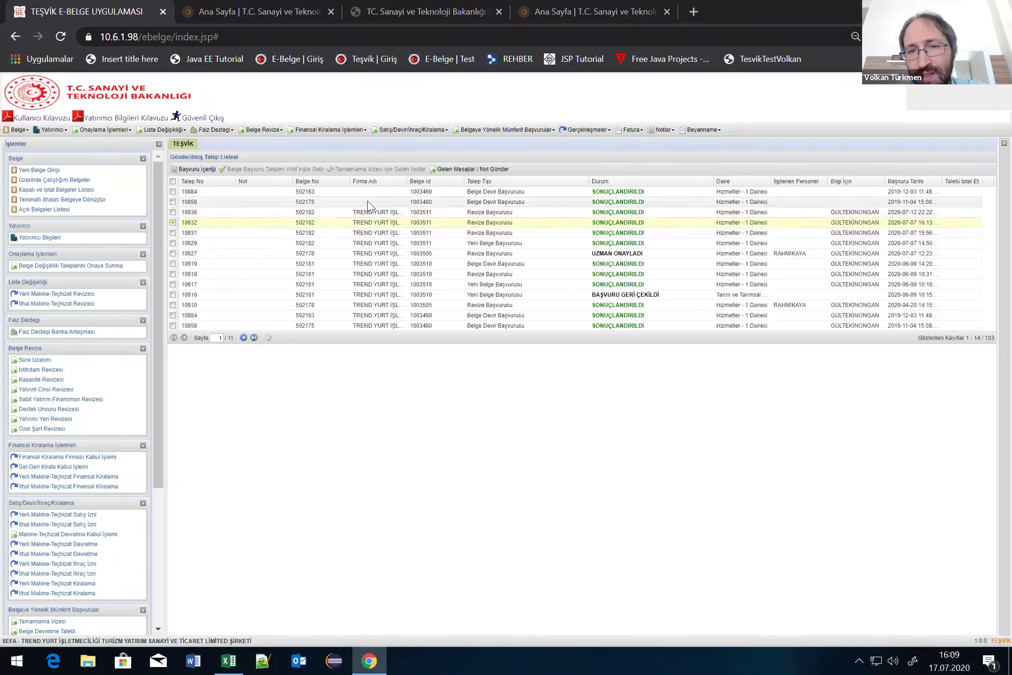
{"action": "left_click", "coordinate": [646, 204]}
Open the empty Oluşturulan Revize Başvuruları window for the selected request, then dismiss it
{"action": "left_click", "coordinate": [192, 170]}
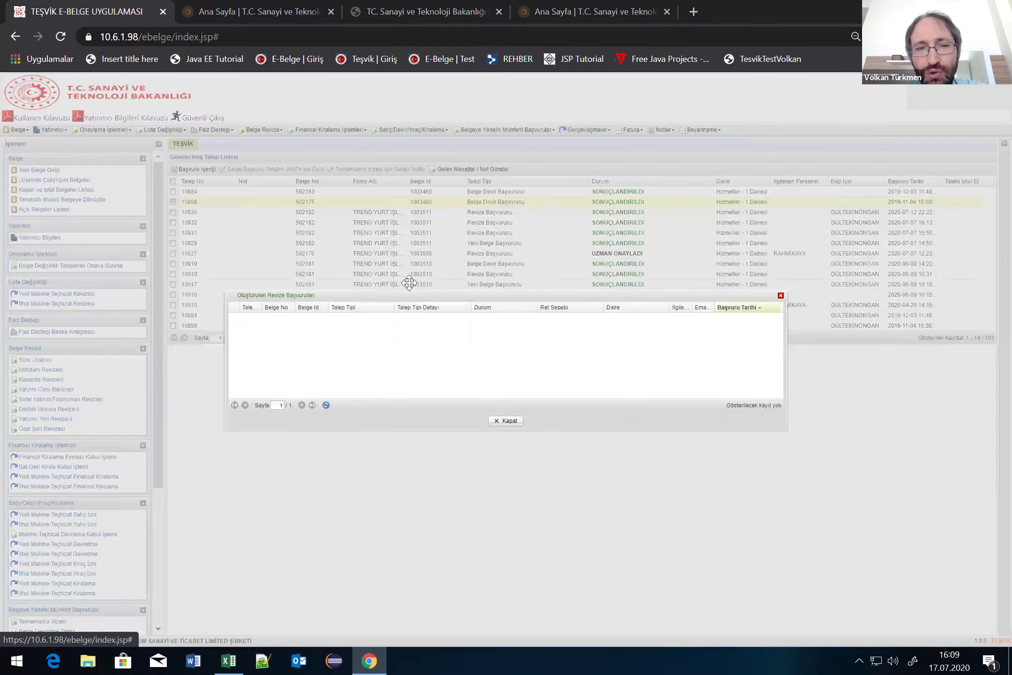
{"action": "left_click_drag", "start_coordinate": [410, 283], "coordinate": [225, 266]}
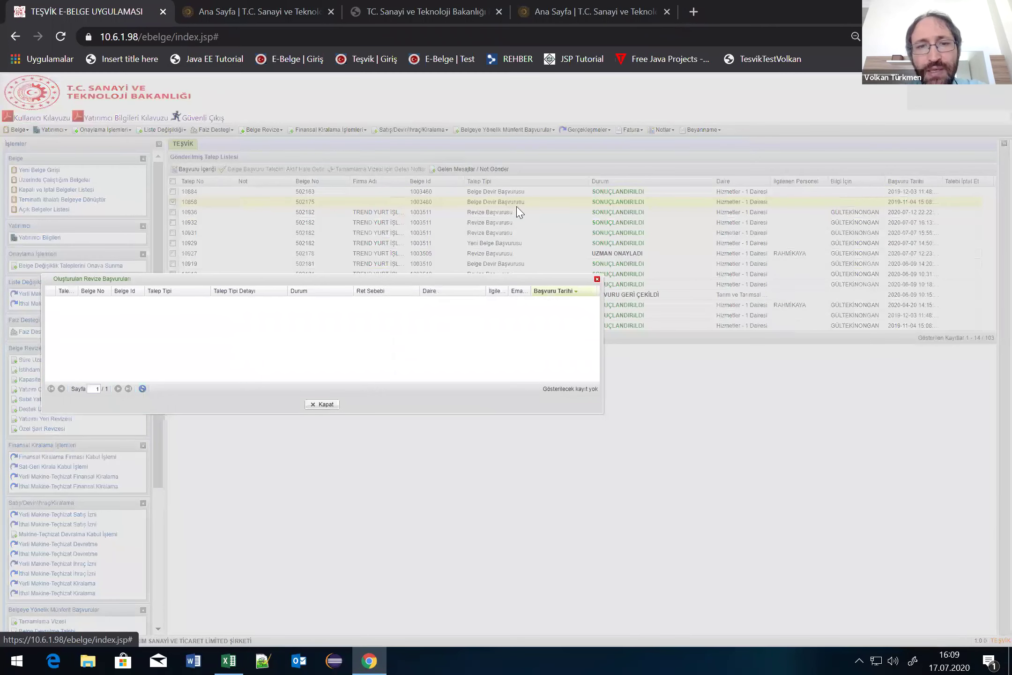
{"action": "key", "text": "Escape"}
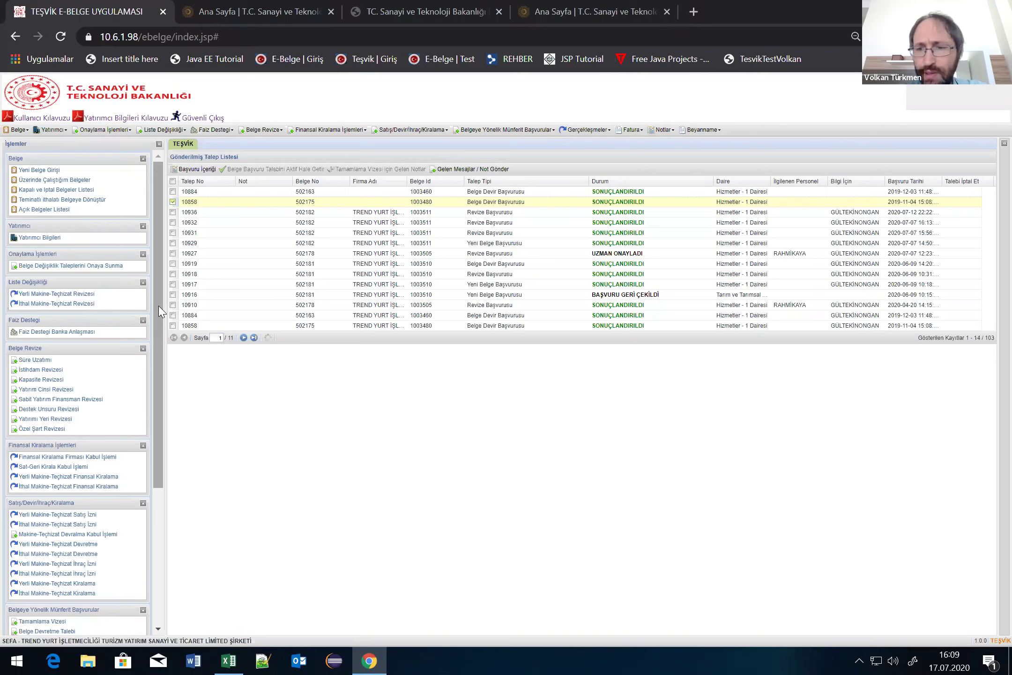
{"action": "scroll", "coordinate": [159, 311], "scroll_direction": "down", "scroll_amount": 1}
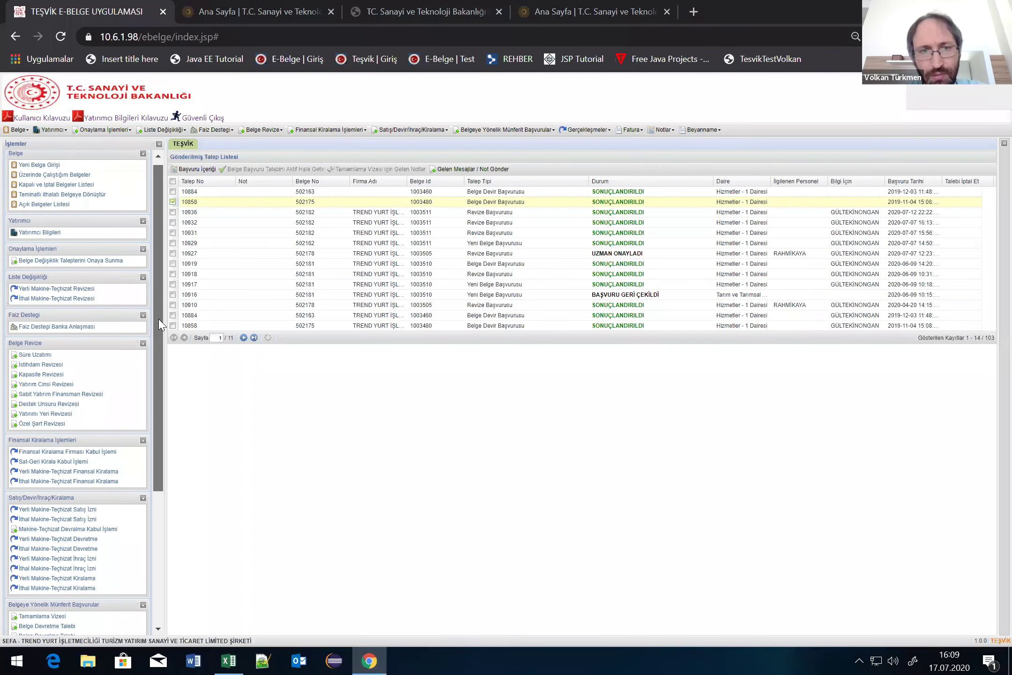
{"action": "scroll", "coordinate": [160, 362], "scroll_direction": "down", "scroll_amount": 4}
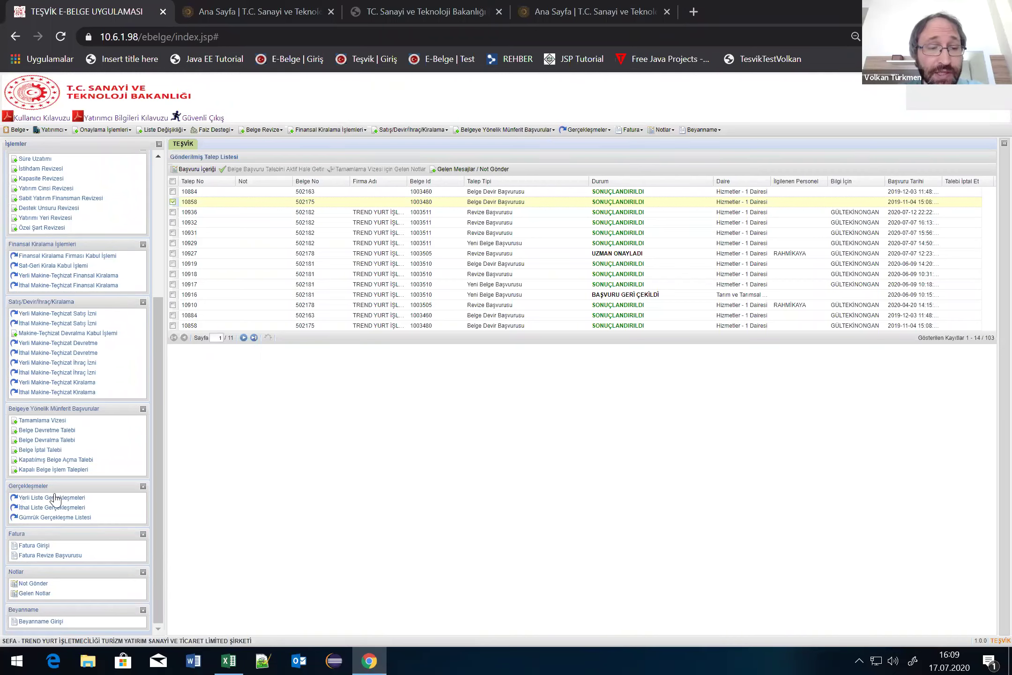
{"action": "left_click", "coordinate": [45, 547]}
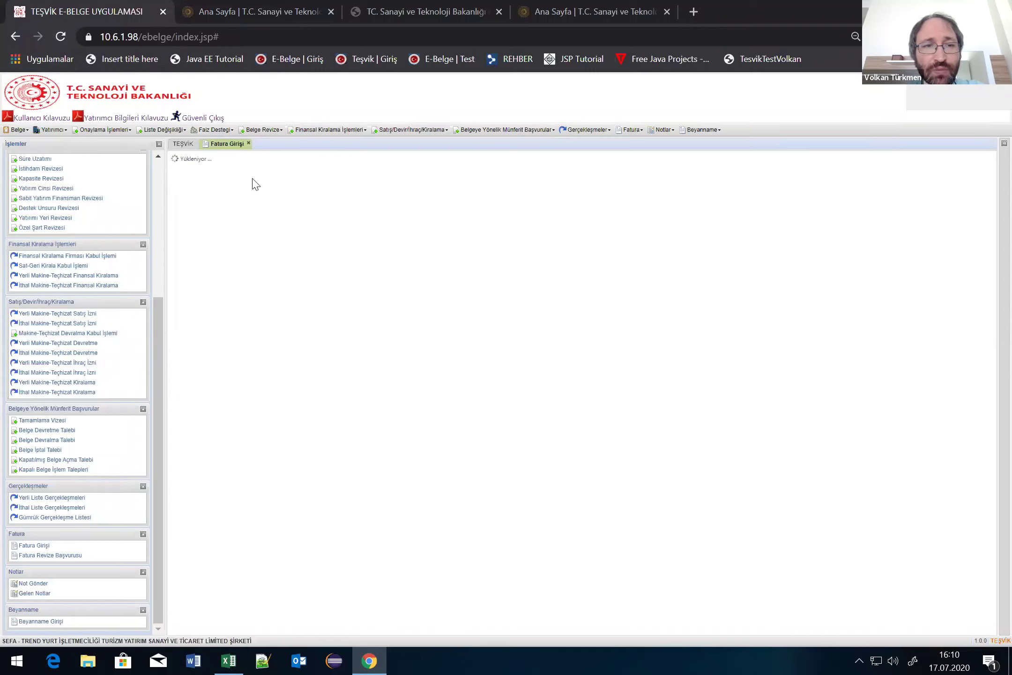
{"action": "left_click", "coordinate": [66, 37]}
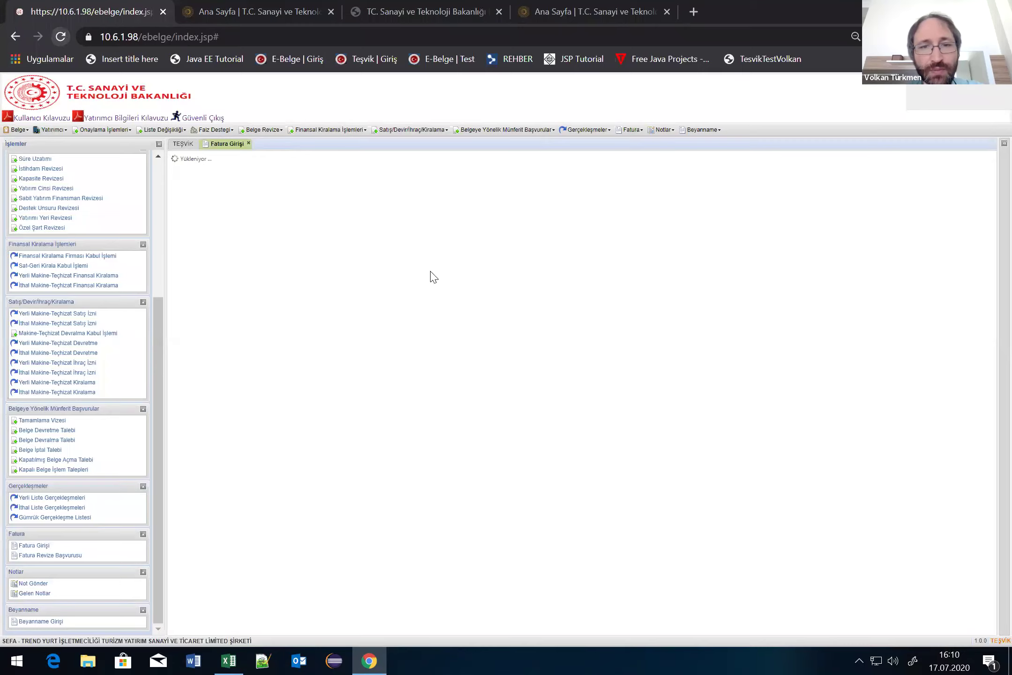
{"action": "left_click", "coordinate": [464, 307]}
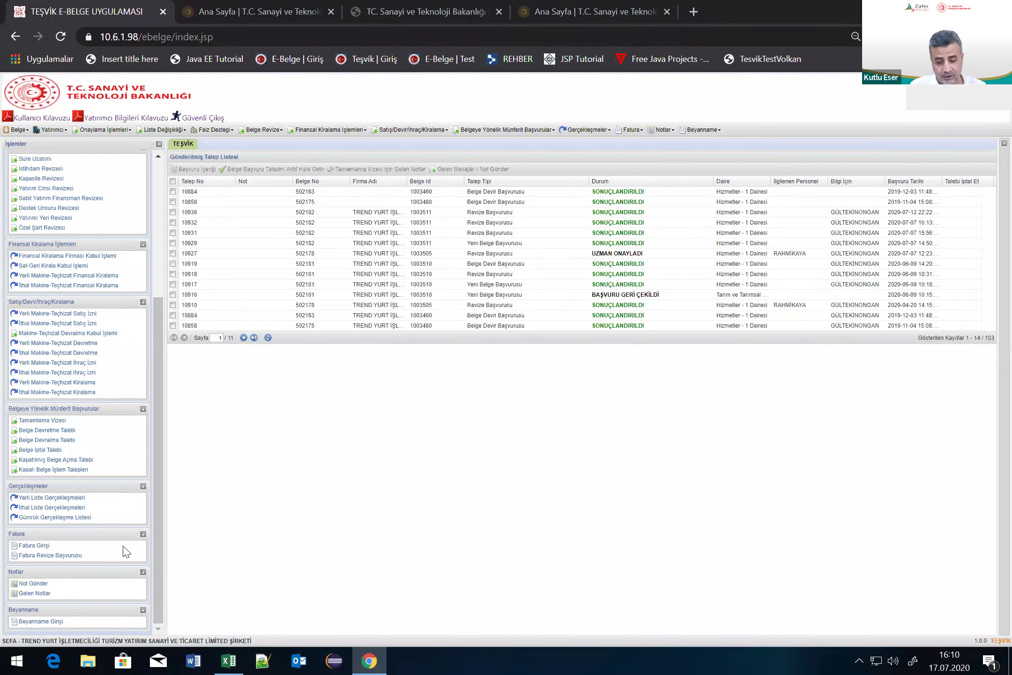
{"action": "left_click", "coordinate": [243, 337]}
{"action": "left_click", "coordinate": [243, 337]}
{"action": "left_click", "coordinate": [243, 338]}
{"action": "left_click", "coordinate": [243, 338]}
{"action": "left_click", "coordinate": [244, 338]}
{"action": "left_click", "coordinate": [244, 337]}
{"action": "left_click", "coordinate": [243, 338]}
{"action": "left_click", "coordinate": [243, 337]}
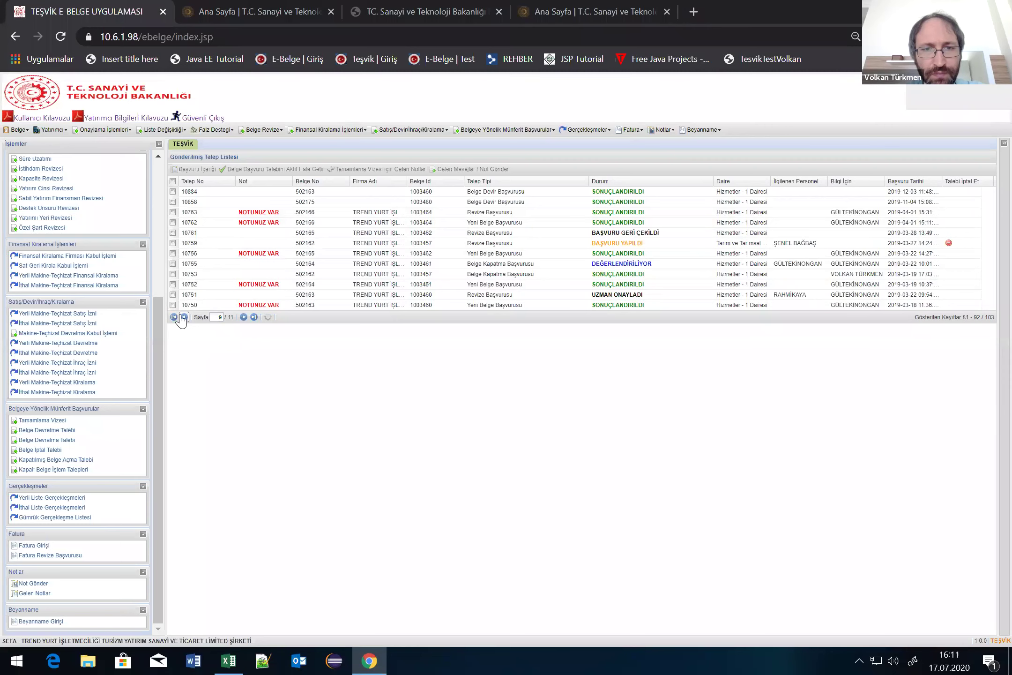
{"action": "left_click", "coordinate": [183, 317]}
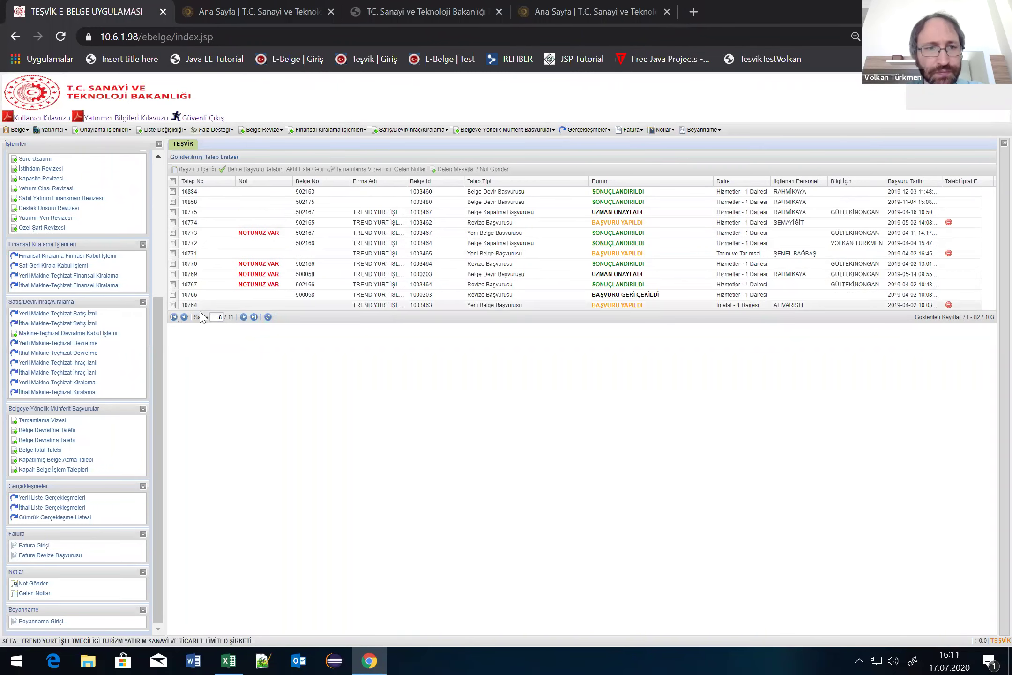
{"action": "left_click", "coordinate": [174, 317]}
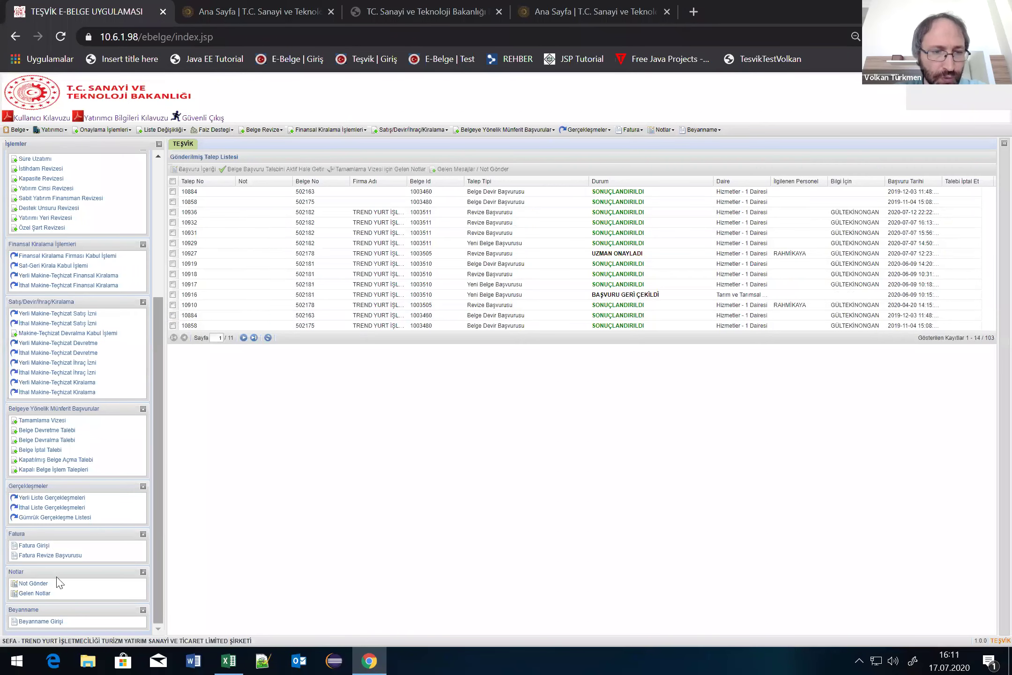
Open the 4-invoice list for document 1003511, add a new invoice, and expand the Fatura Türü dropdown
{"action": "left_click", "coordinate": [36, 546]}
{"action": "left_click", "coordinate": [234, 359]}
{"action": "left_click", "coordinate": [199, 172]}
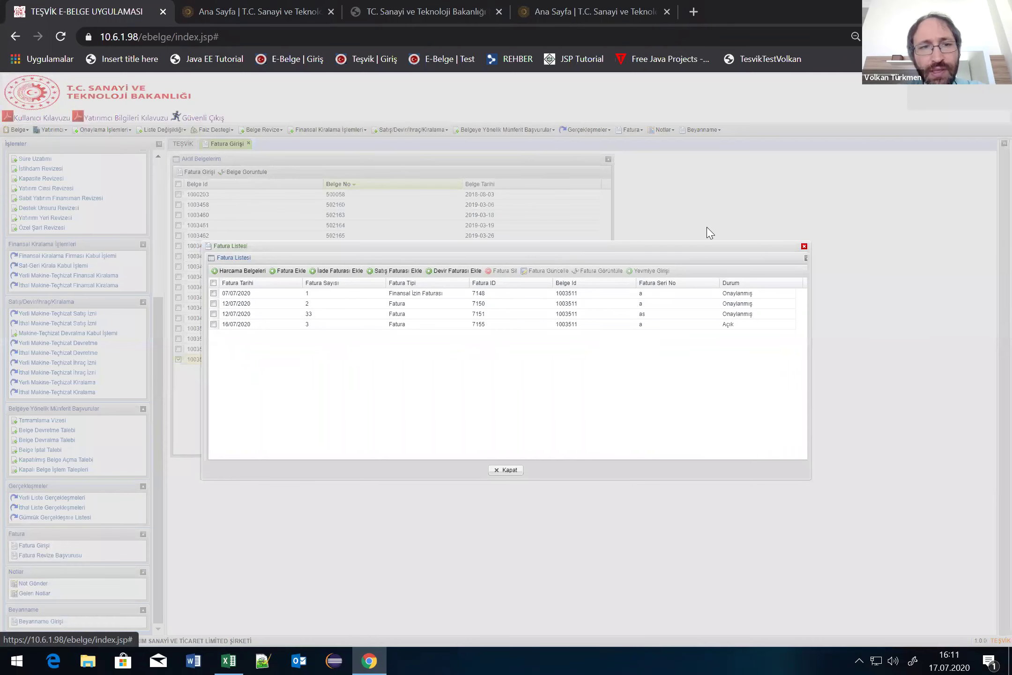
{"action": "left_click", "coordinate": [805, 247]}
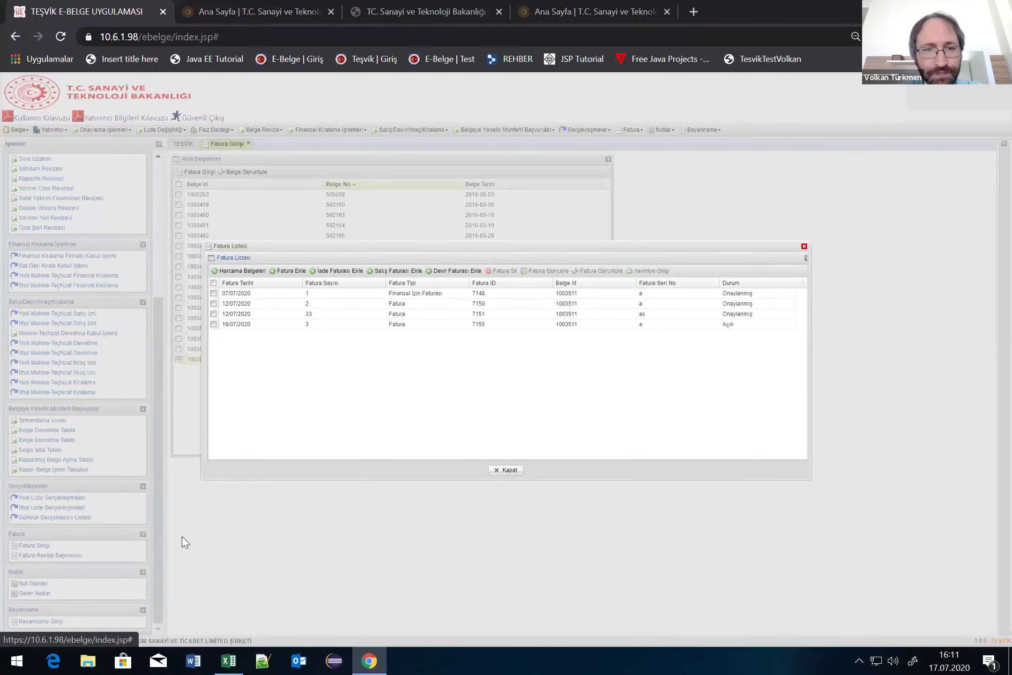
{"action": "left_click", "coordinate": [197, 172]}
{"action": "left_click", "coordinate": [287, 271]}
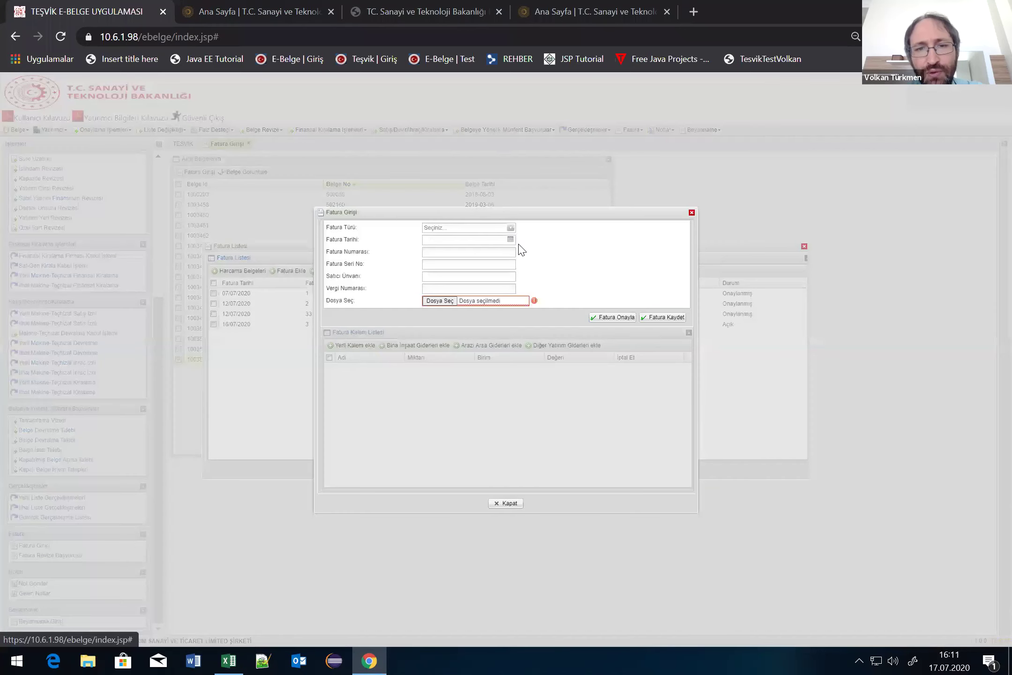
{"action": "left_click", "coordinate": [511, 232]}
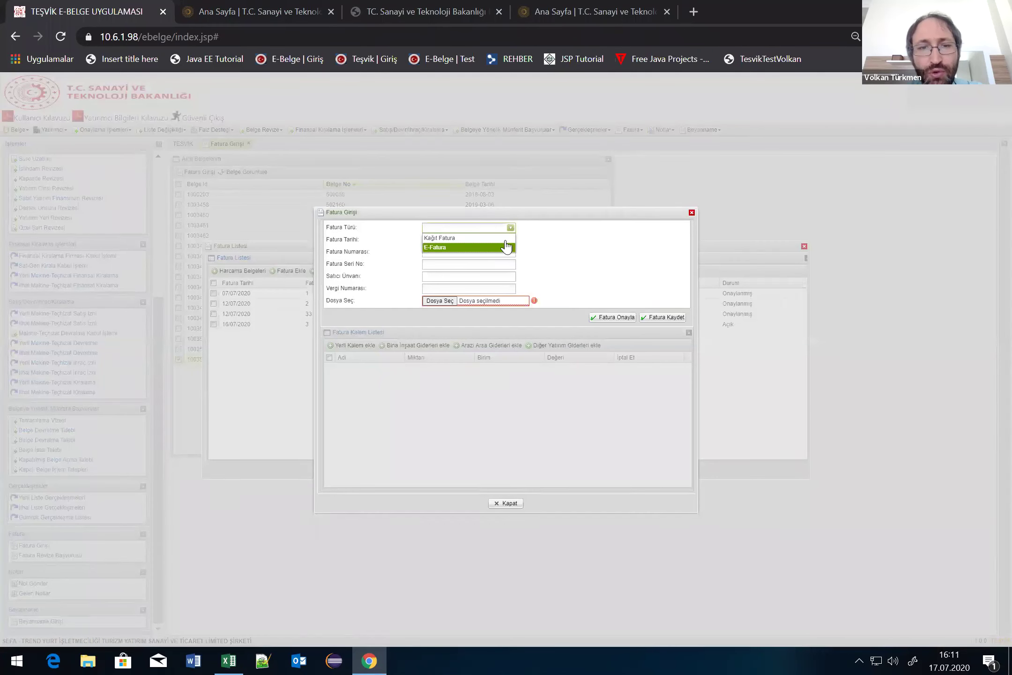
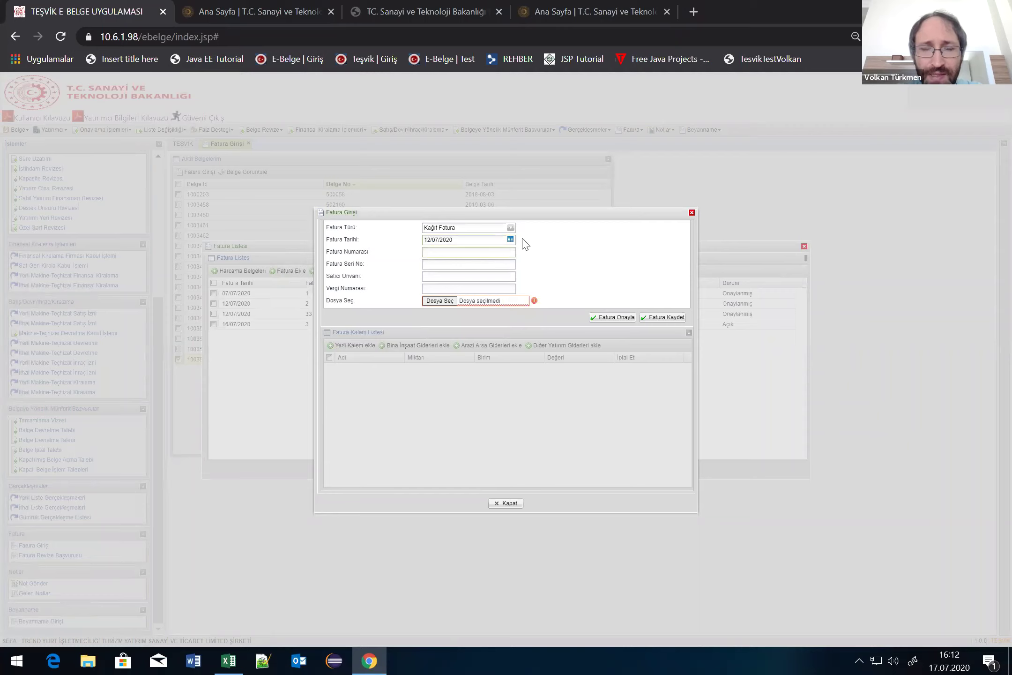
Enter invoice number 2, series a, seller 'as' with its tax number, attach the PDF letter and save
{"action": "left_click", "coordinate": [514, 254]}
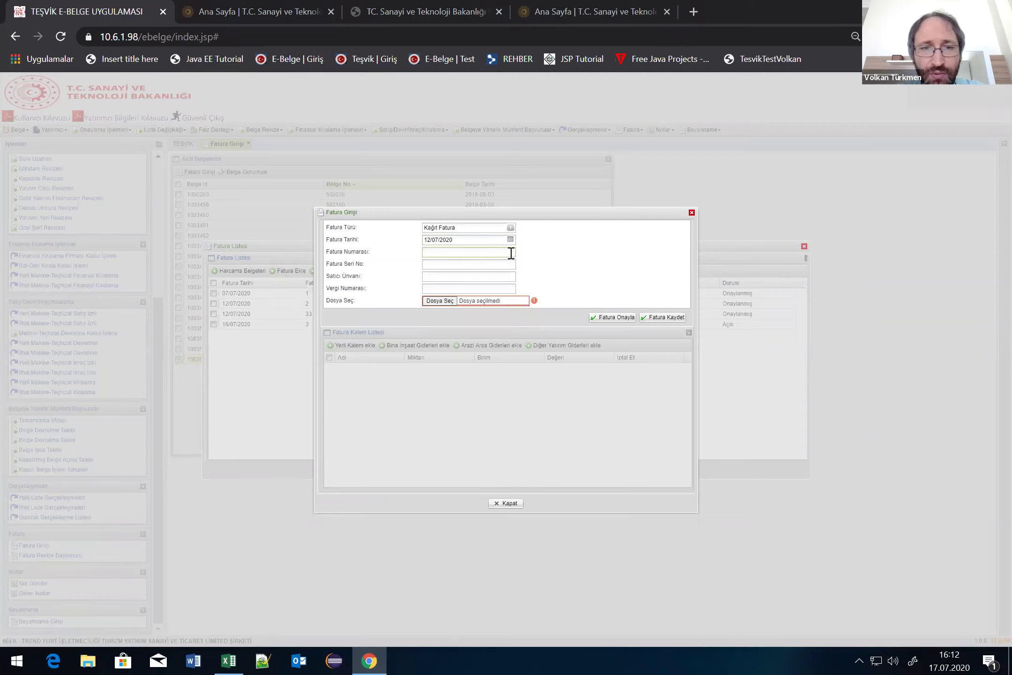
{"action": "type", "text": "2"}
{"action": "left_click", "coordinate": [487, 264]}
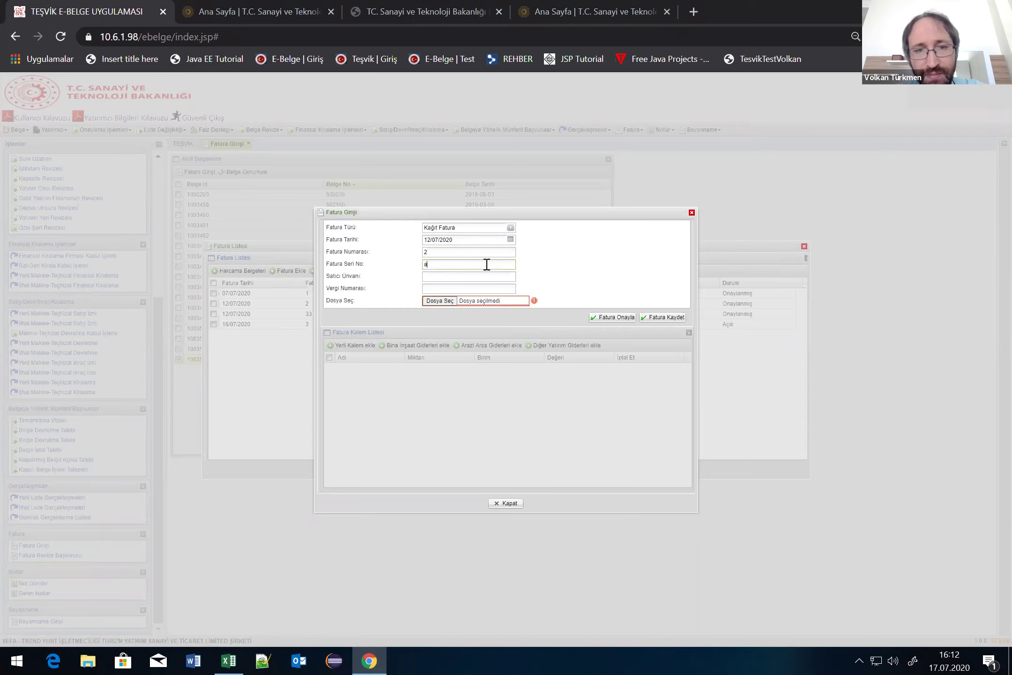
{"action": "left_click", "coordinate": [480, 277]}
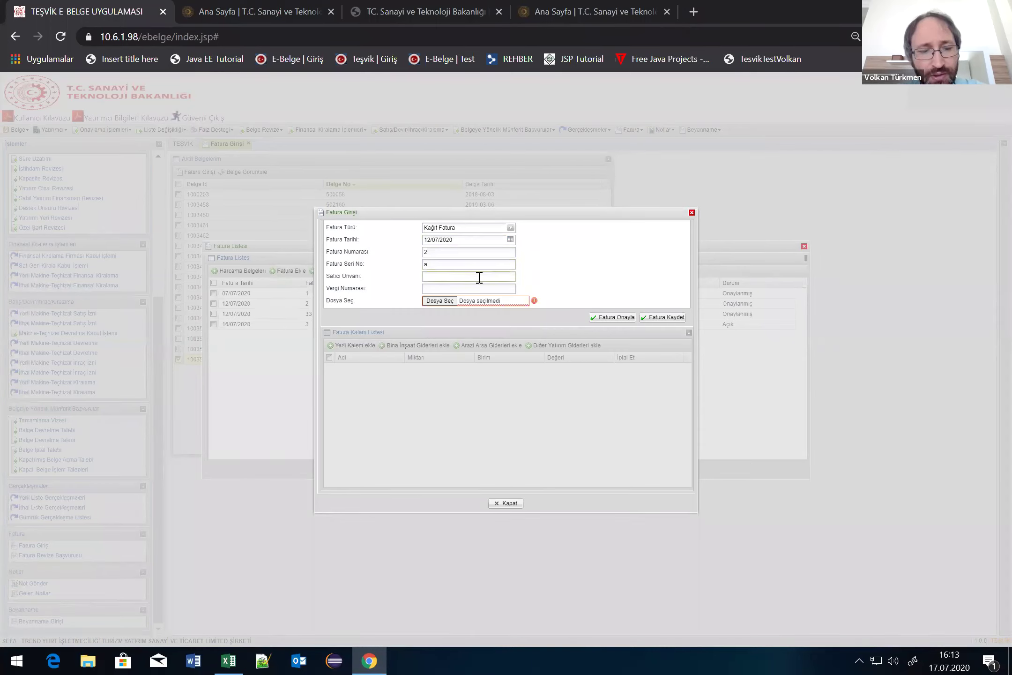
{"action": "type", "text": "as"}
{"action": "type", "text": "11111"}
{"action": "type", "text": "11111"}
{"action": "left_click", "coordinate": [439, 300]}
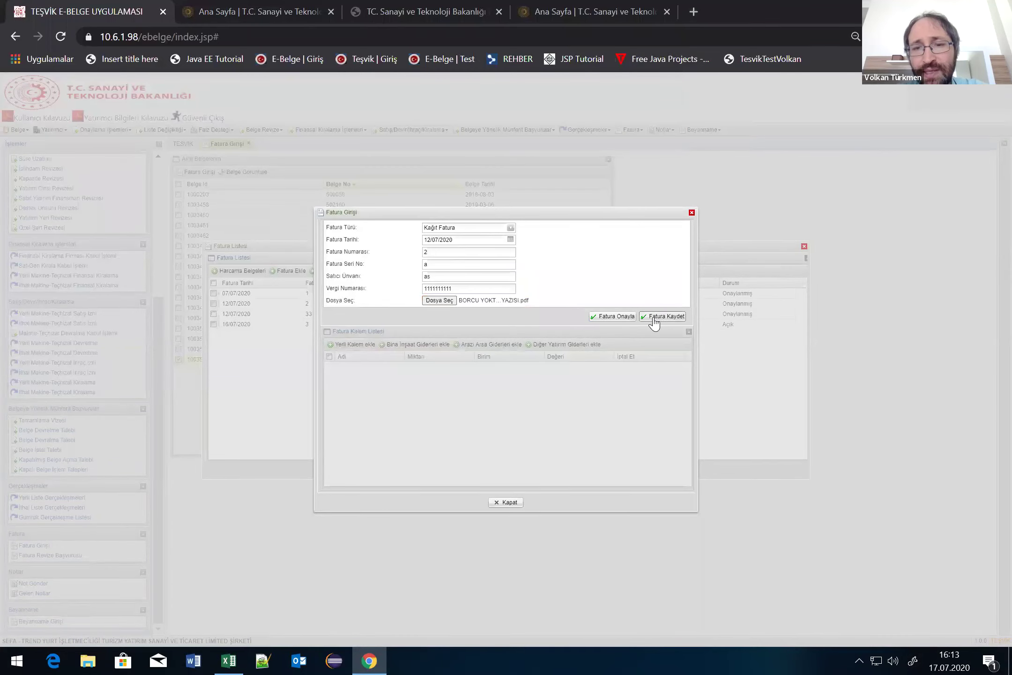
{"action": "left_click", "coordinate": [655, 318]}
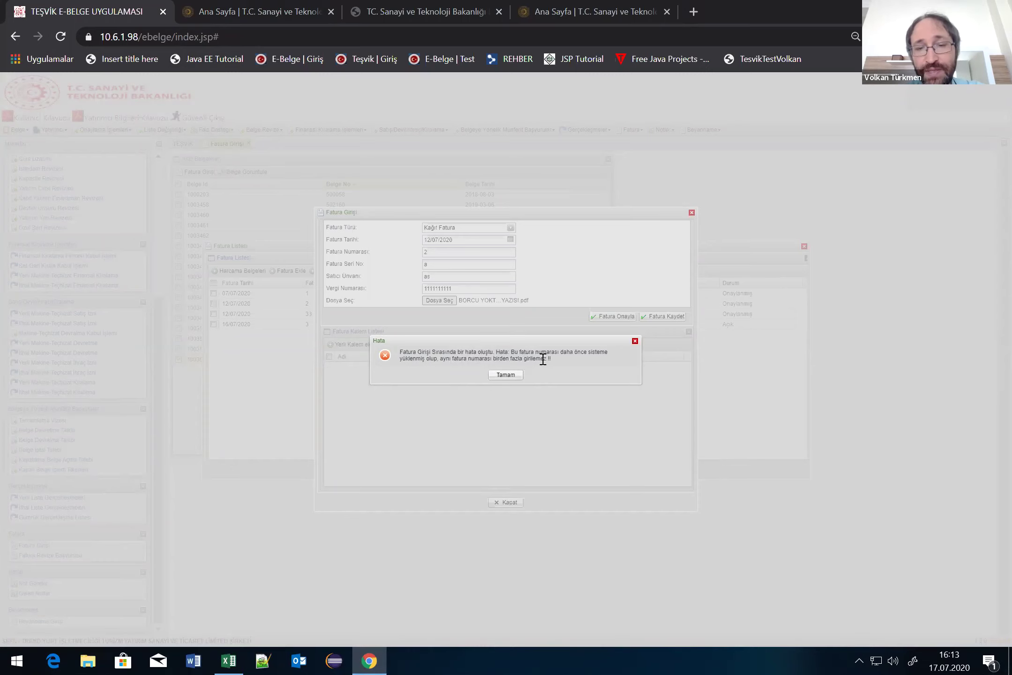
After the duplicate-number error, change the invoice number to 5 and save it again
{"action": "left_click", "coordinate": [506, 375]}
{"action": "left_click", "coordinate": [427, 251]}
{"action": "type", "text": "5"}
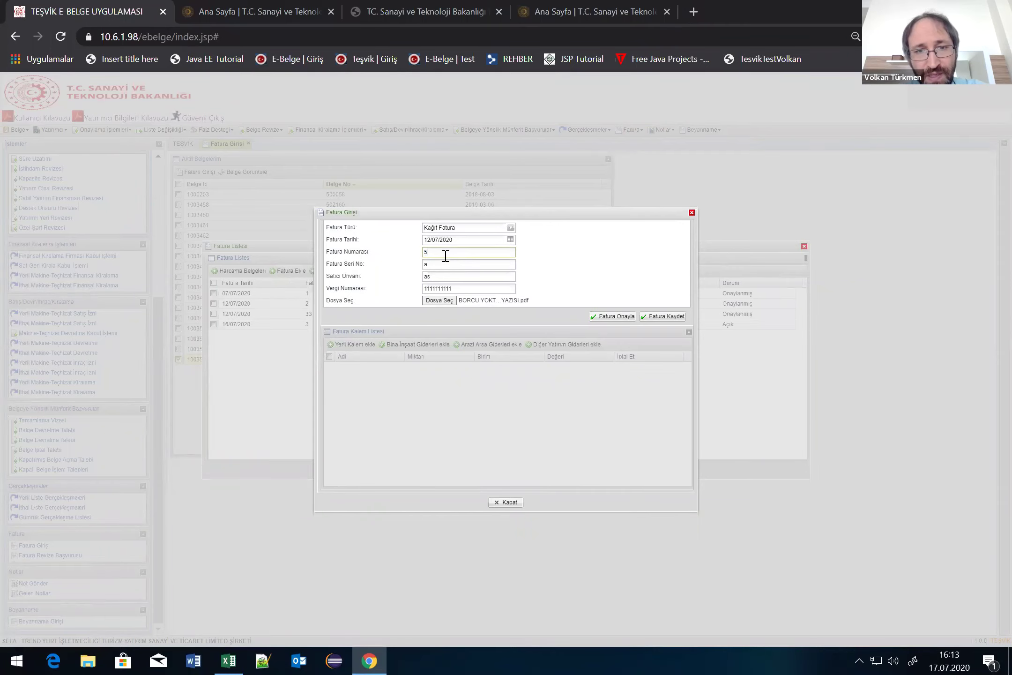
{"action": "left_click", "coordinate": [667, 316]}
{"action": "left_click", "coordinate": [500, 377]}
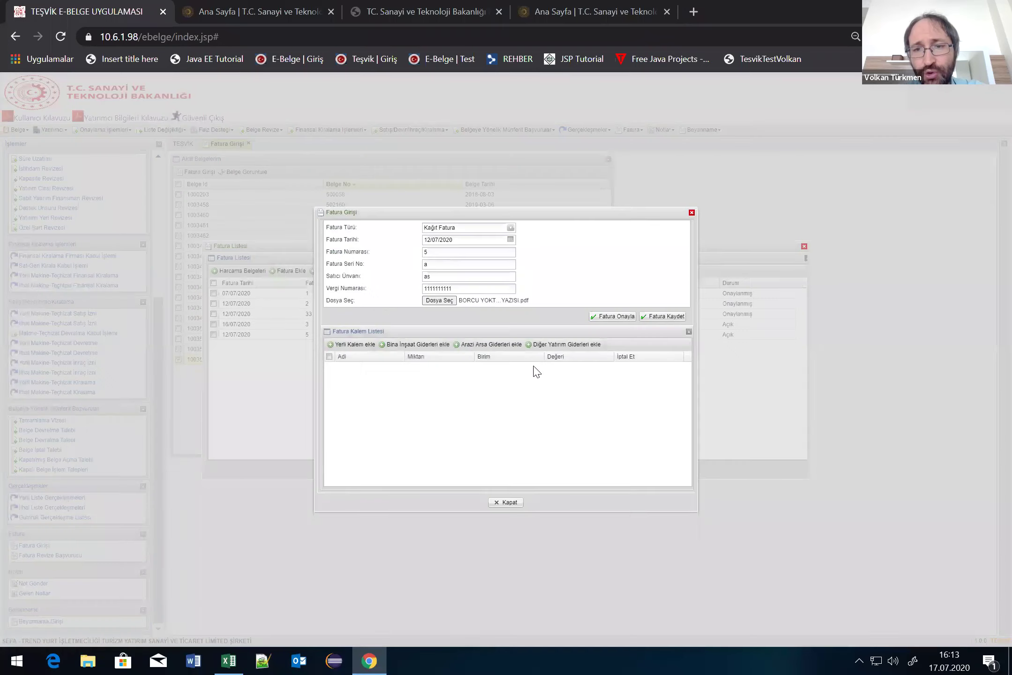
Add existing domestic item AC KABLO with quantity 1 and total amount 100000 TL
{"action": "left_click", "coordinate": [355, 347]}
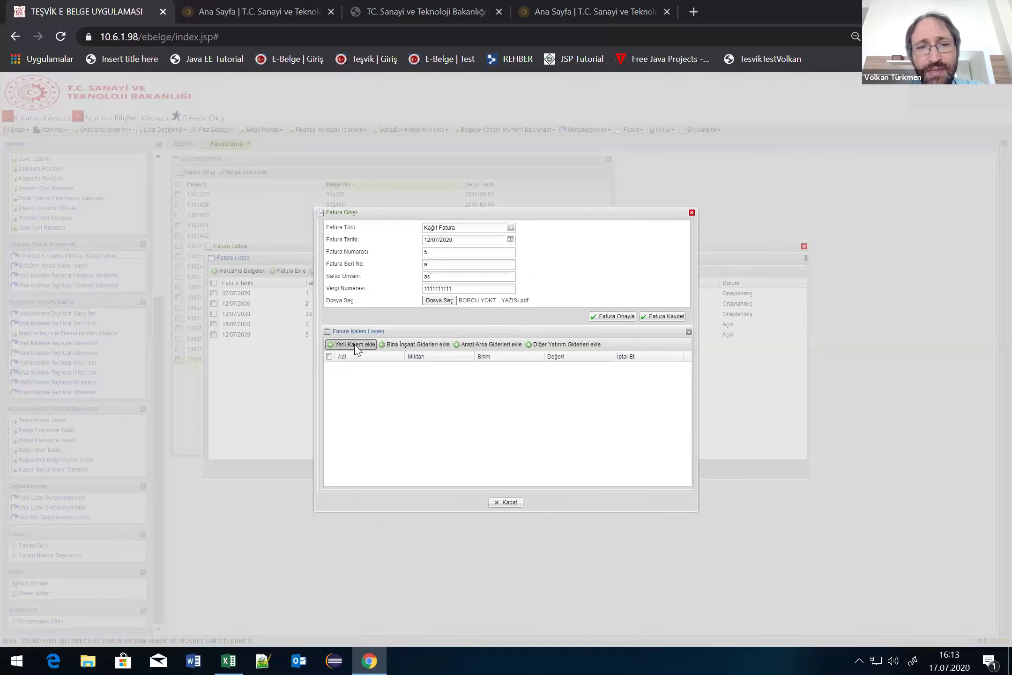
{"action": "left_click", "coordinate": [415, 309]}
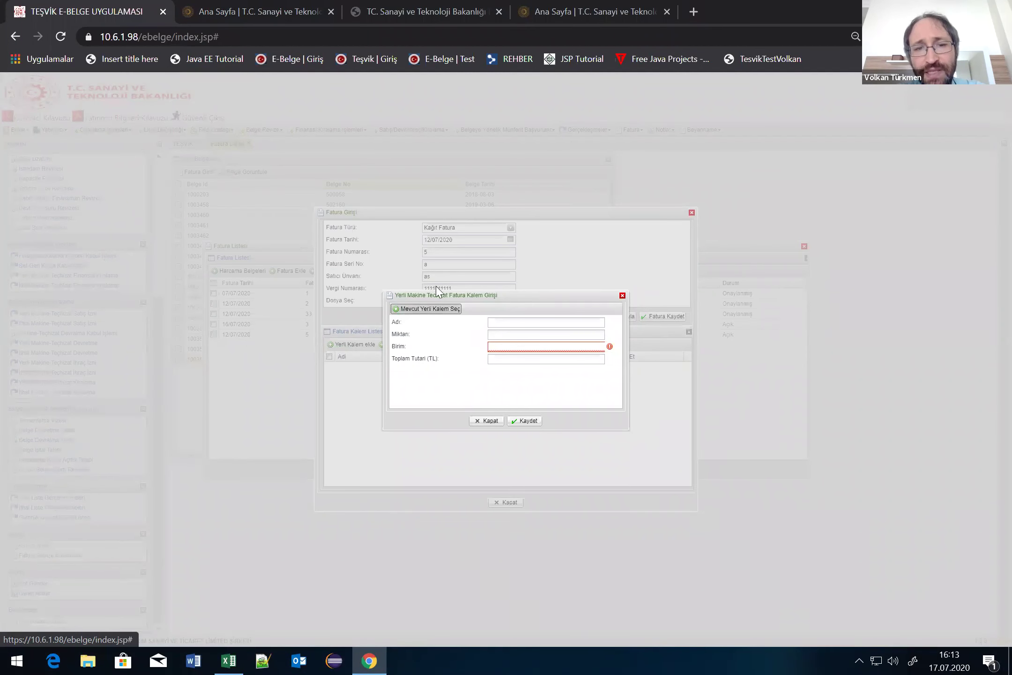
{"action": "left_click", "coordinate": [436, 297]}
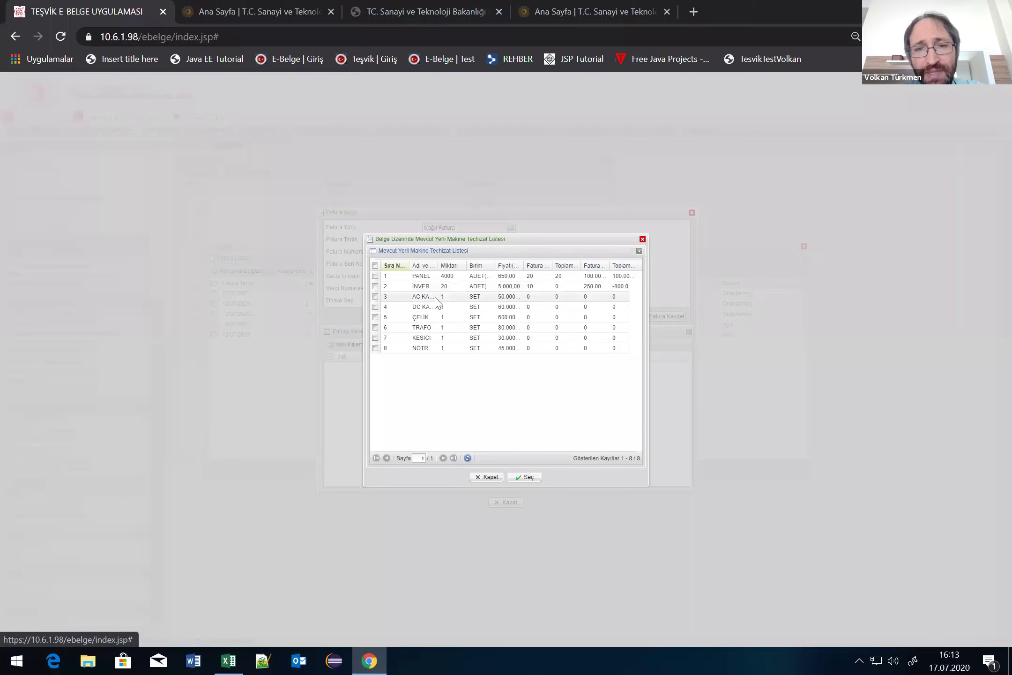
{"action": "left_click", "coordinate": [525, 476]}
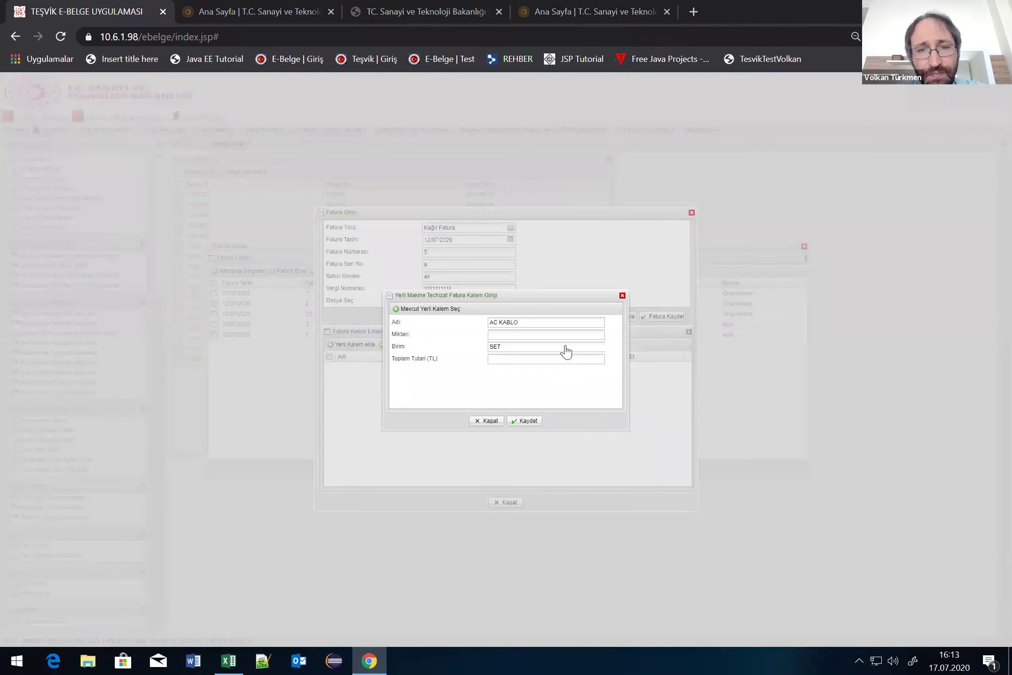
{"action": "type", "text": "1"}
{"action": "left_click", "coordinate": [558, 357]}
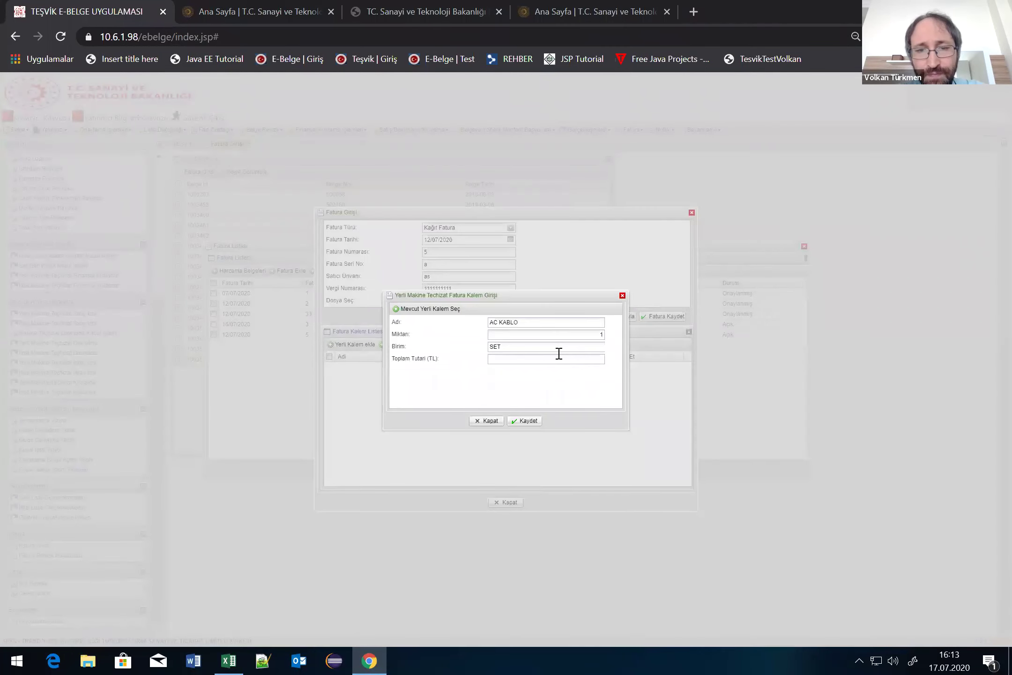
{"action": "type", "text": "100000"}
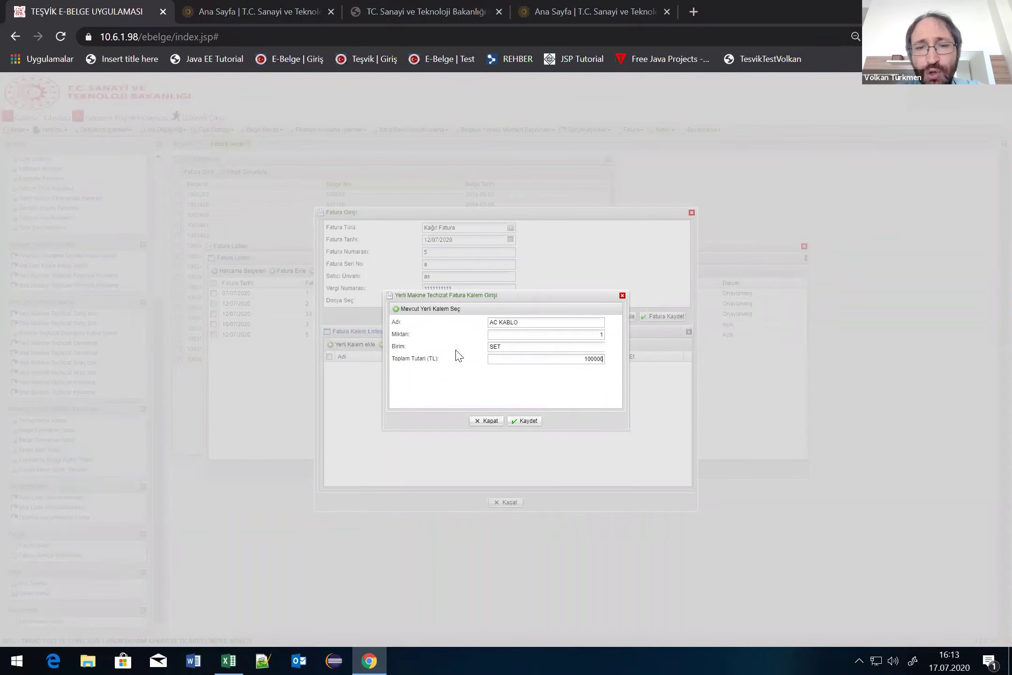
{"action": "left_click", "coordinate": [524, 420]}
{"action": "left_click", "coordinate": [504, 378]}
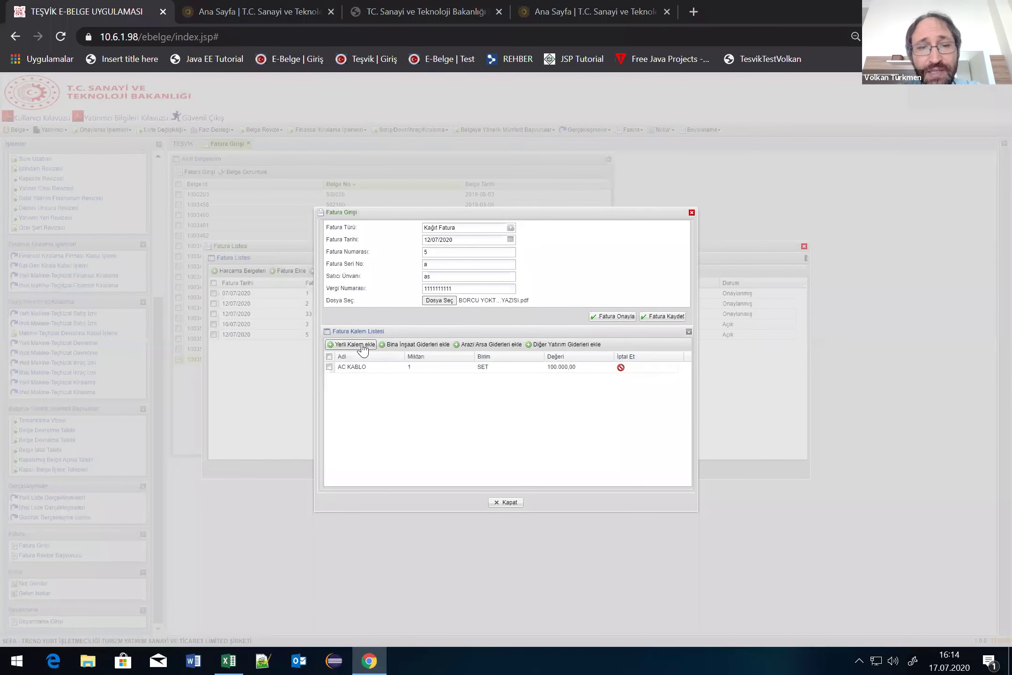
Add existing domestic item DC KABLO with a total amount of 50.000 TL
{"action": "left_click", "coordinate": [364, 349]}
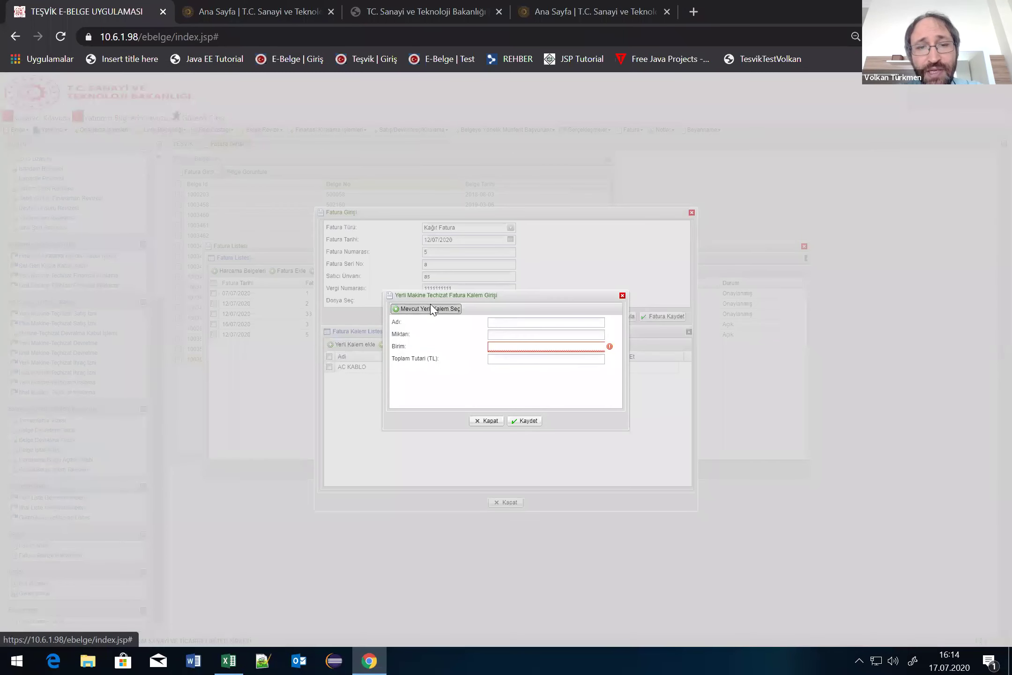
{"action": "left_click", "coordinate": [431, 308]}
{"action": "left_click", "coordinate": [431, 308]}
{"action": "left_click", "coordinate": [533, 480]}
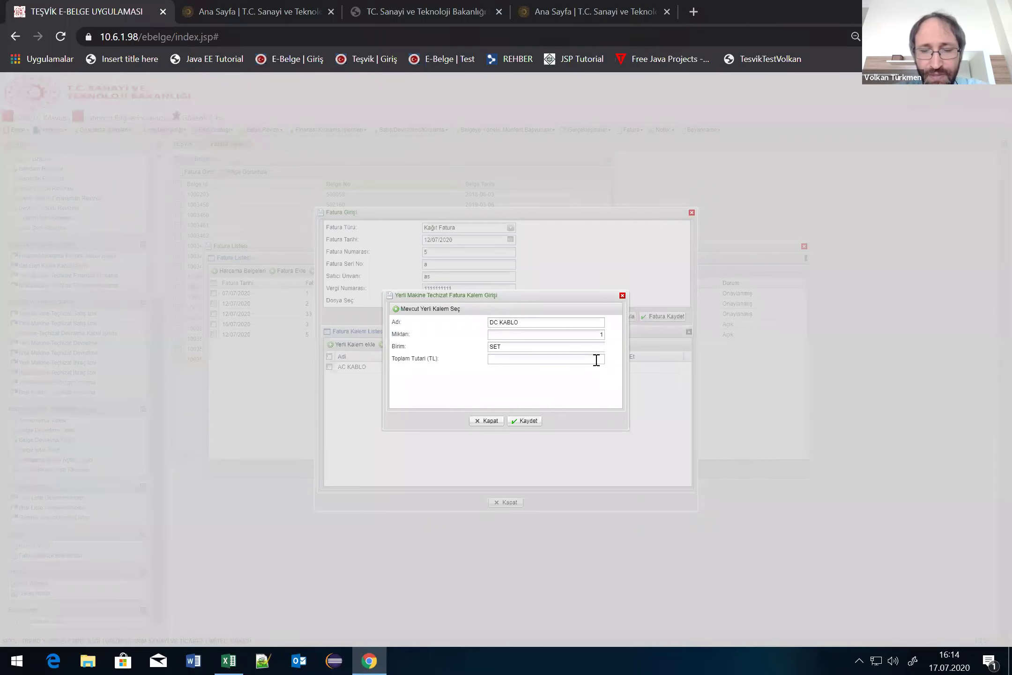
{"action": "type", "text": "000"}
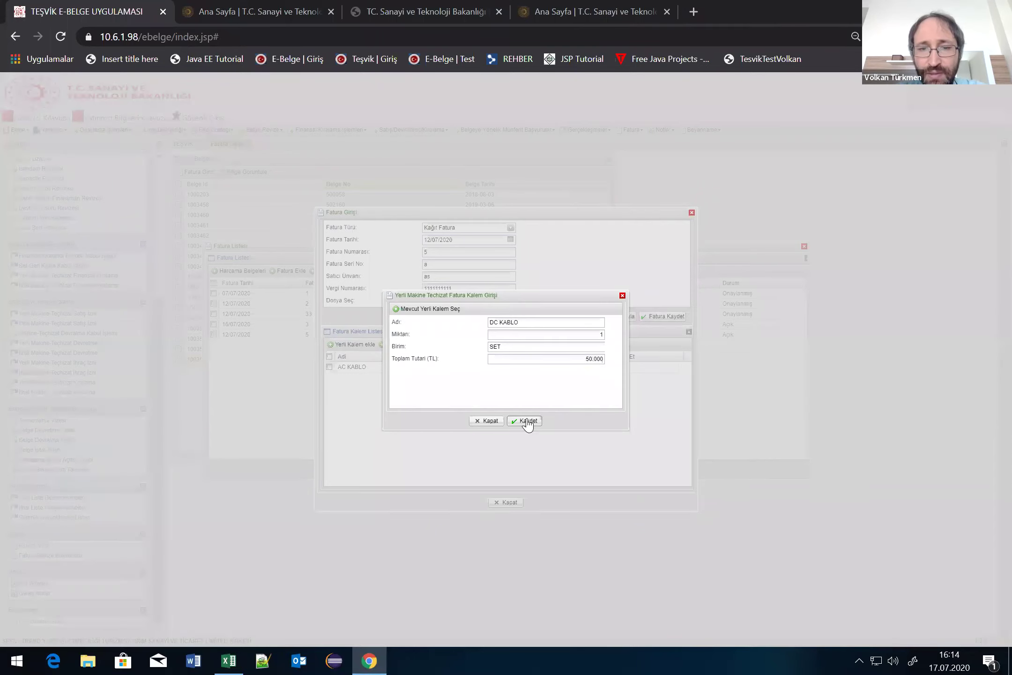
{"action": "left_click", "coordinate": [527, 421]}
{"action": "left_click", "coordinate": [506, 375]}
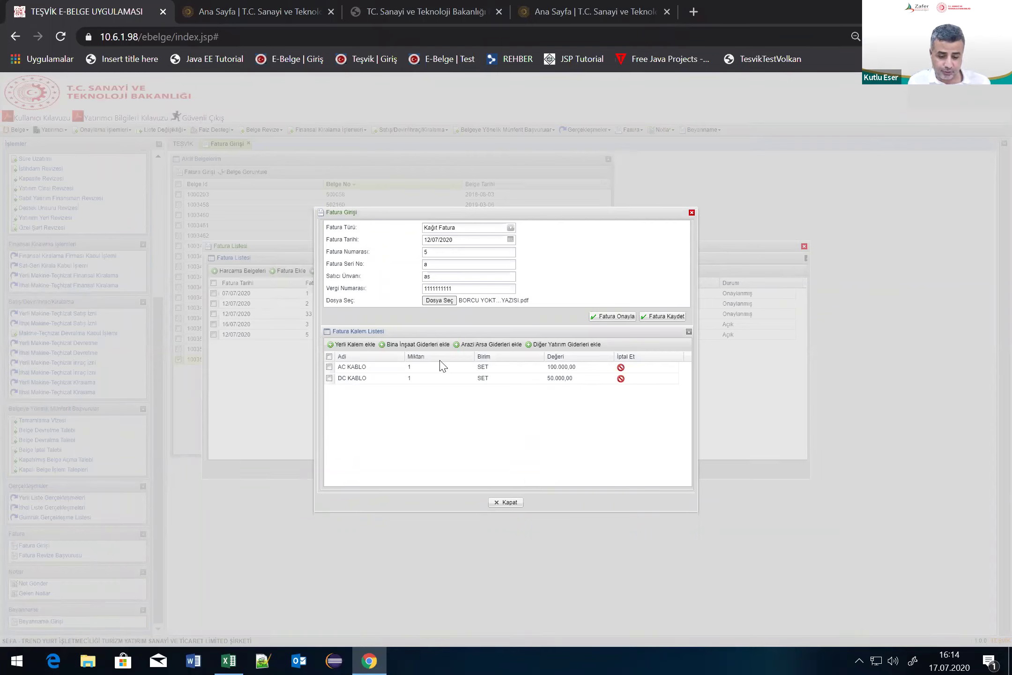
{"action": "left_click", "coordinate": [355, 344]}
{"action": "left_click", "coordinate": [490, 477]}
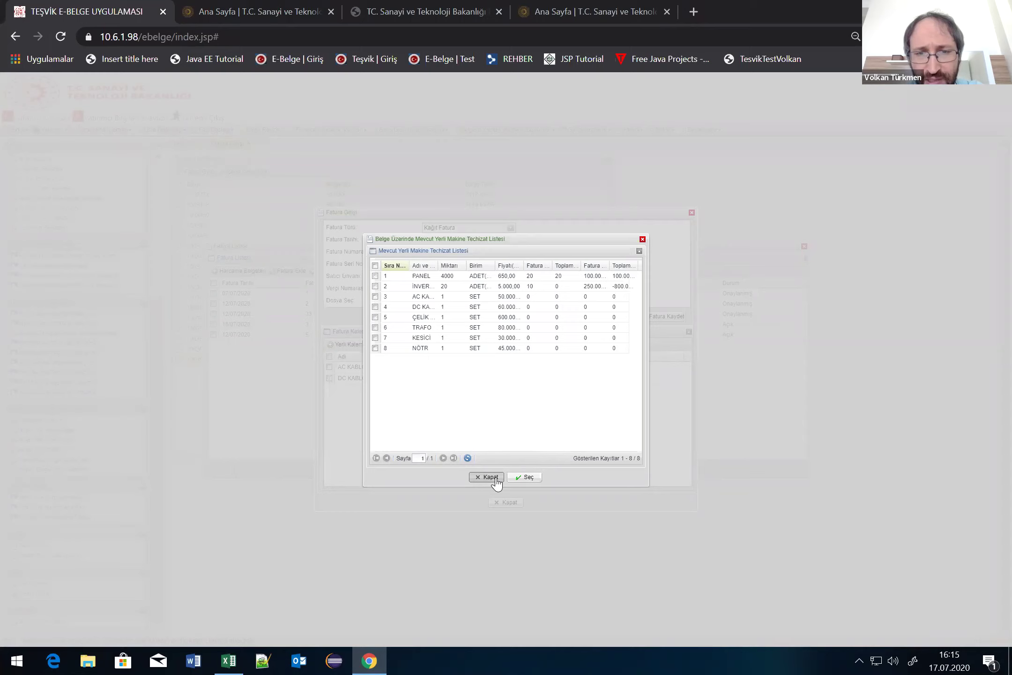
{"action": "left_click", "coordinate": [496, 478]}
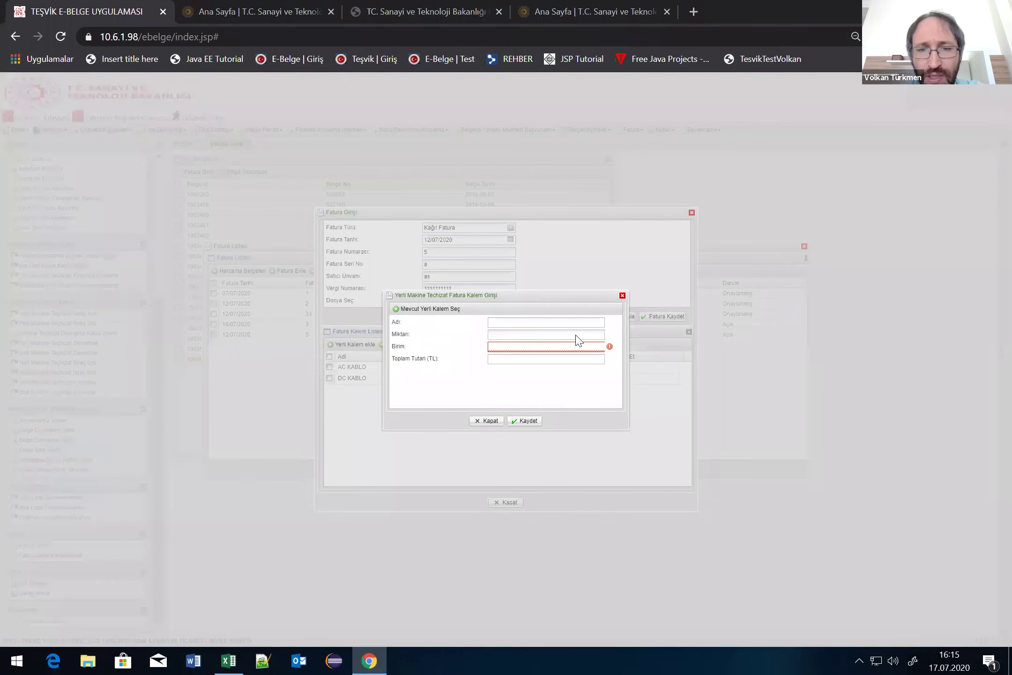
{"action": "left_click", "coordinate": [489, 421]}
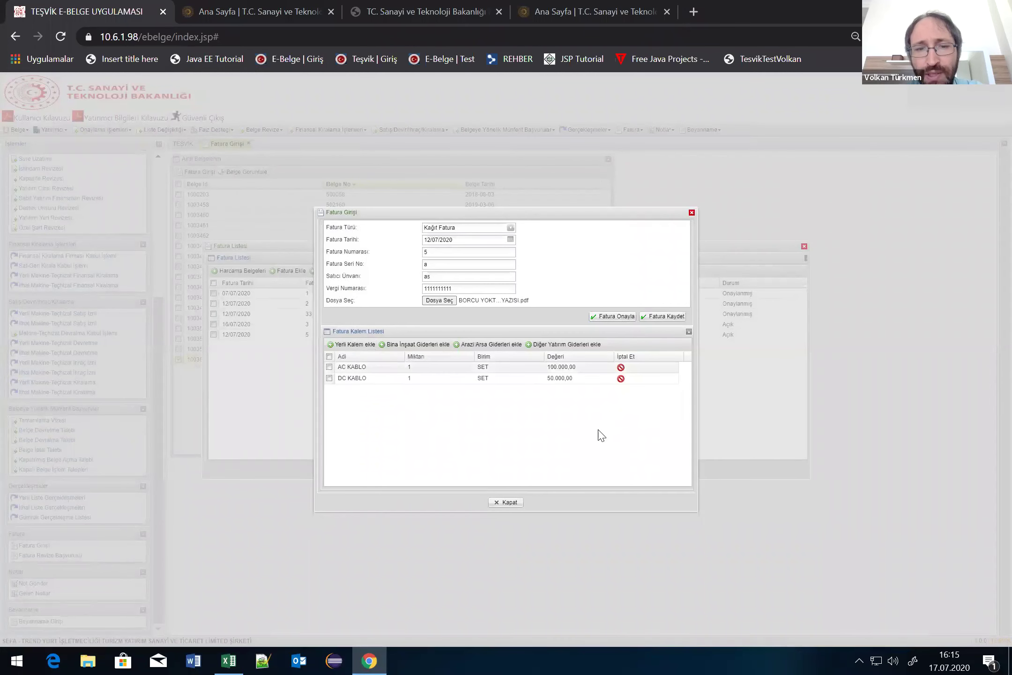
{"action": "left_click", "coordinate": [370, 346]}
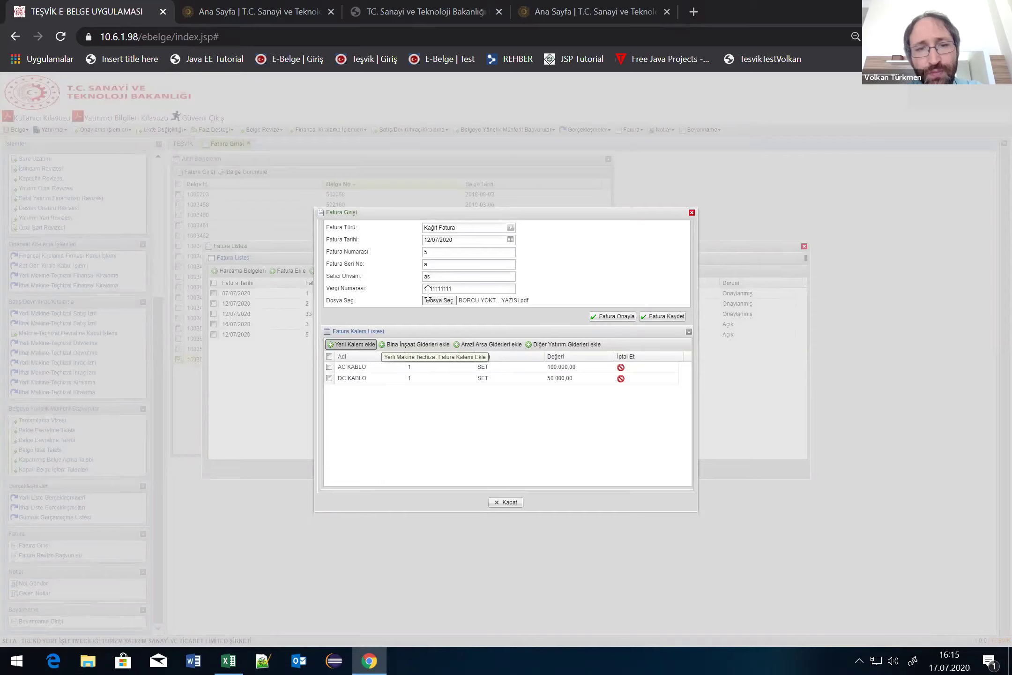
{"action": "left_click", "coordinate": [437, 311]}
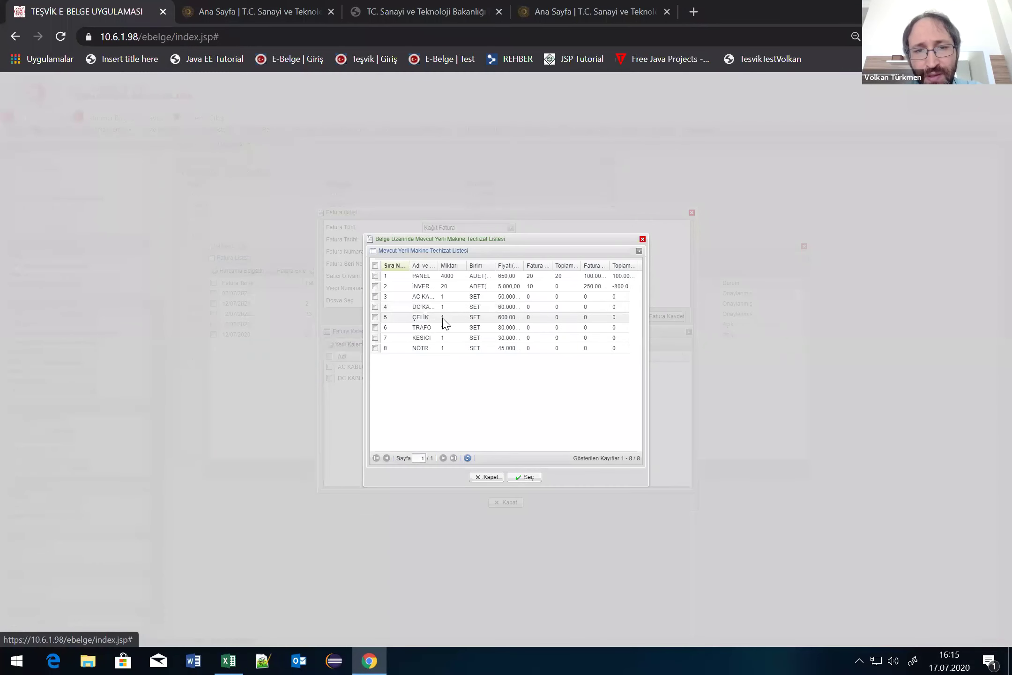
{"action": "left_click_drag", "start_coordinate": [438, 265], "coordinate": [492, 265]}
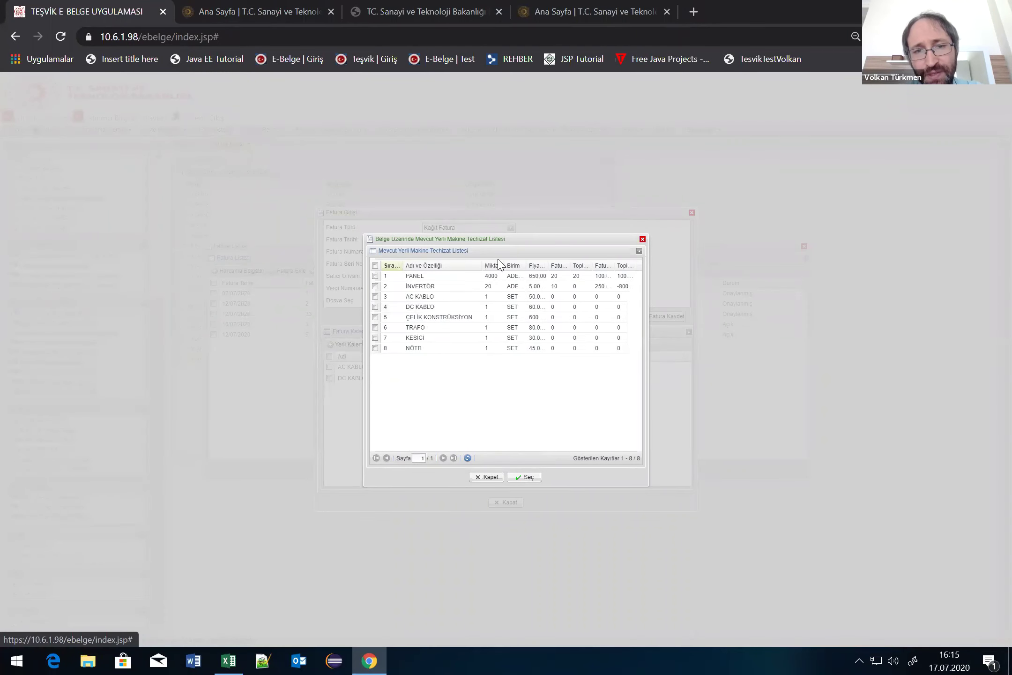
{"action": "left_click", "coordinate": [488, 477]}
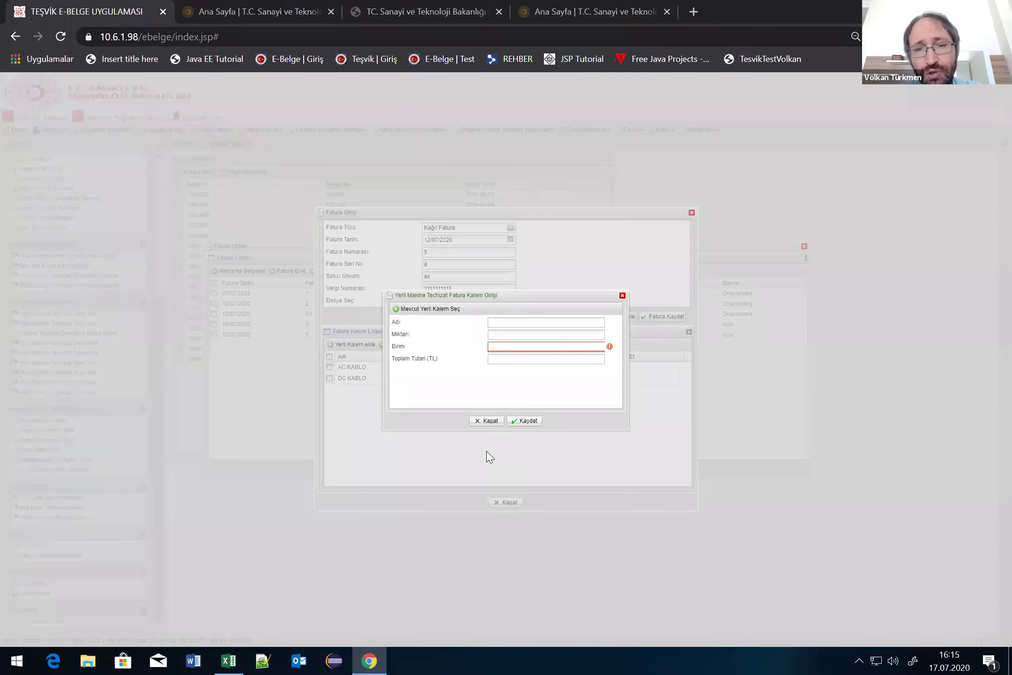
{"action": "left_click", "coordinate": [485, 421]}
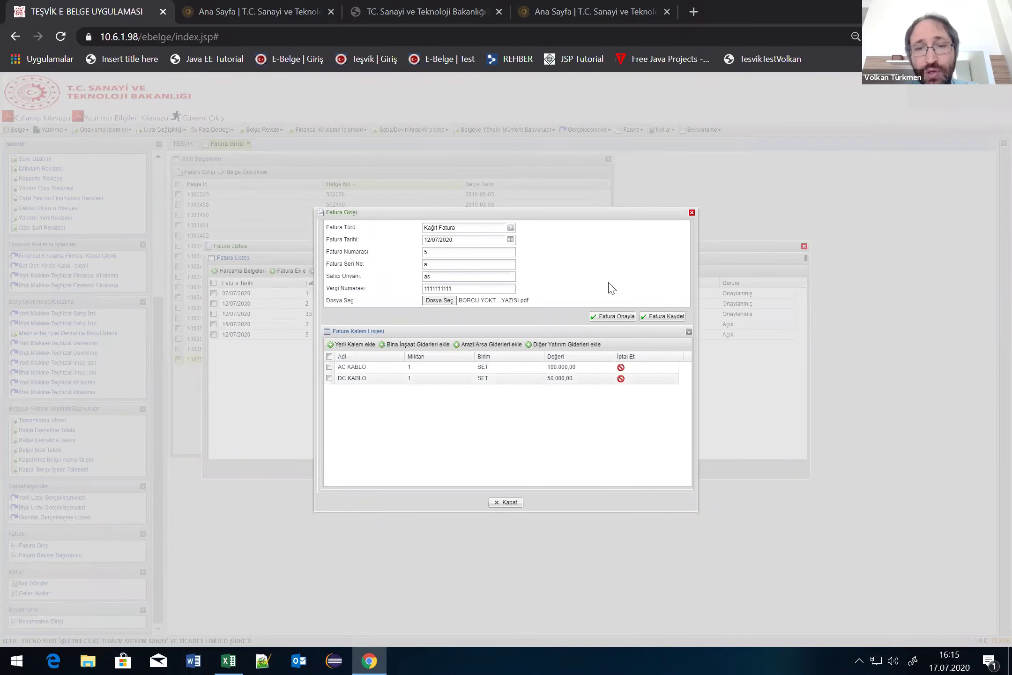
Approve invoice 5 with Fatura Onayla, confirm, and close the Fatura Girişi form
{"action": "left_click", "coordinate": [618, 323]}
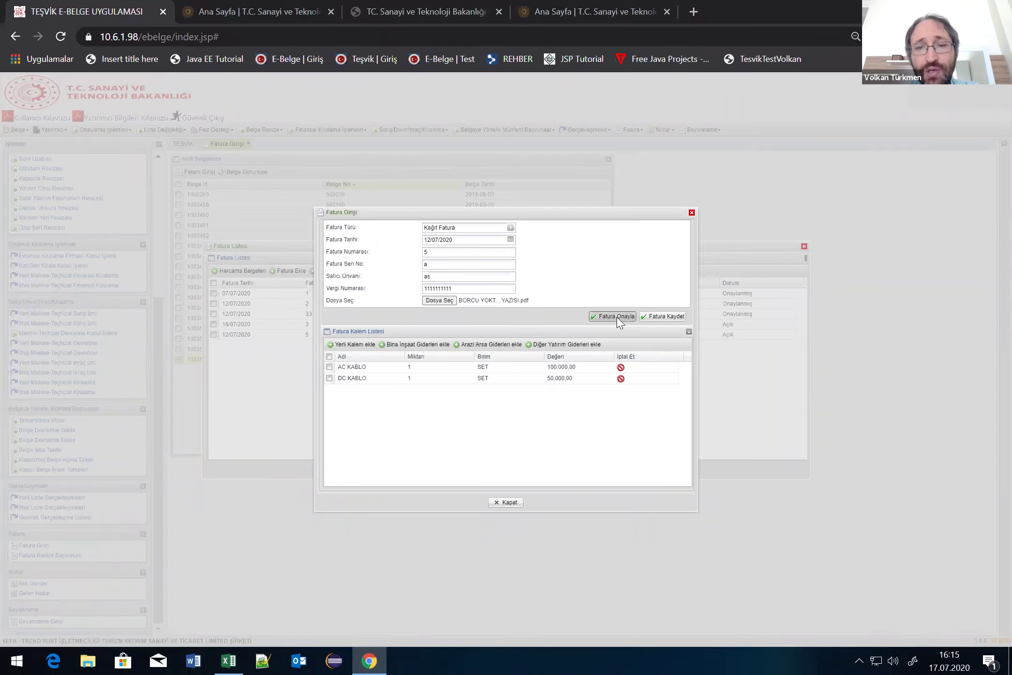
{"action": "left_click", "coordinate": [494, 377]}
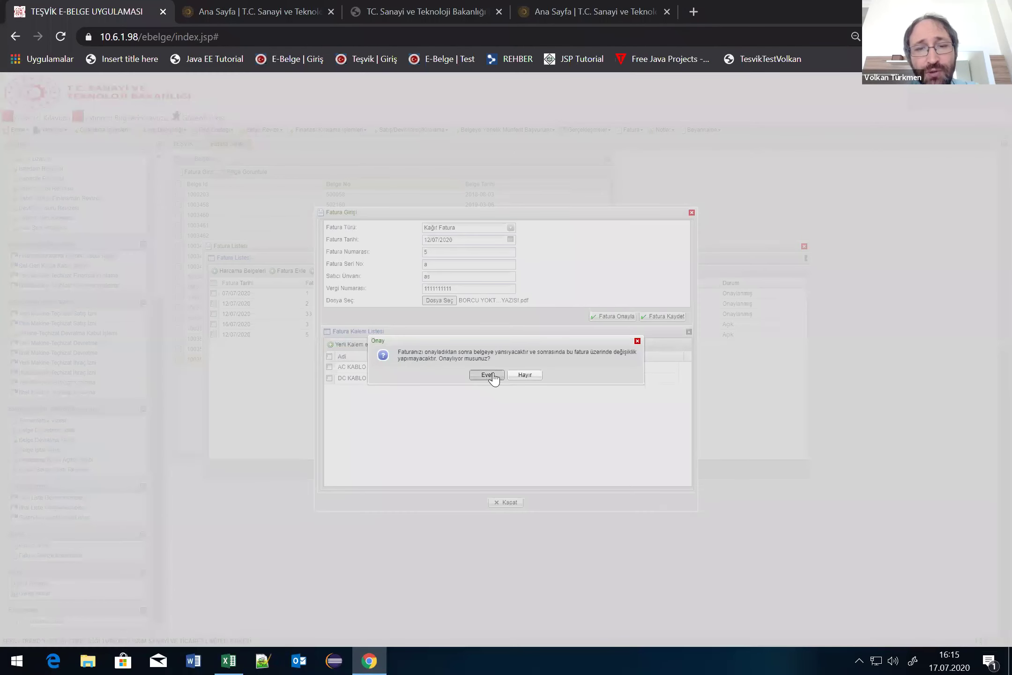
{"action": "left_click", "coordinate": [494, 378]}
{"action": "left_click", "coordinate": [513, 504]}
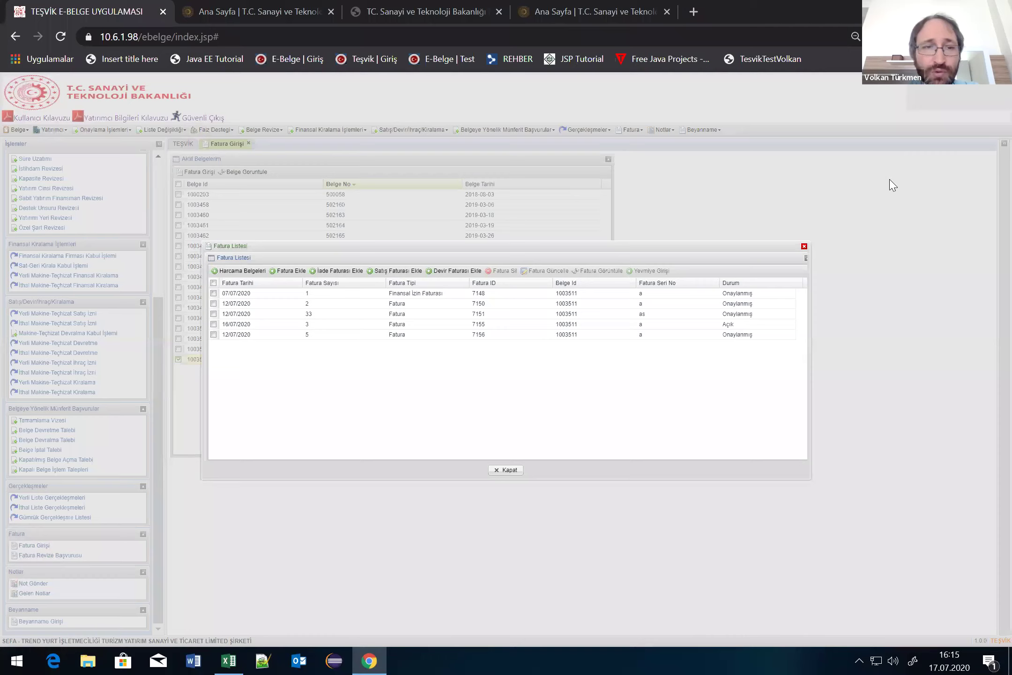
Leave the Fatura Listesi and return to the Gönderilmiş Talep Listesi grid
{"action": "left_click_drag", "start_coordinate": [519, 248], "coordinate": [628, 193]}
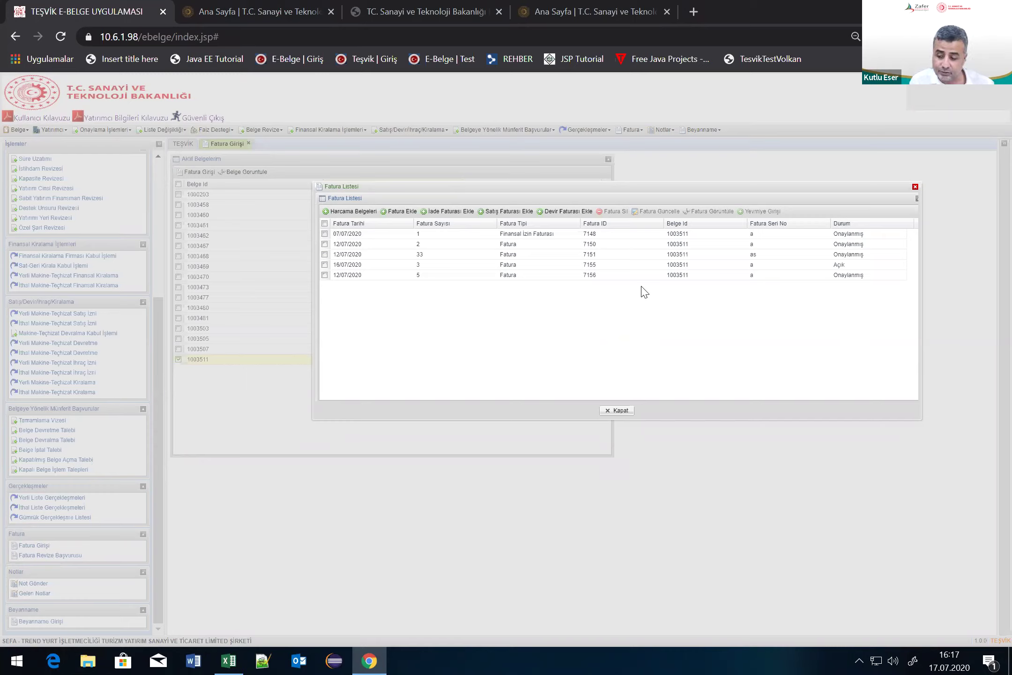
{"action": "left_click", "coordinate": [624, 265]}
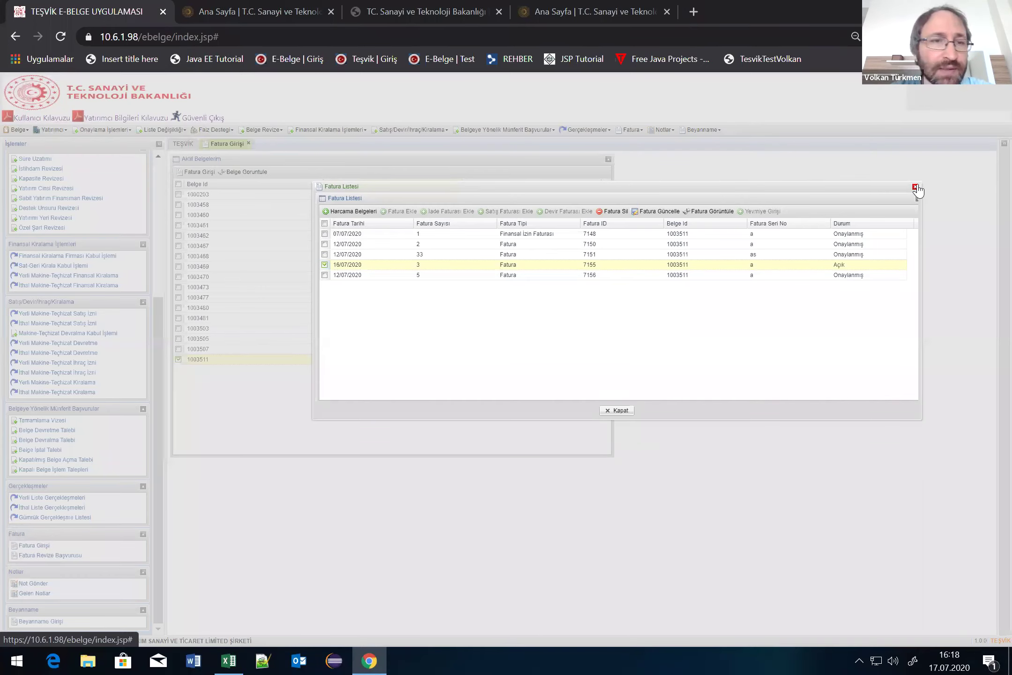
{"action": "left_click", "coordinate": [182, 144]}
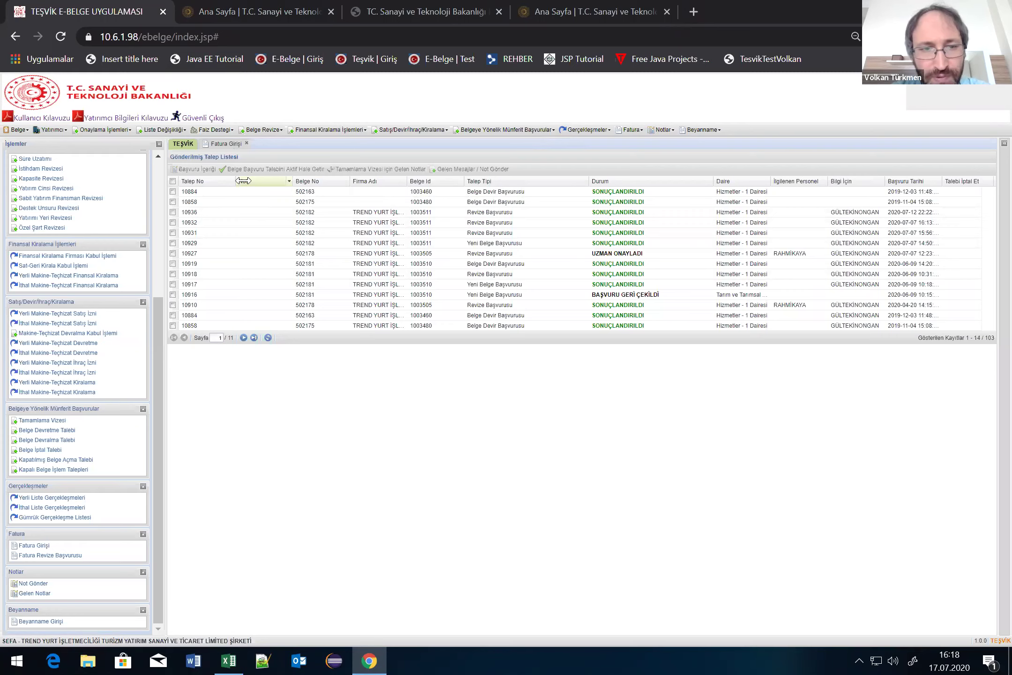
On page two, view the Tamamlama Vizesi notes for request 10896 and close the empty Not Sayfası
{"action": "left_click", "coordinate": [244, 338]}
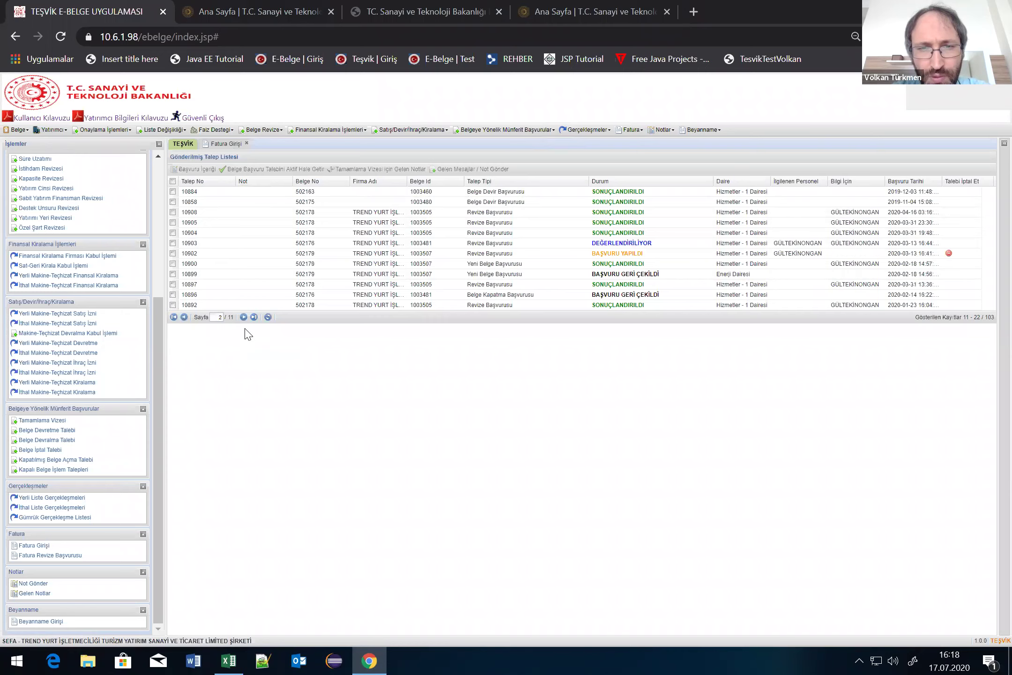
{"action": "left_click", "coordinate": [278, 299]}
{"action": "left_click", "coordinate": [371, 171]}
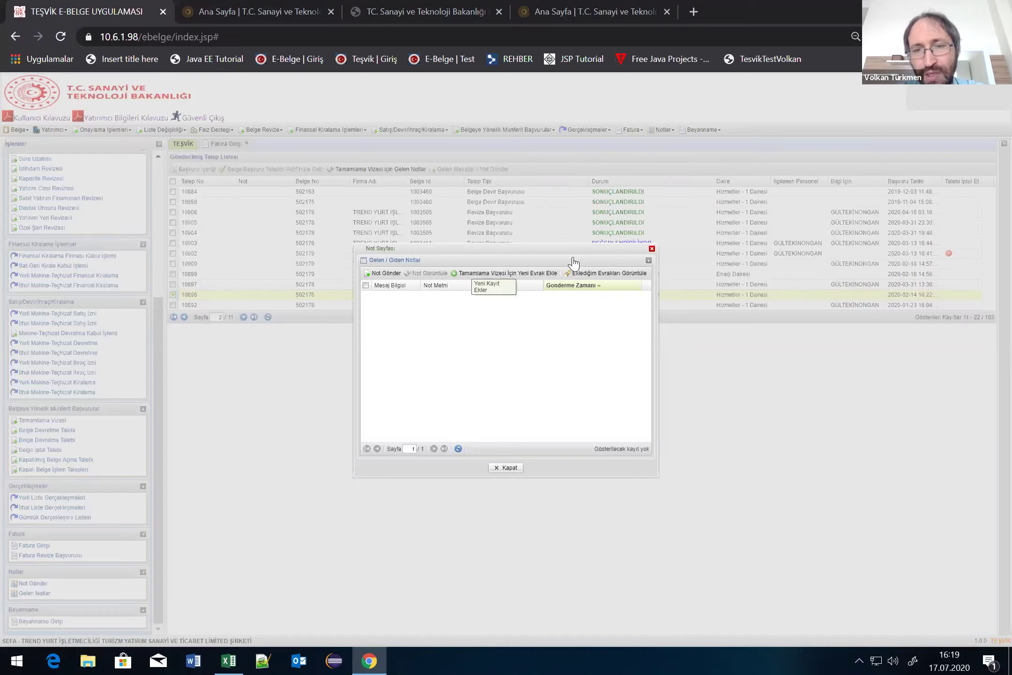
{"action": "left_click", "coordinate": [652, 249]}
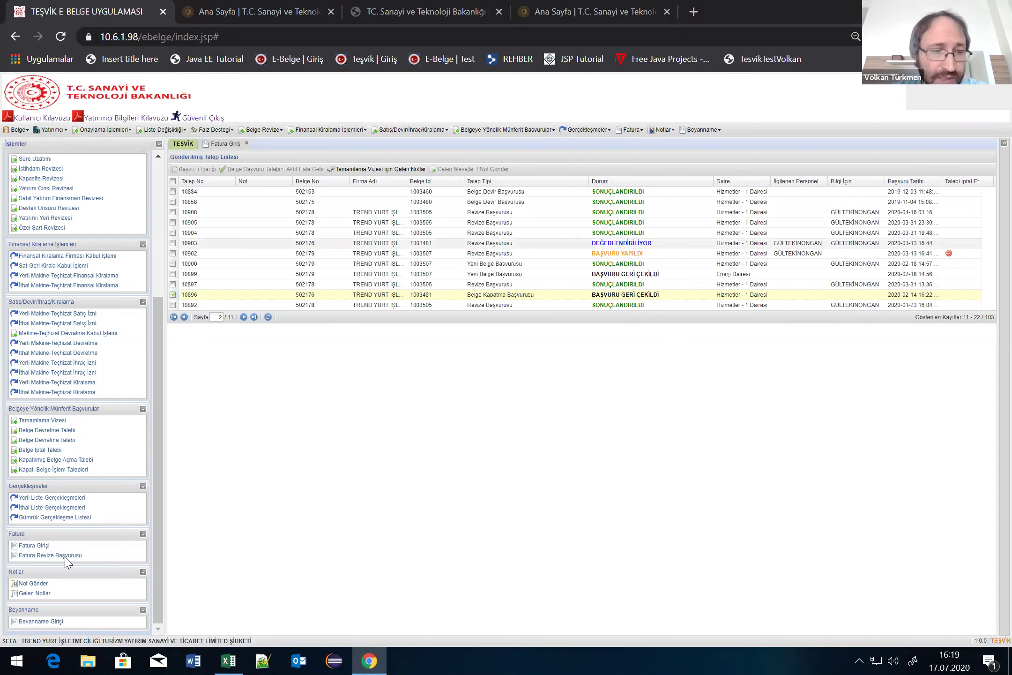
List document 1003511's five invoices in Fatura Girişi, select invoice 7156, then close the list
{"action": "left_click", "coordinate": [43, 547]}
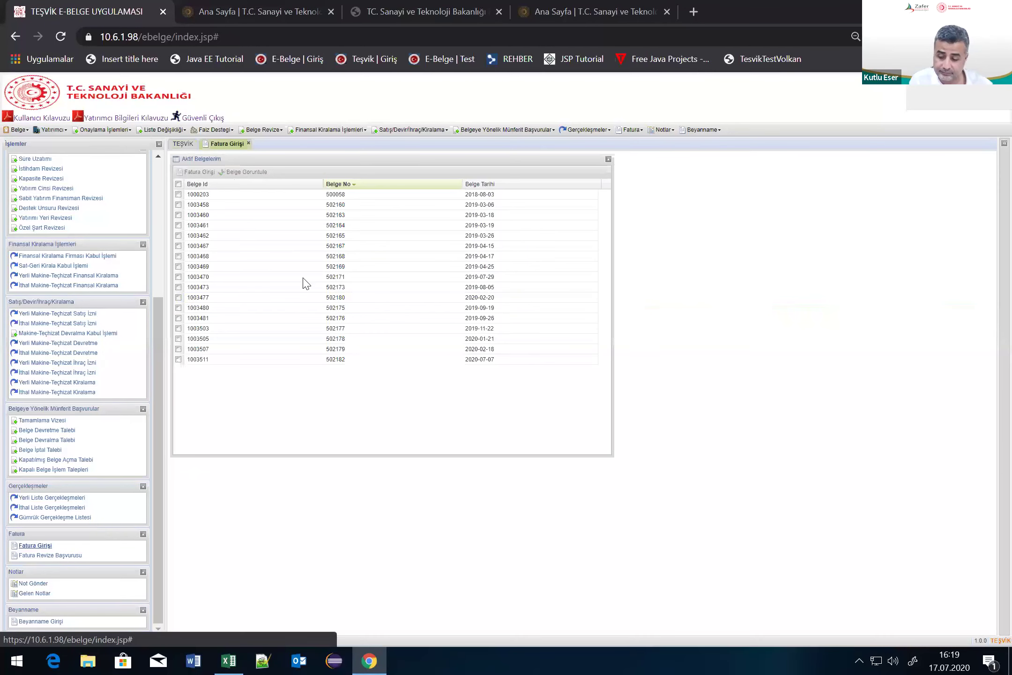
{"action": "left_click", "coordinate": [384, 360]}
{"action": "left_click", "coordinate": [200, 172]}
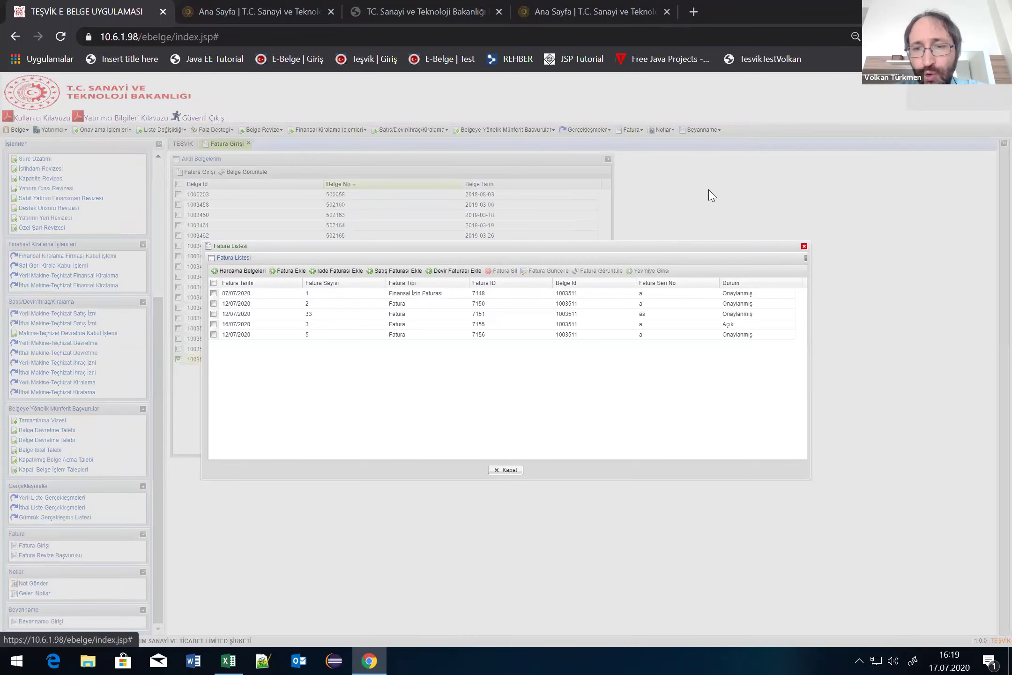
{"action": "left_click", "coordinate": [765, 335]}
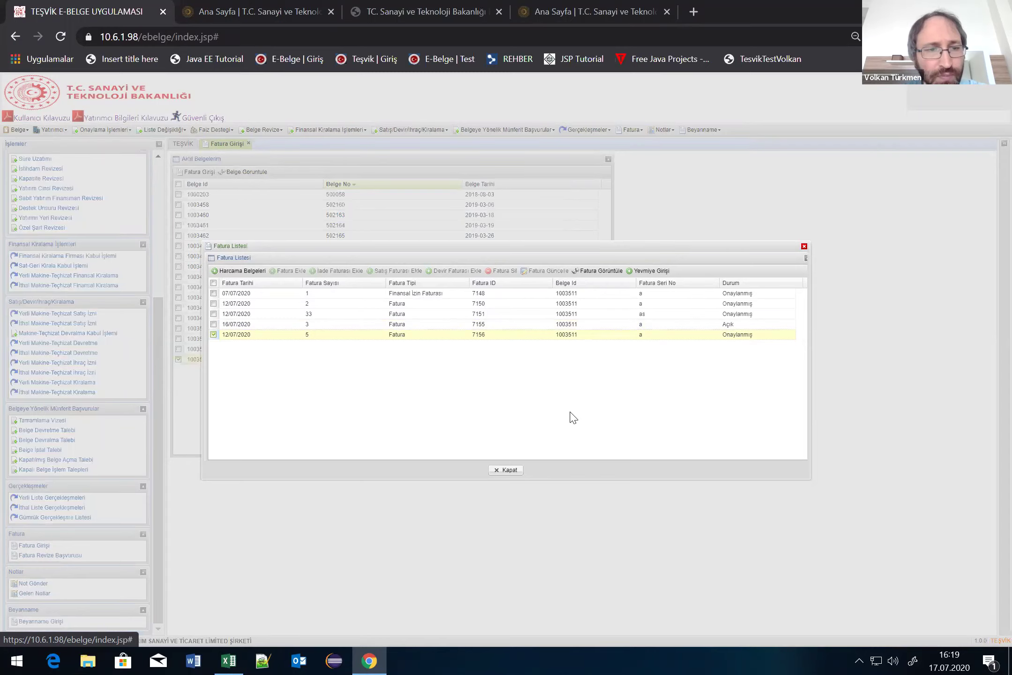
{"action": "left_click", "coordinate": [805, 247]}
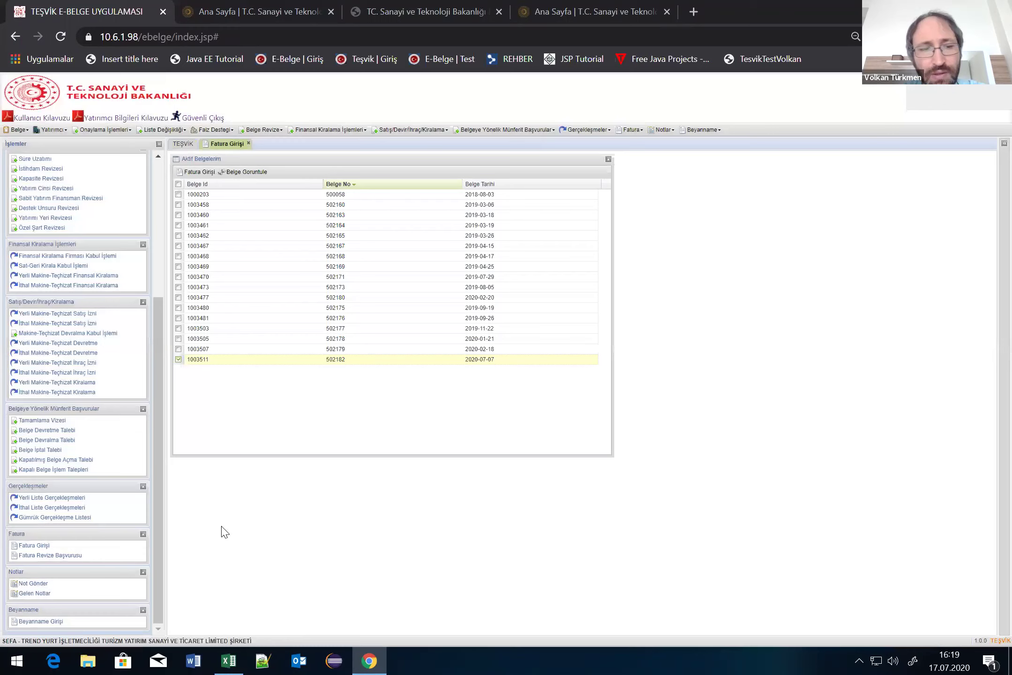
In Fatura Revize Başvurusu, list document 1003511's invoices and start a Fatura Açma Talebi for invoice 7156
{"action": "left_click", "coordinate": [46, 556]}
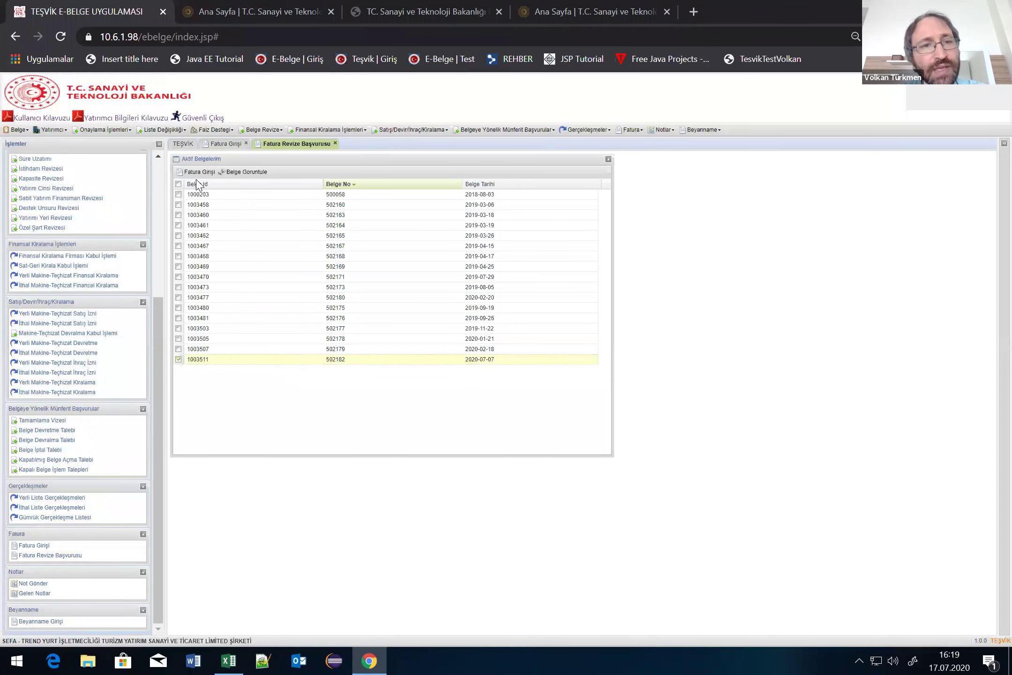
{"action": "left_click", "coordinate": [198, 173]}
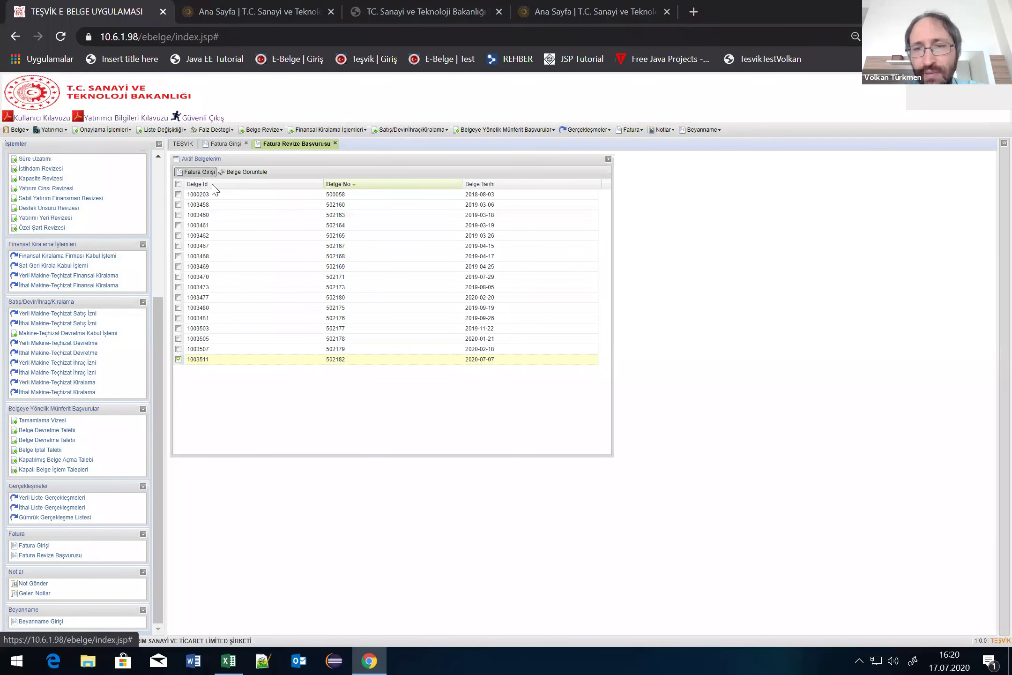
{"action": "left_click", "coordinate": [433, 303]}
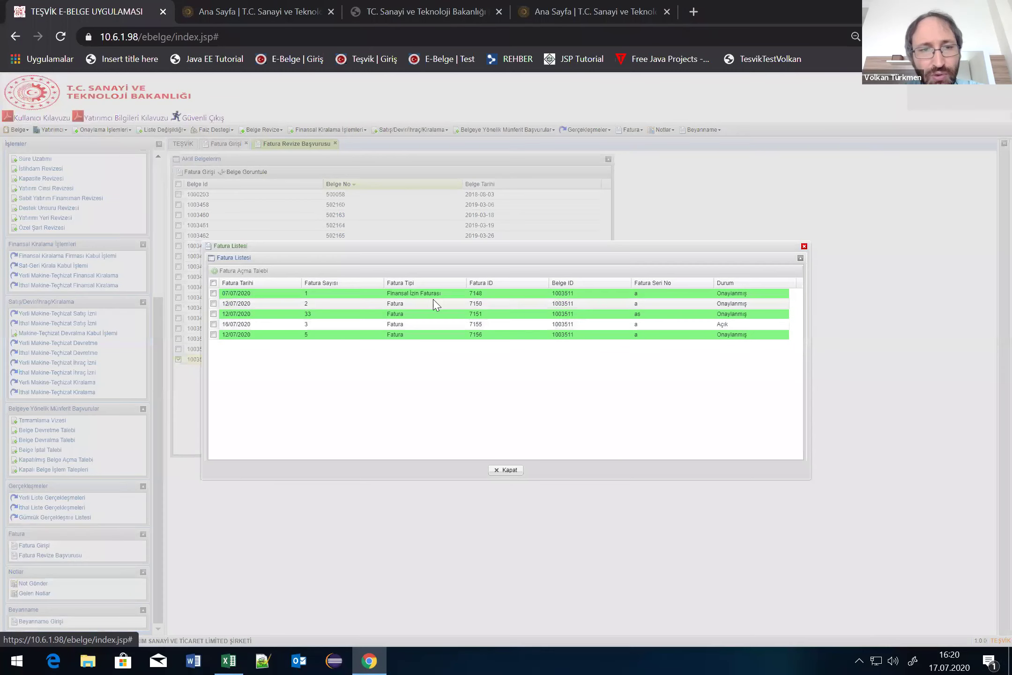
{"action": "left_click", "coordinate": [419, 336]}
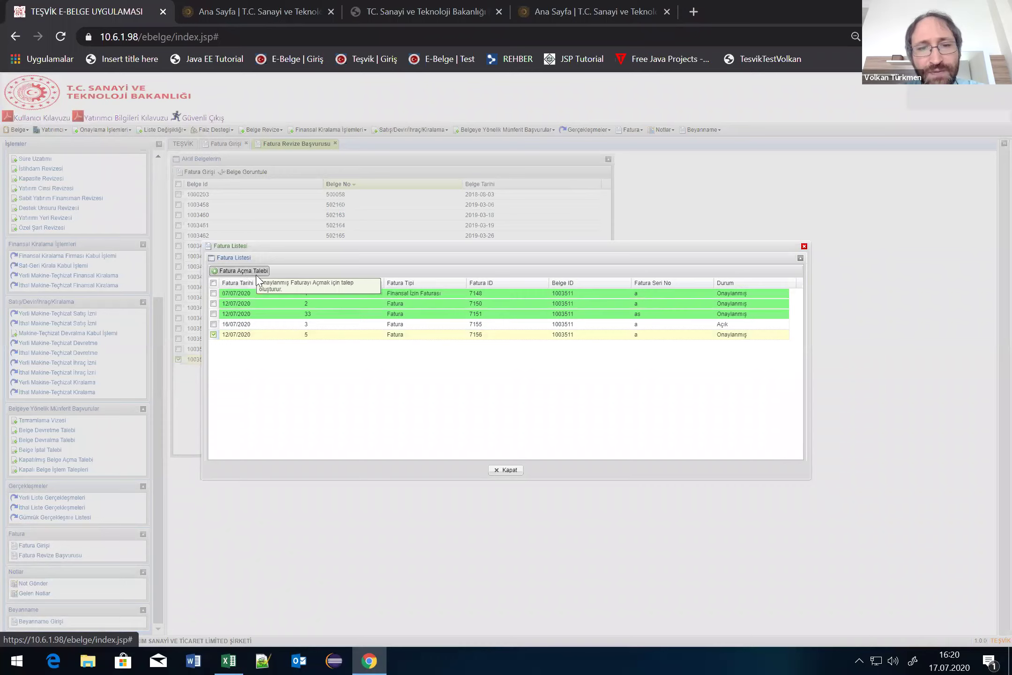
{"action": "left_click", "coordinate": [250, 272]}
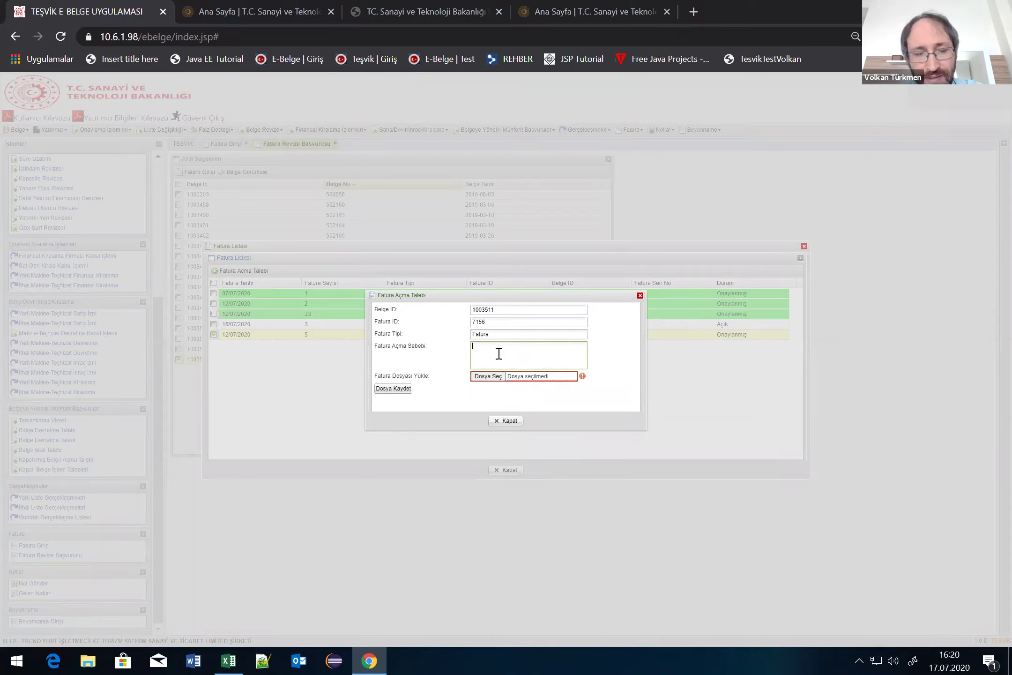
Enter reopening reason 'vergi no' and attach BORCU YOKTUR YAZISI.pdf
{"action": "type", "text": "verg"}
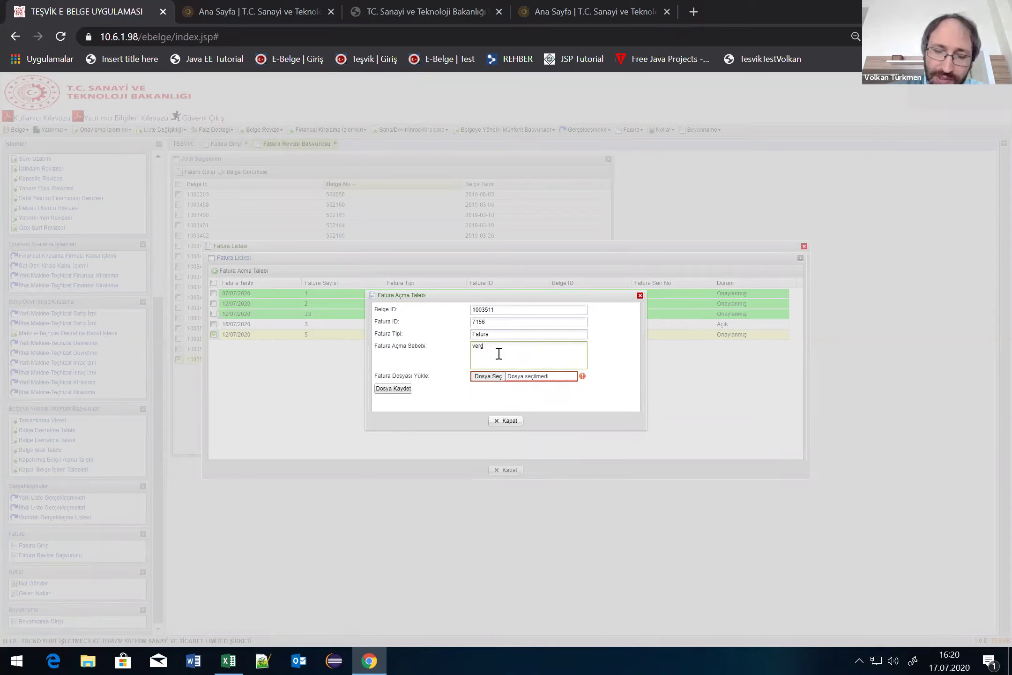
{"action": "type", "text": "i no"}
{"action": "left_click", "coordinate": [493, 380]}
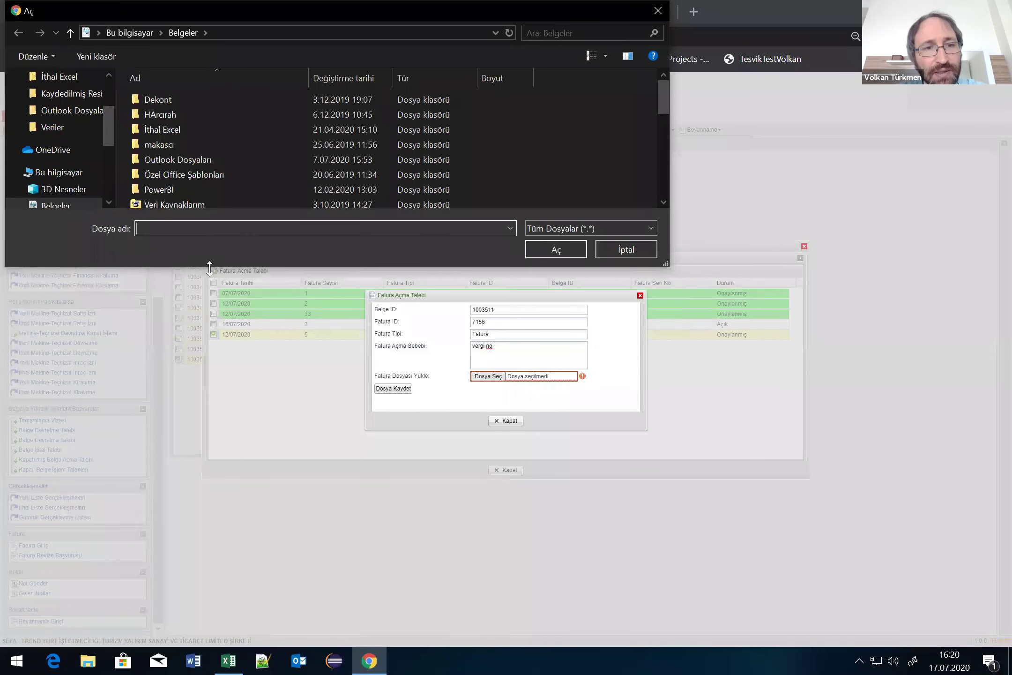
{"action": "left_click_drag", "start_coordinate": [210, 268], "coordinate": [220, 406]}
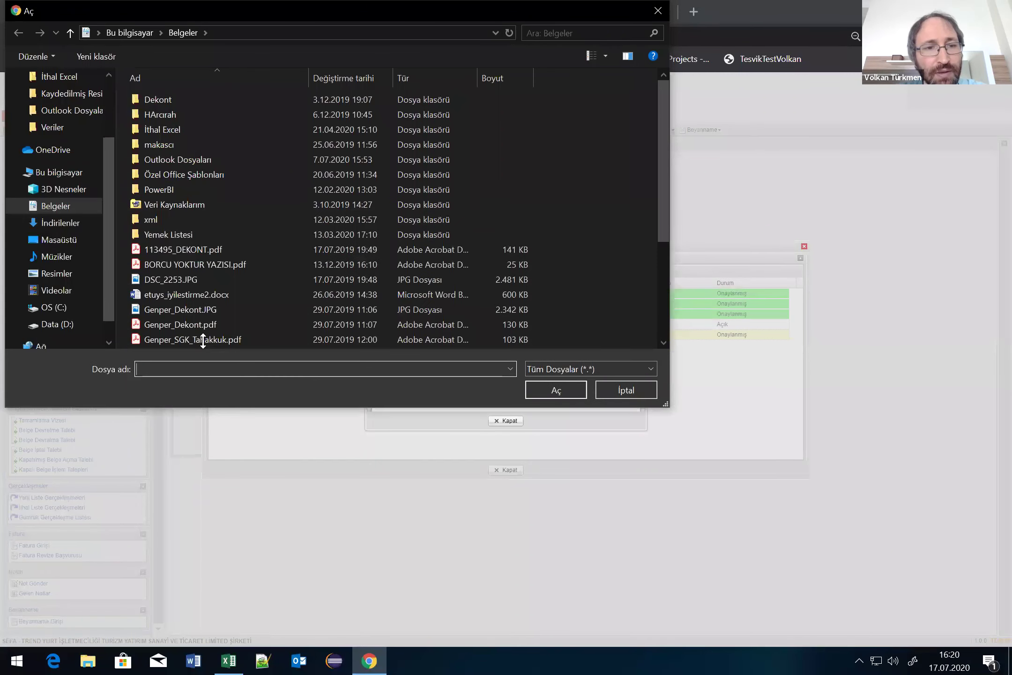
{"action": "left_click", "coordinate": [183, 265]}
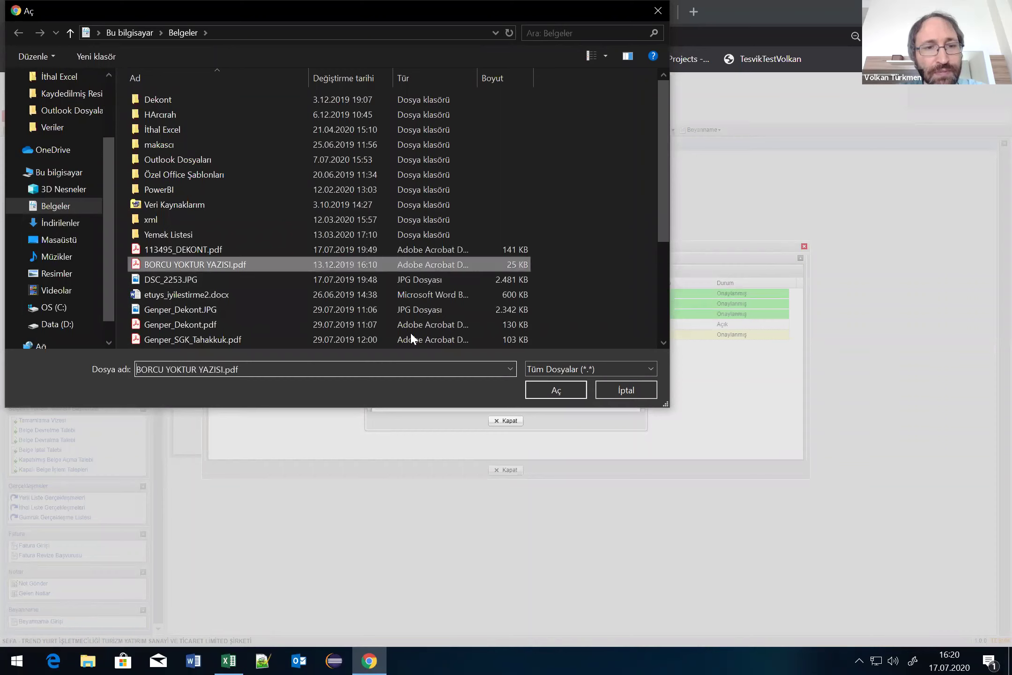
{"action": "left_click", "coordinate": [542, 390]}
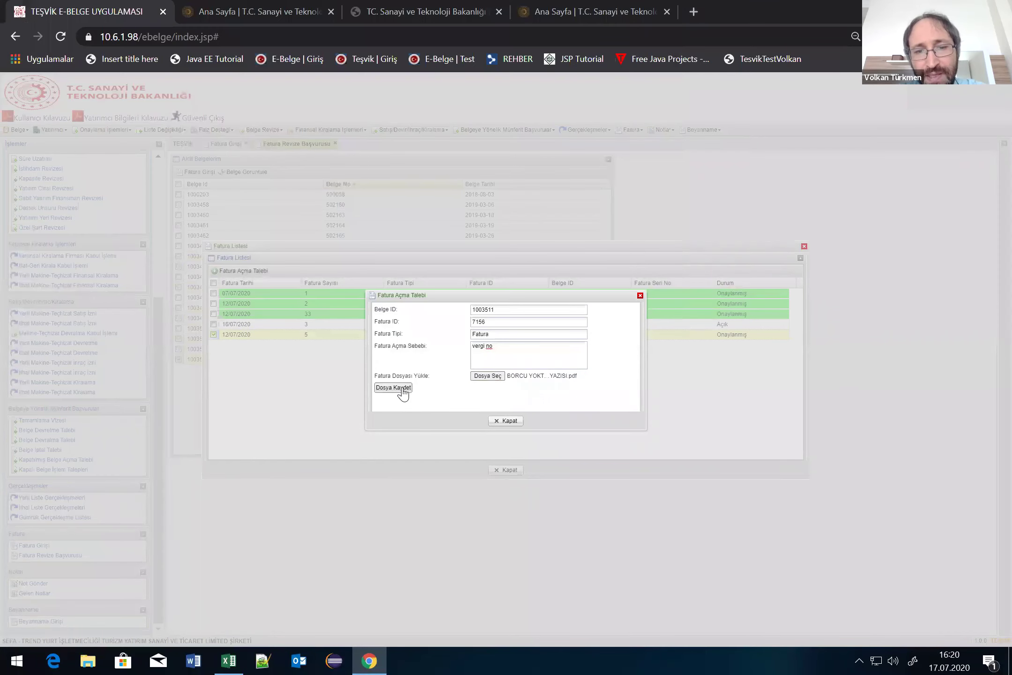
Save the reopening request with Dosya Kaydet, acknowledge the success message, and close the form
{"action": "left_click", "coordinate": [404, 388]}
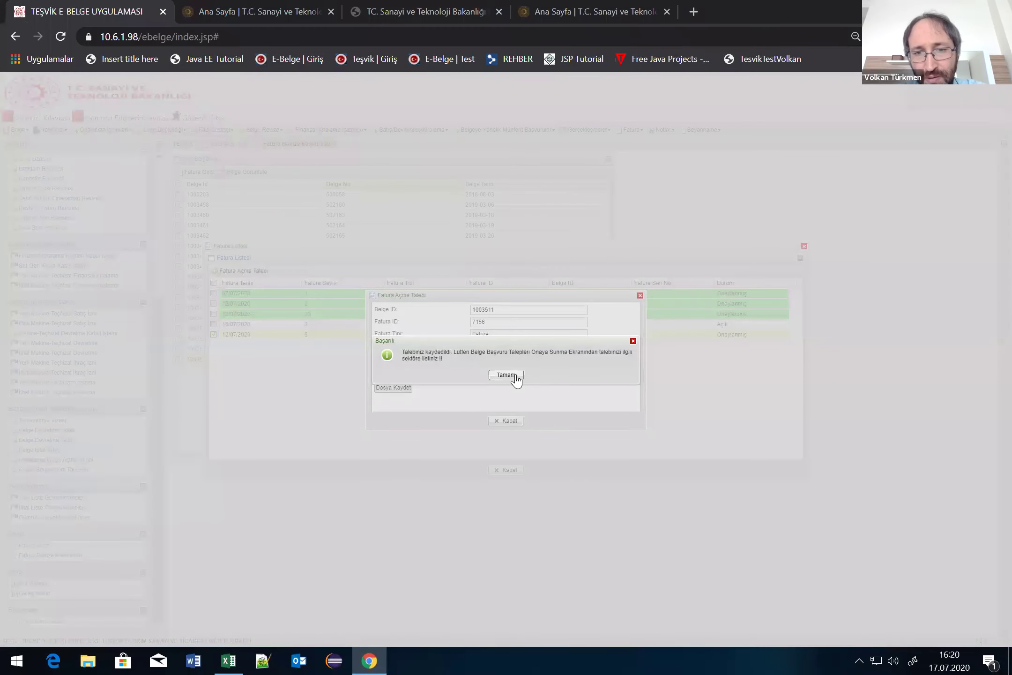
{"action": "triple_click", "coordinate": [443, 354]}
{"action": "left_click", "coordinate": [449, 361]}
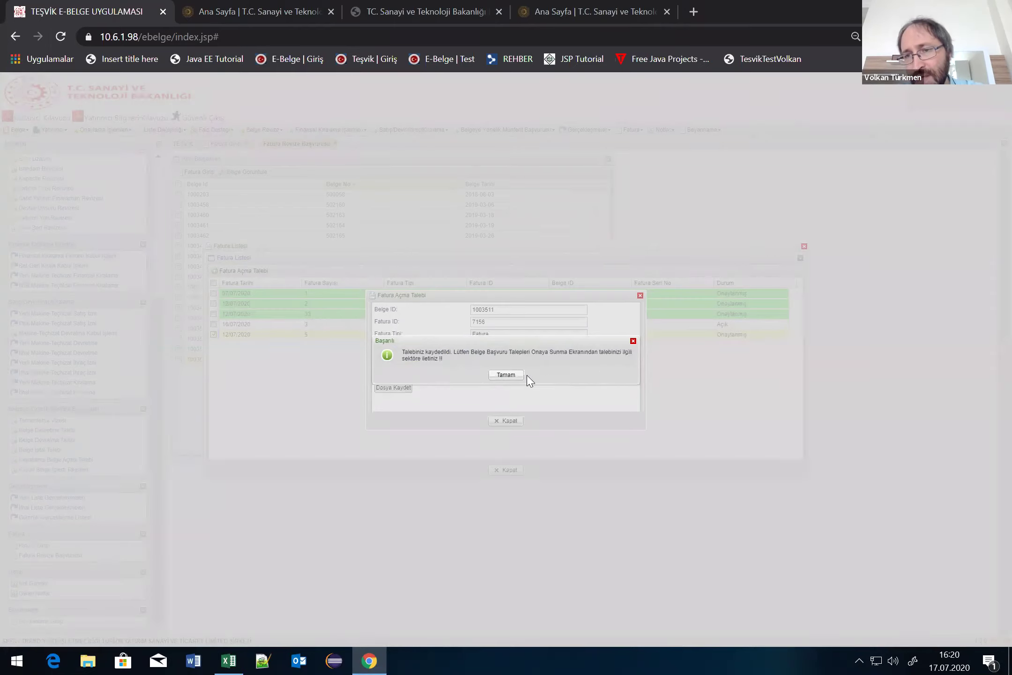
{"action": "left_click", "coordinate": [506, 375]}
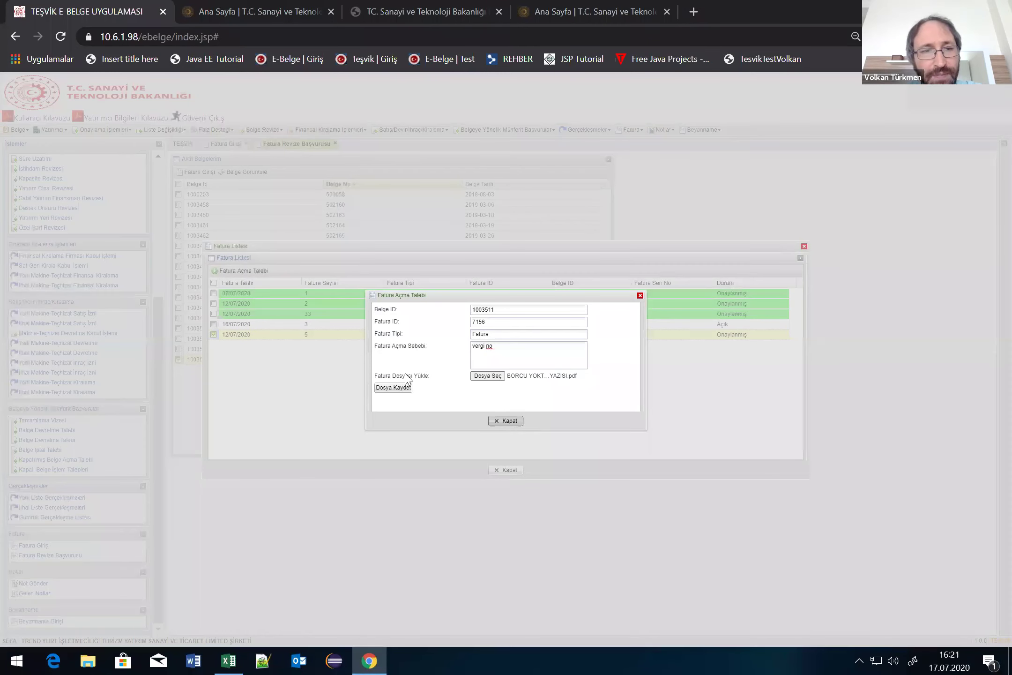
{"action": "left_click", "coordinate": [281, 313]}
{"action": "left_click", "coordinate": [283, 316]}
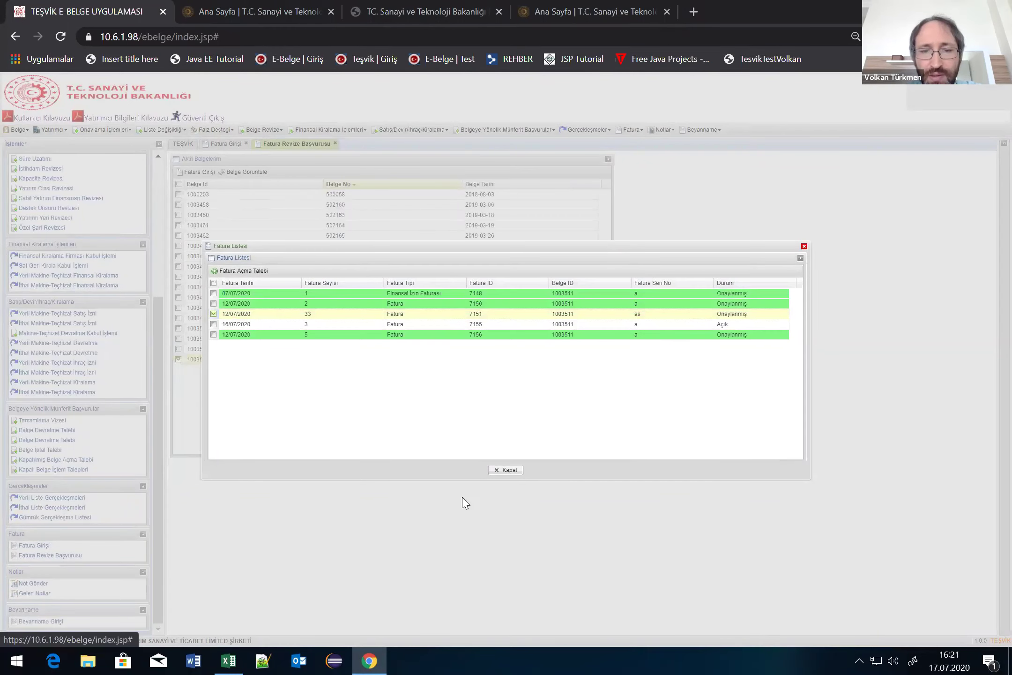
In Belge Değişiklik Taleplerini Onaya Sunma, open row 10943's revision requests and check pending request 12034
{"action": "left_click", "coordinate": [506, 470]}
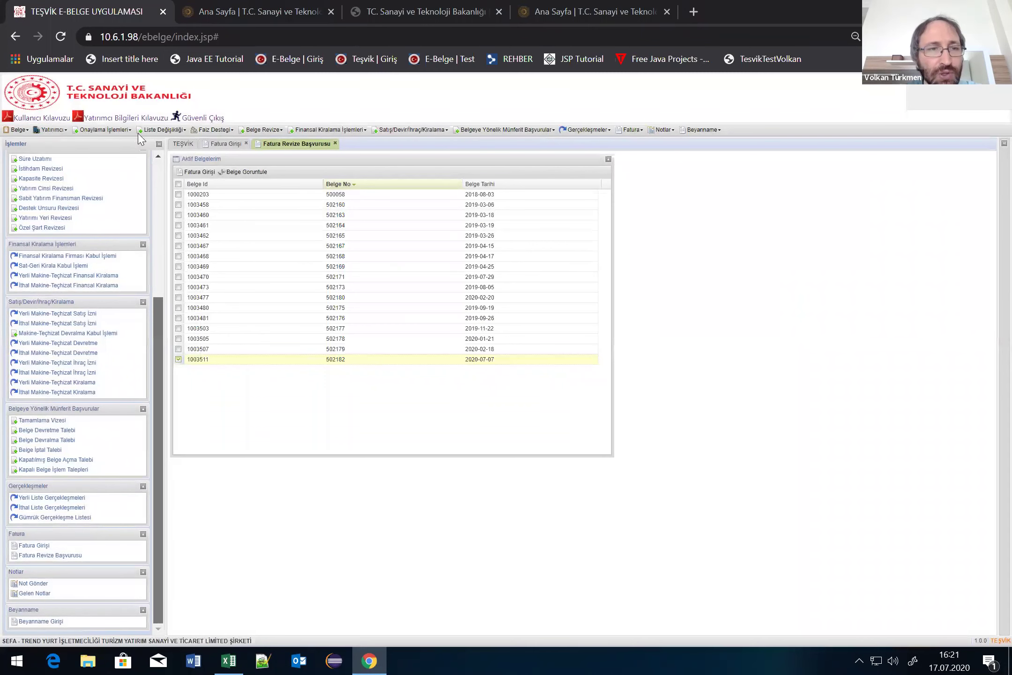
{"action": "scroll", "coordinate": [79, 283], "scroll_direction": "up", "scroll_amount": 5}
{"action": "left_click", "coordinate": [79, 266]}
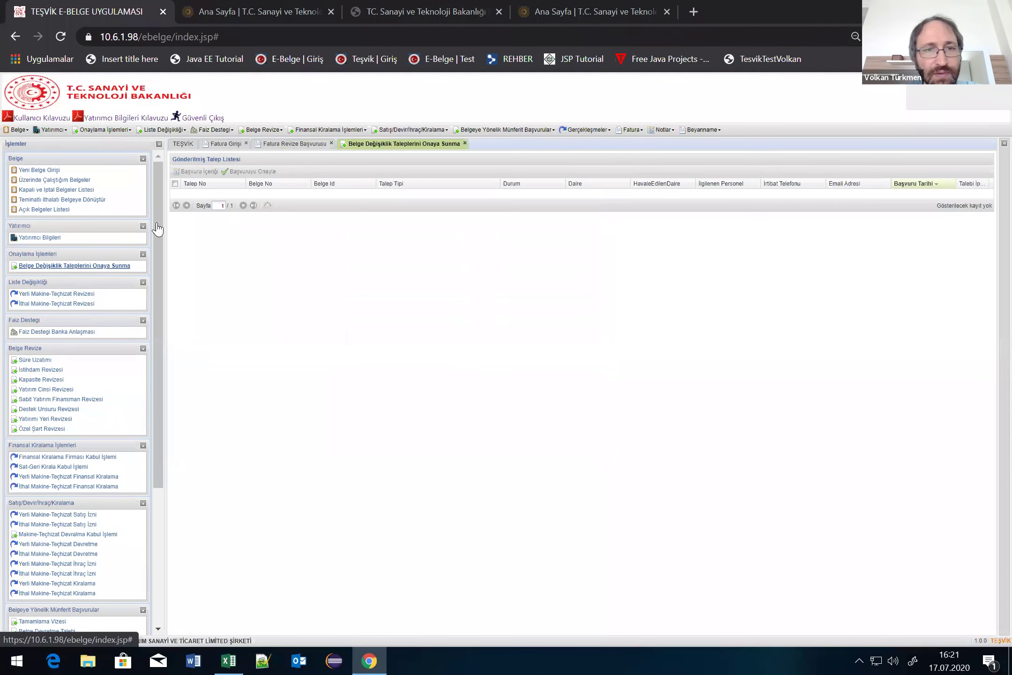
{"action": "left_click", "coordinate": [243, 196]}
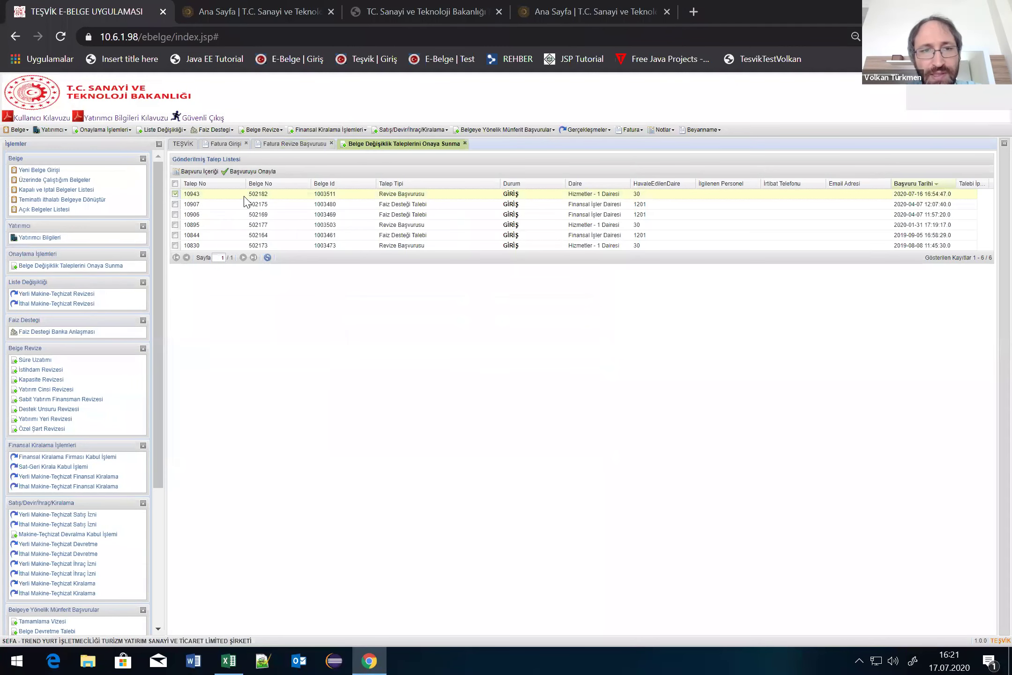
{"action": "left_click", "coordinate": [207, 172]}
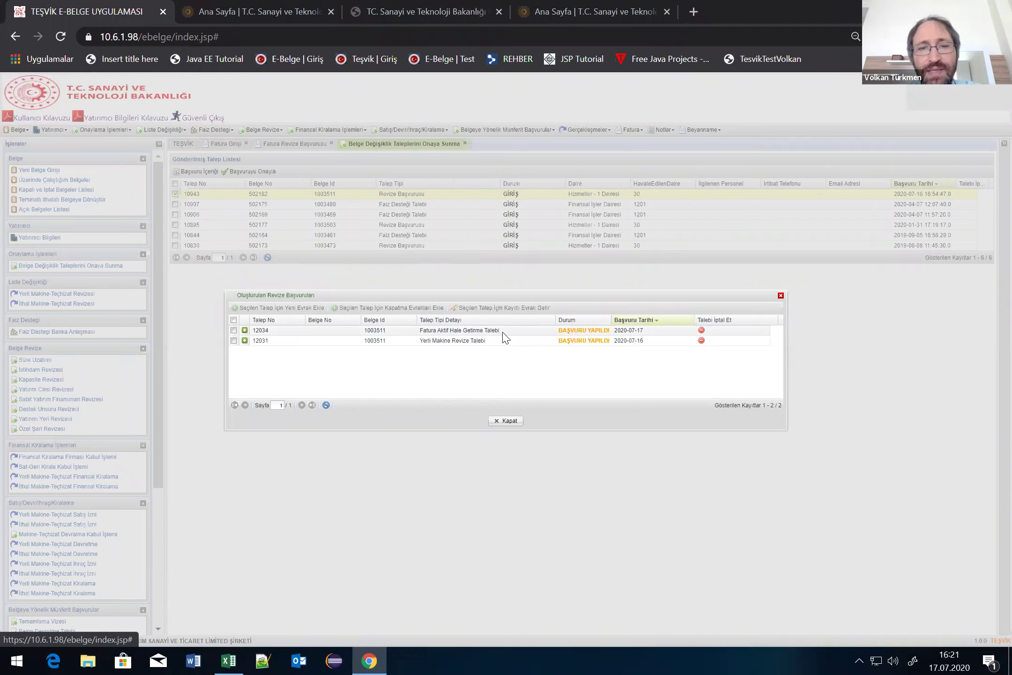
{"action": "left_click", "coordinate": [503, 332]}
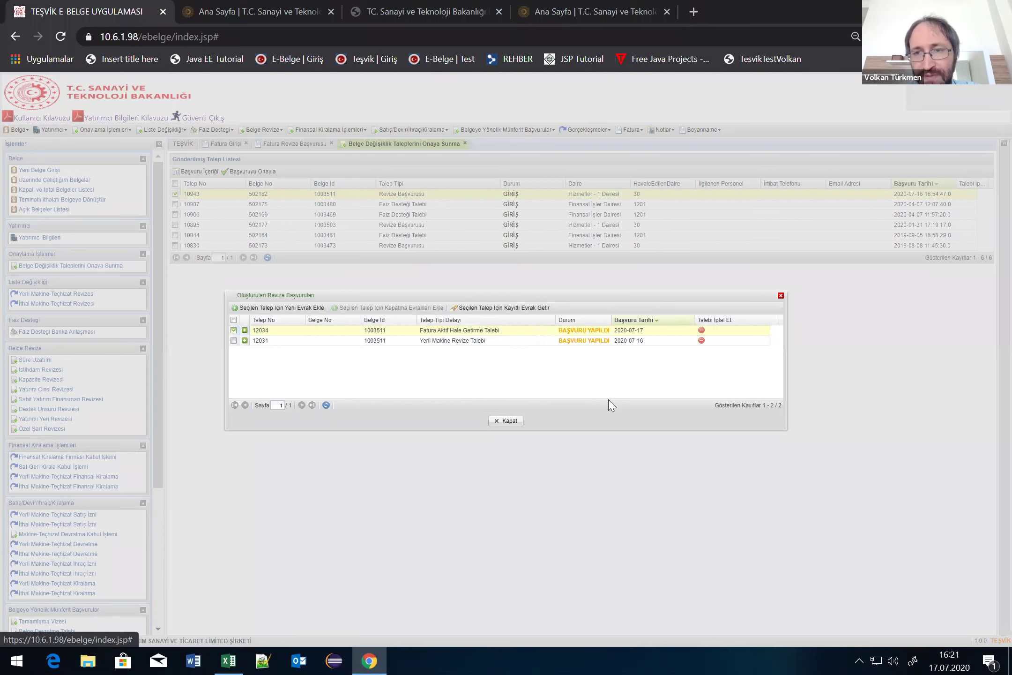
{"action": "left_click", "coordinate": [501, 421]}
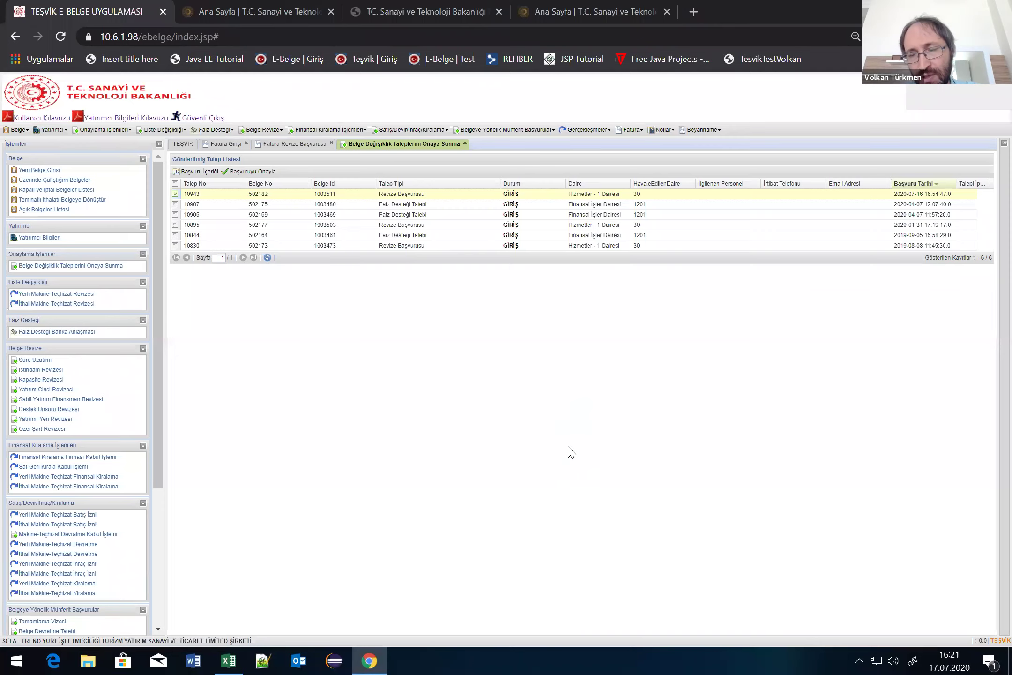
{"action": "left_click_drag", "start_coordinate": [570, 452], "coordinate": [216, 584]}
{"action": "left_click", "coordinate": [216, 584]}
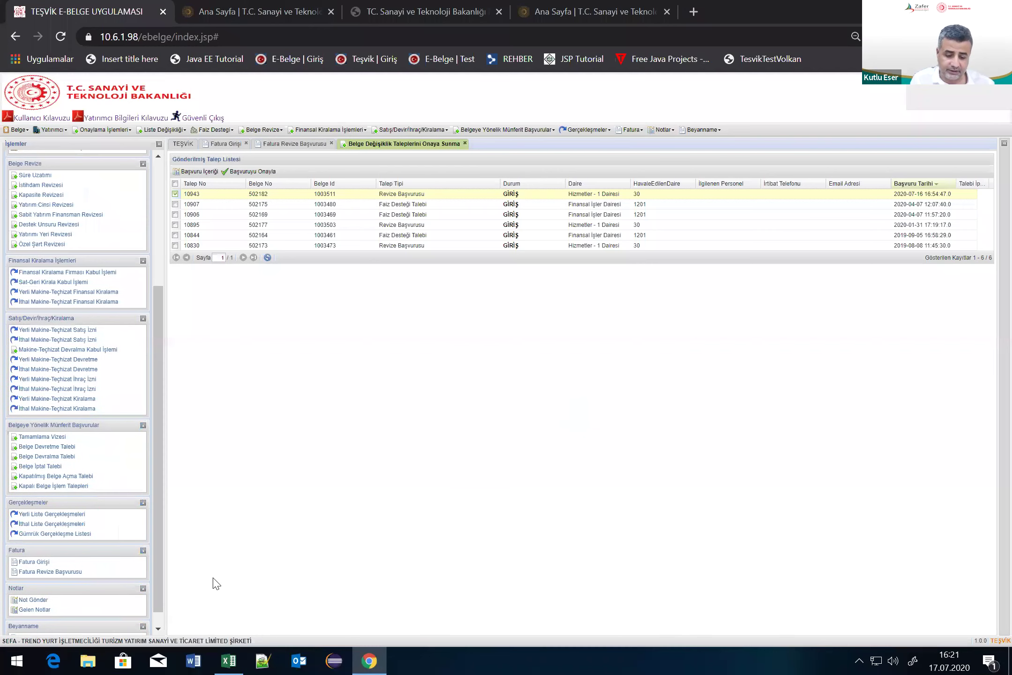